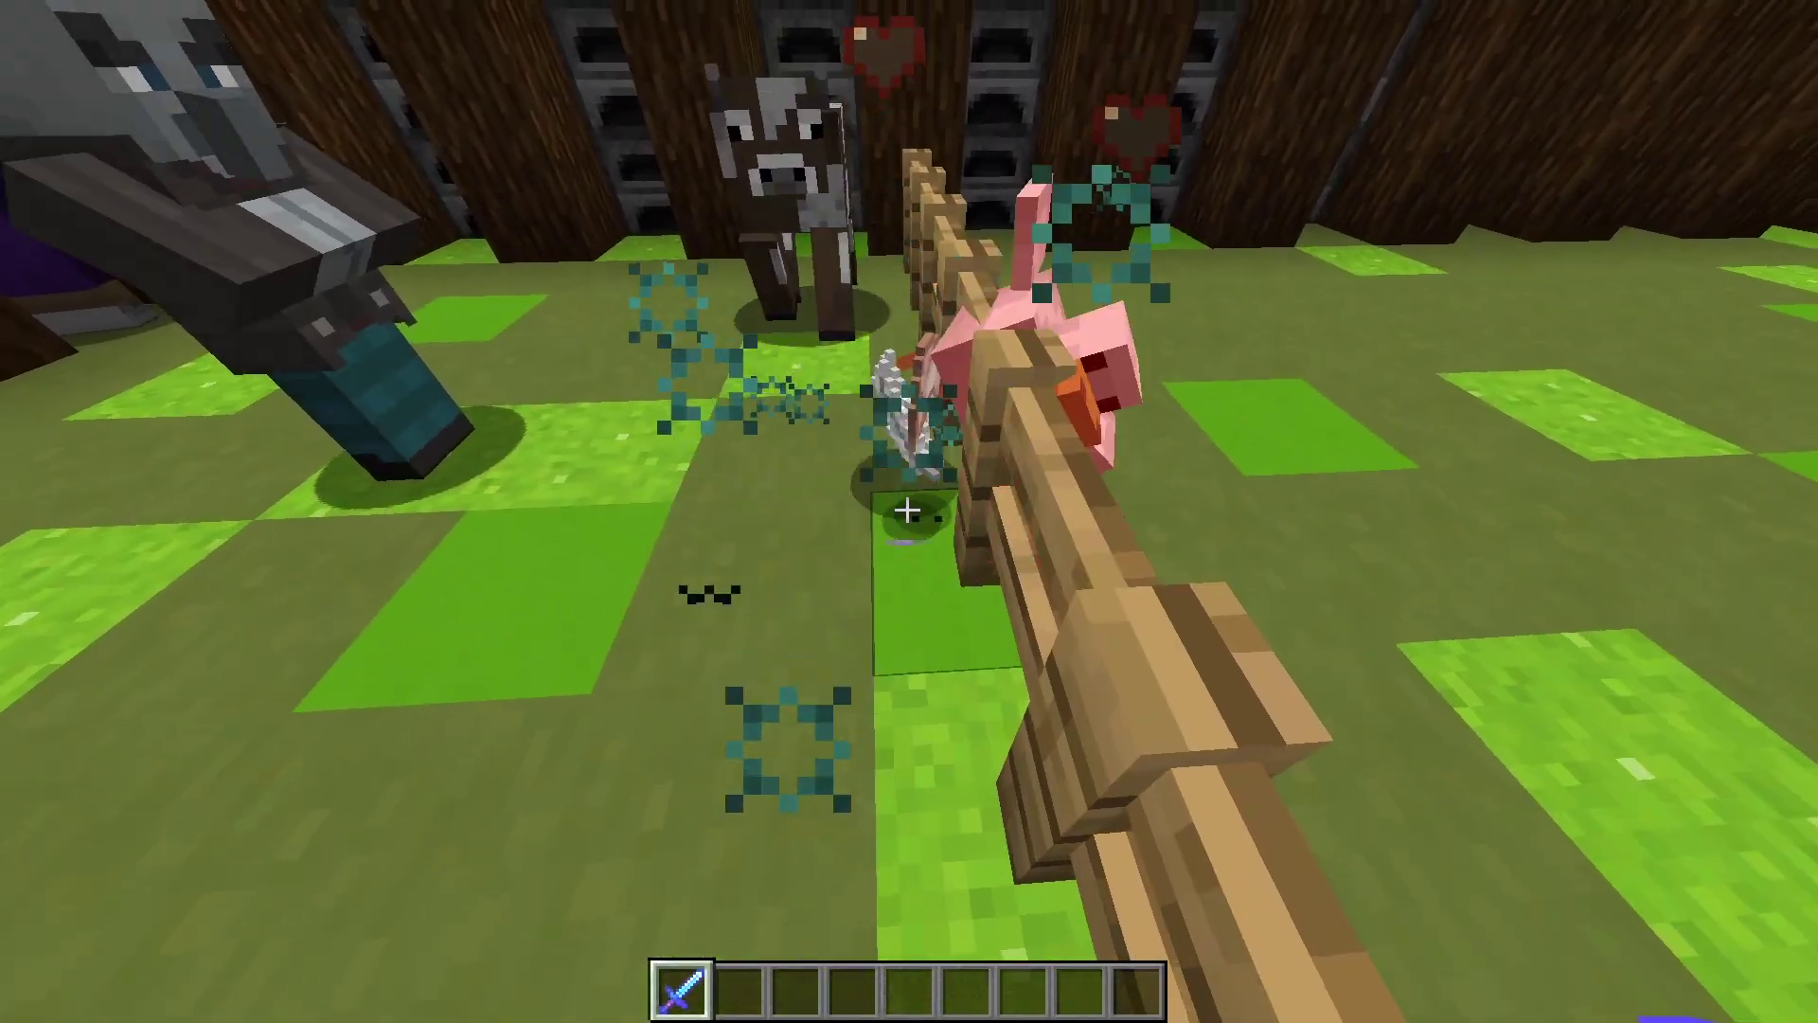
Attack the chicken, the cow and the grey illager in the wooden arena with the diamond sword.
left_click(907, 512)
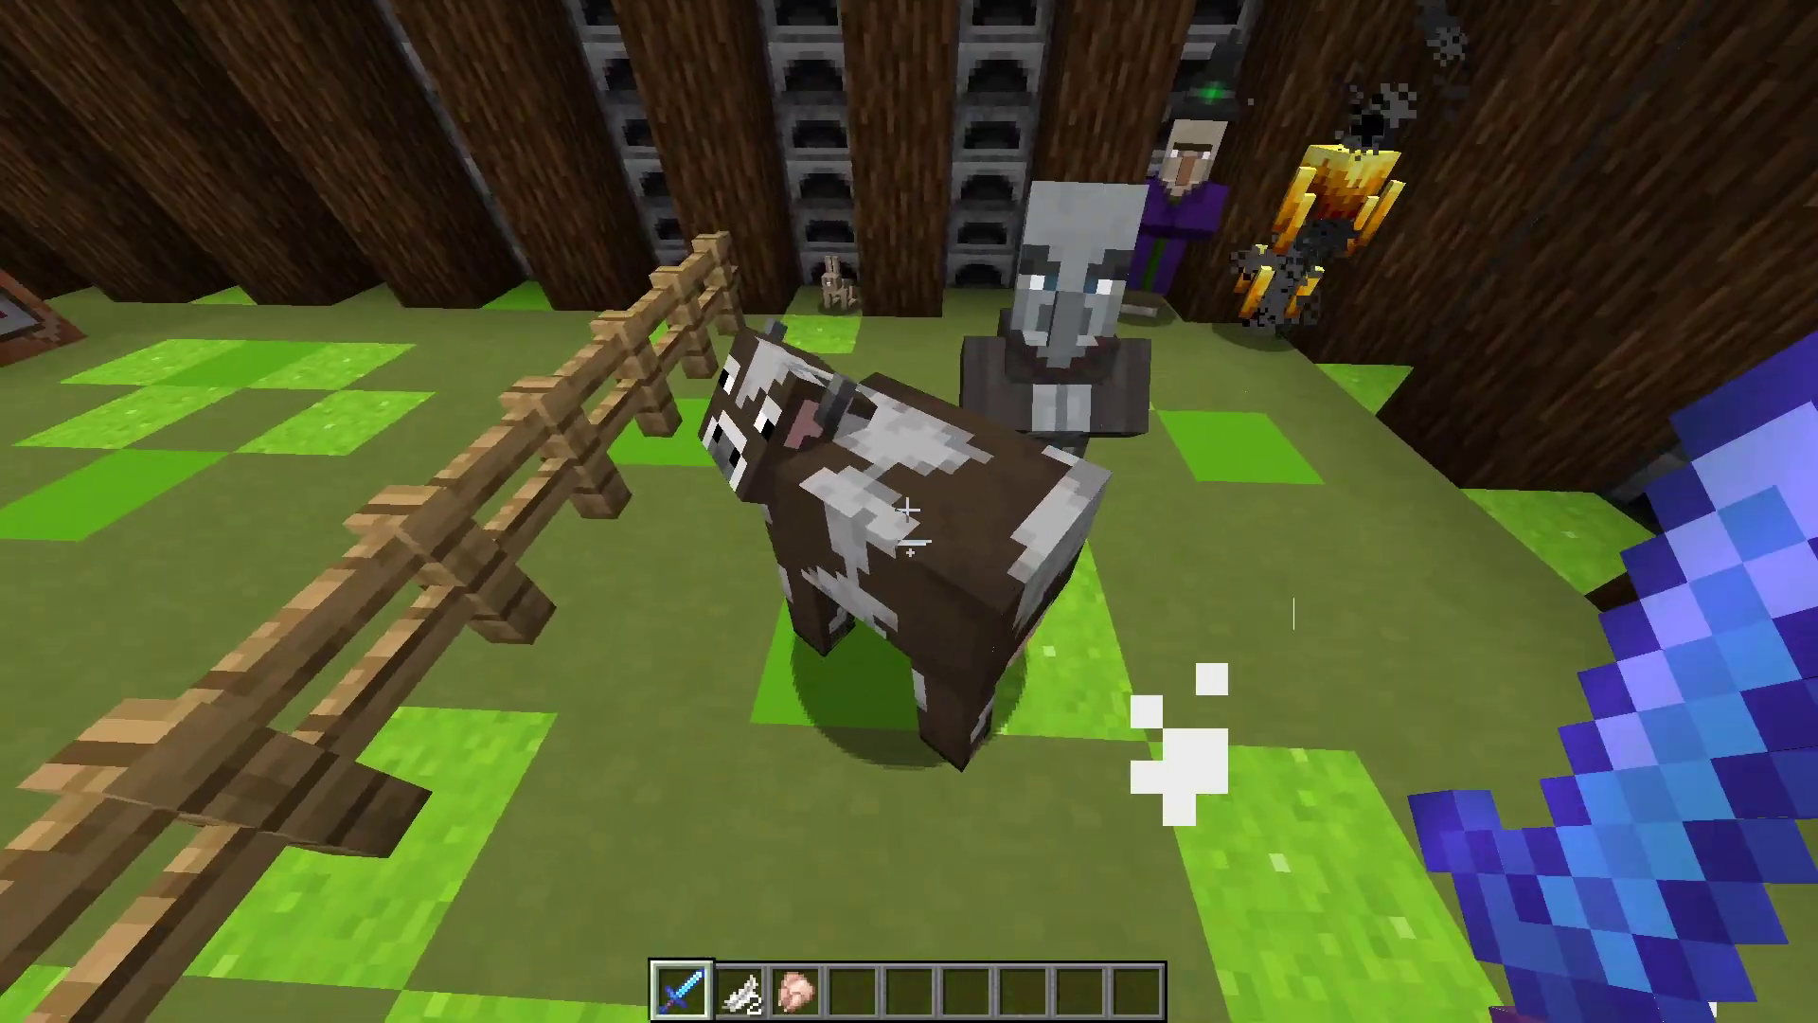
left_click(908, 511)
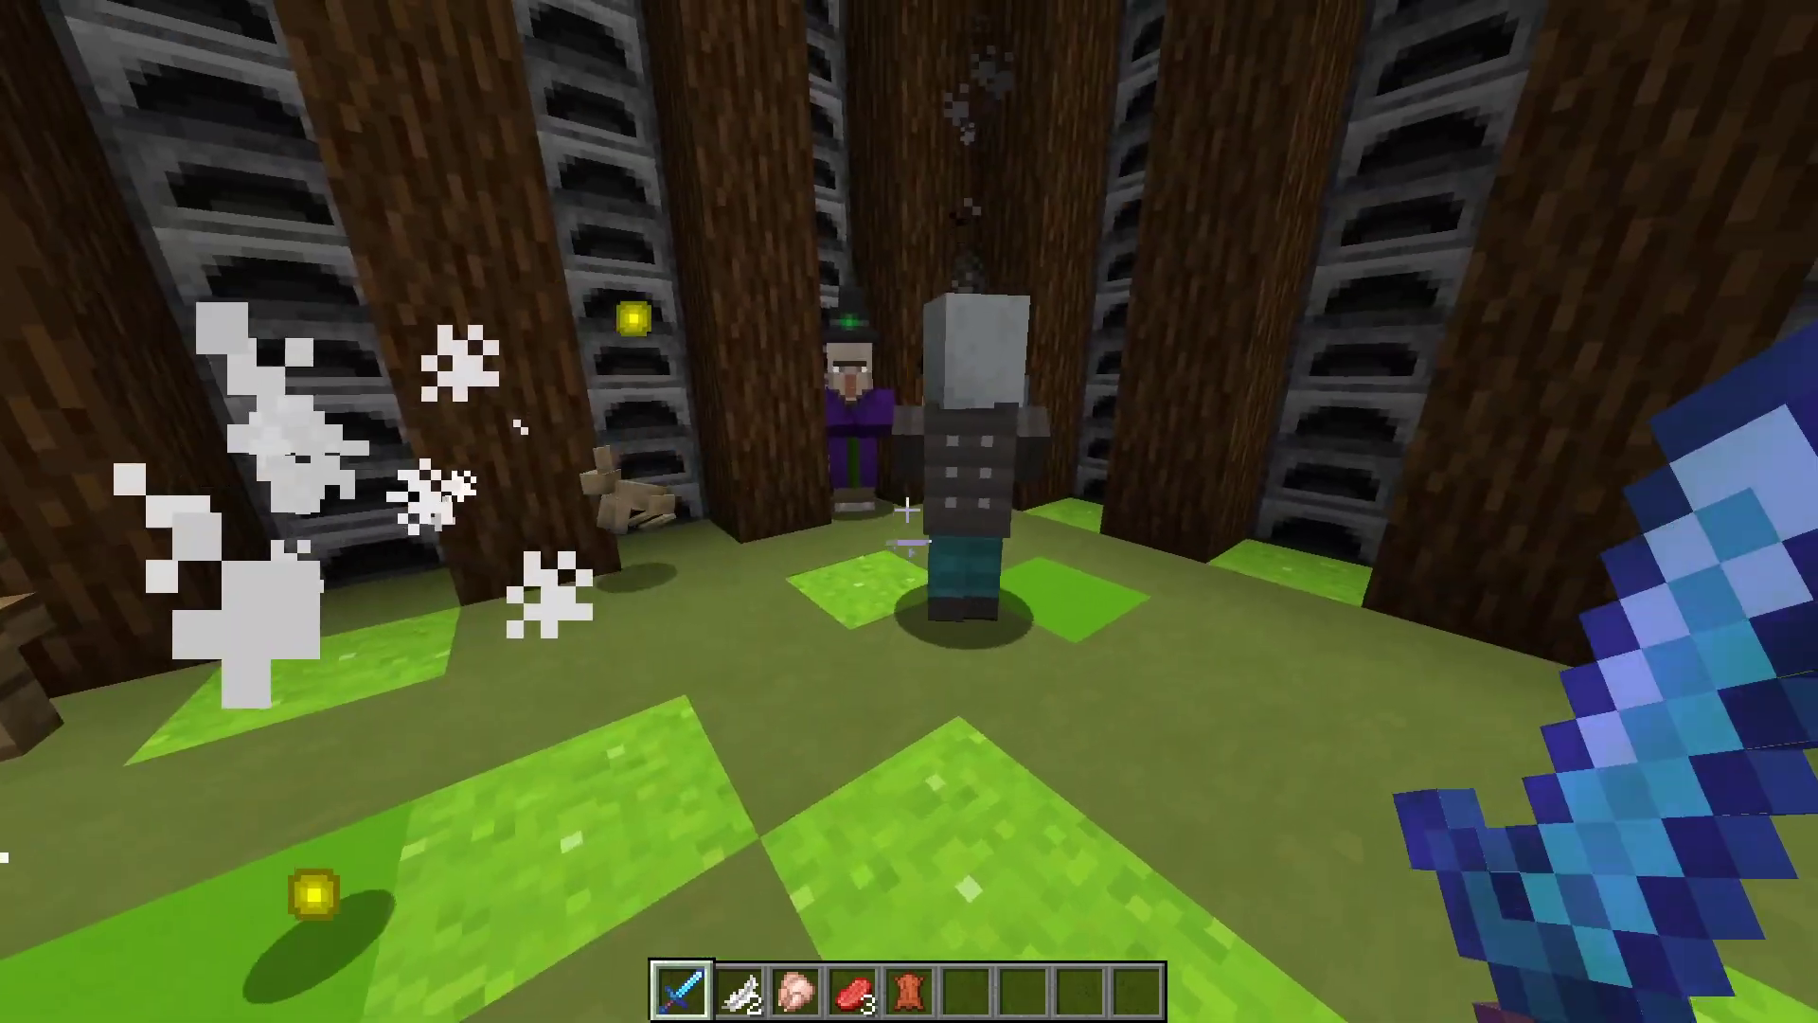
left_click(907, 511)
left_click(908, 511)
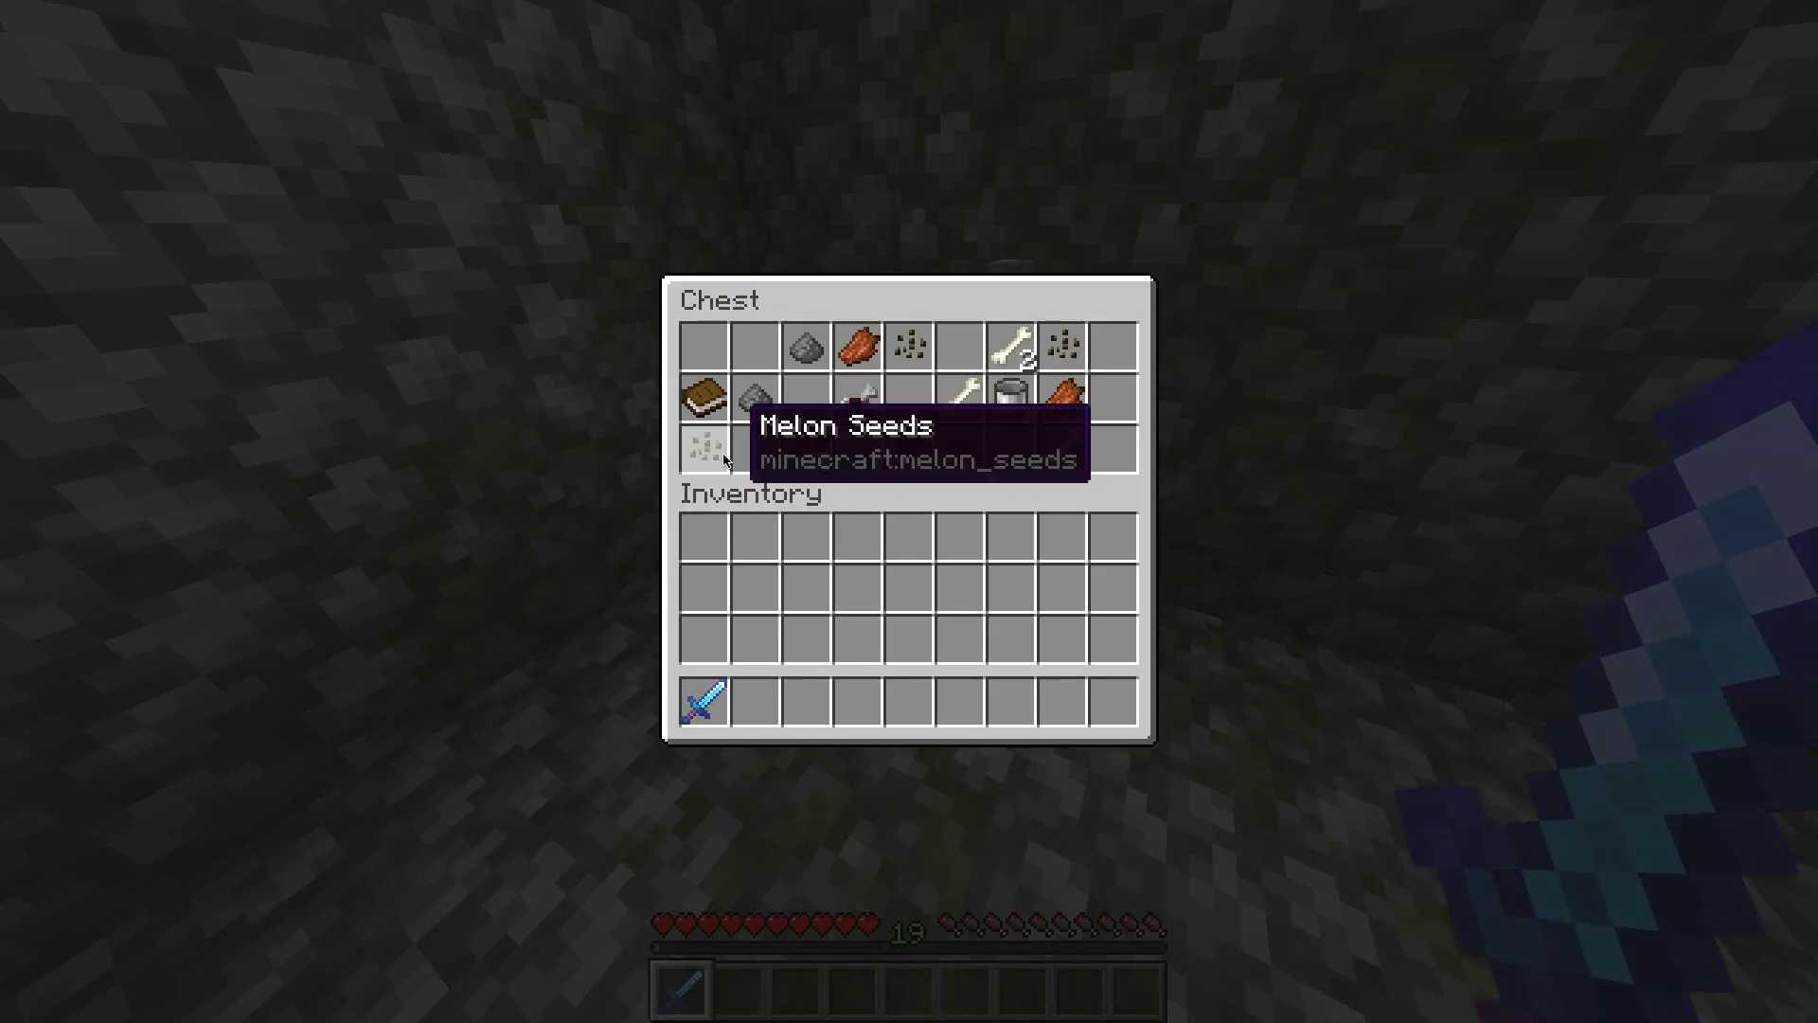
Transfer the dungeon chest's seeds, book, gunpowder, meat, bones, bucket and other contents into the player's inventory.
left_click(704, 448, "shift")
left_click(703, 397, "shift")
left_click(755, 398, "shift")
left_click(806, 348, "shift")
left_click(806, 447, "shift")
left_click(858, 398, "shift")
left_click(858, 347, "shift")
left_click(908, 349, "shift")
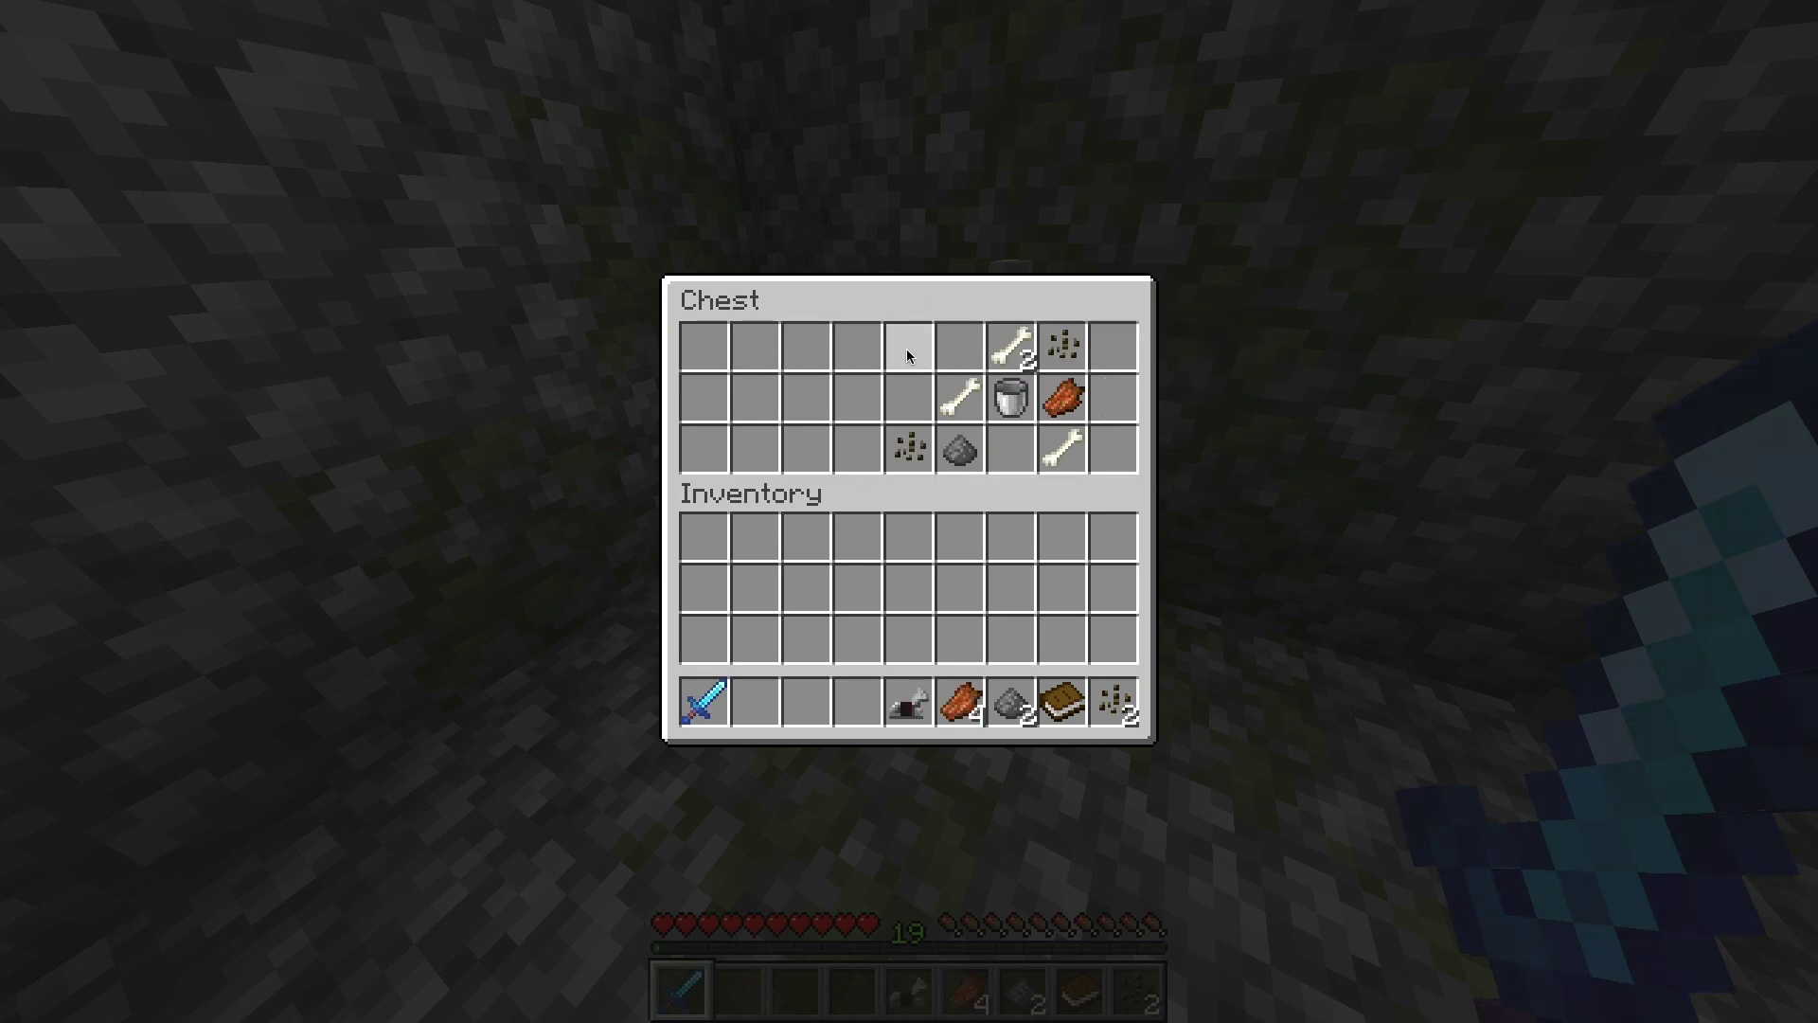
left_click(959, 398, "shift")
left_click(1008, 395, "shift")
left_click(1011, 347, "shift")
left_click(1066, 346, "shift")
left_click(1062, 398, "shift")
left_click(1064, 448, "shift")
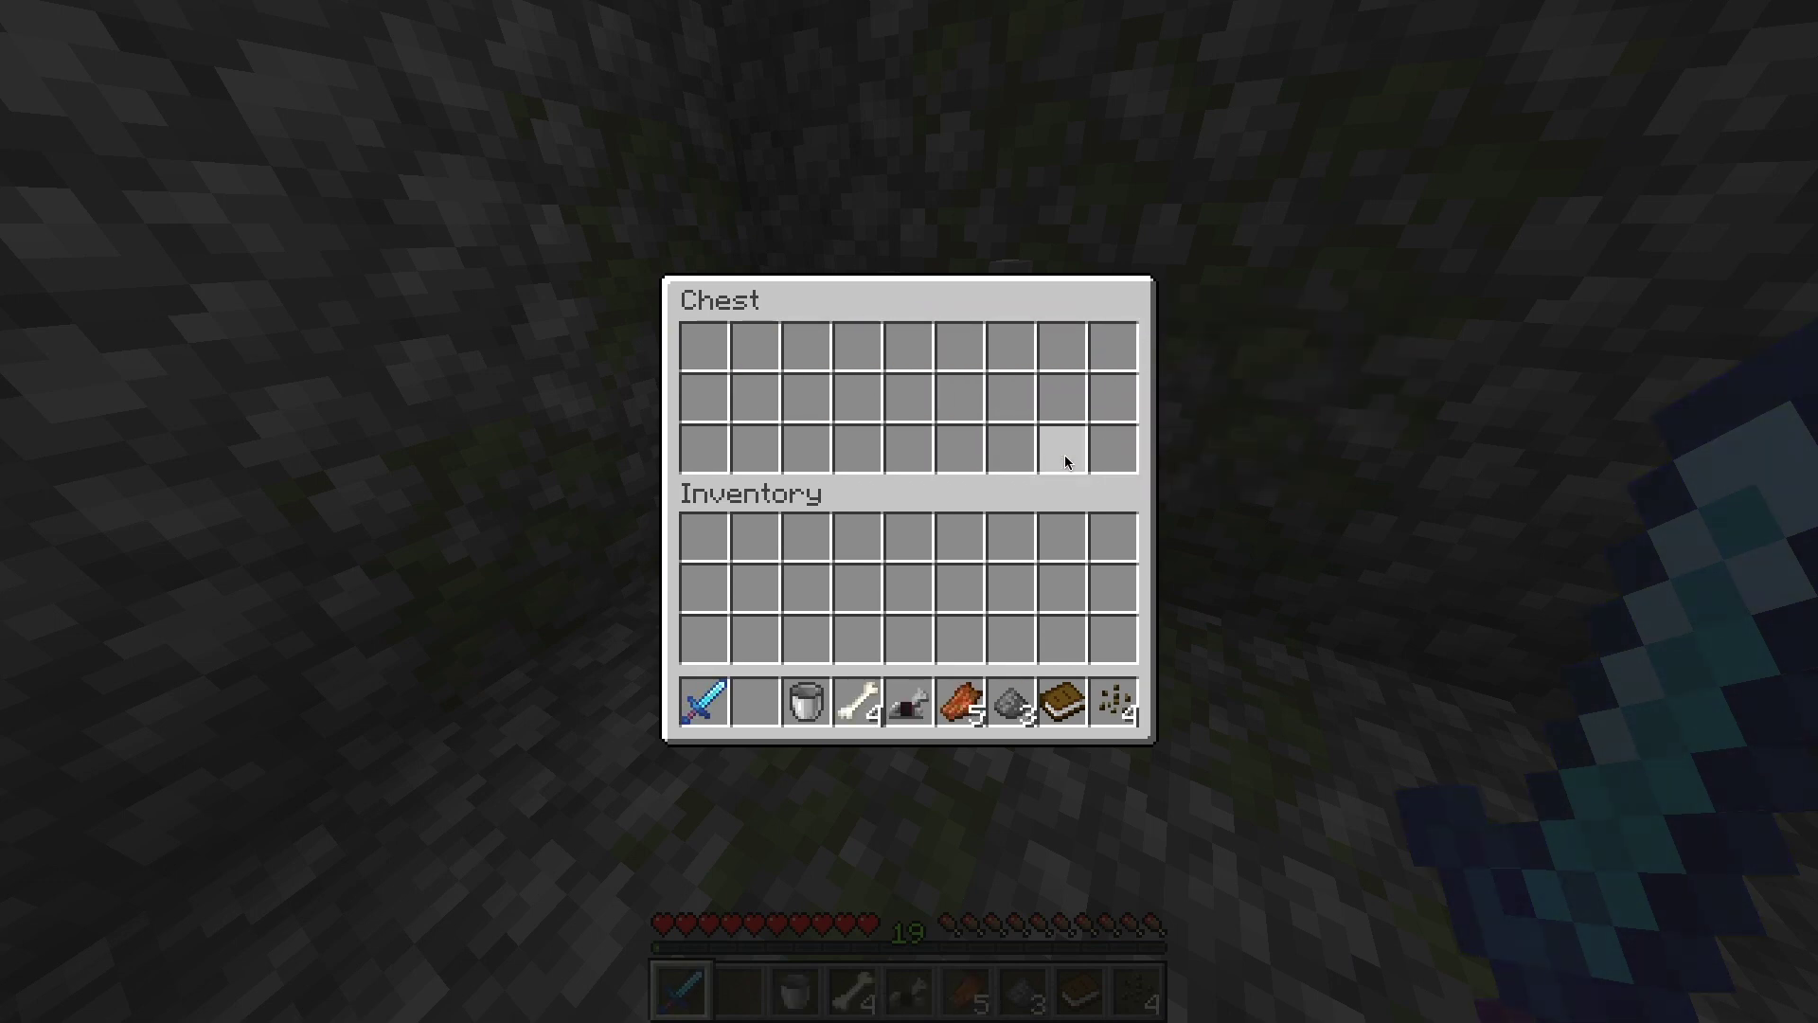
key("Escape")
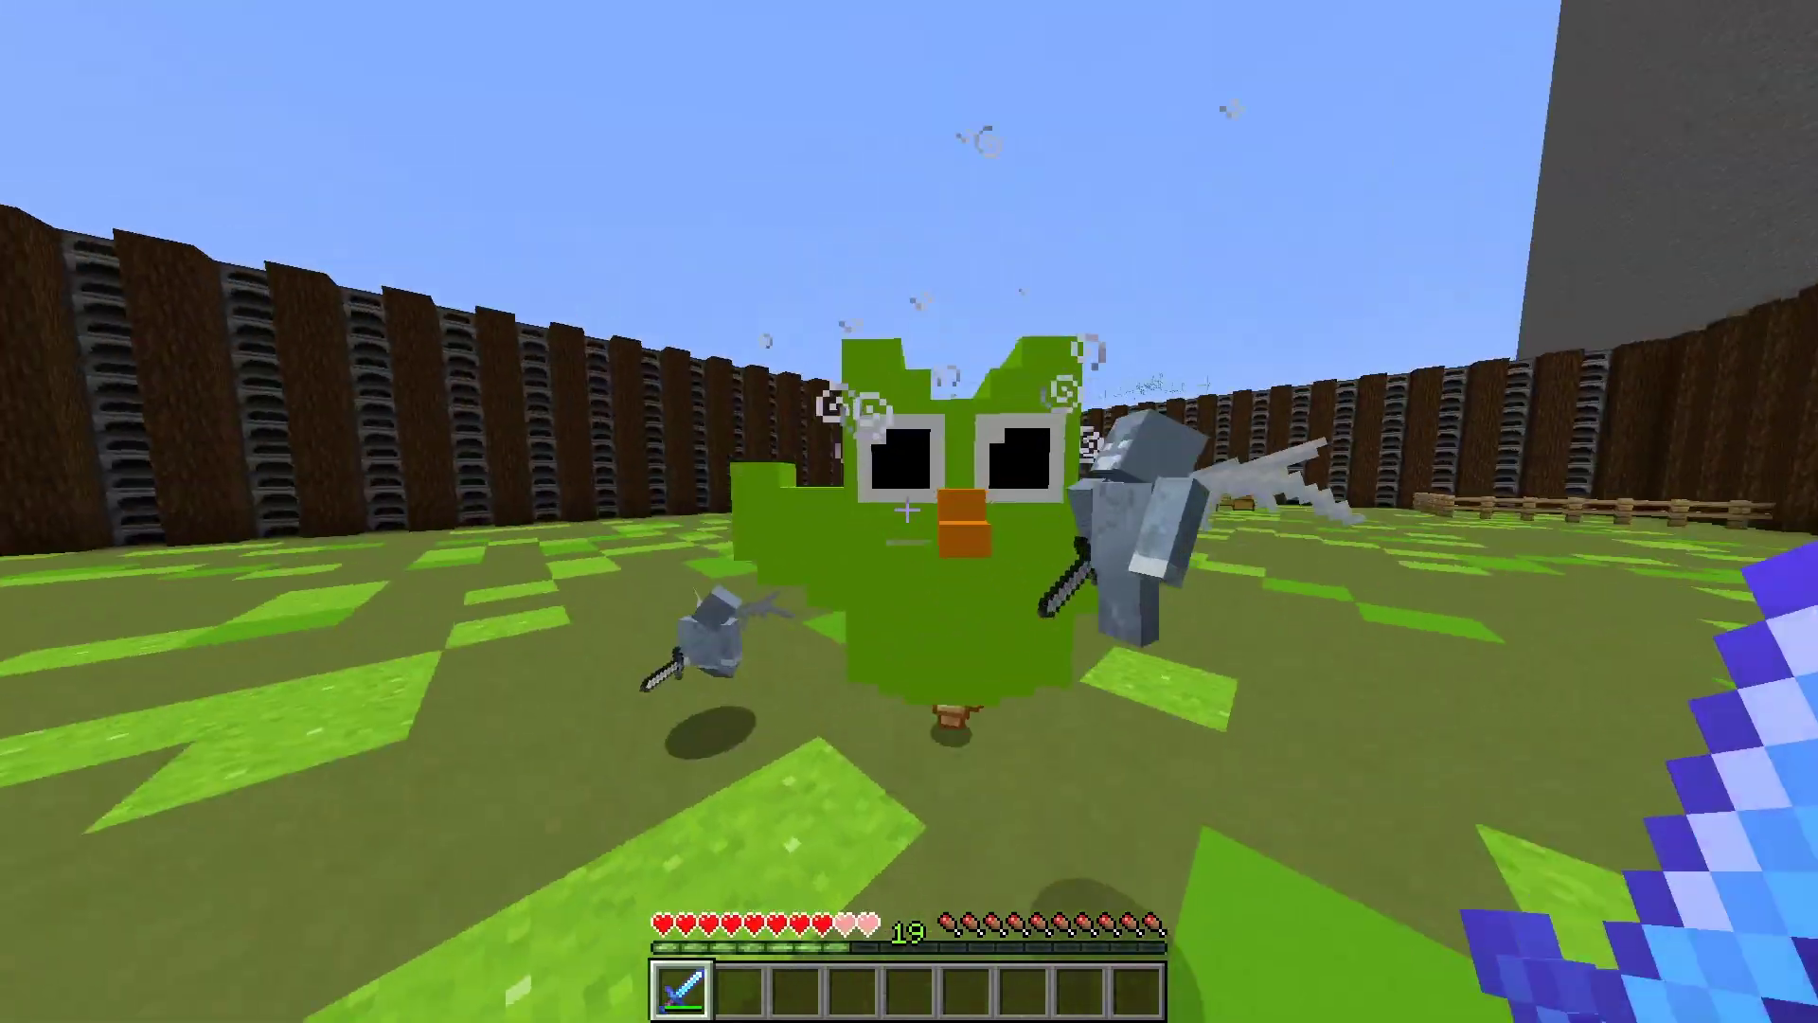
Fight the green owl mob and the small creeper with the sword, and move across the arena.
left_click(907, 511)
key("w")
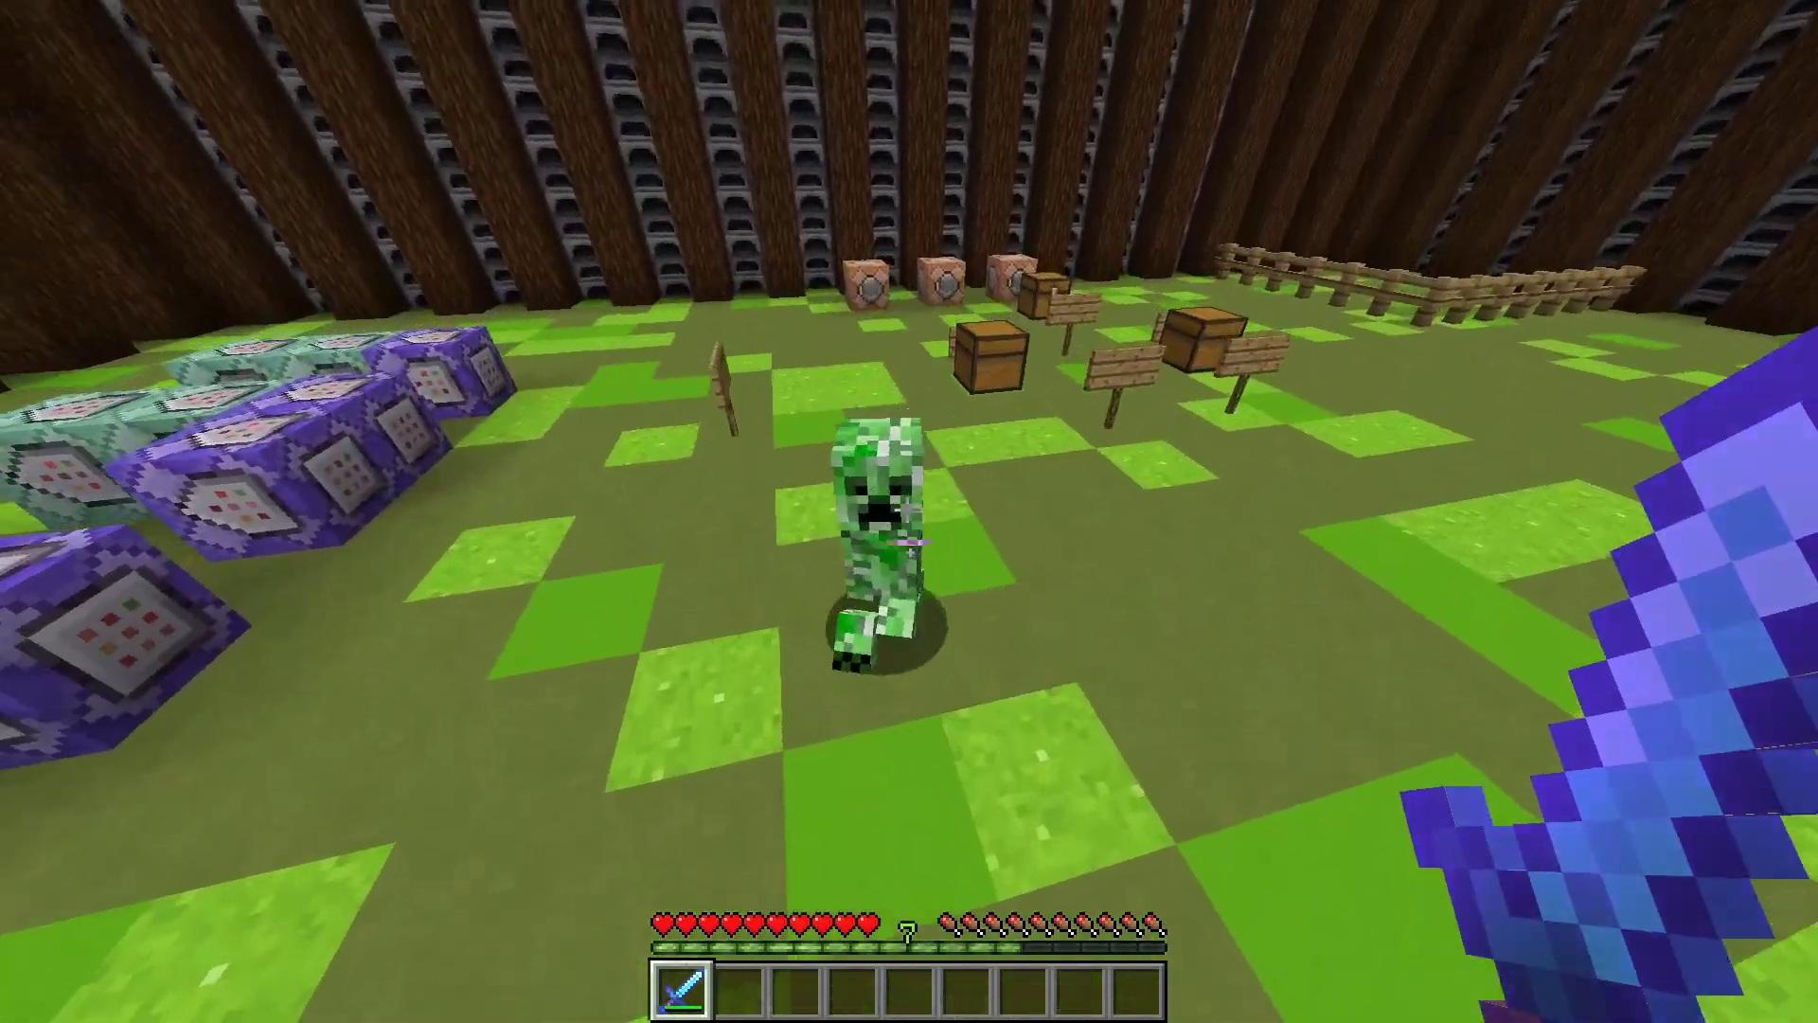
left_click(907, 511)
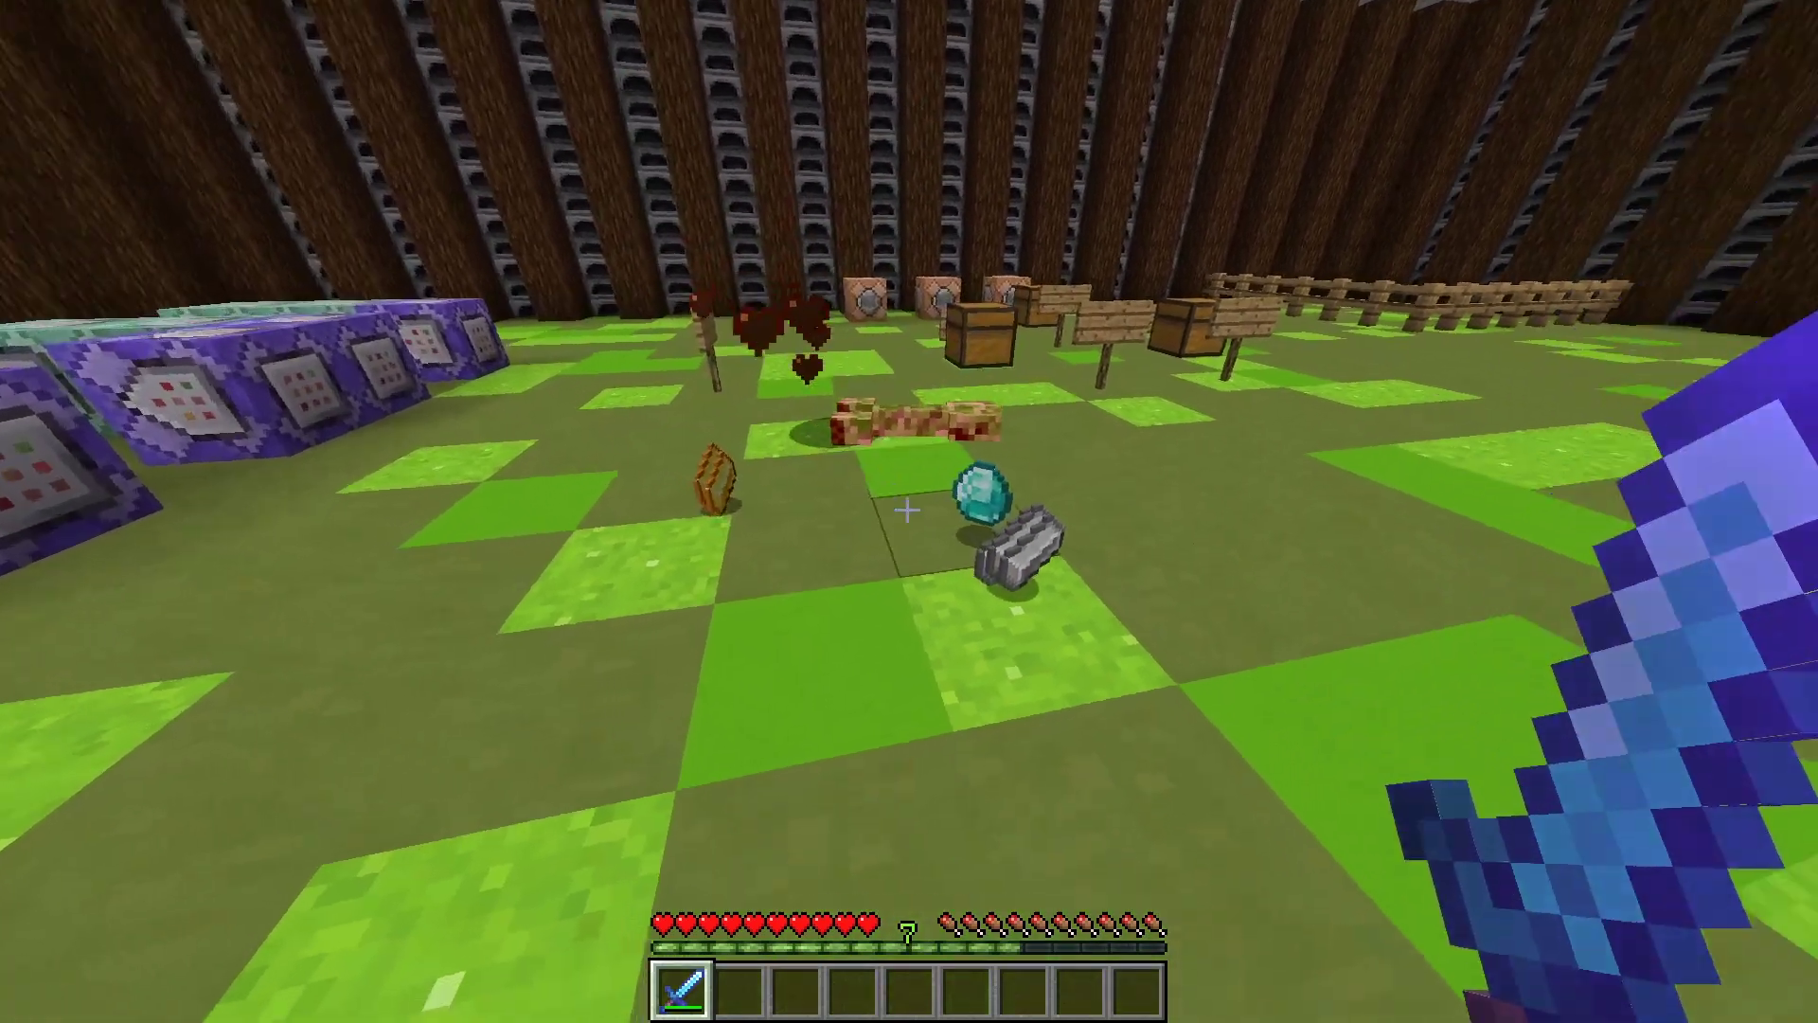
key("w")
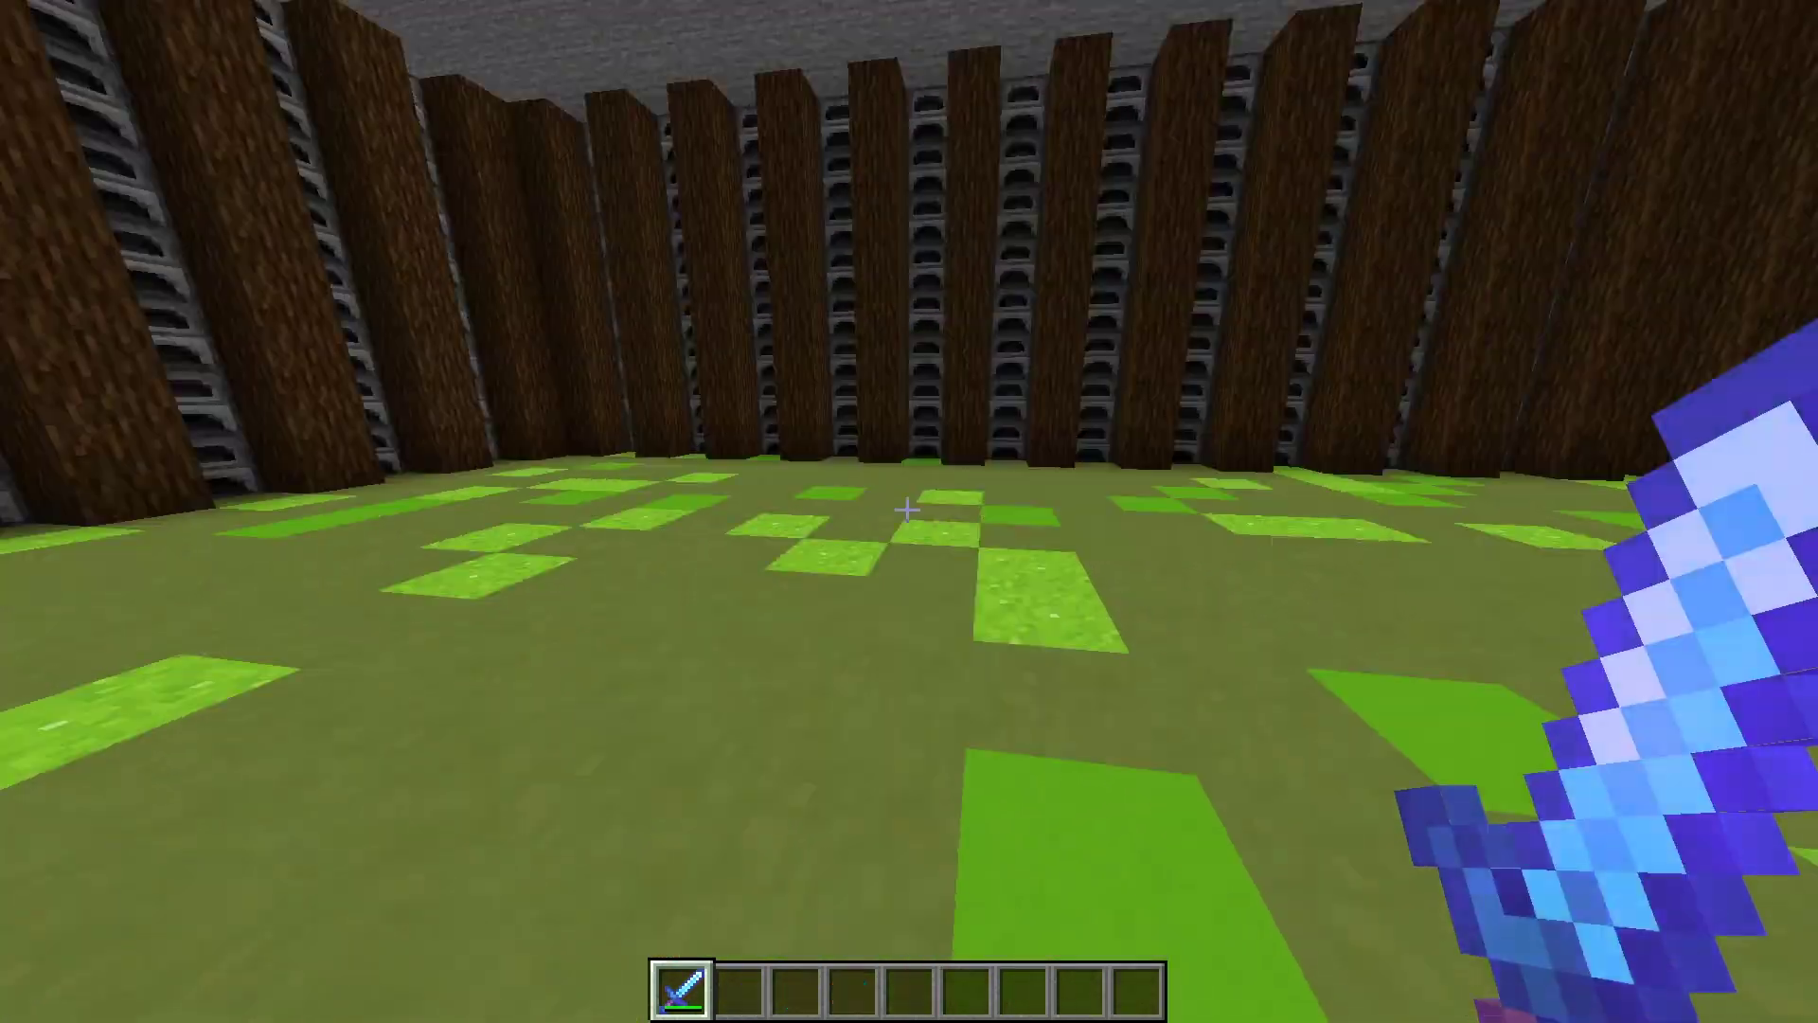
key("w")
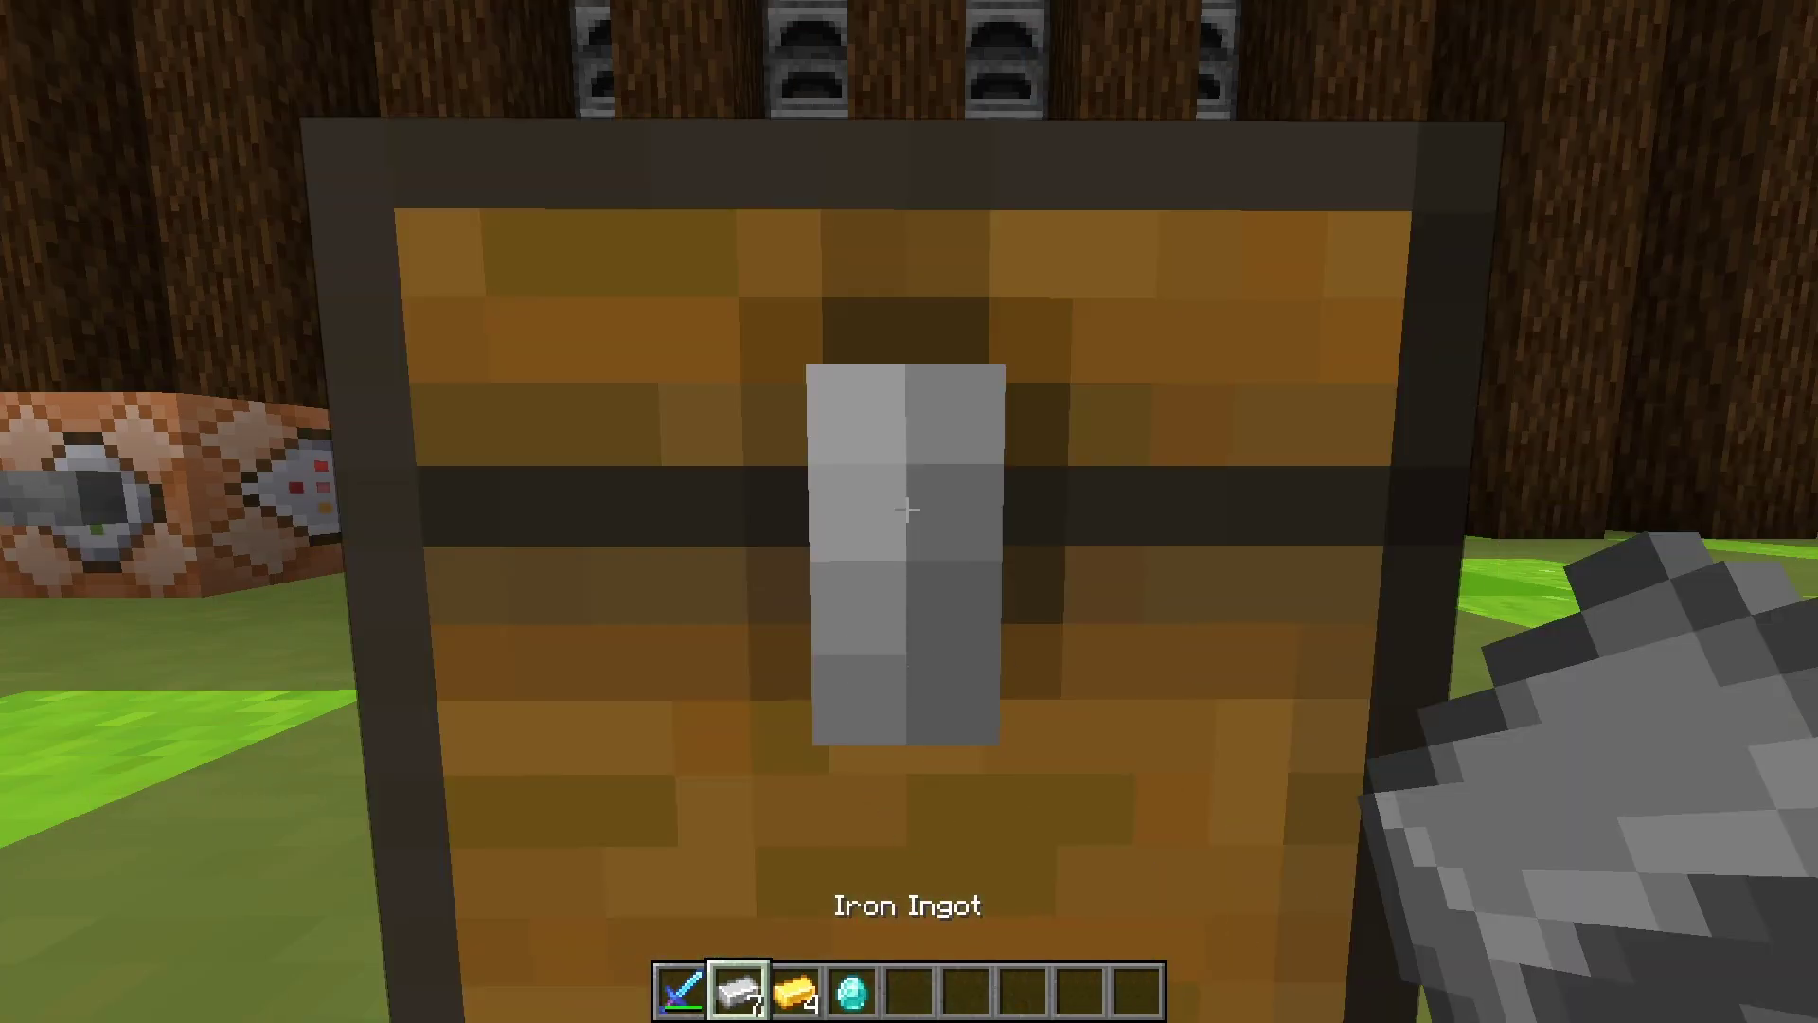
Collect the iron ingots and the diamond from the chest in the arena.
right_click(908, 509)
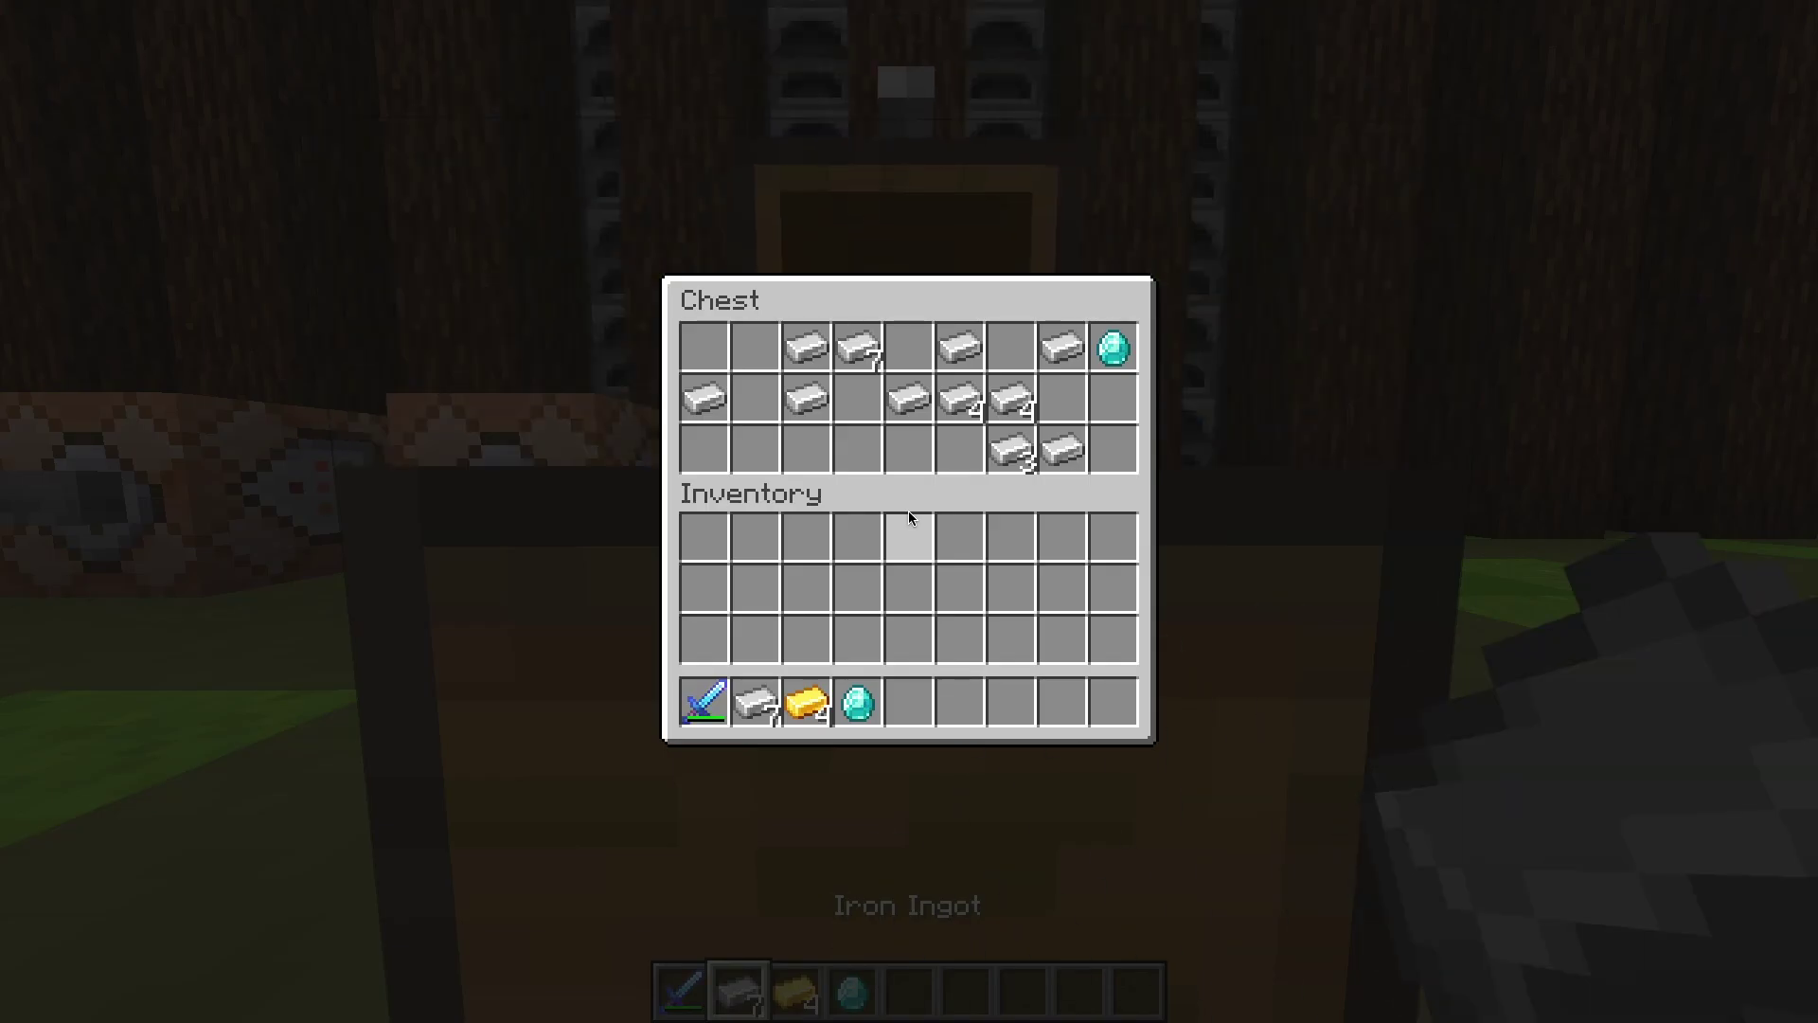
key("Escape")
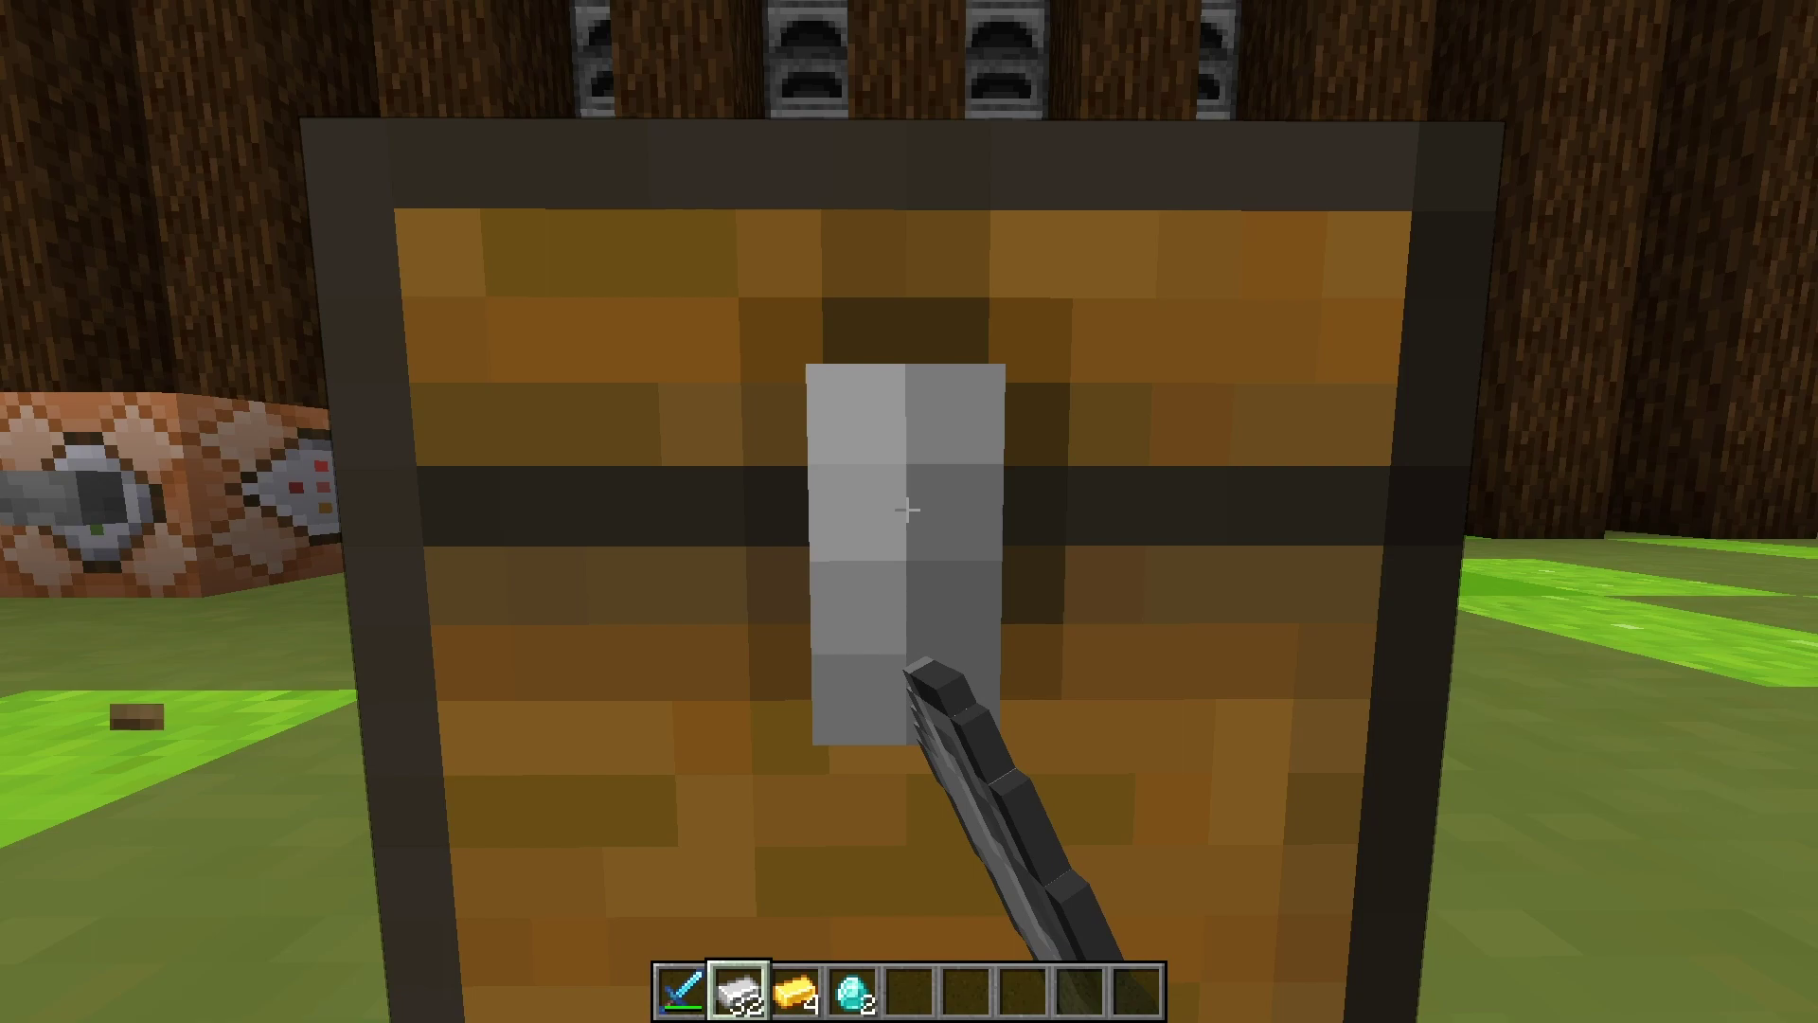
right_click(908, 509)
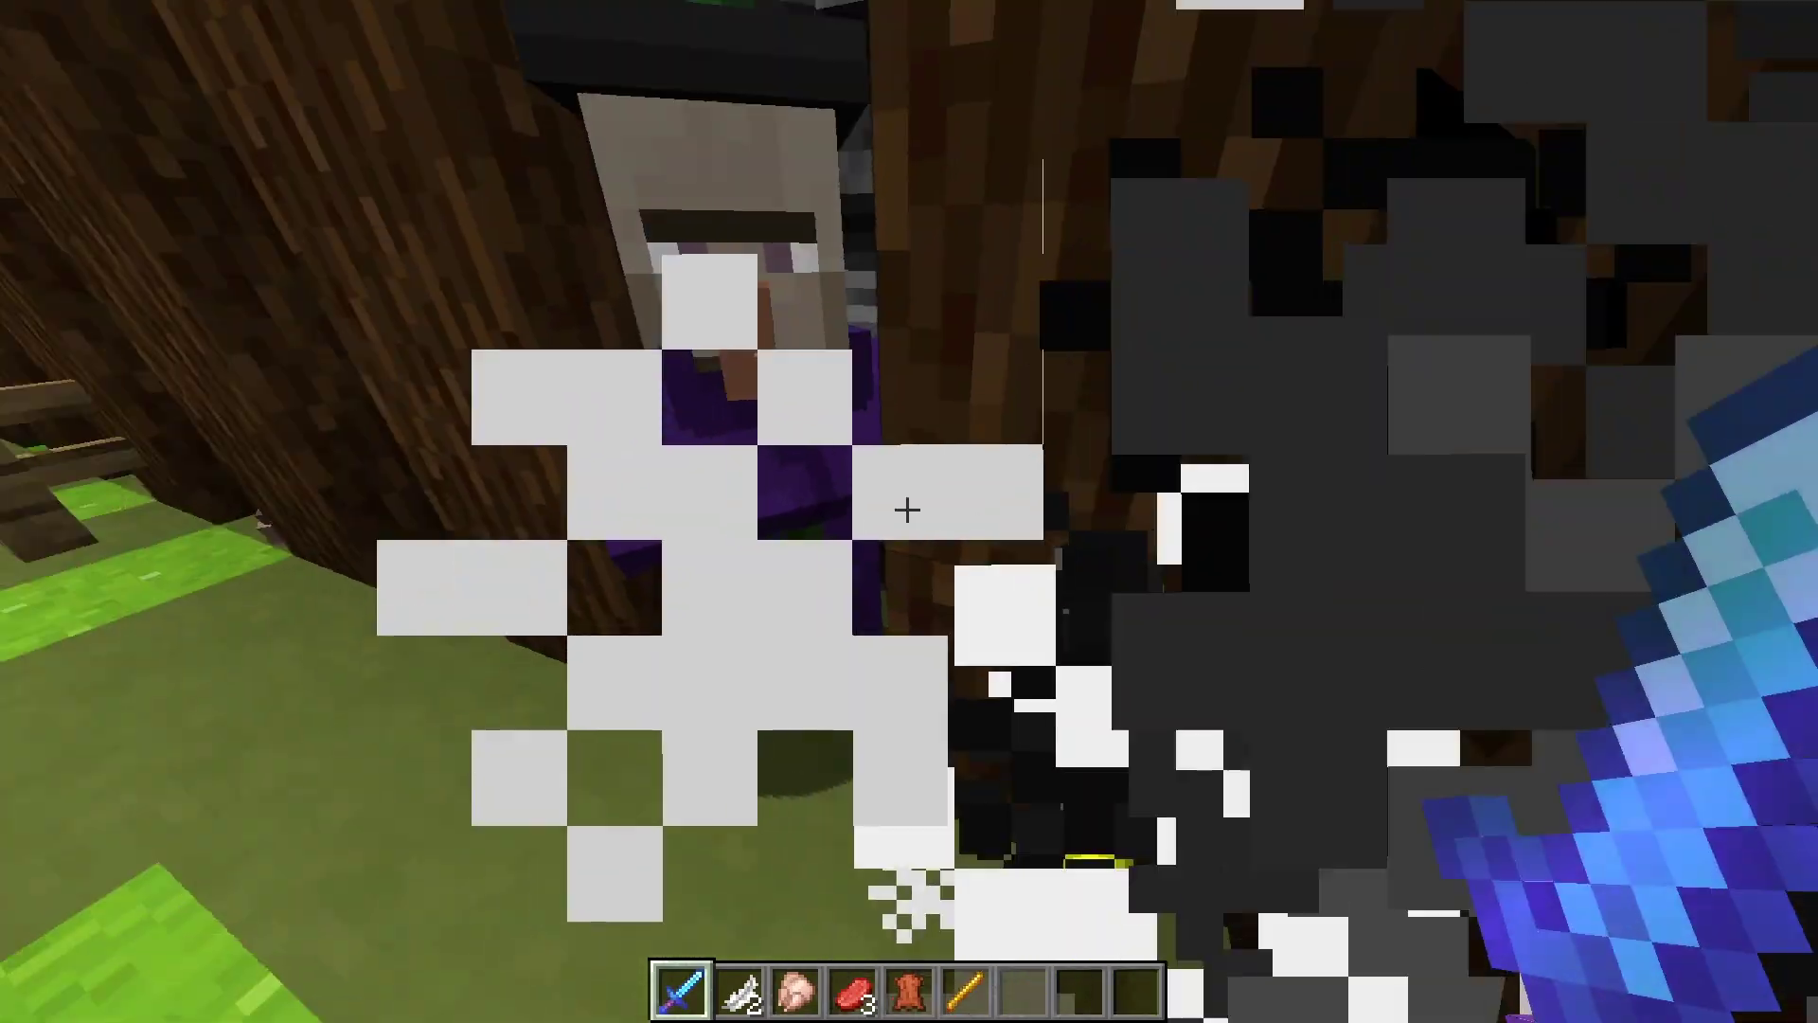
Attack the blaze and the witch by the arena wall with the diamond sword.
key("5")
key("6")
key("1")
left_click(907, 510)
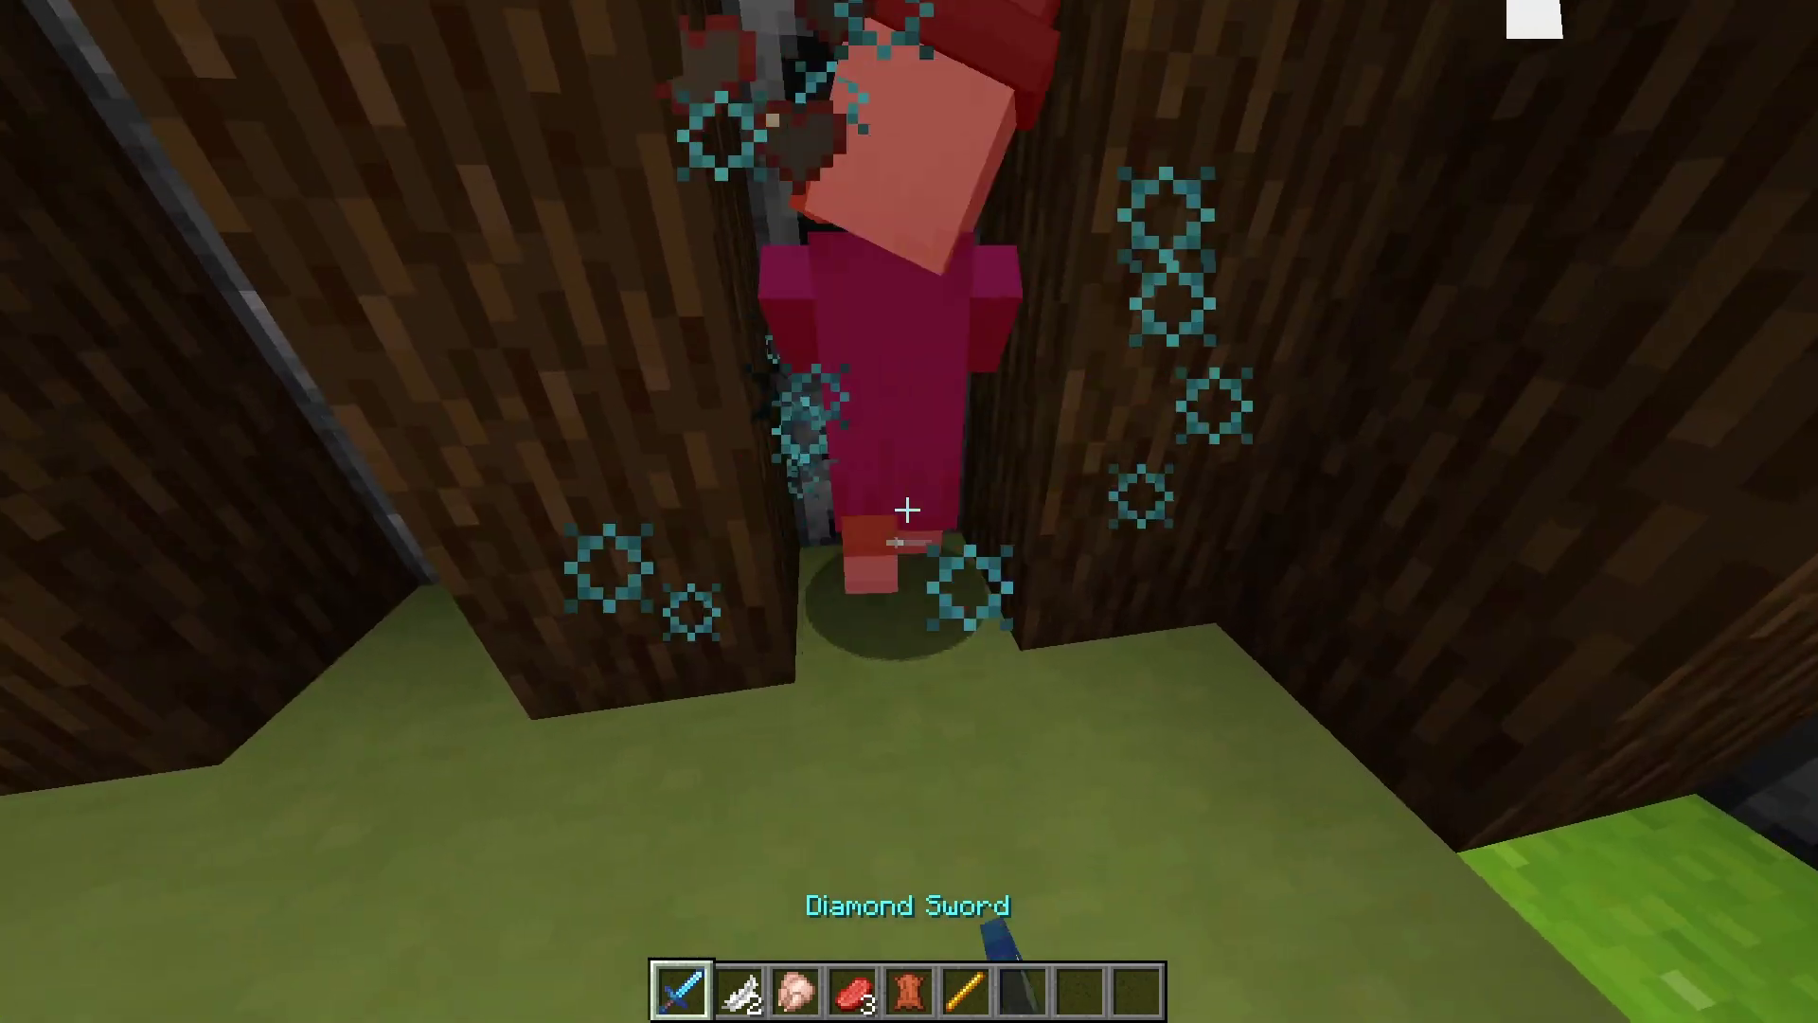
left_click(907, 509)
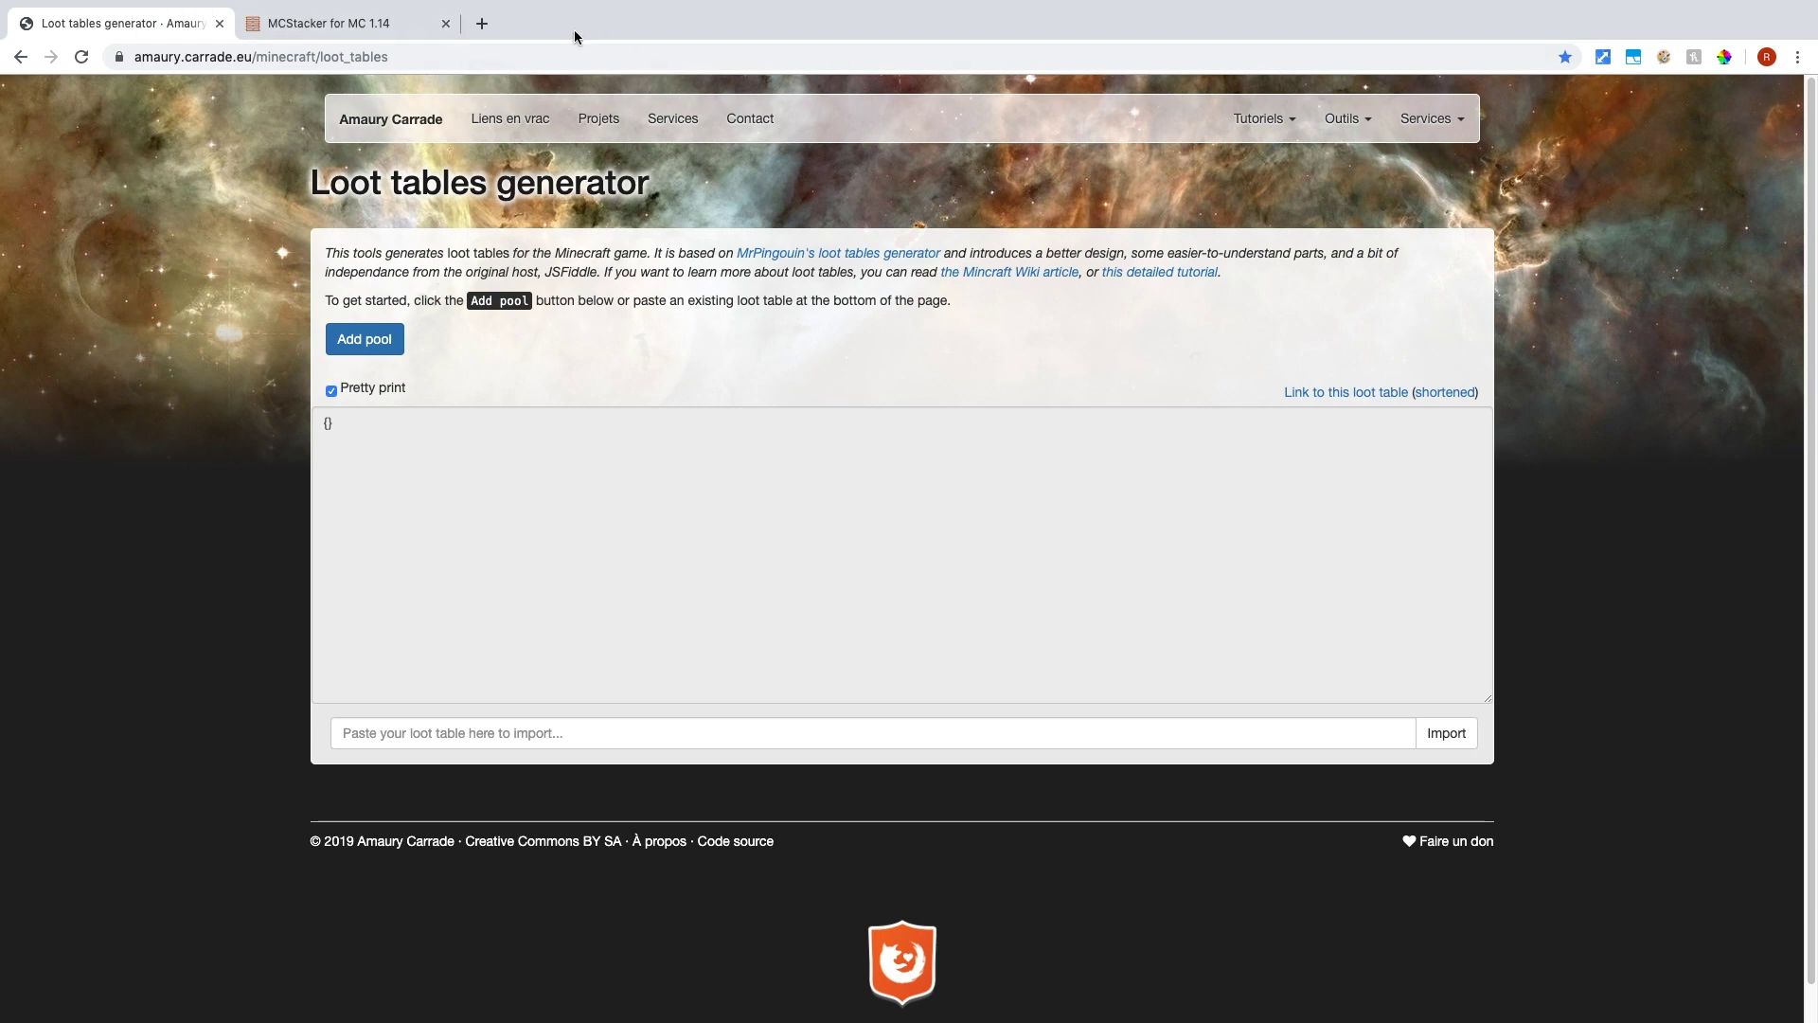
In the browser's loot tables generator, add two pools and give the first pool two new item entries.
left_click(378, 341)
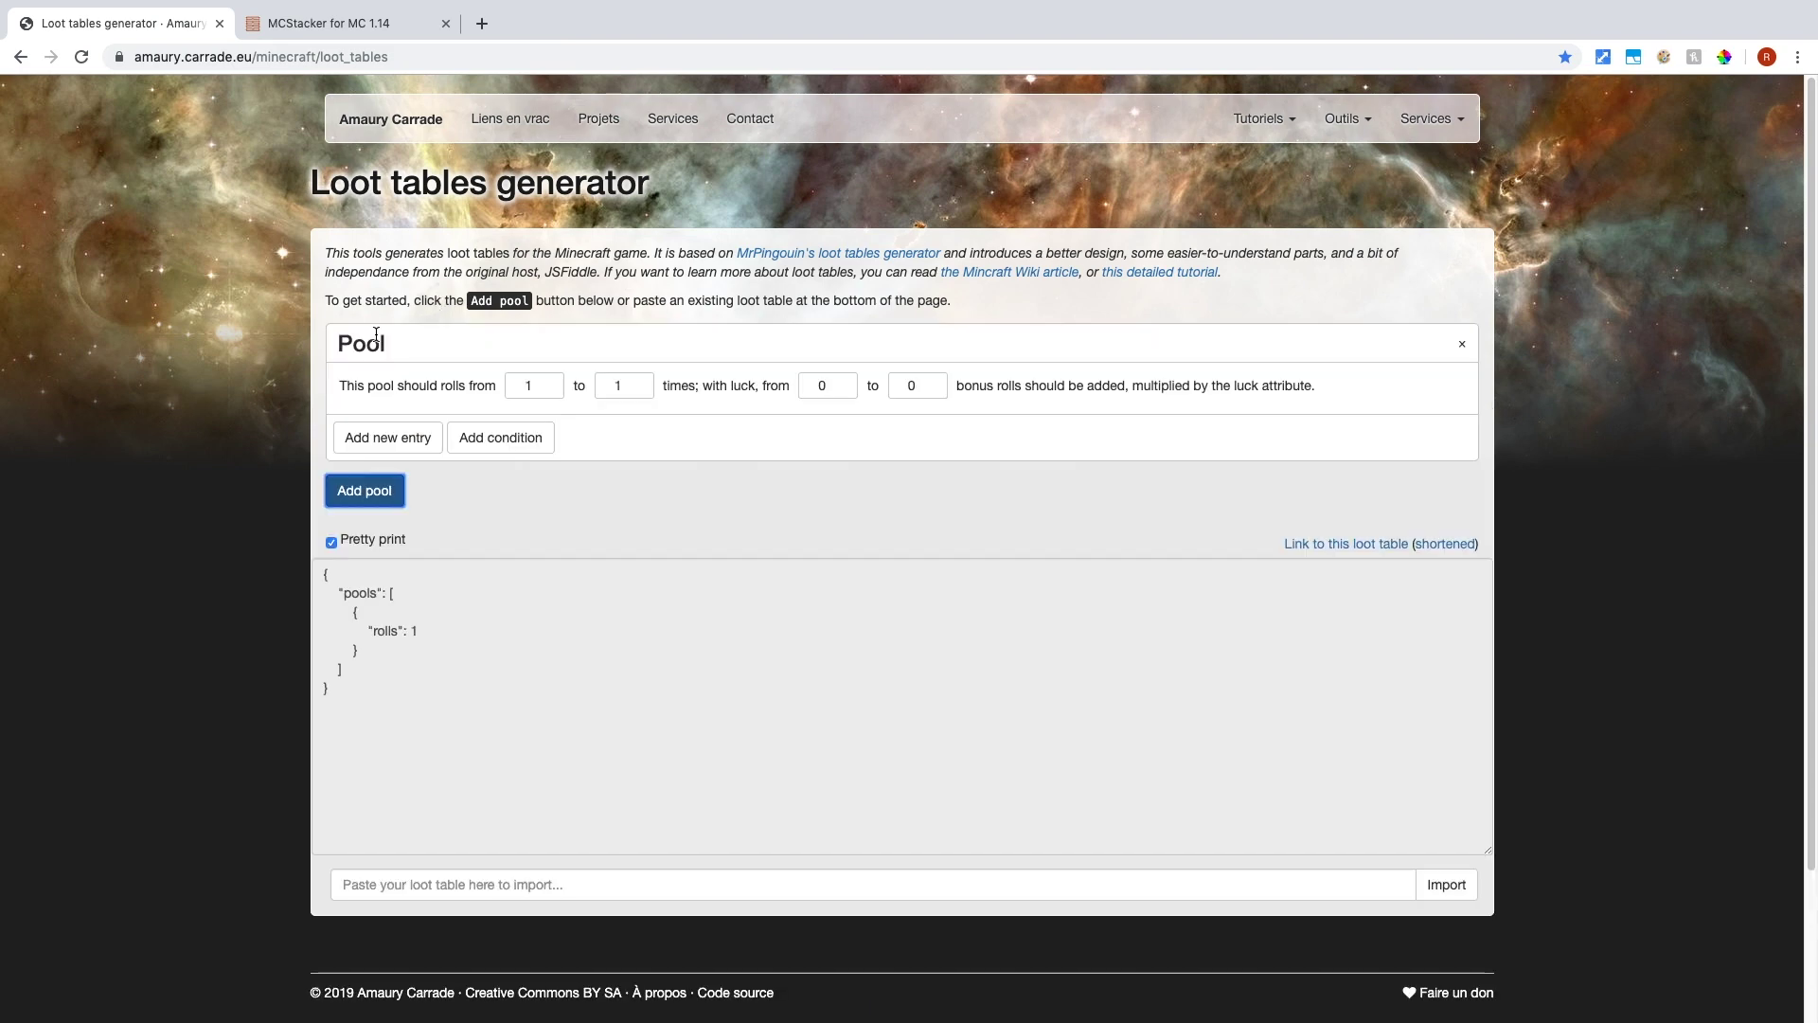
left_click(370, 500)
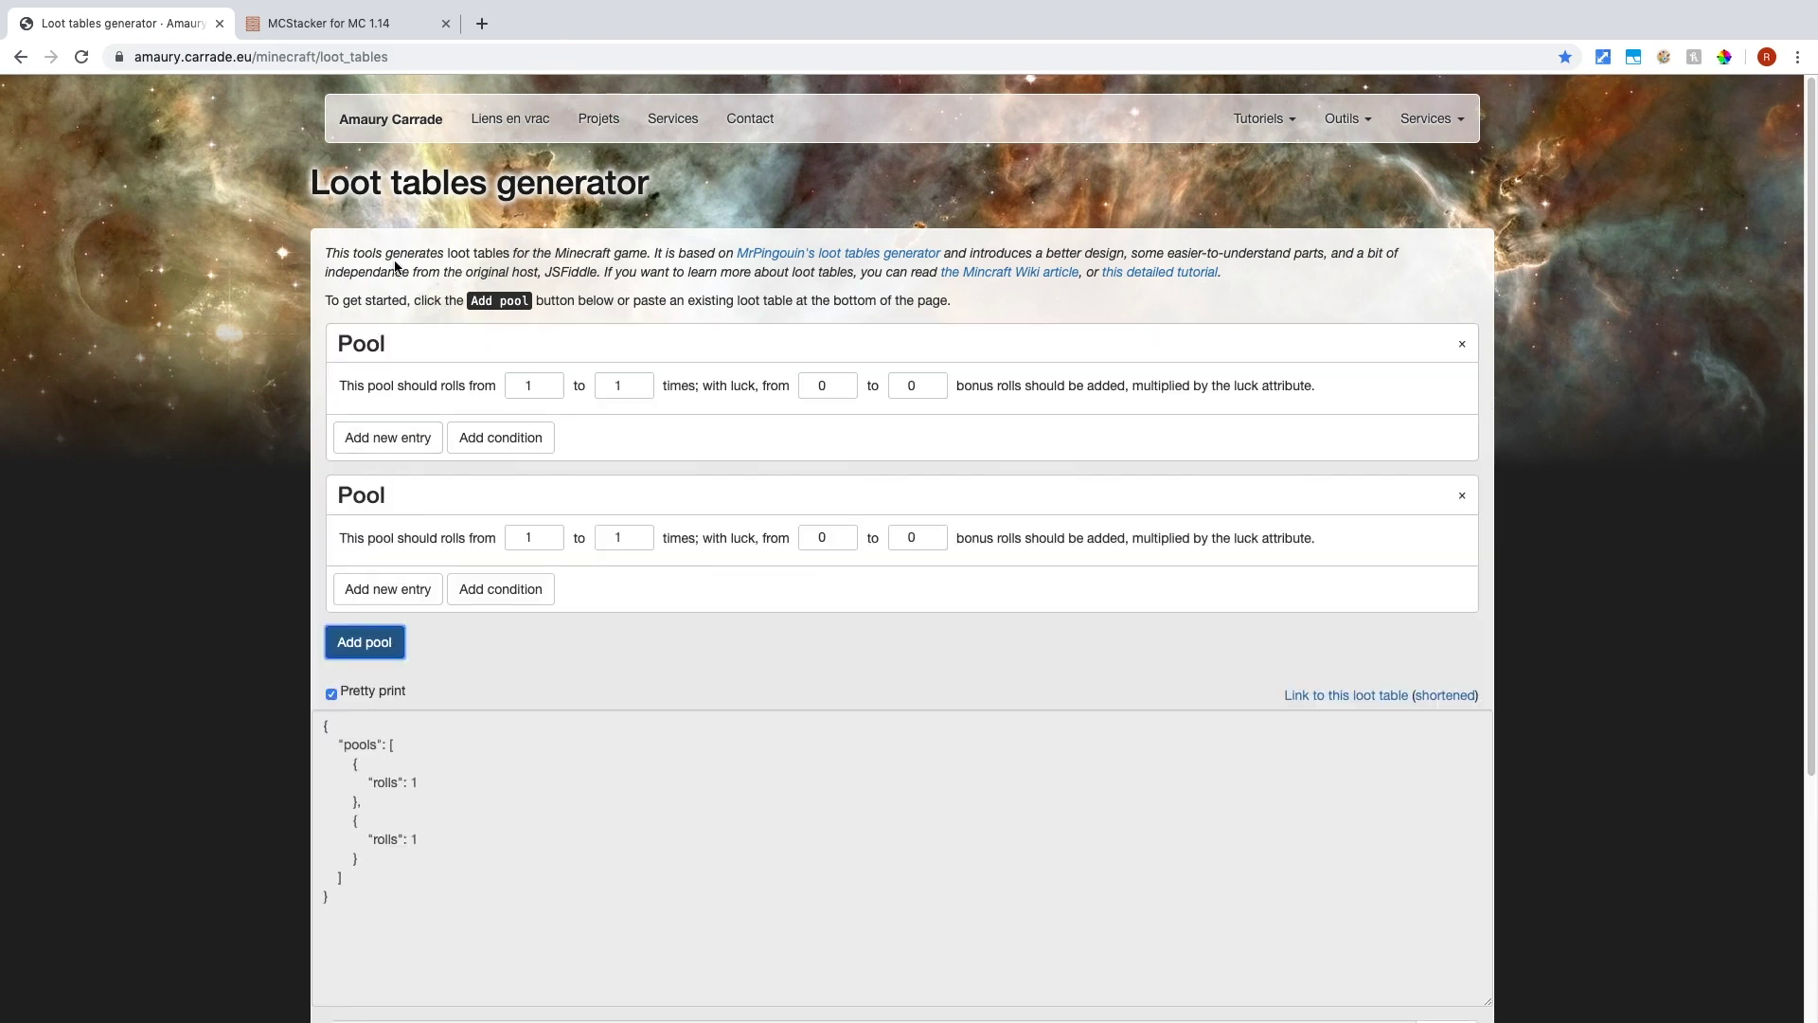
left_click(400, 437)
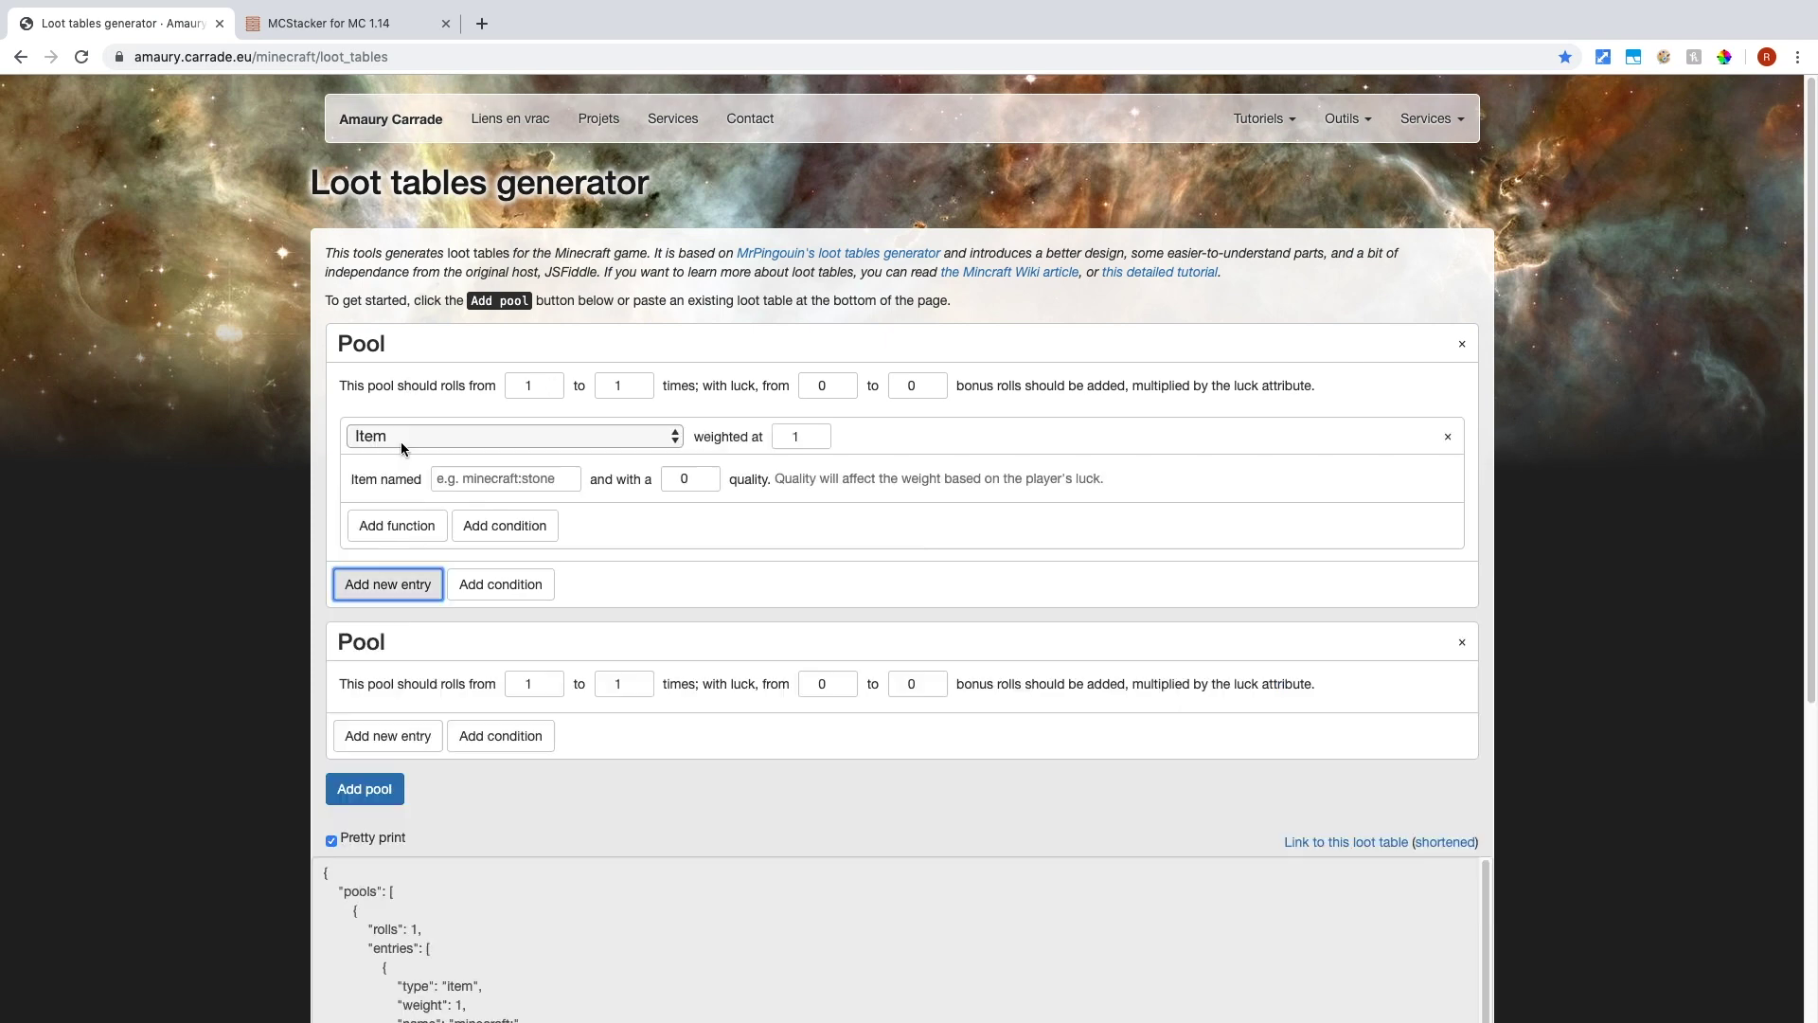
left_click(417, 588)
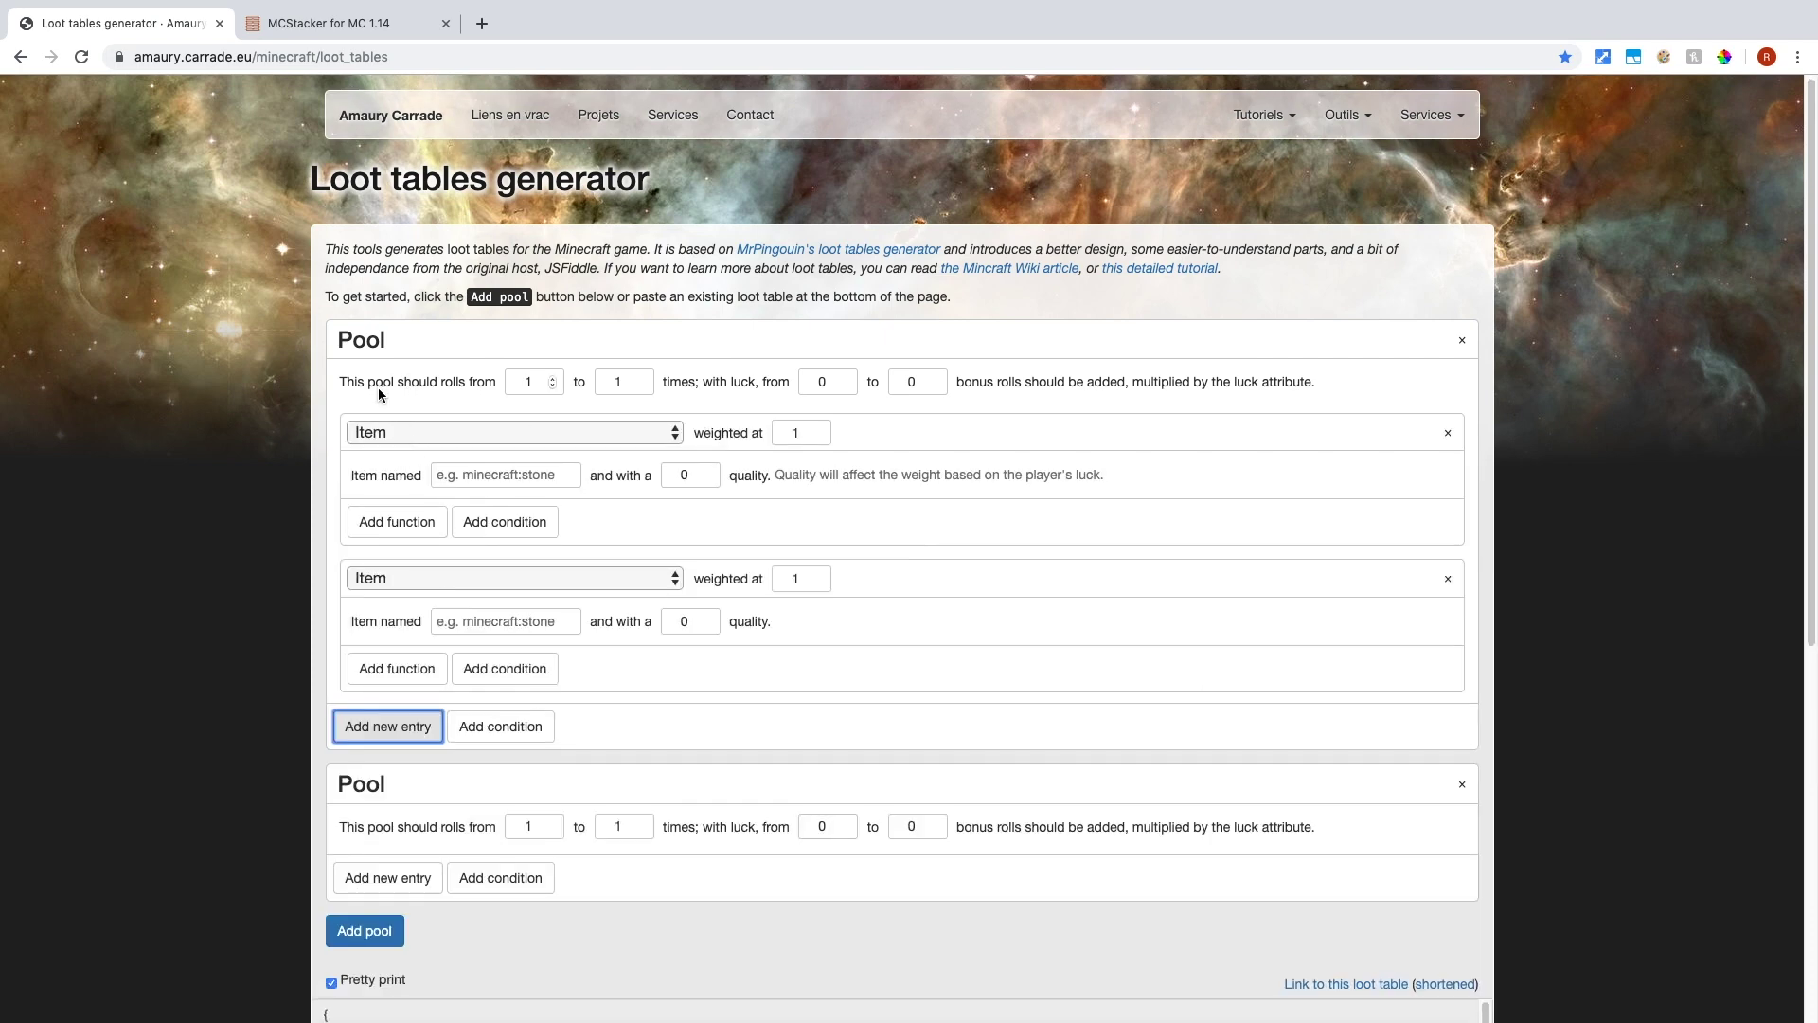
Set the first pool to roll from 2 to 3 times.
scroll(378, 388, "down", 5)
scroll(373, 422, "up", 3)
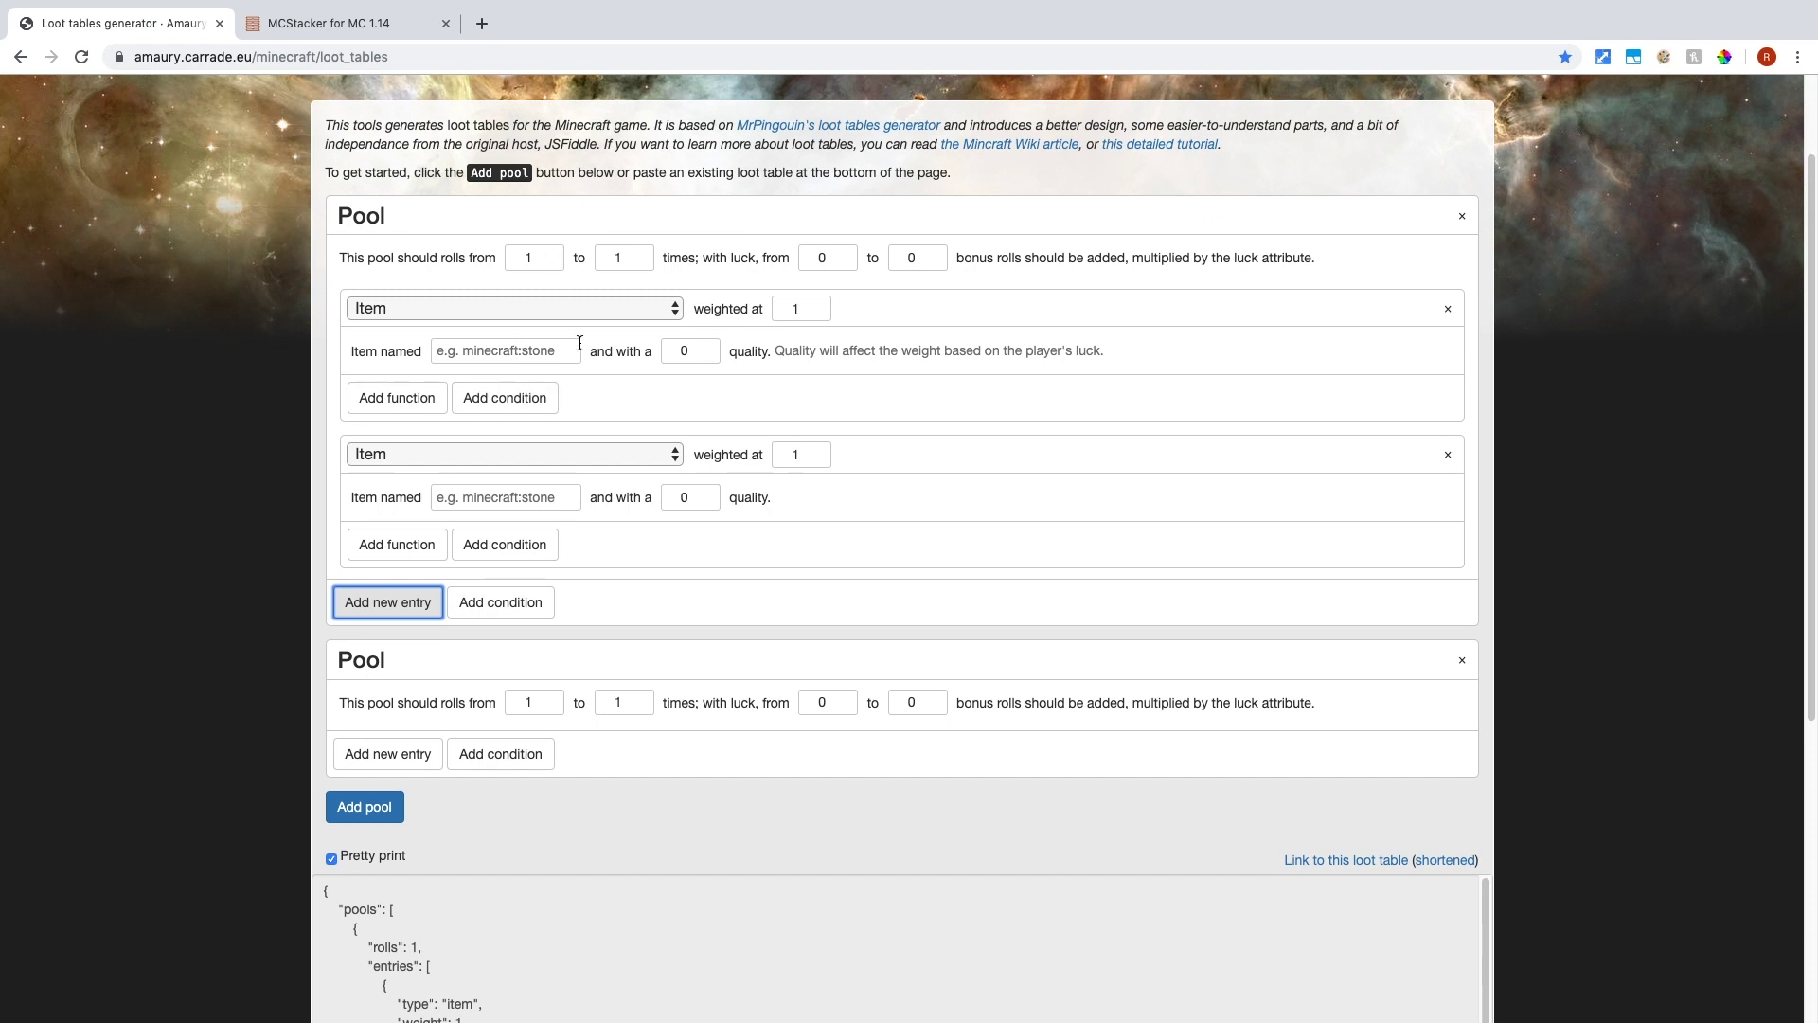
scroll(572, 548, "up", 1)
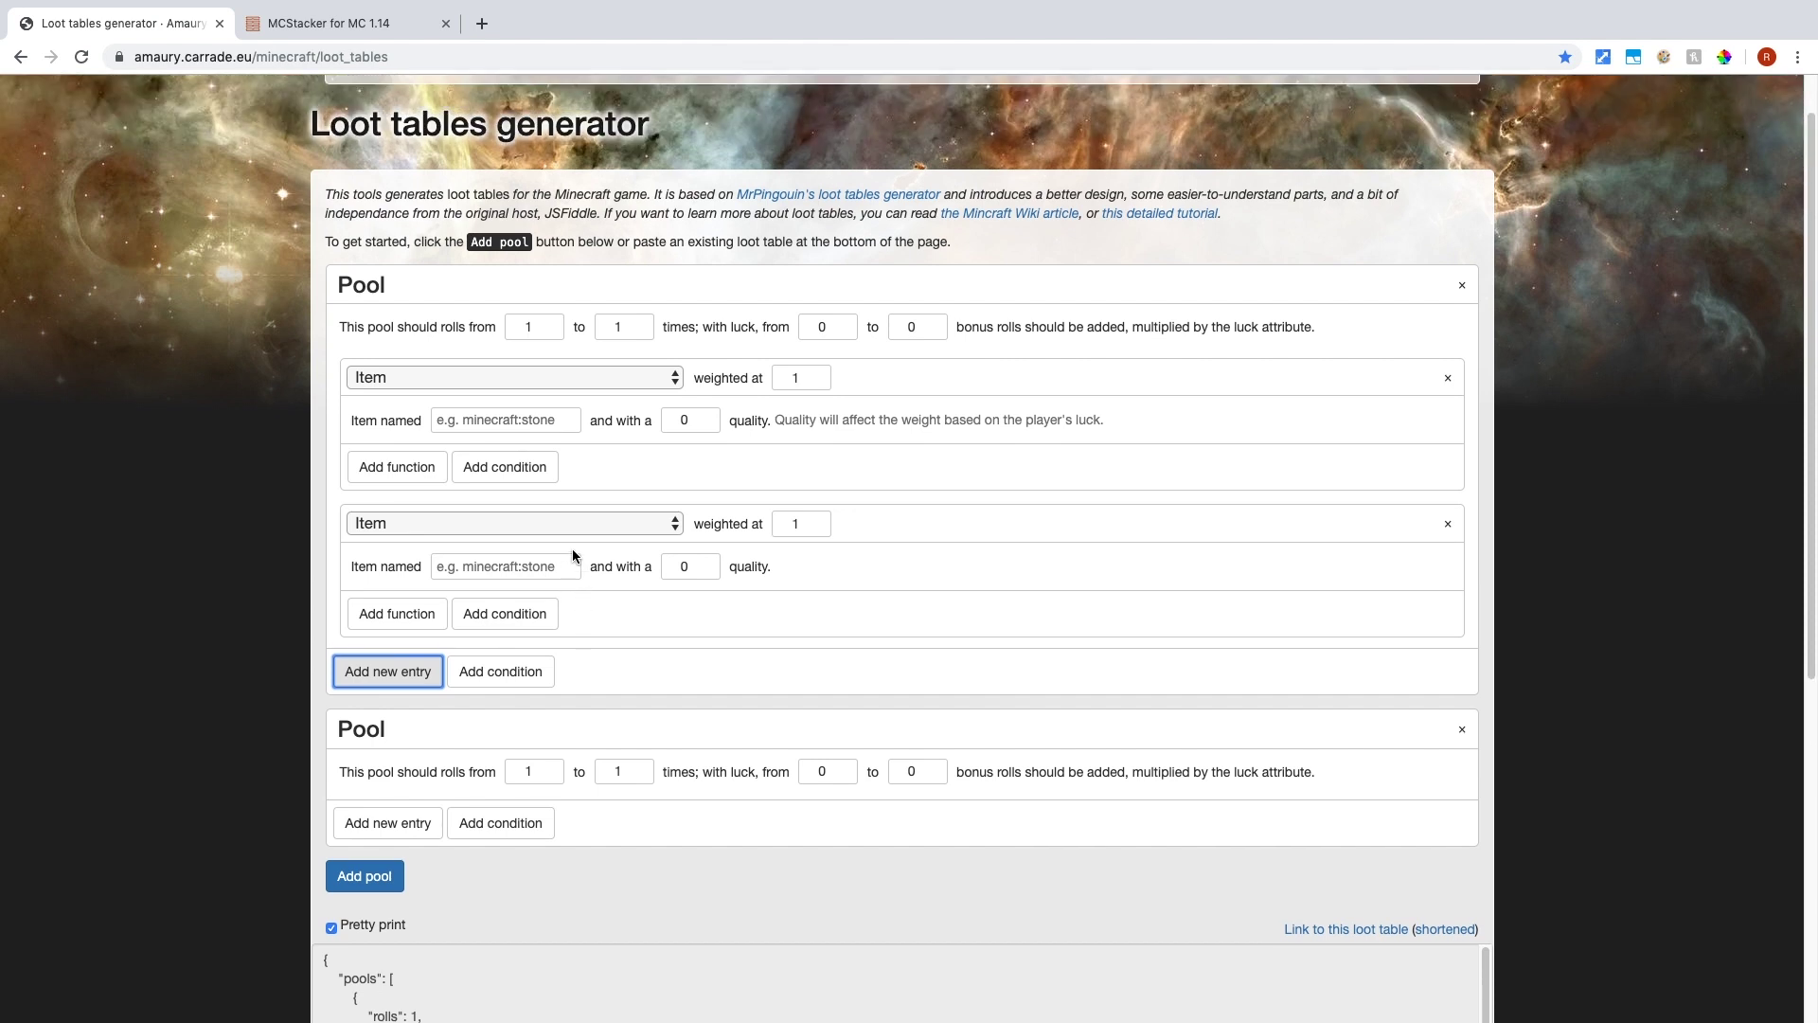
scroll(559, 552, "down", 2)
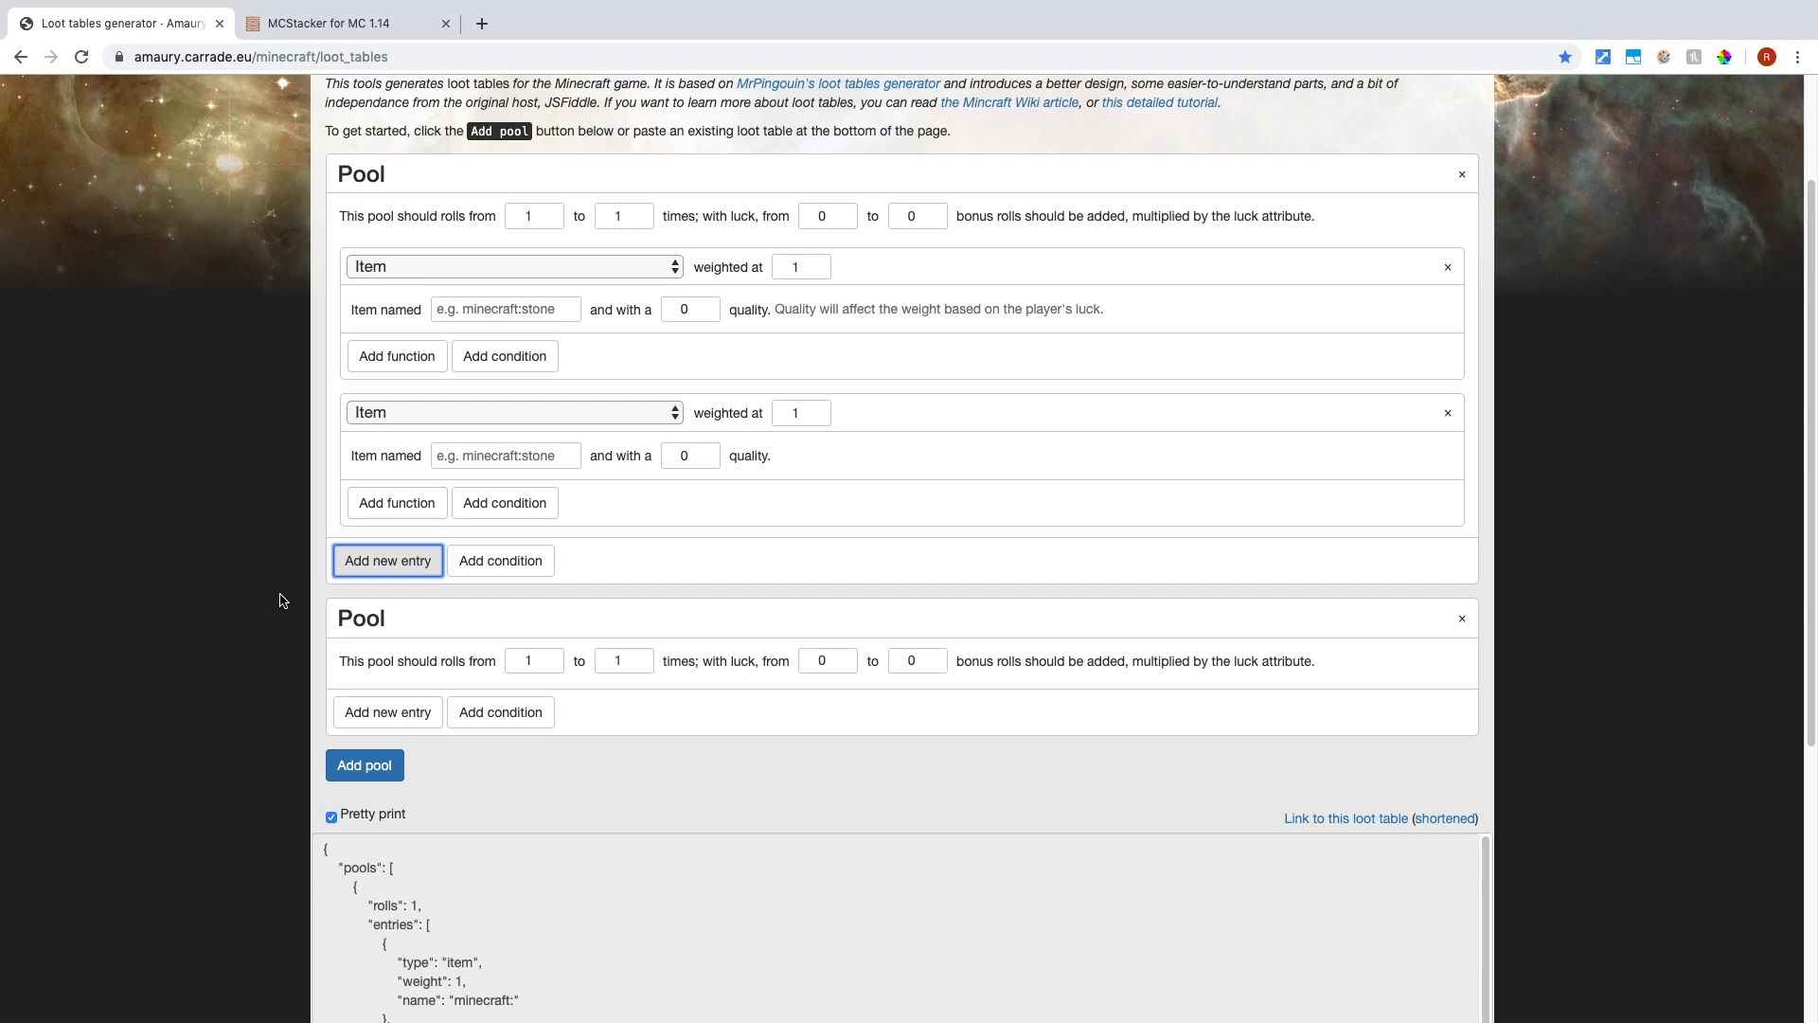
scroll(280, 600, "up", 2)
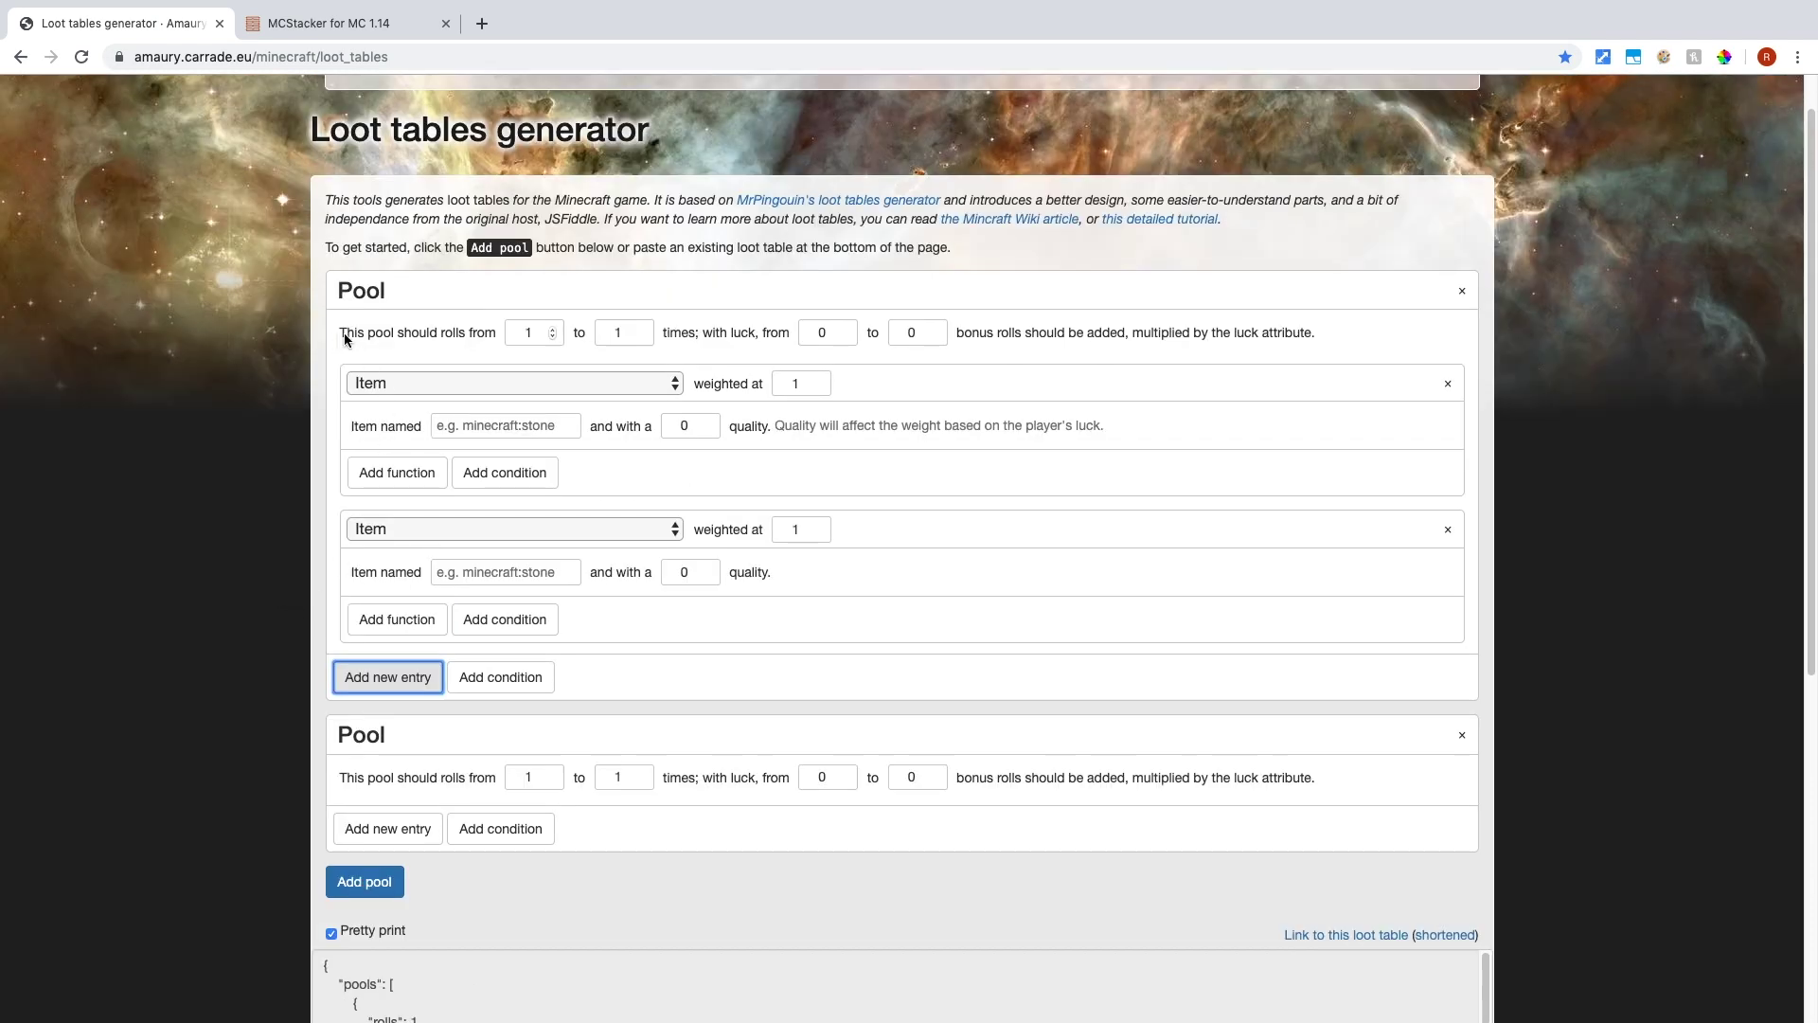
left_click(538, 332)
key("Up")
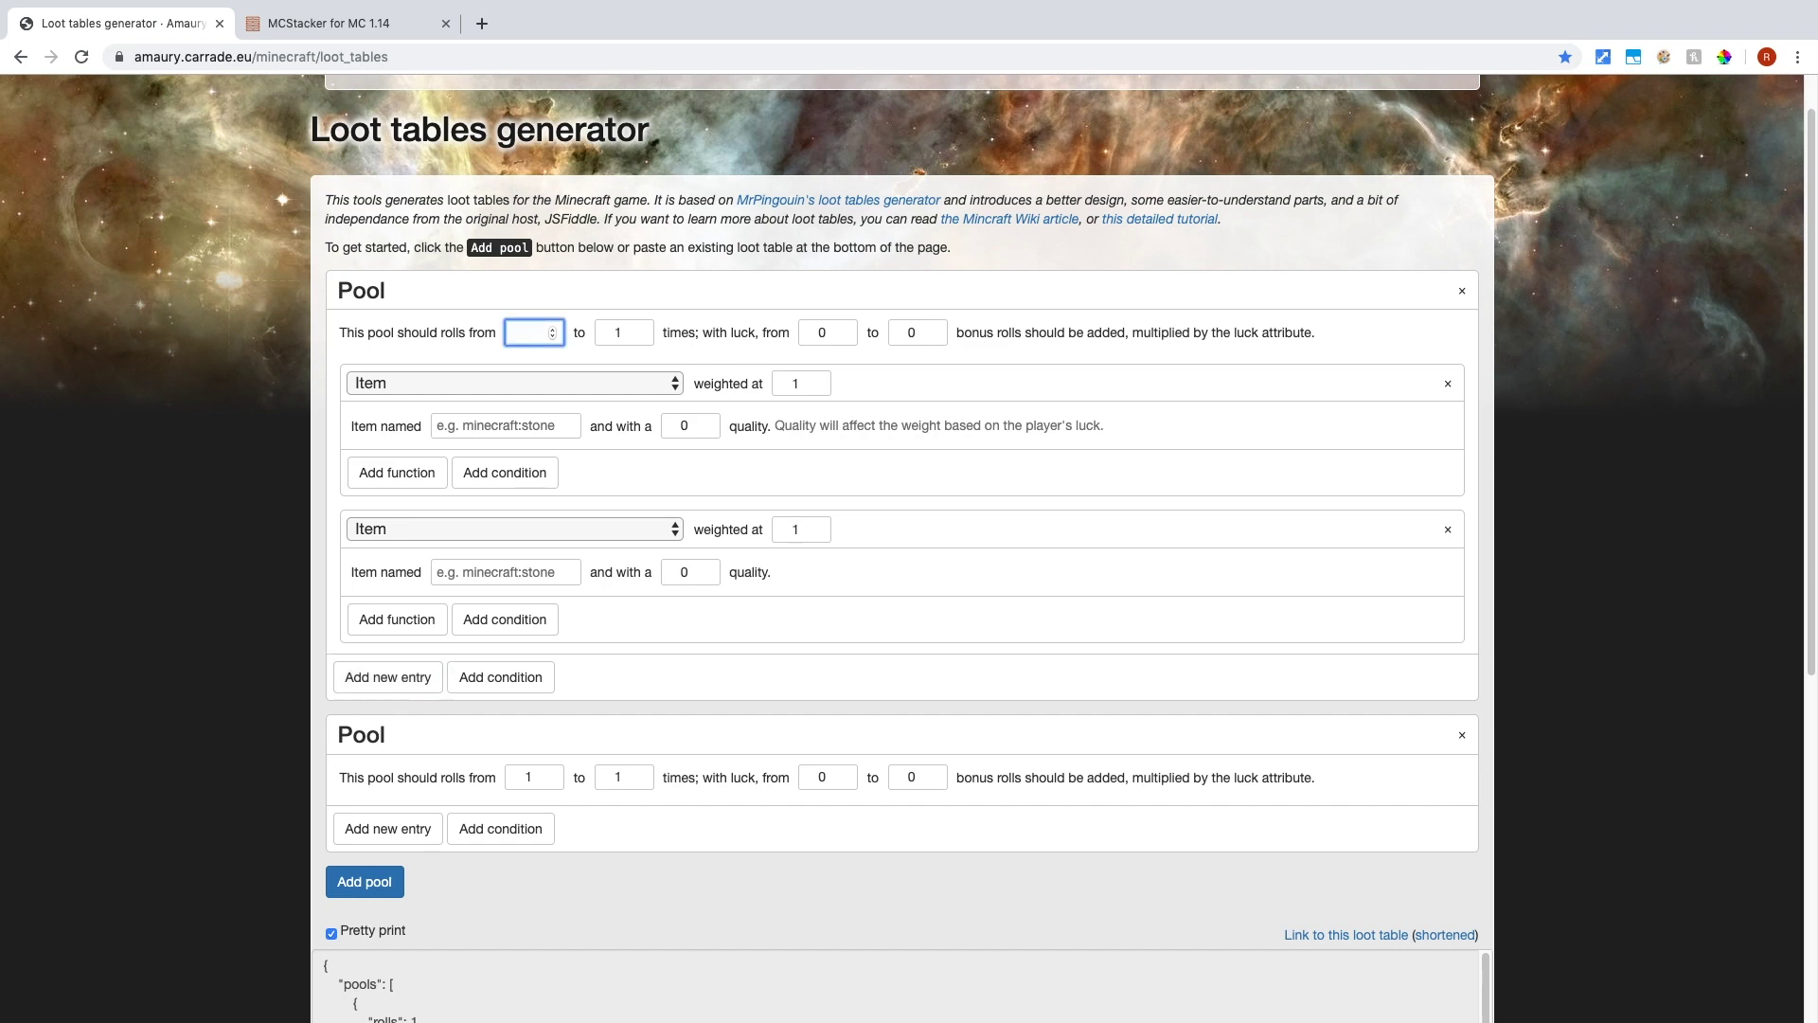
left_click(650, 333)
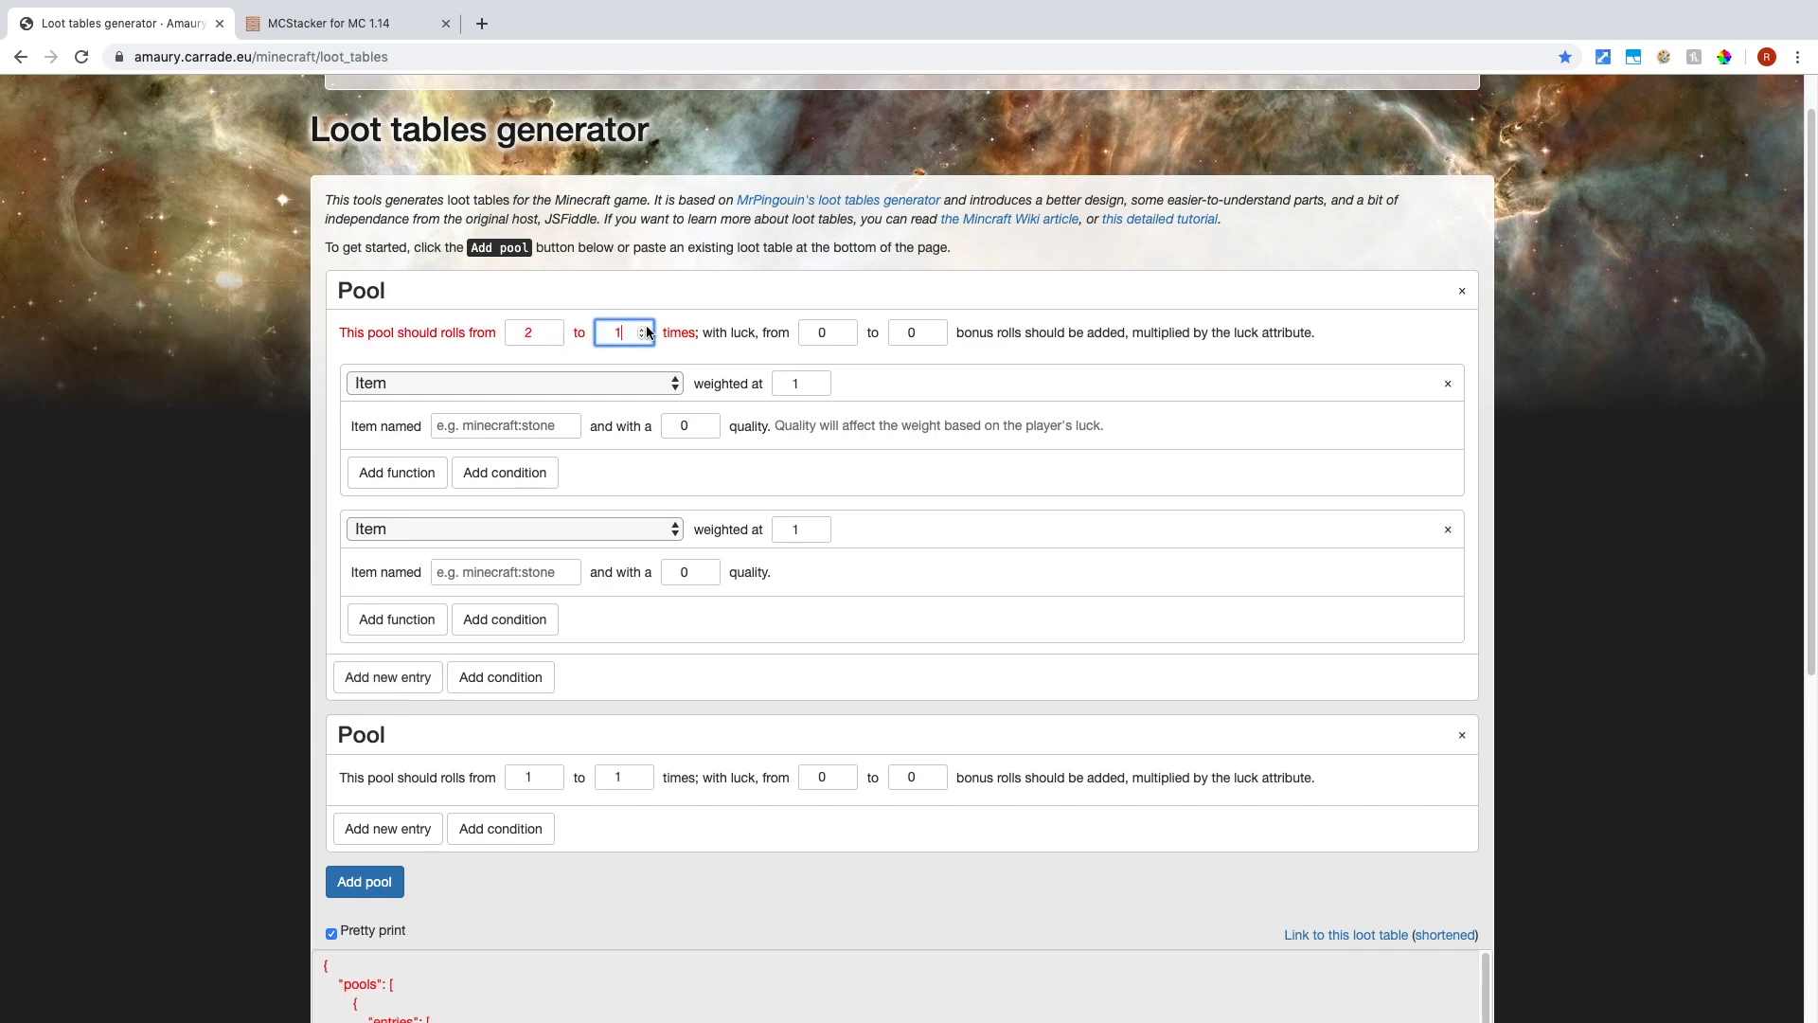
left_click(644, 330)
left_click(644, 330)
left_click(260, 444)
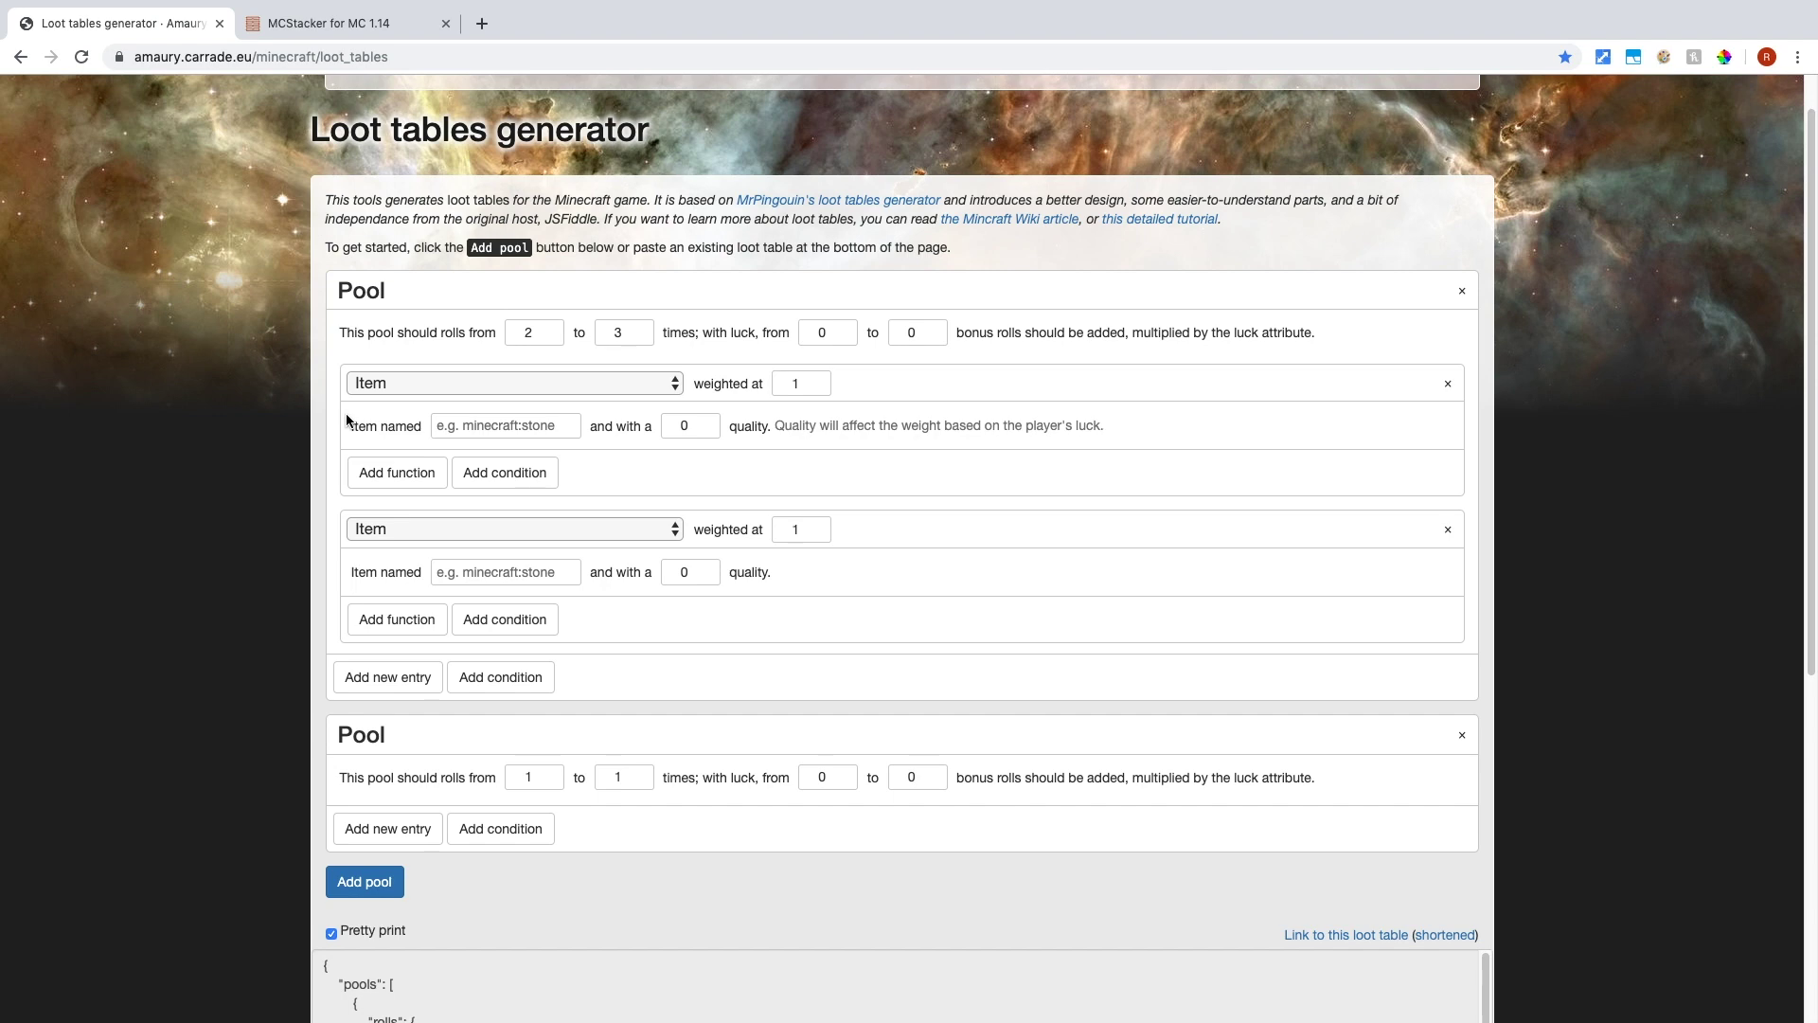
Add a third entry to the first pool and keep the first entry's type as Item.
left_click(380, 686)
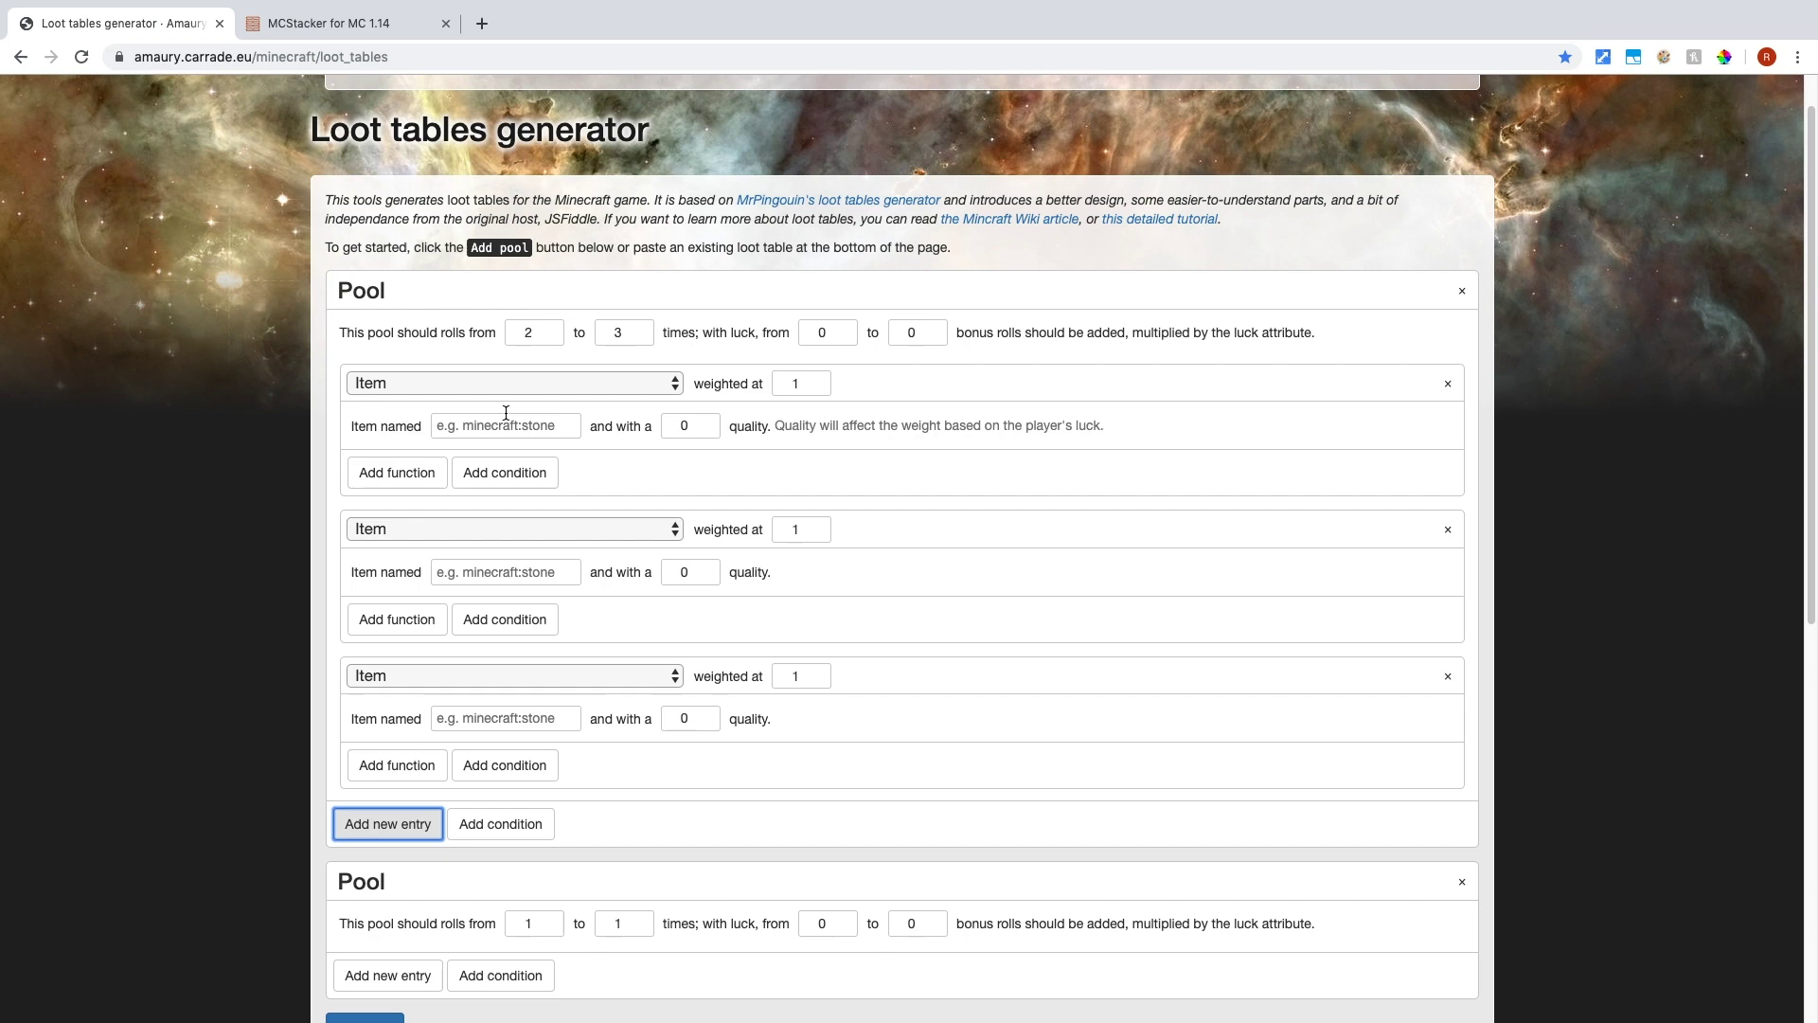
left_click(442, 384)
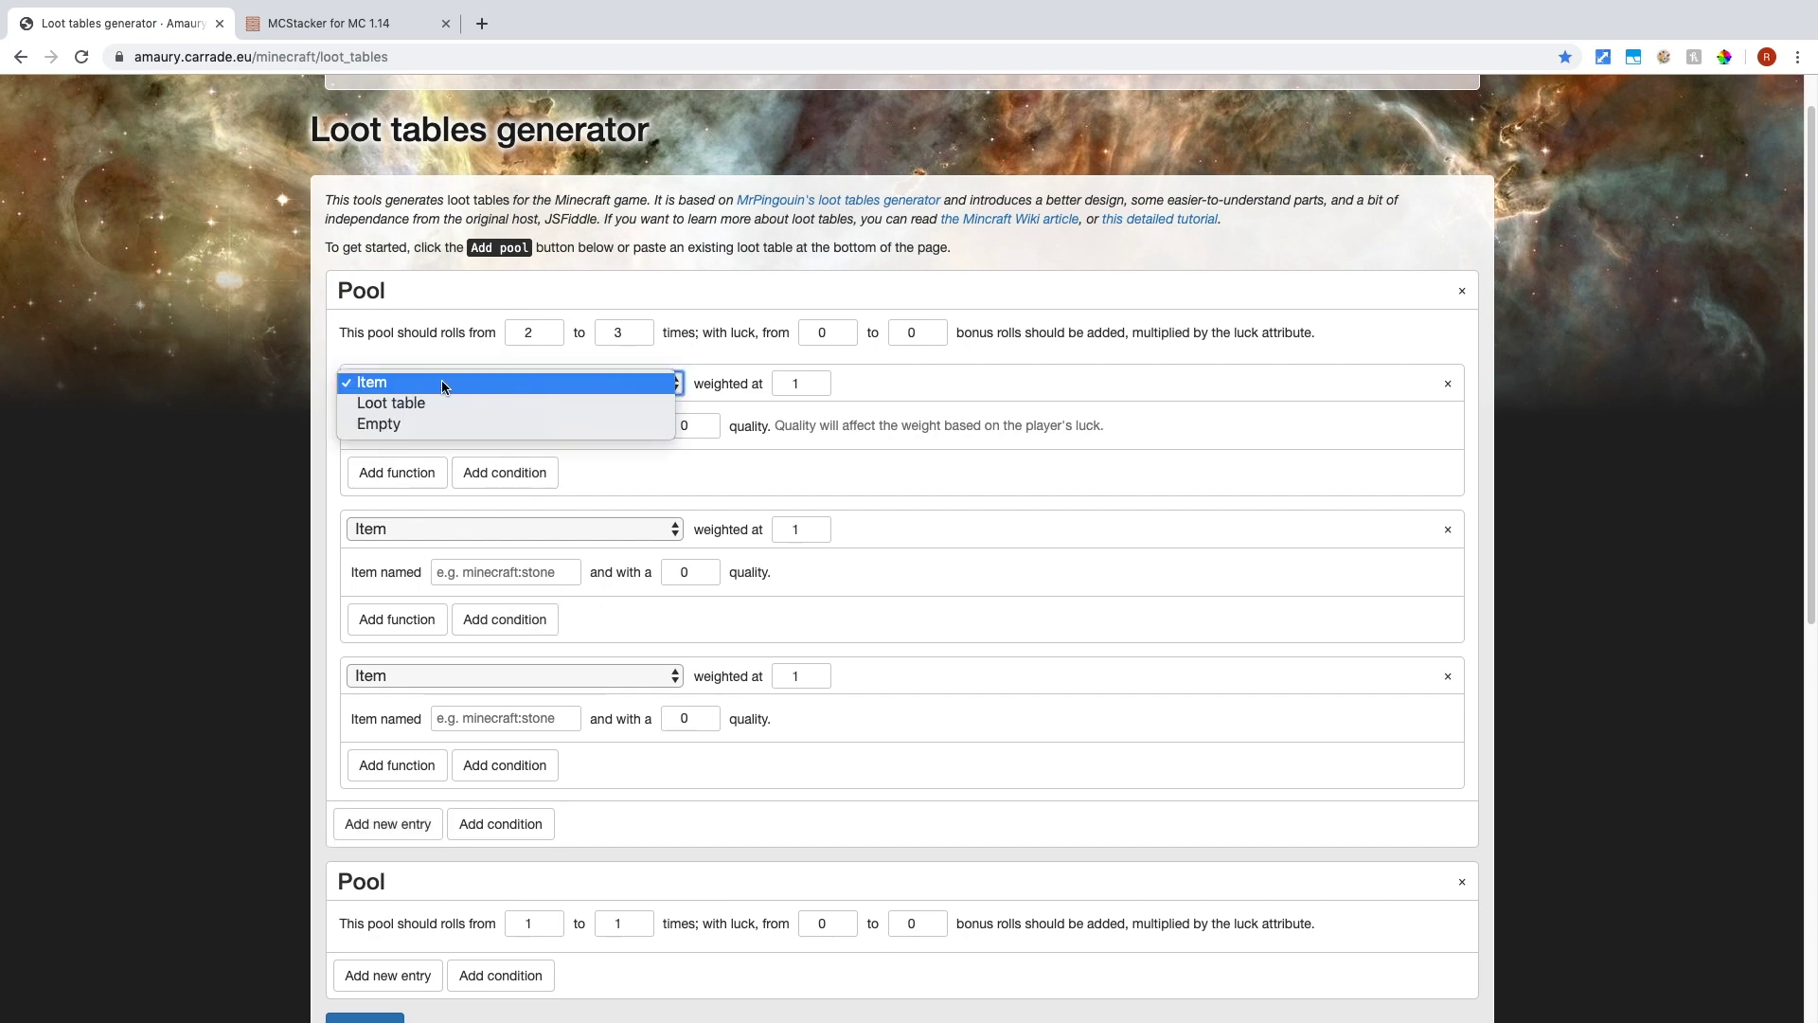
left_click(426, 383)
left_click(425, 390)
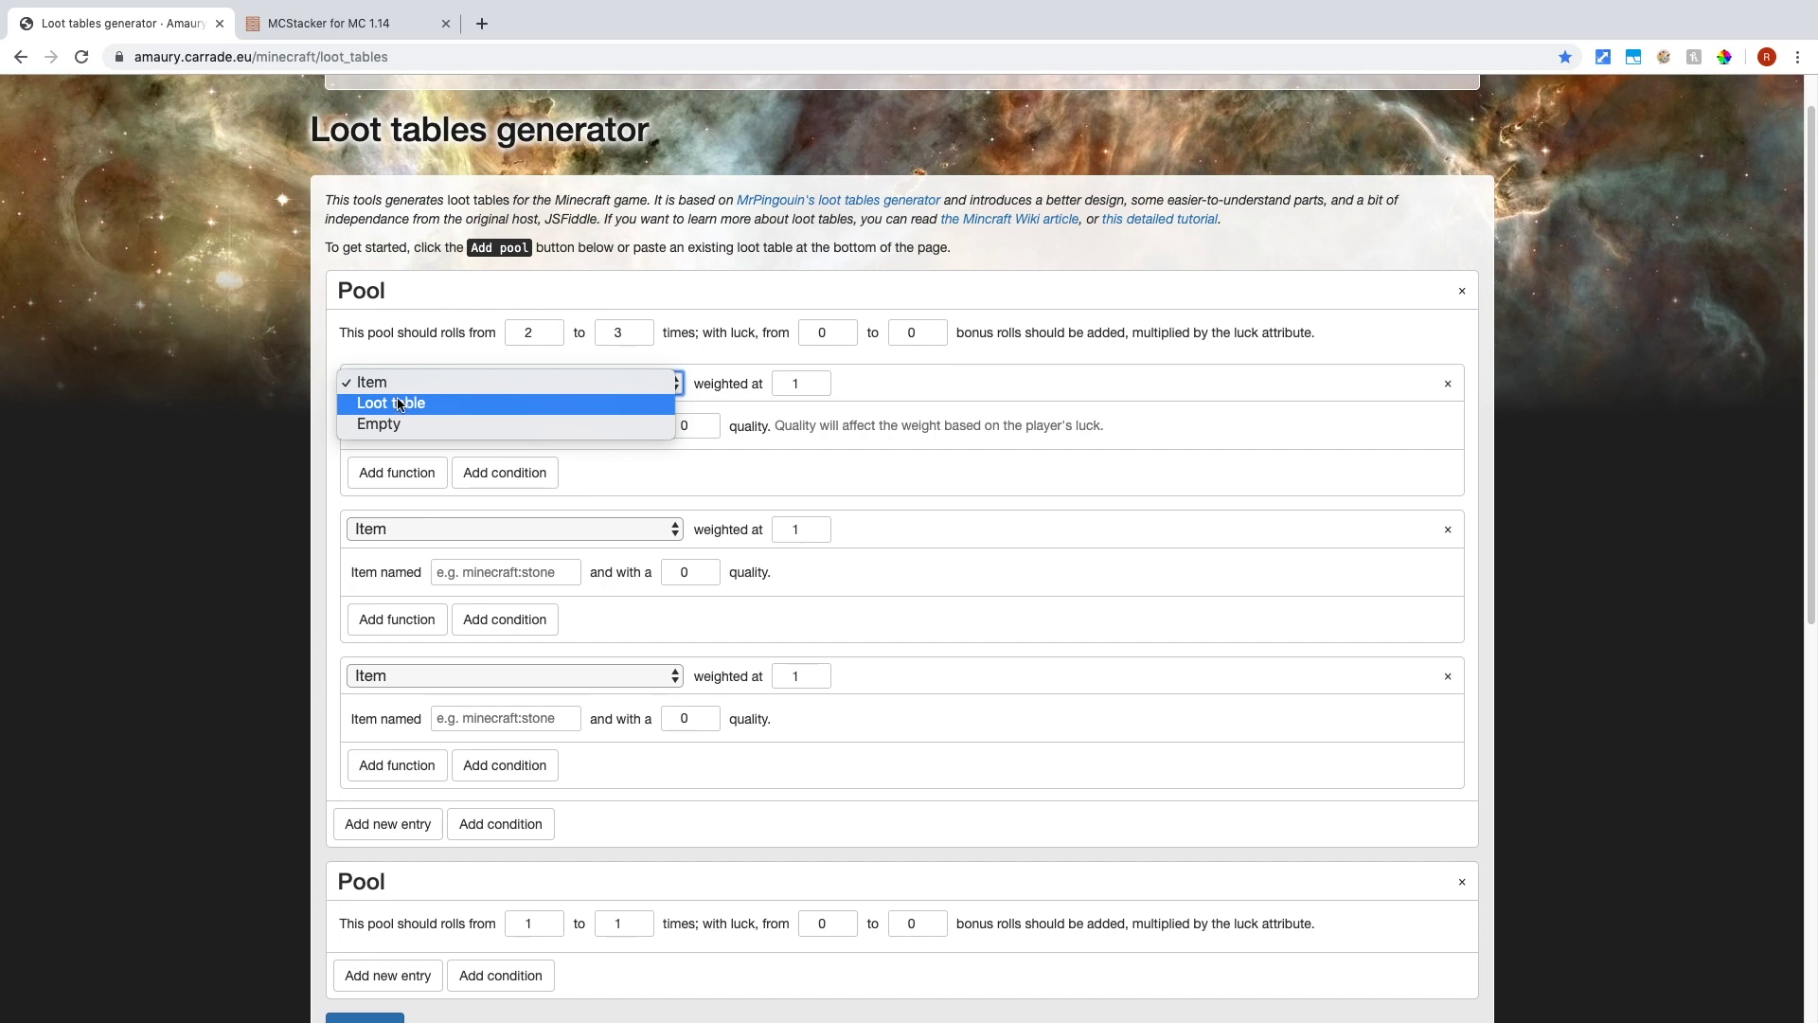
left_click(396, 382)
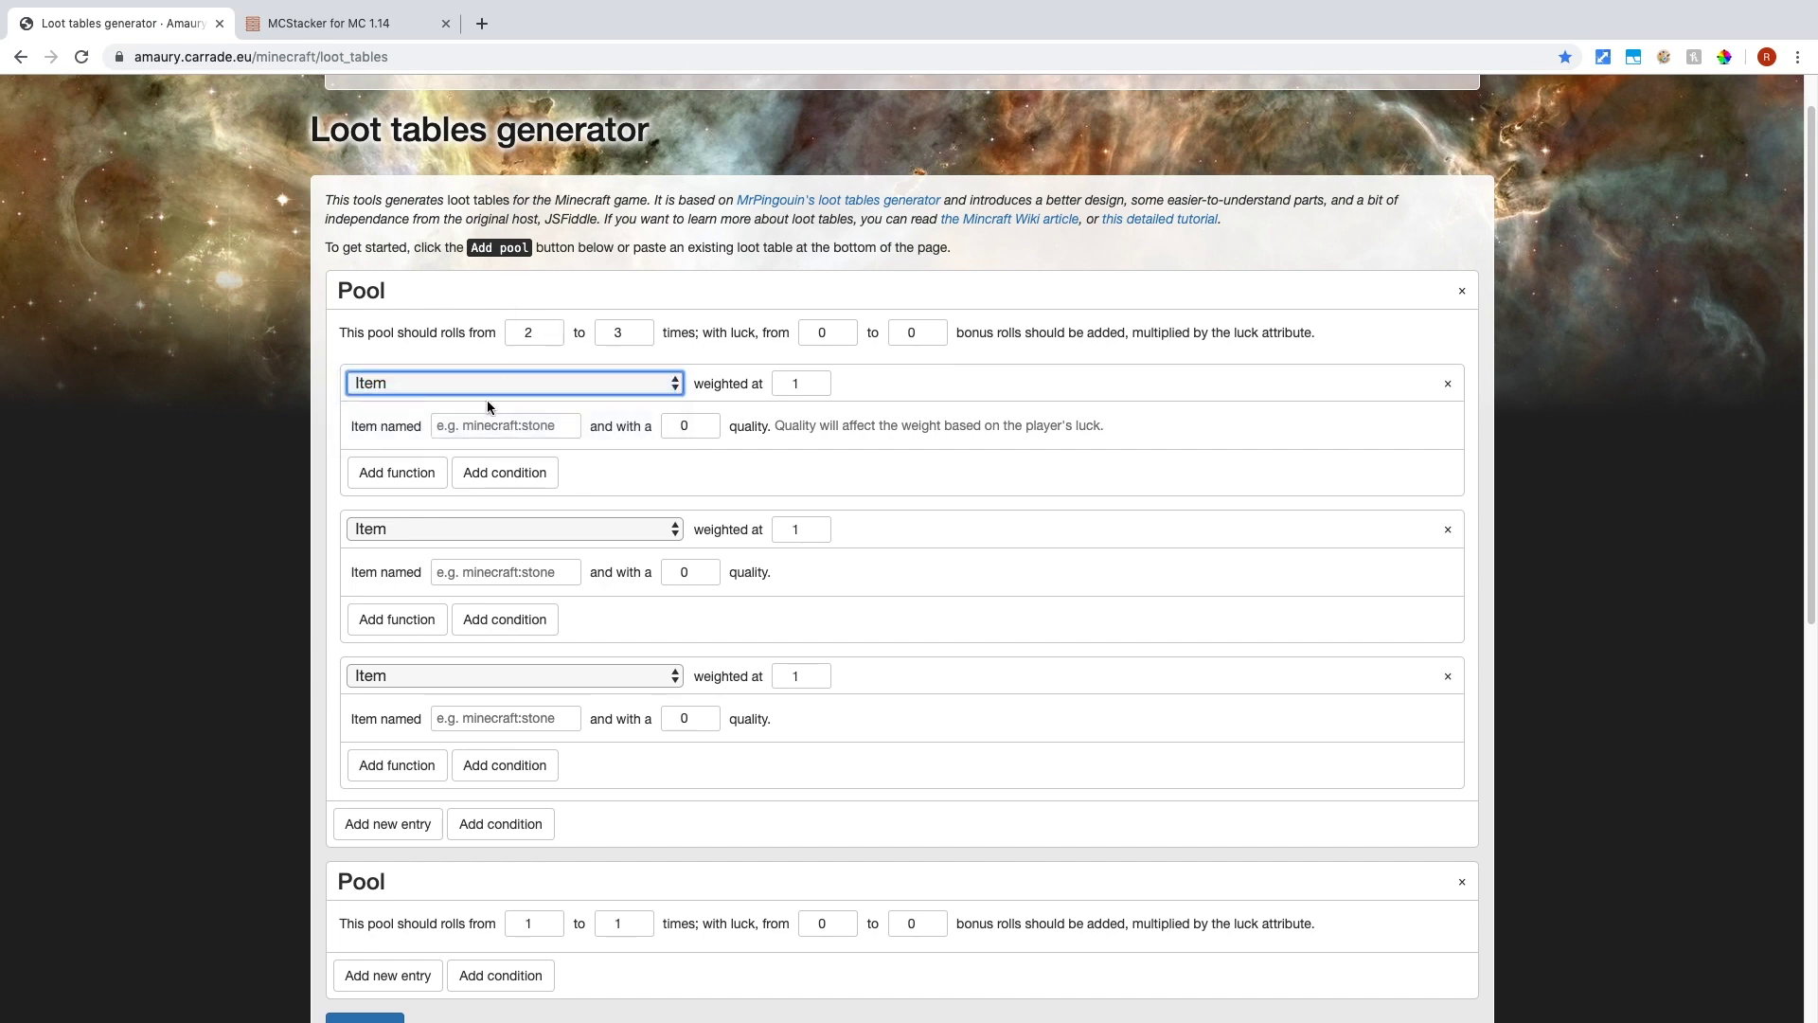
left_click(156, 438)
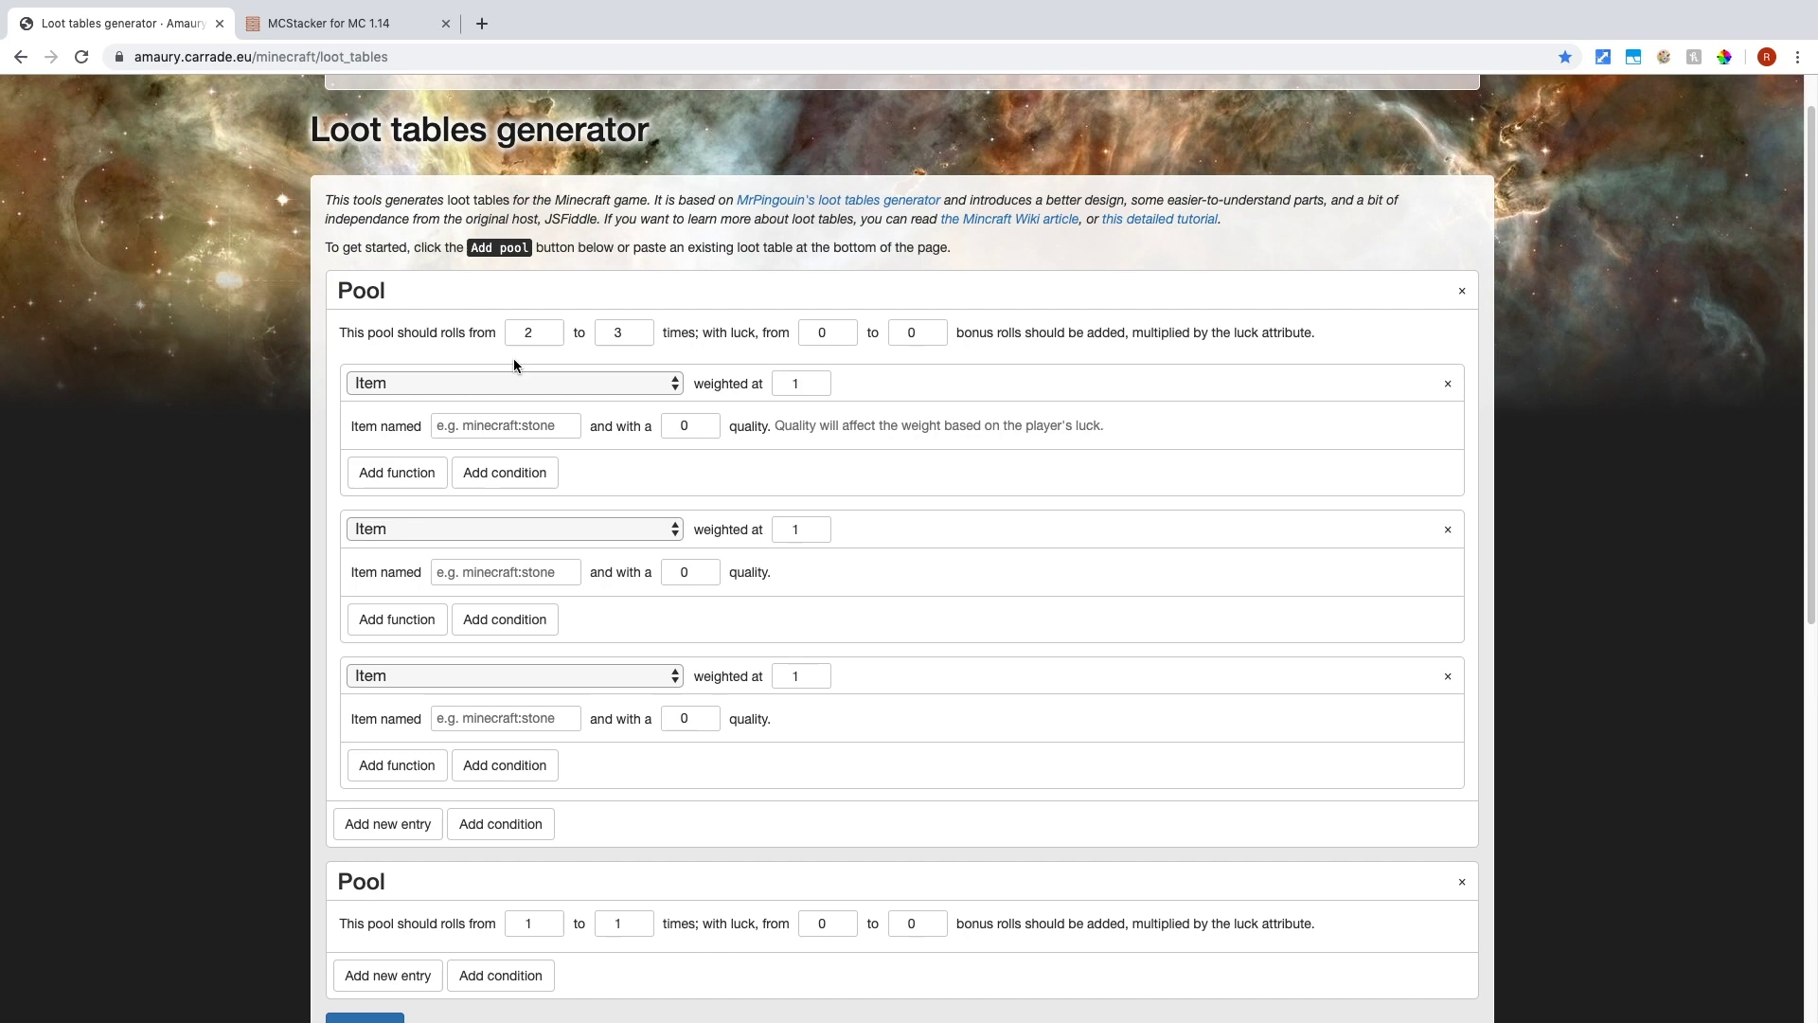
Name the first pool's three items minecraft:diamond, minecraft:iron_ingot and minecraft:gold_ingot.
left_click(497, 425)
type("min")
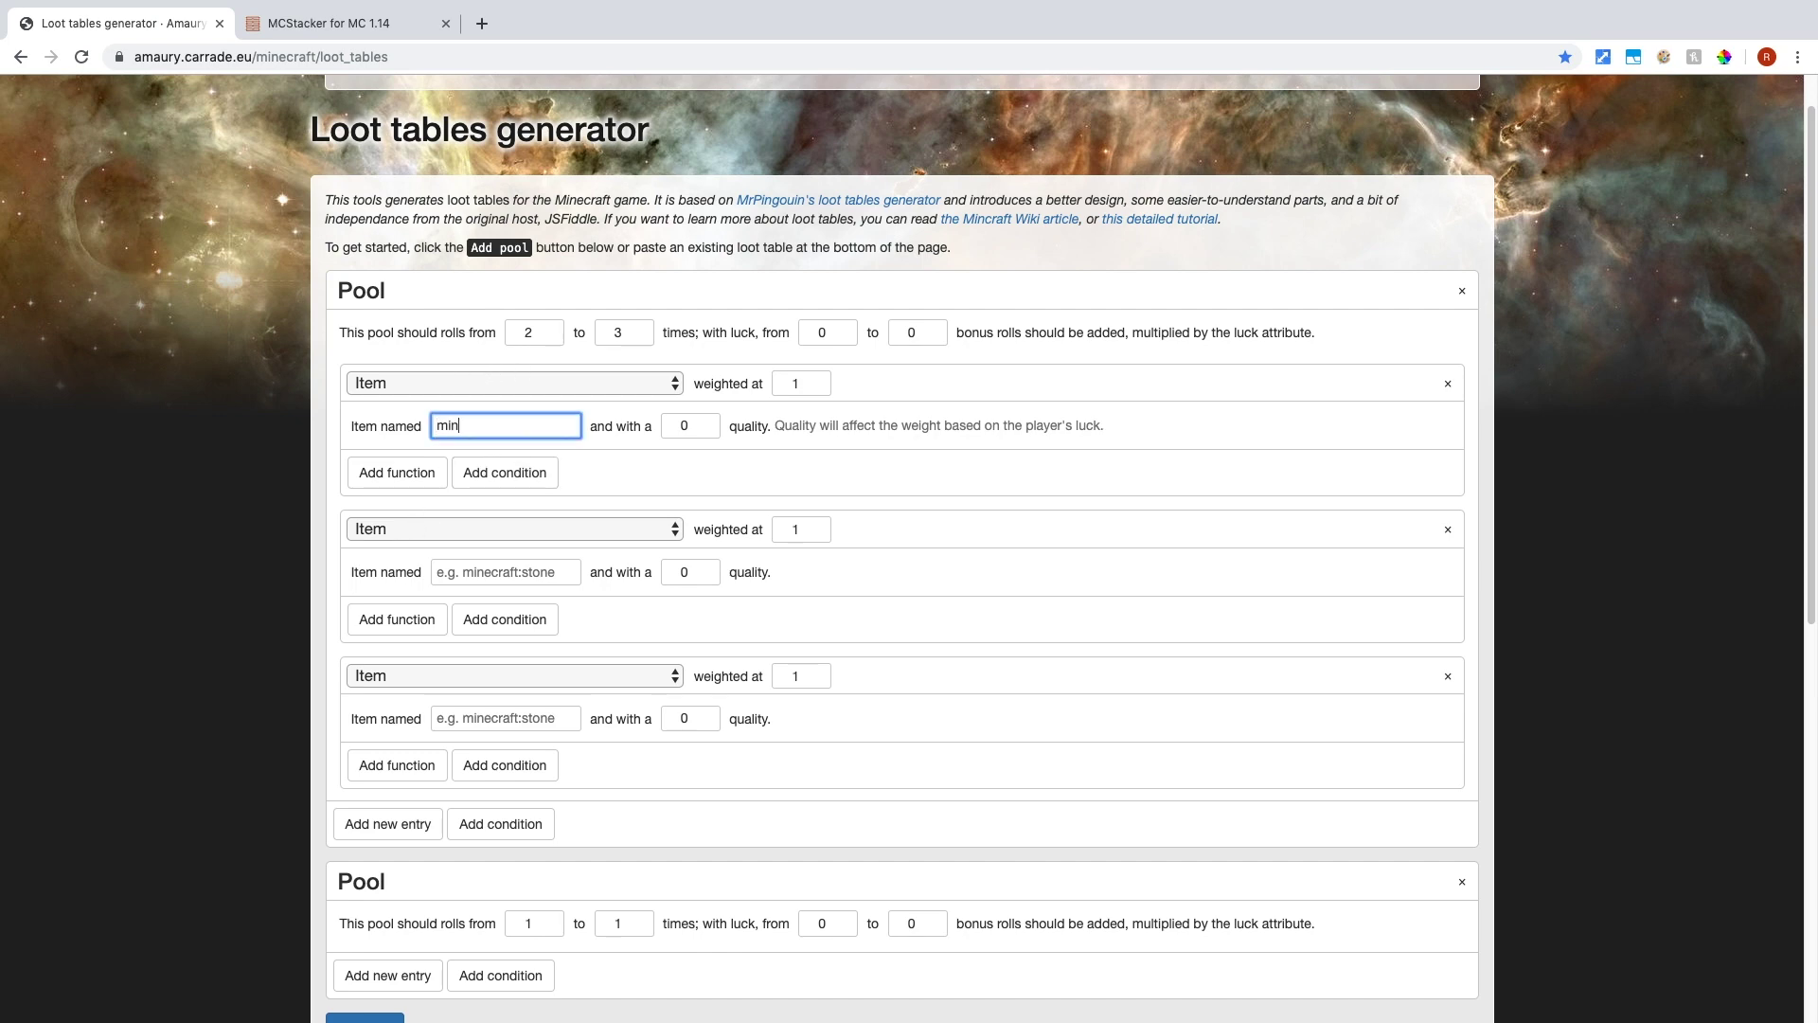
type("ecraft:diamond")
left_click(518, 568)
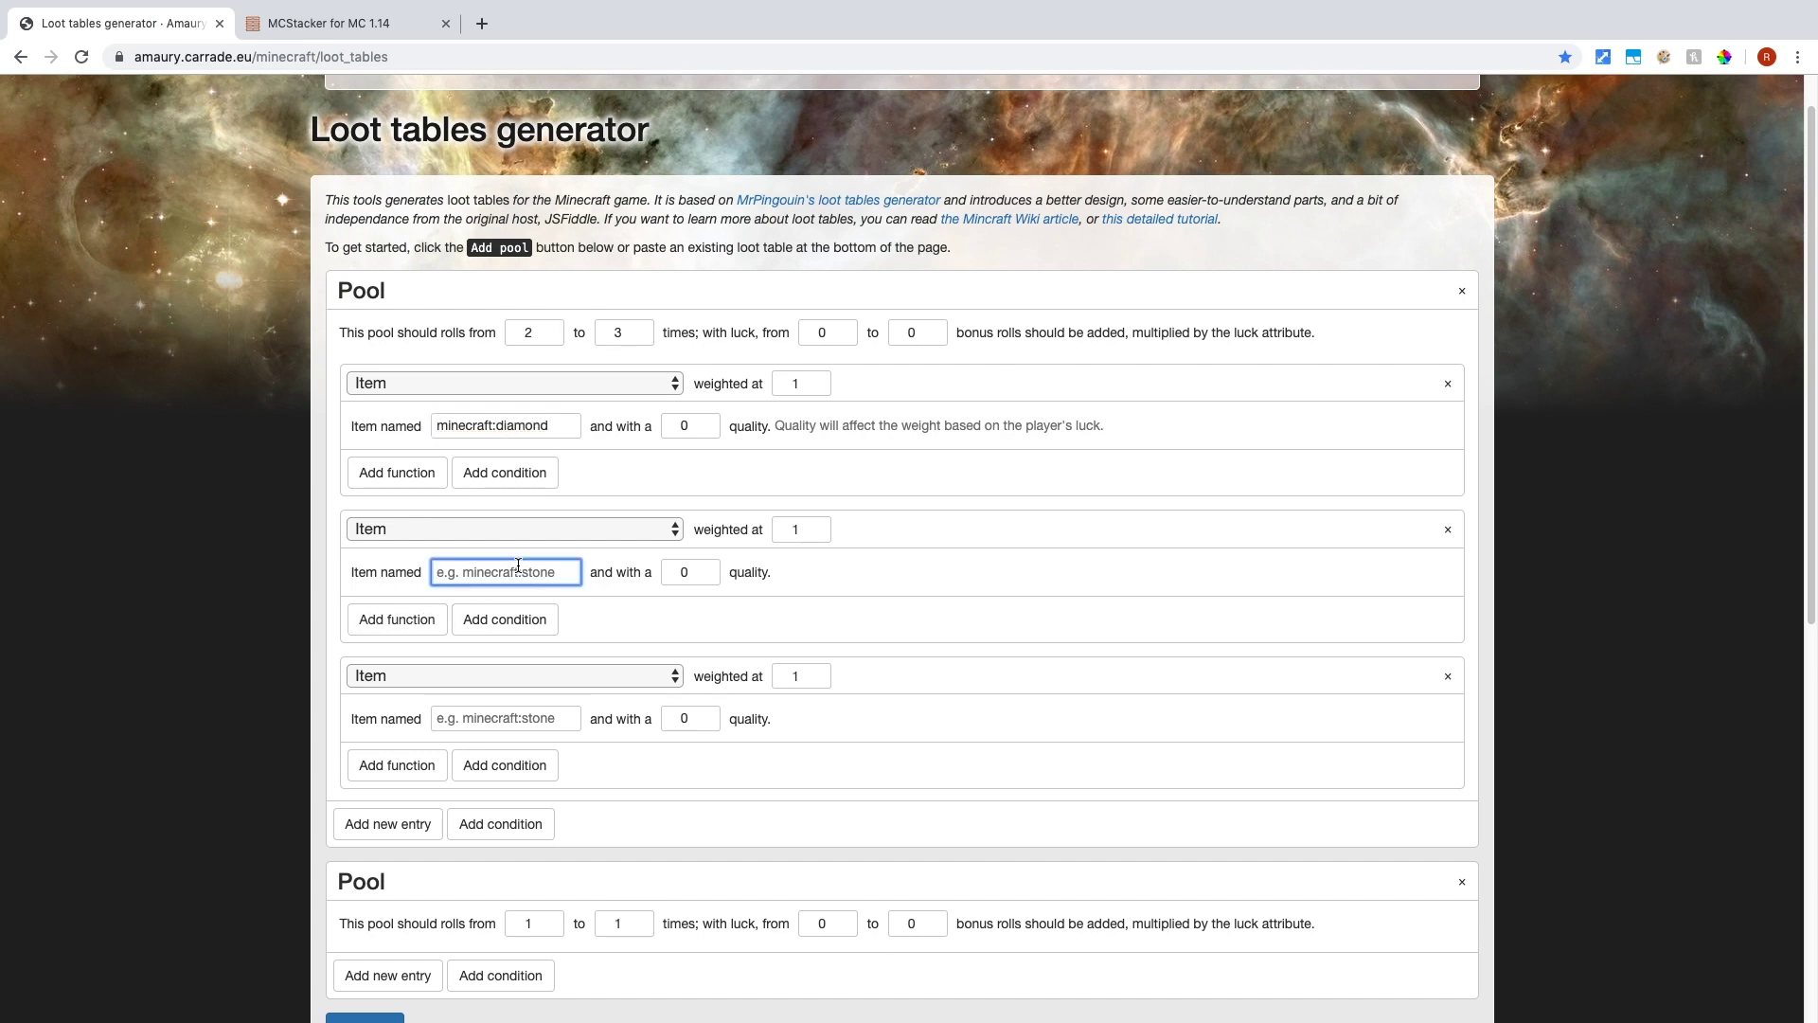
type("minecraft:iron_ingot")
left_click(536, 720)
type("minecraft_")
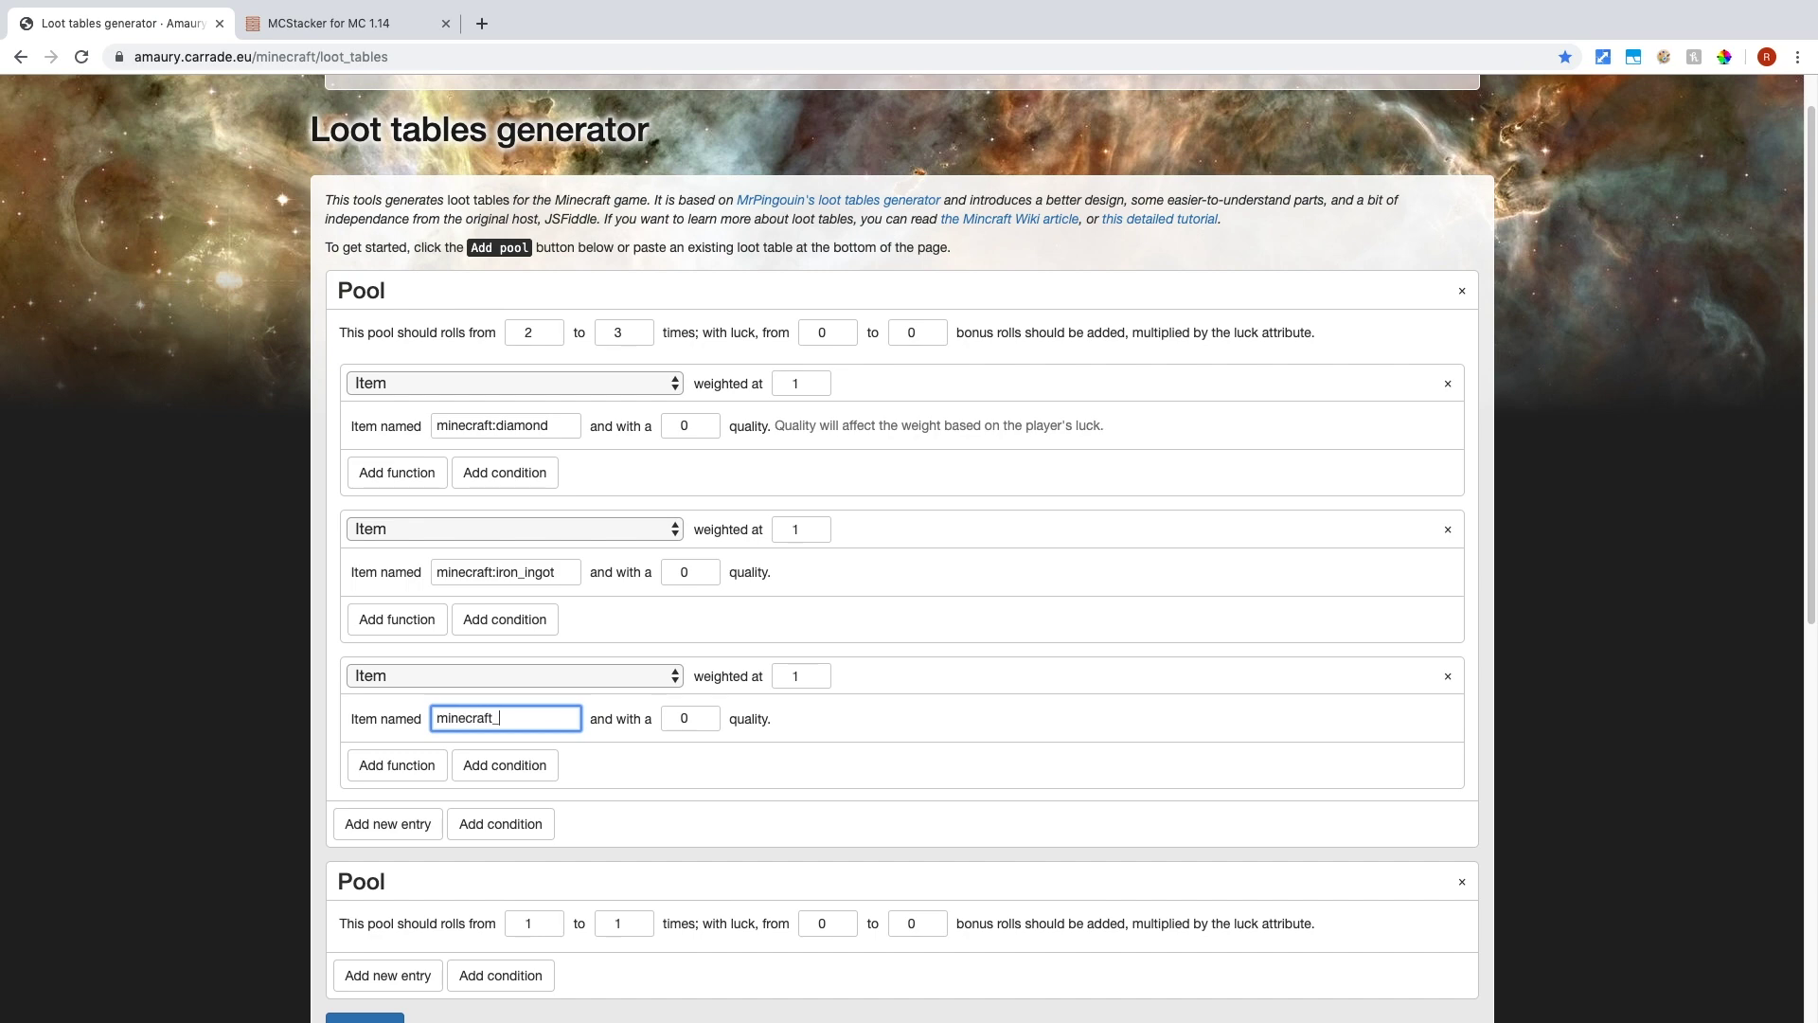
type("gold_ingot")
left_click(63, 748)
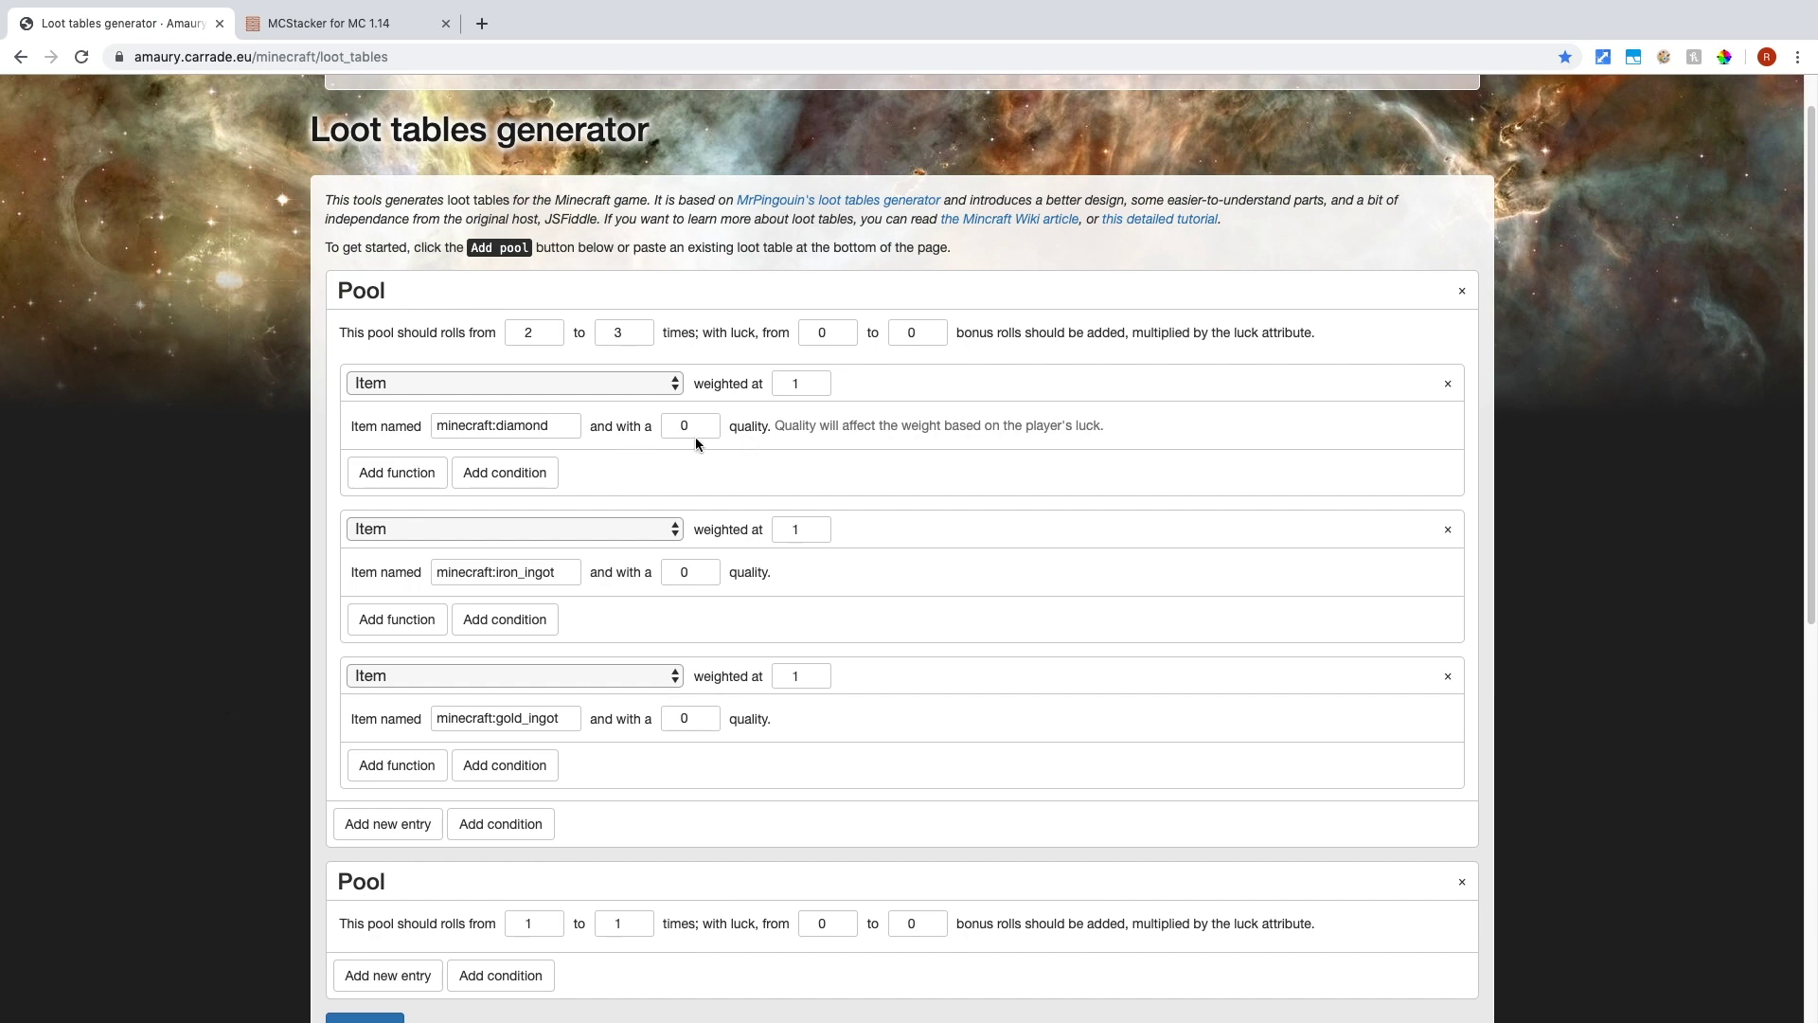
Set the weight of the first pool's diamond entry to 10.
left_click(805, 389)
type("0")
left_click(111, 527)
scroll(556, 523, "down", 3)
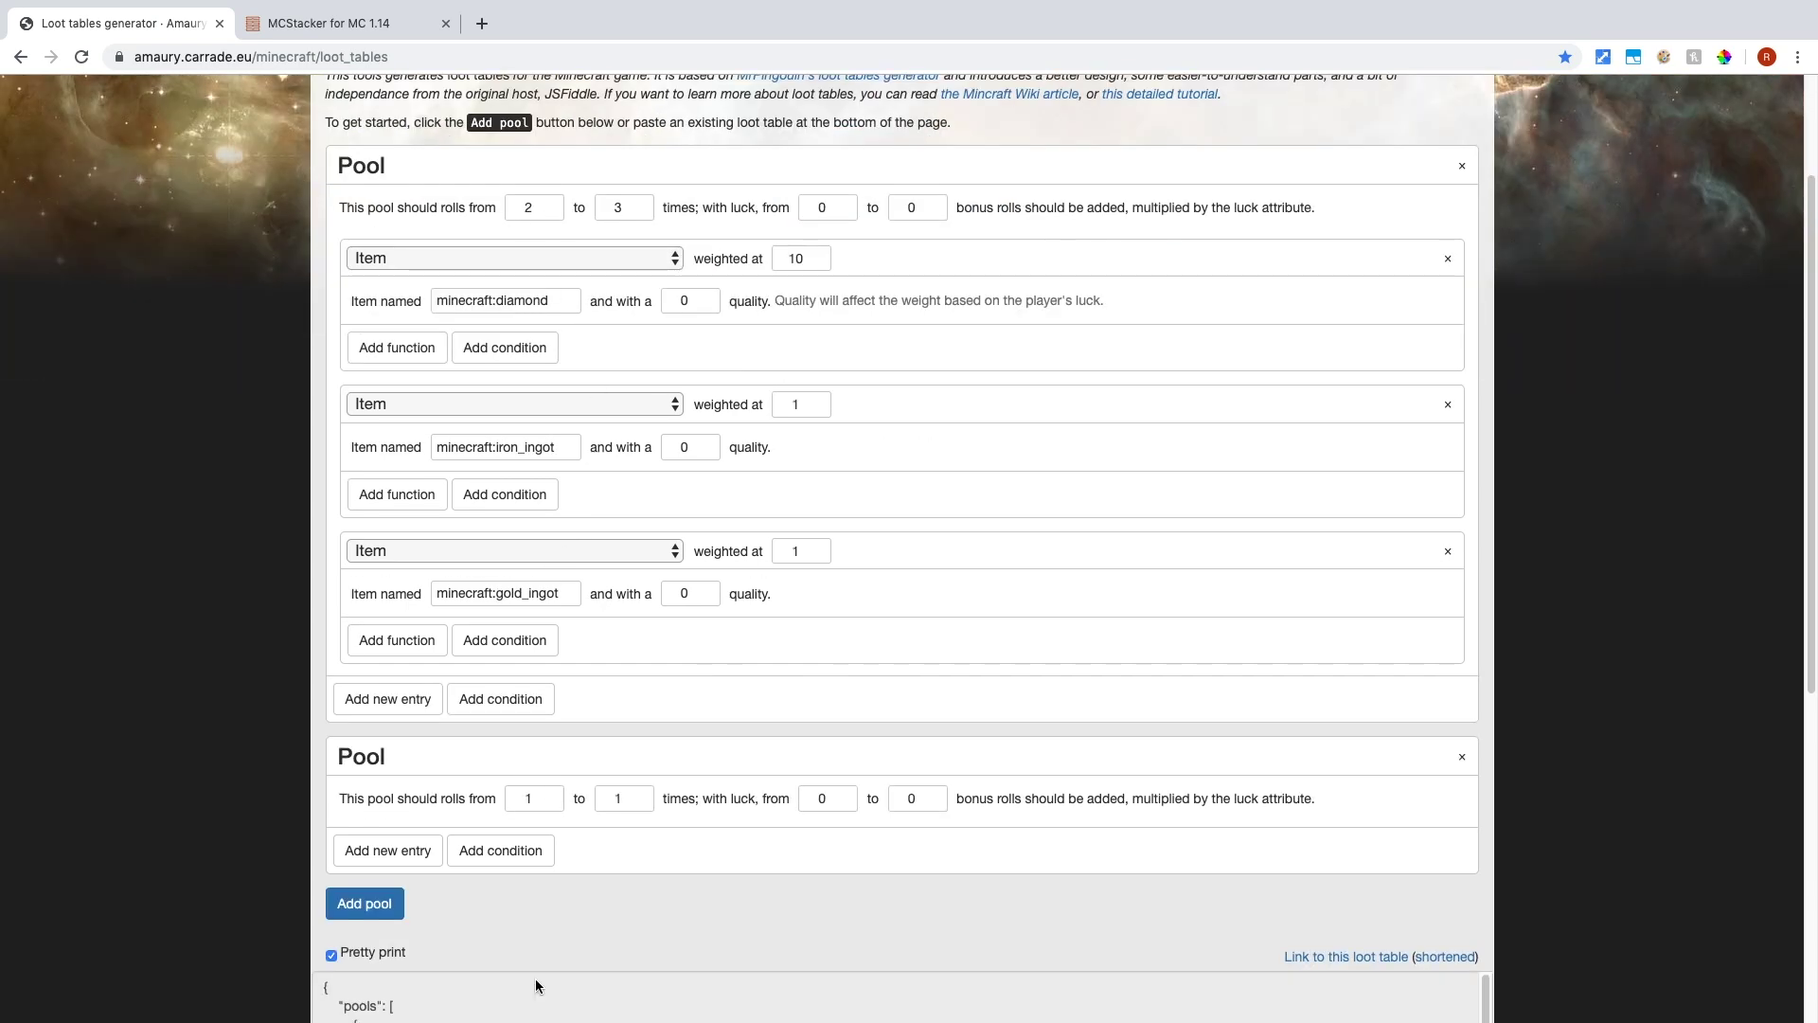
scroll(507, 554, "down", 4)
scroll(484, 653, "up", 8)
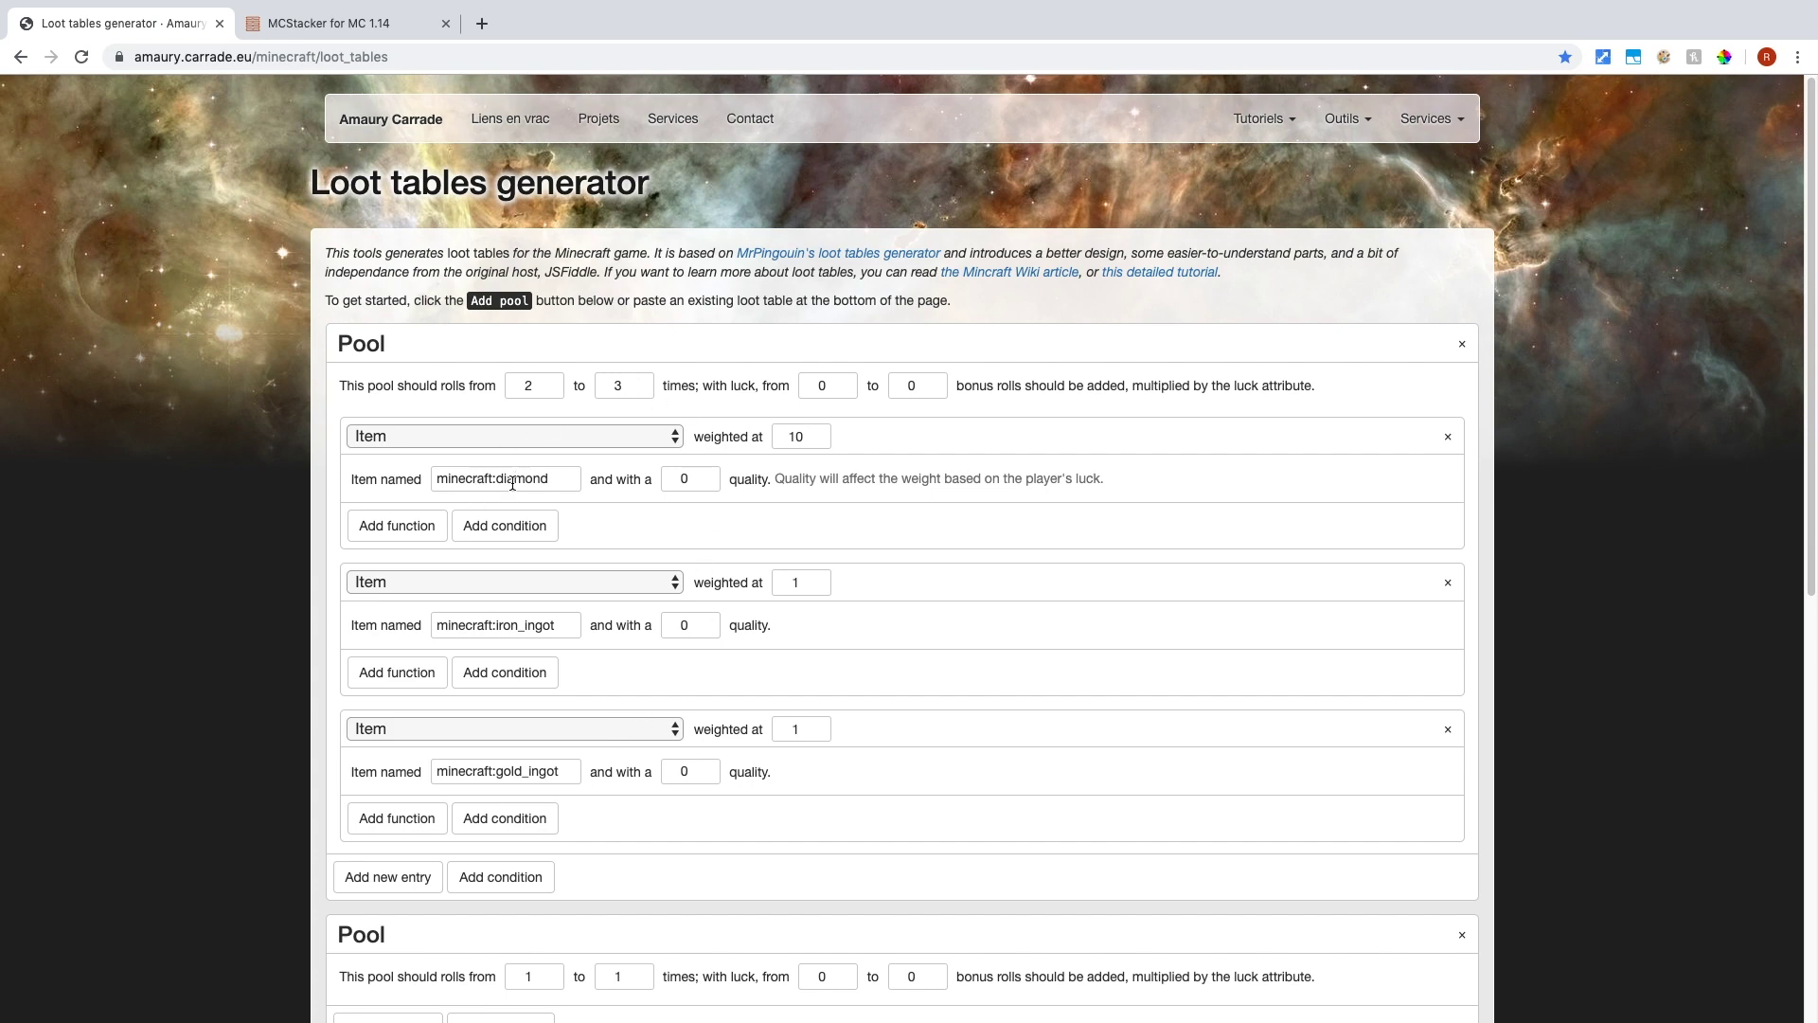
Move the diamond out of the first pool by deleting its entry and adding a minecraft:diamond item entry to the second pool.
scroll(506, 530, "down", 8)
left_click(398, 689)
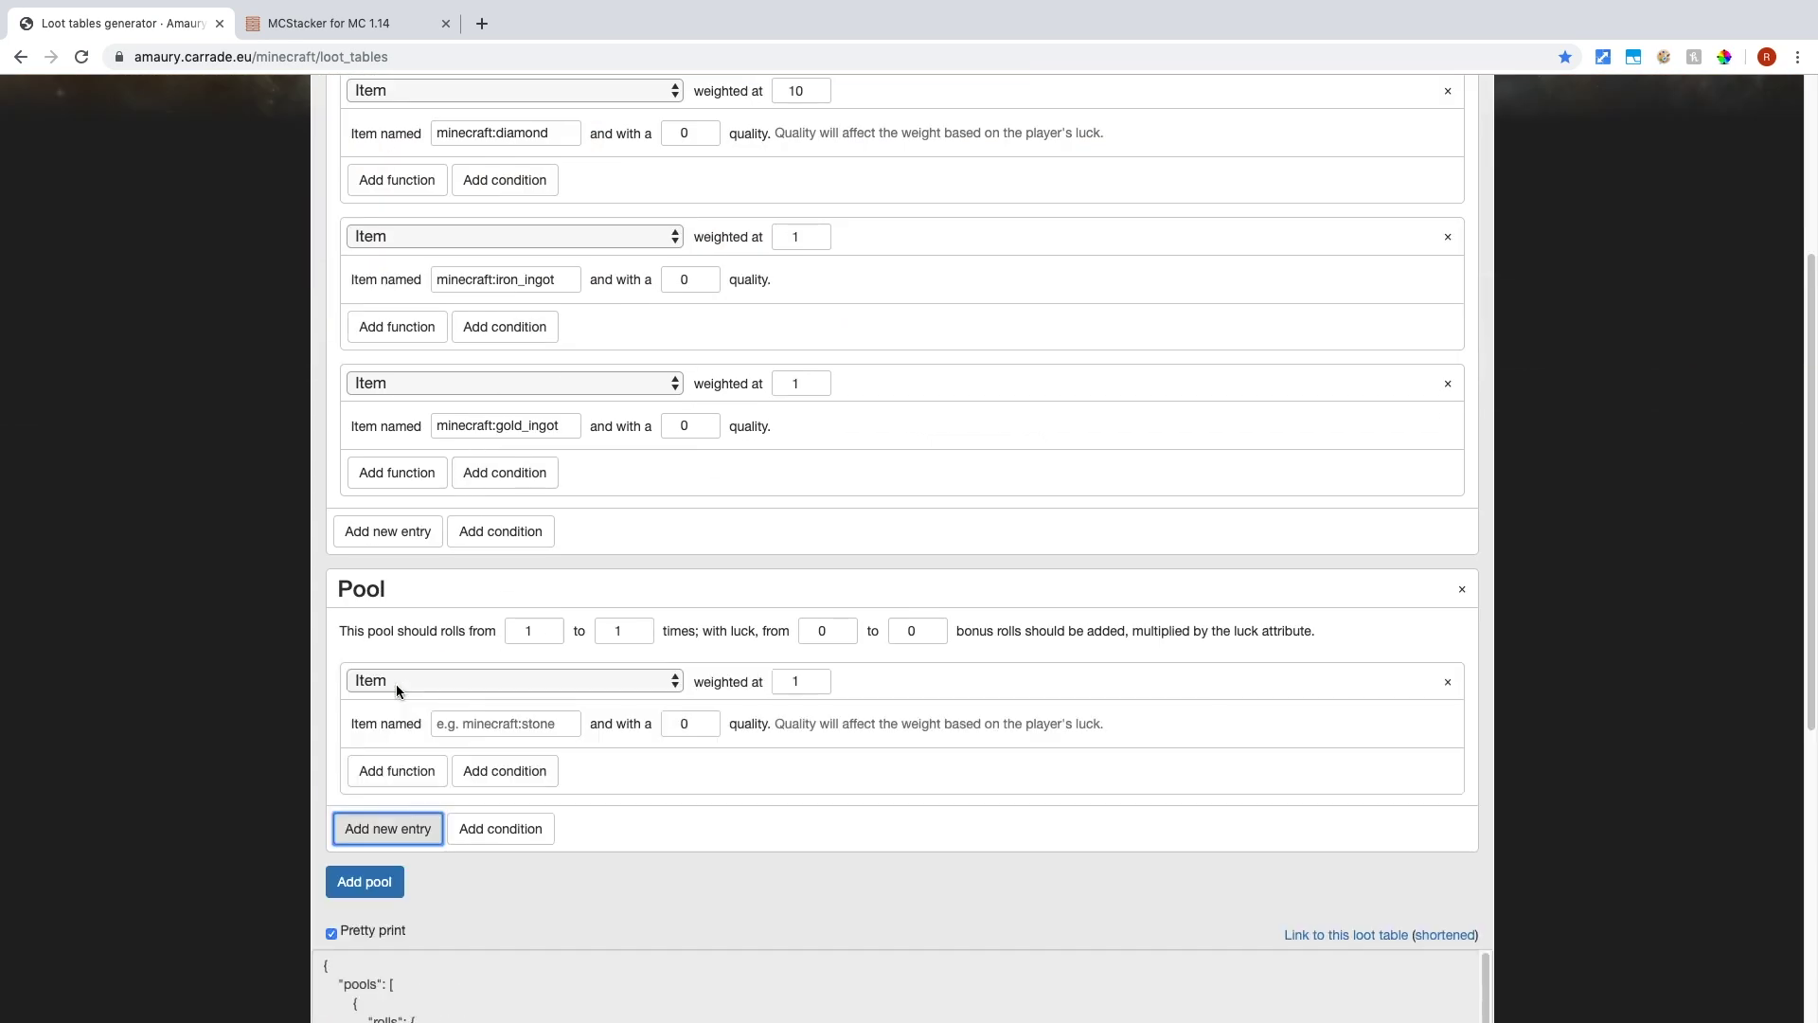
scroll(398, 690, "up", 5)
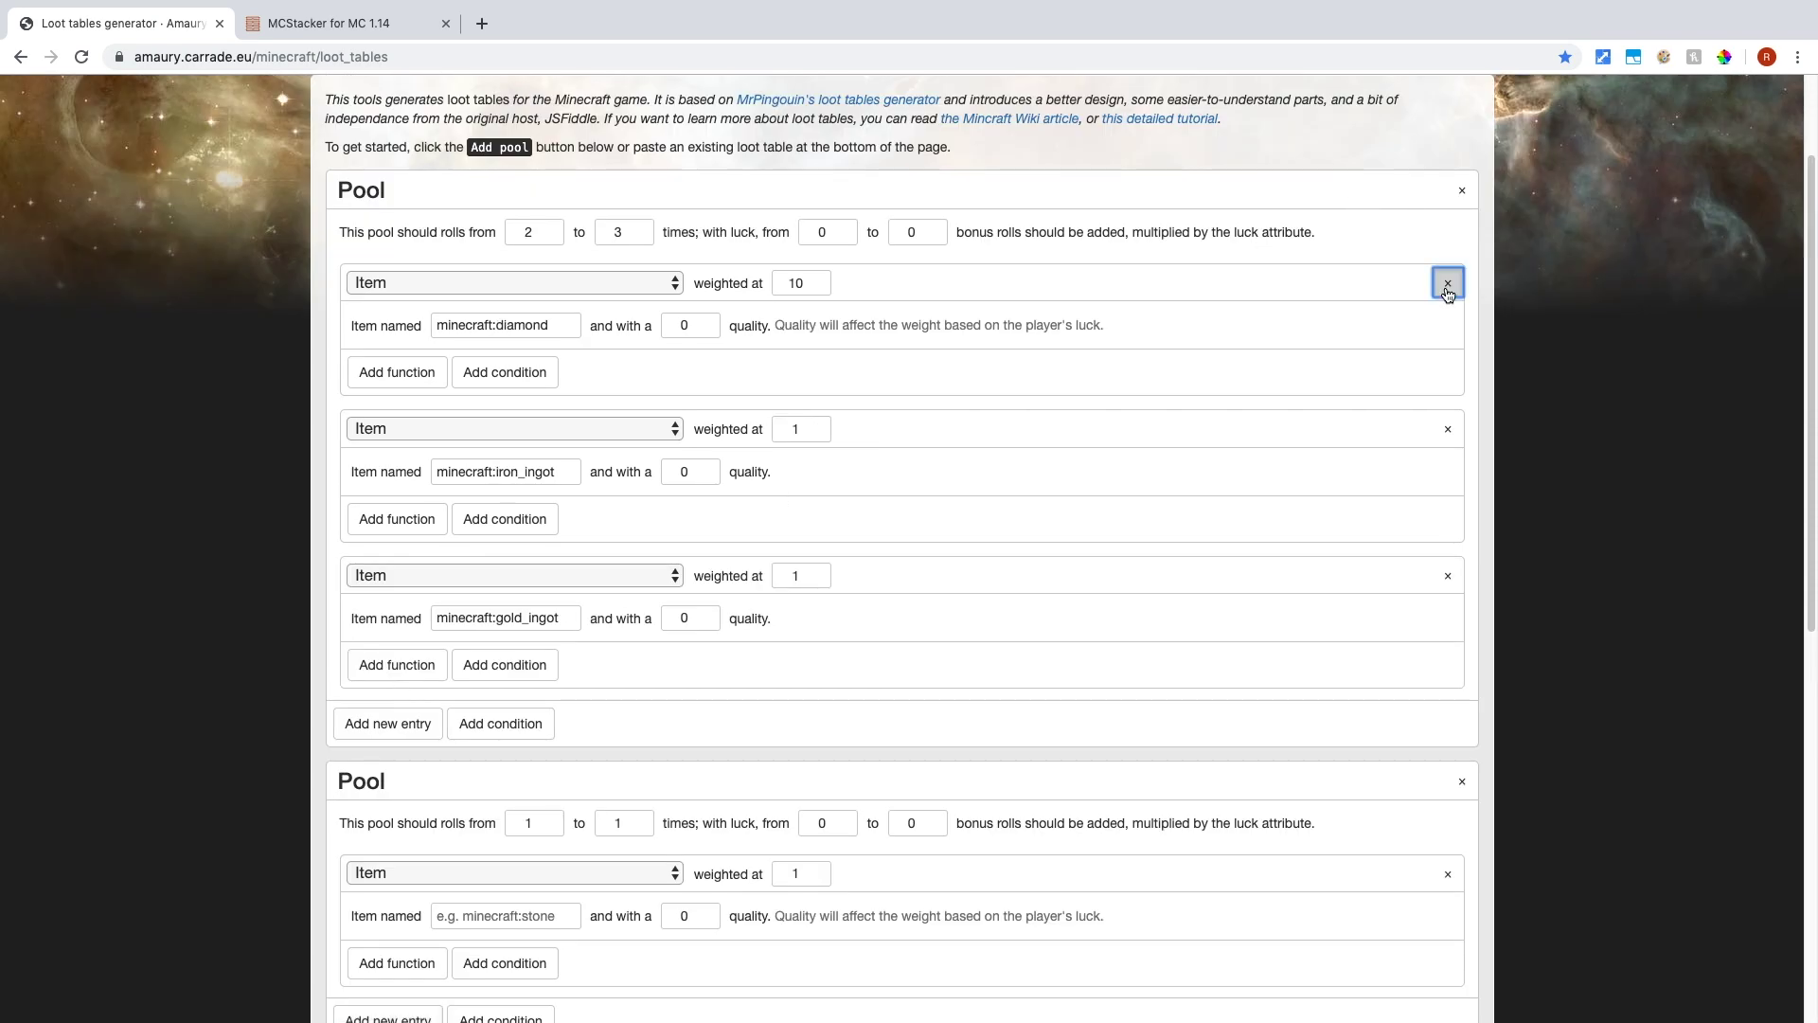
left_click(1447, 283)
left_click(511, 611)
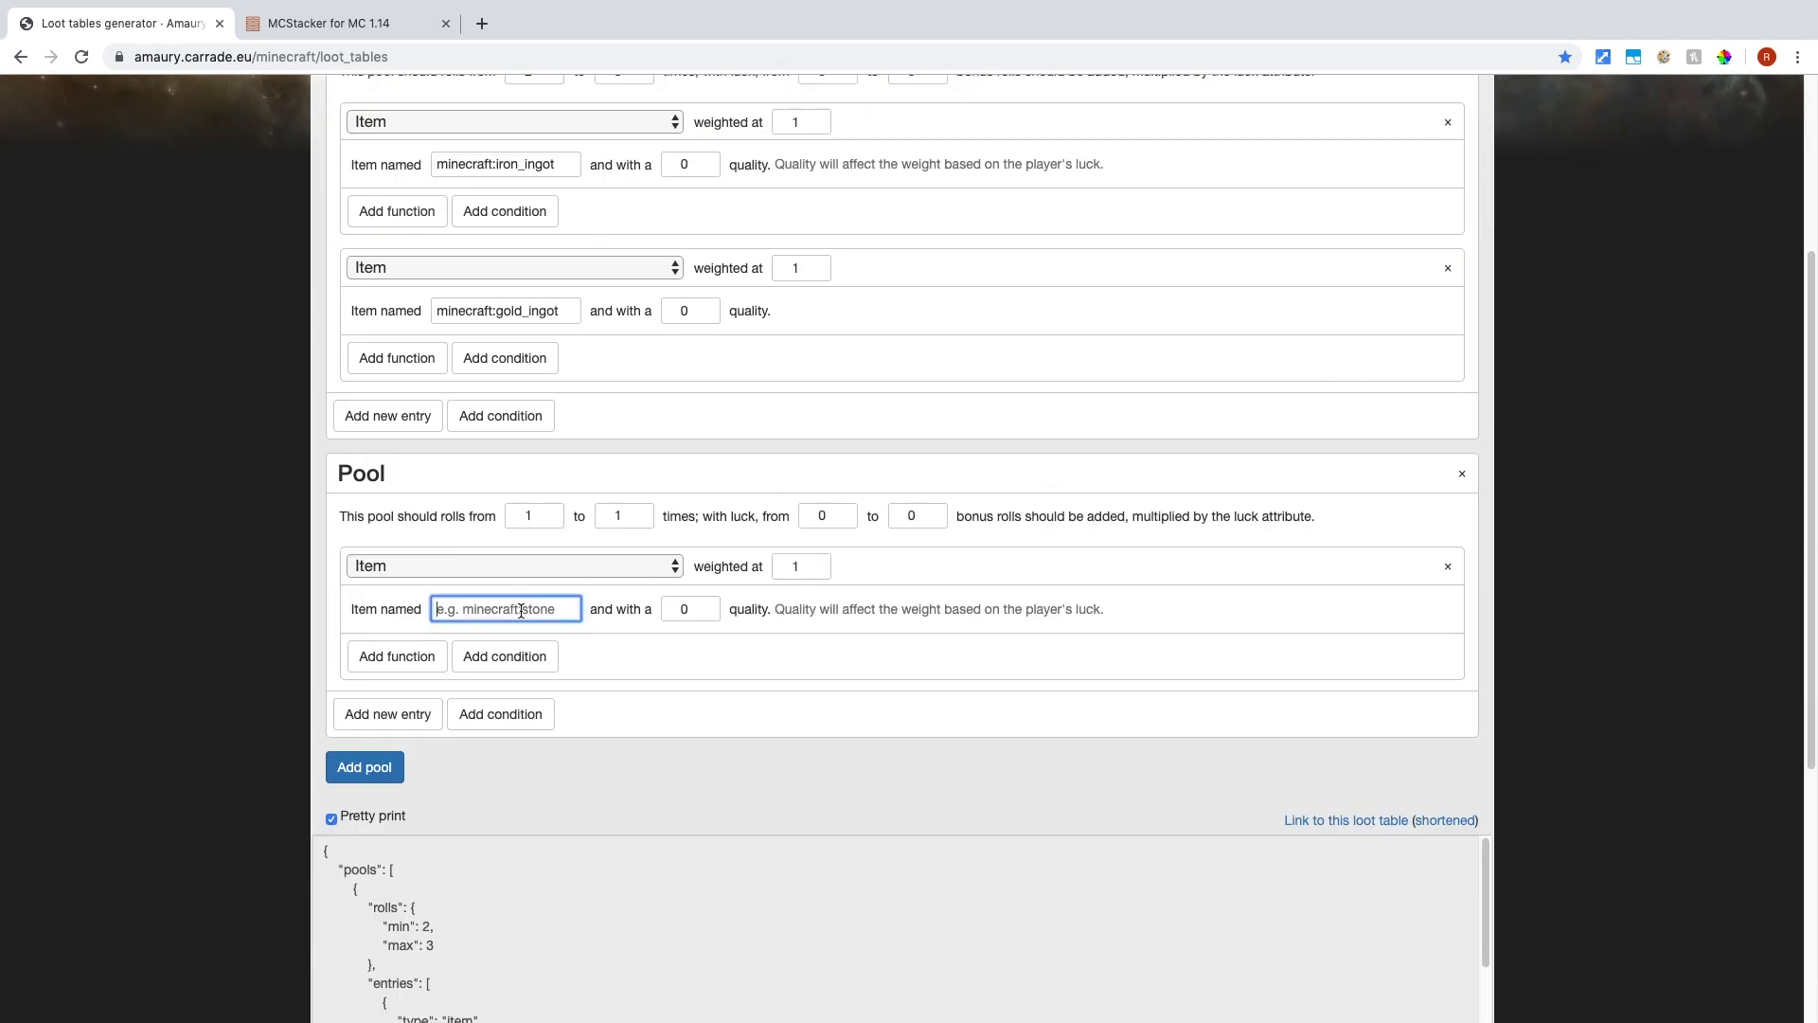
type("minecraft:diamond")
left_click(242, 680)
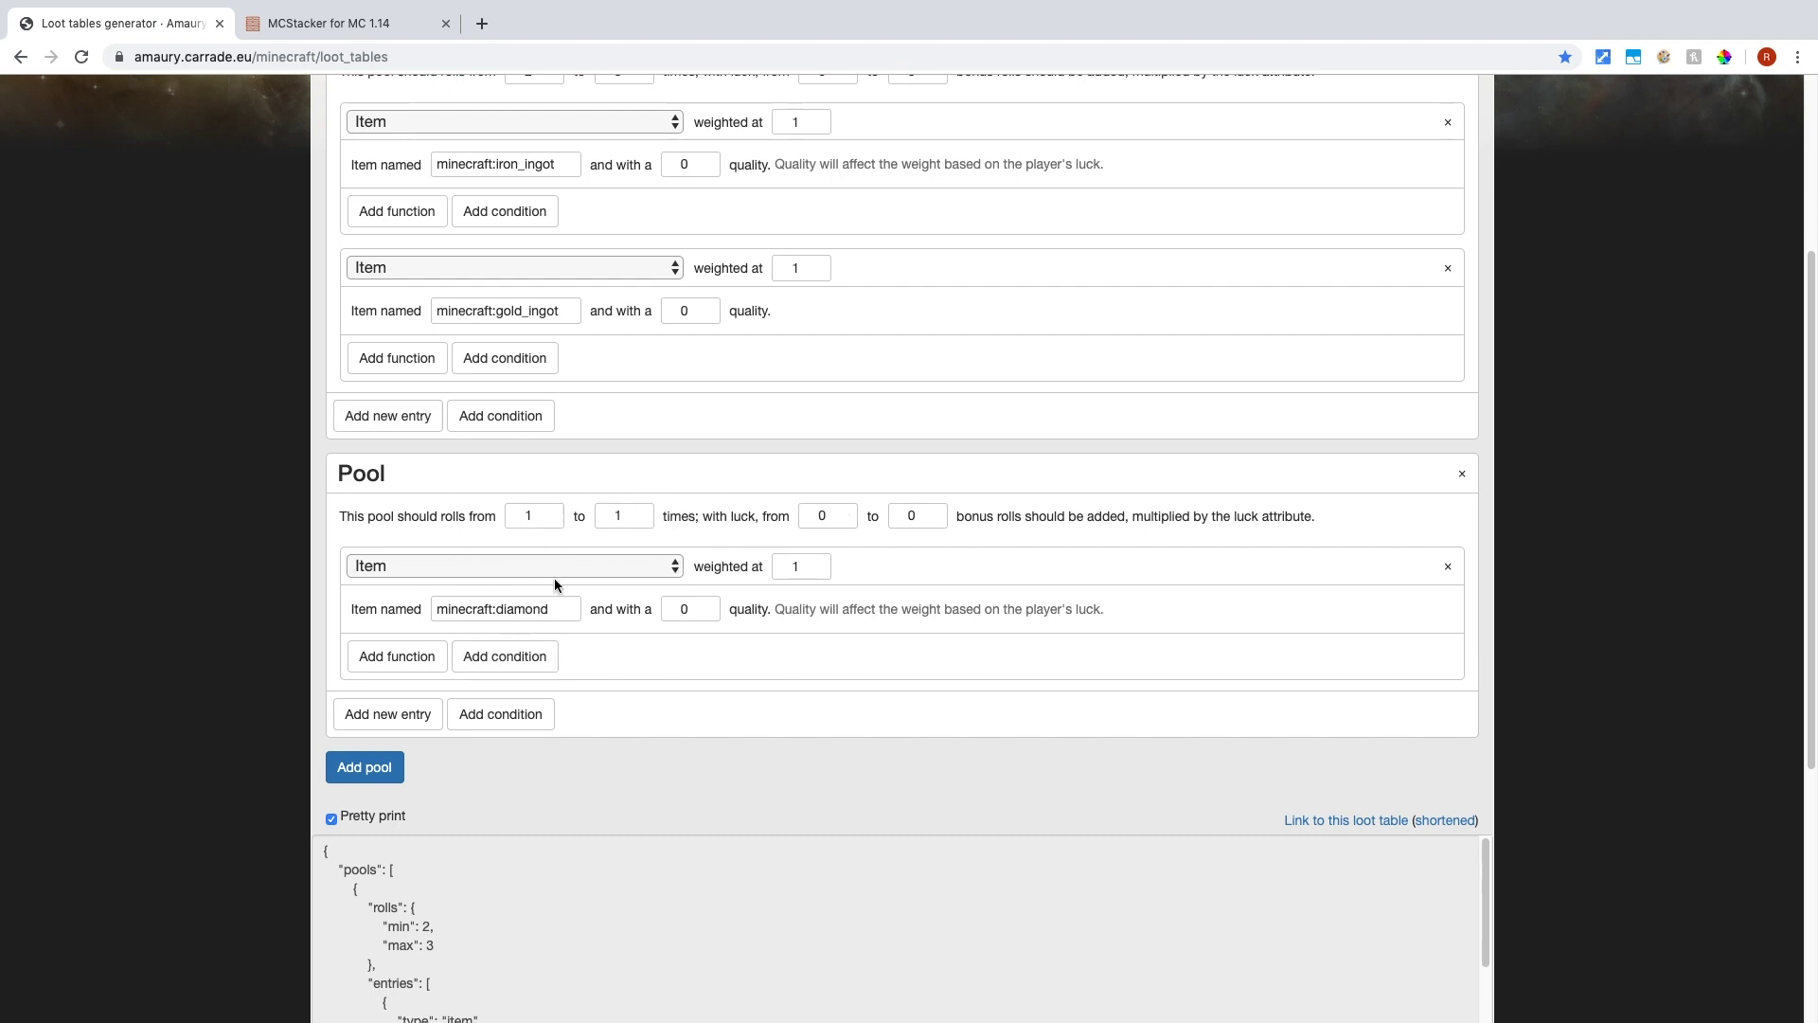
scroll(504, 588, "up", 5)
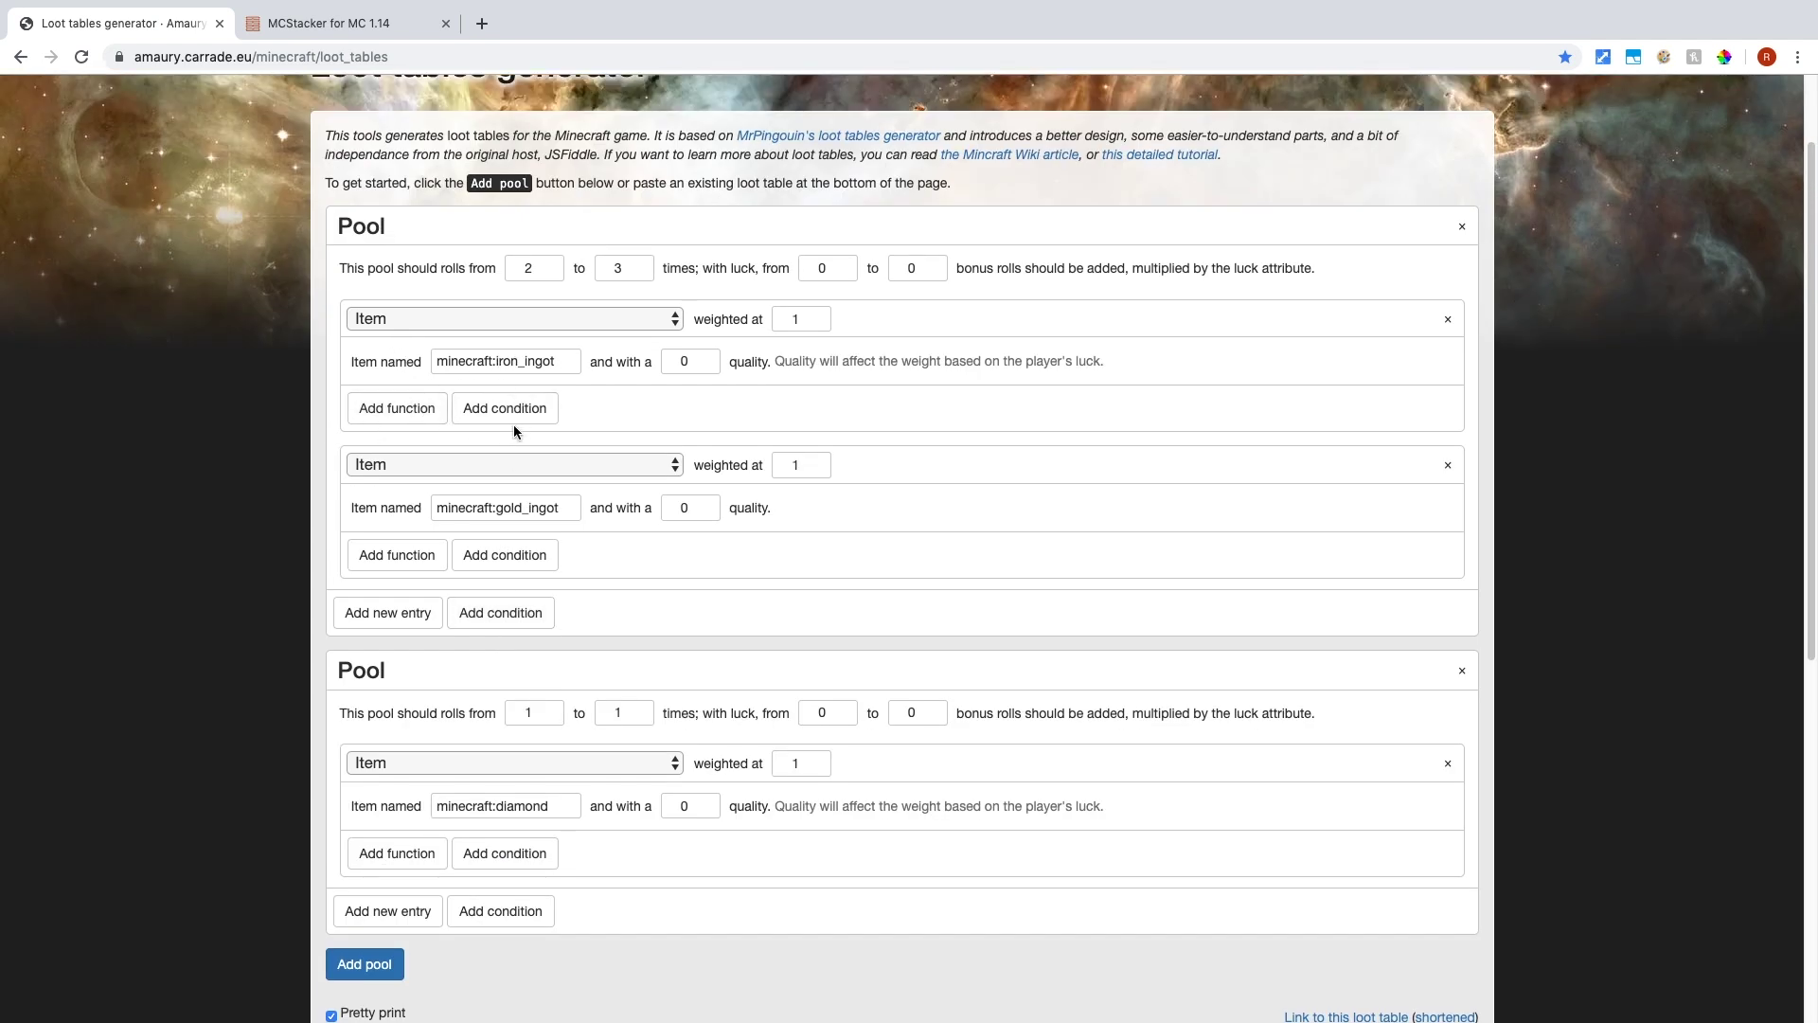
double_click(690, 361)
left_click(1030, 362)
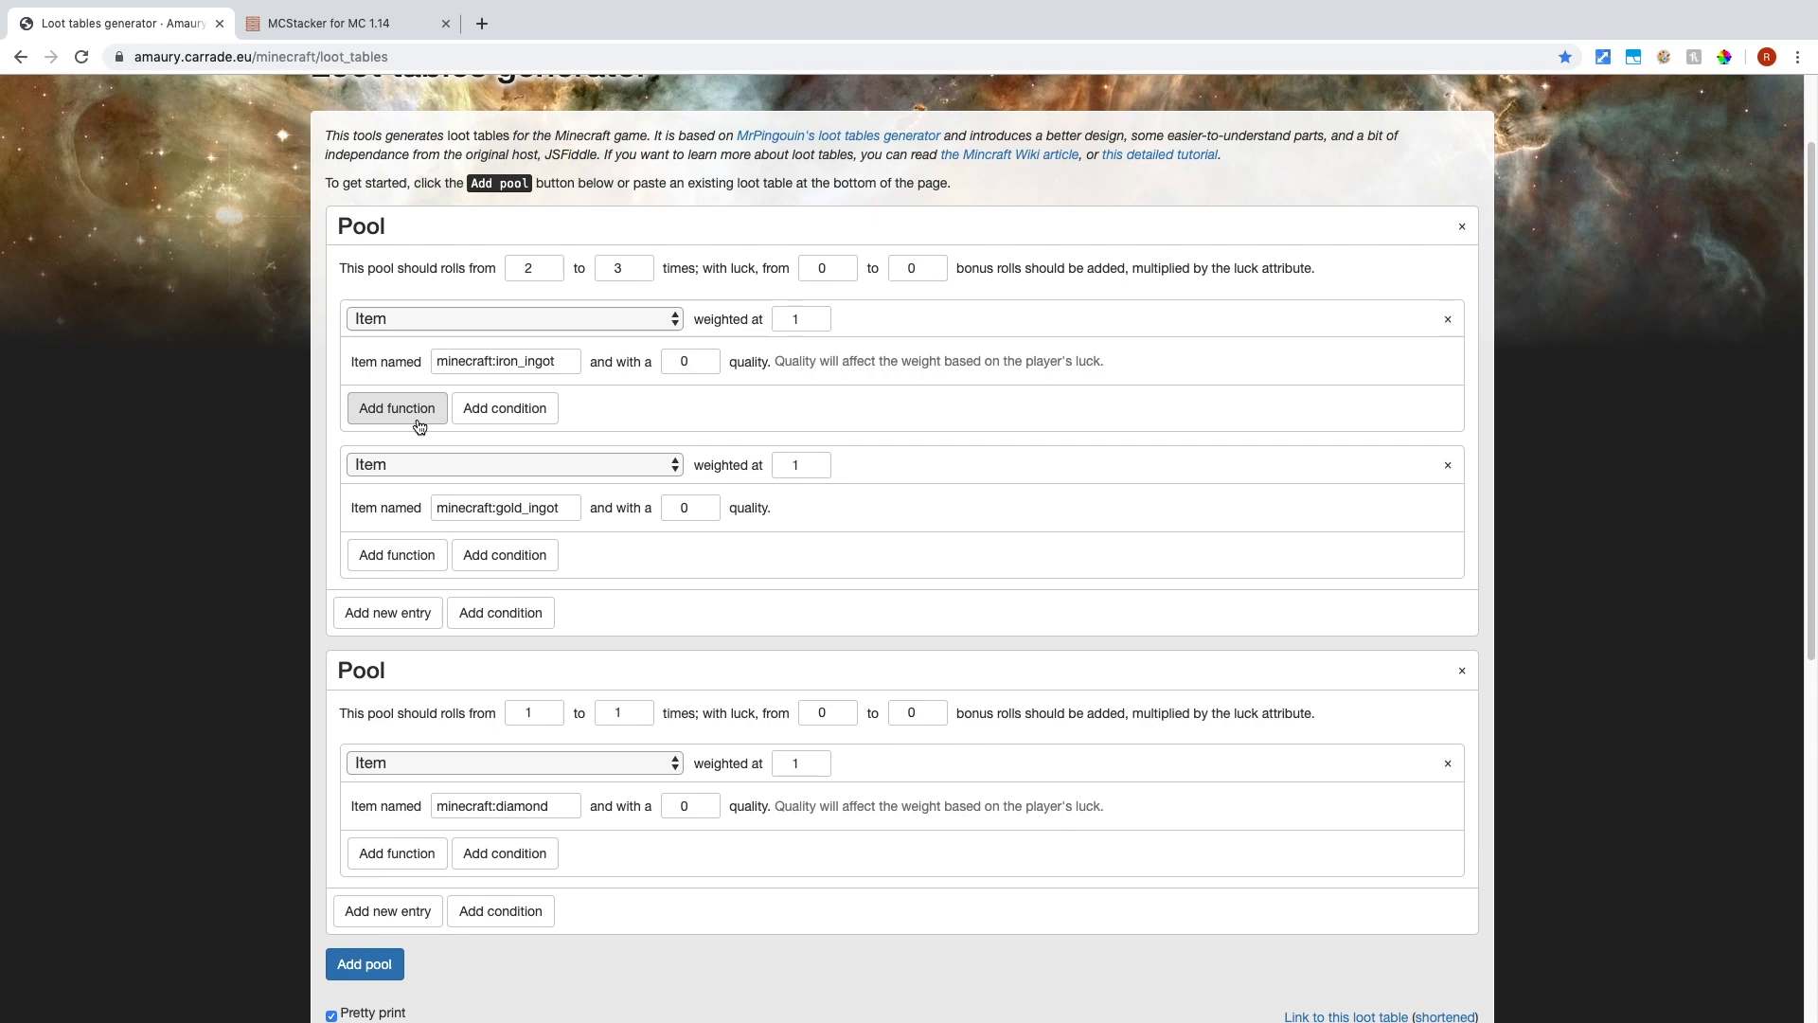
Try a "With a probability, weighted by looting" condition on the iron ingot entry, and remove it again.
left_click(483, 417)
left_click(493, 405)
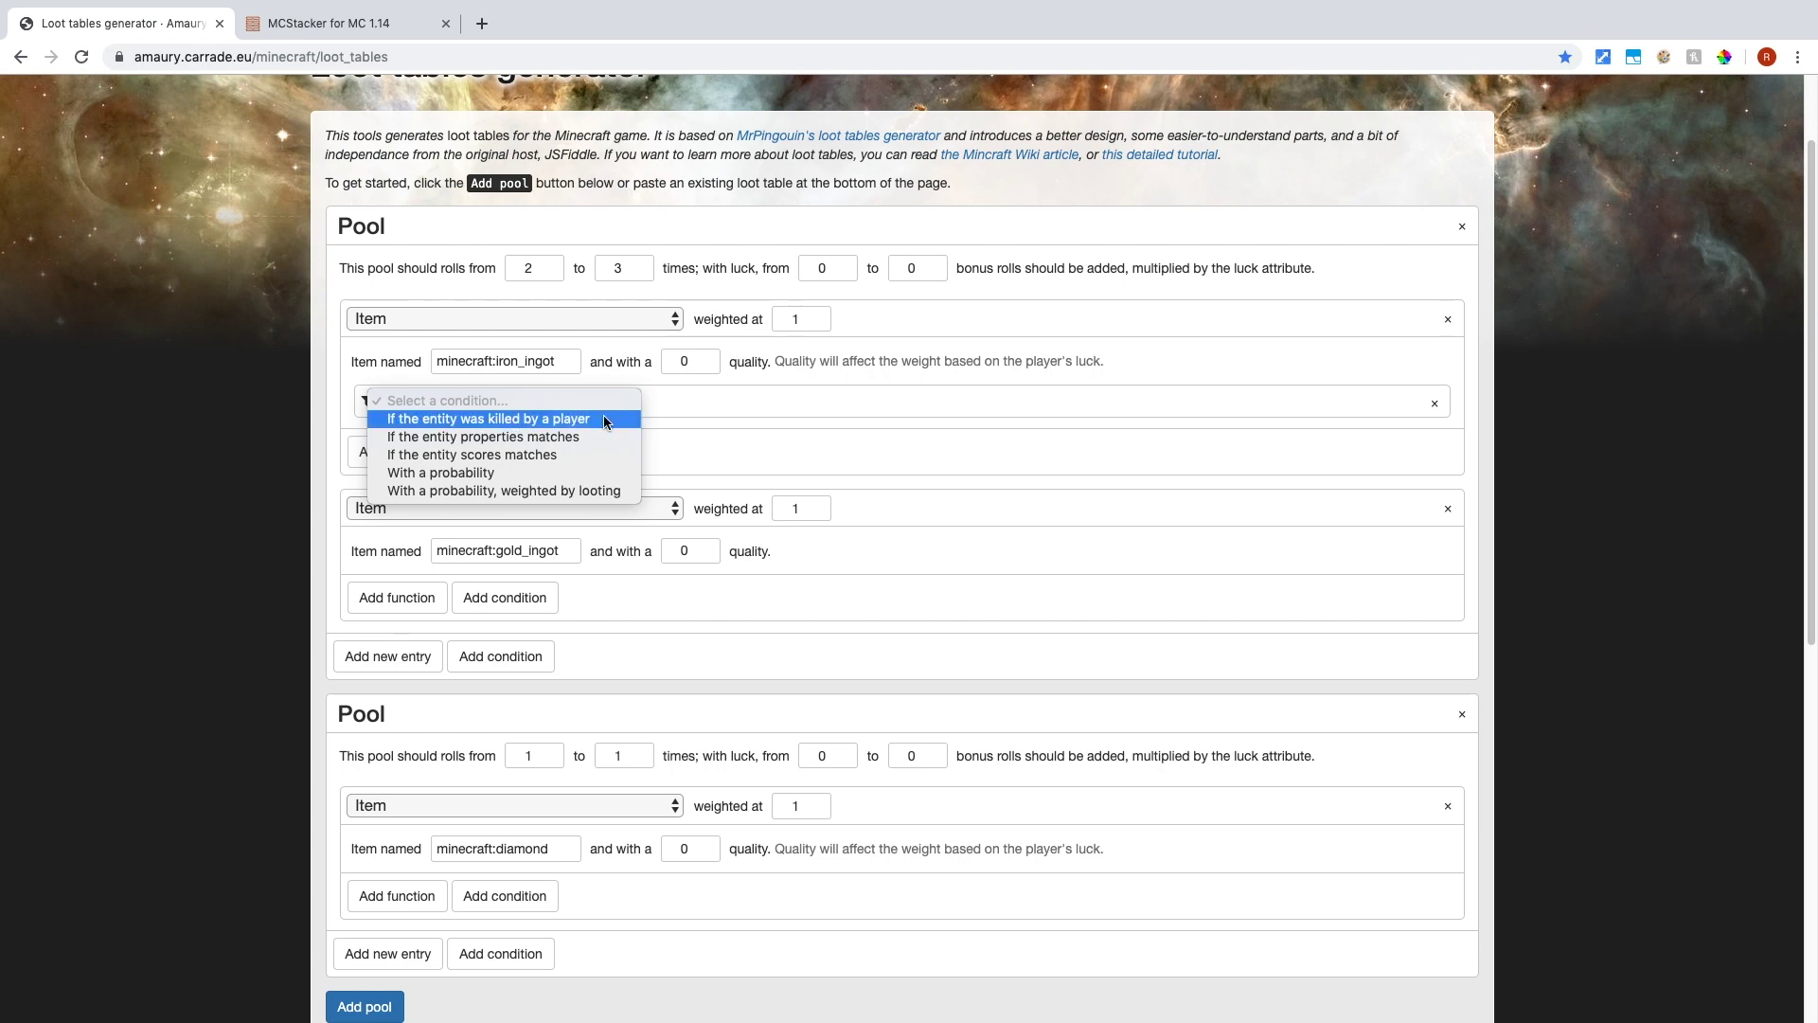
left_click(544, 473)
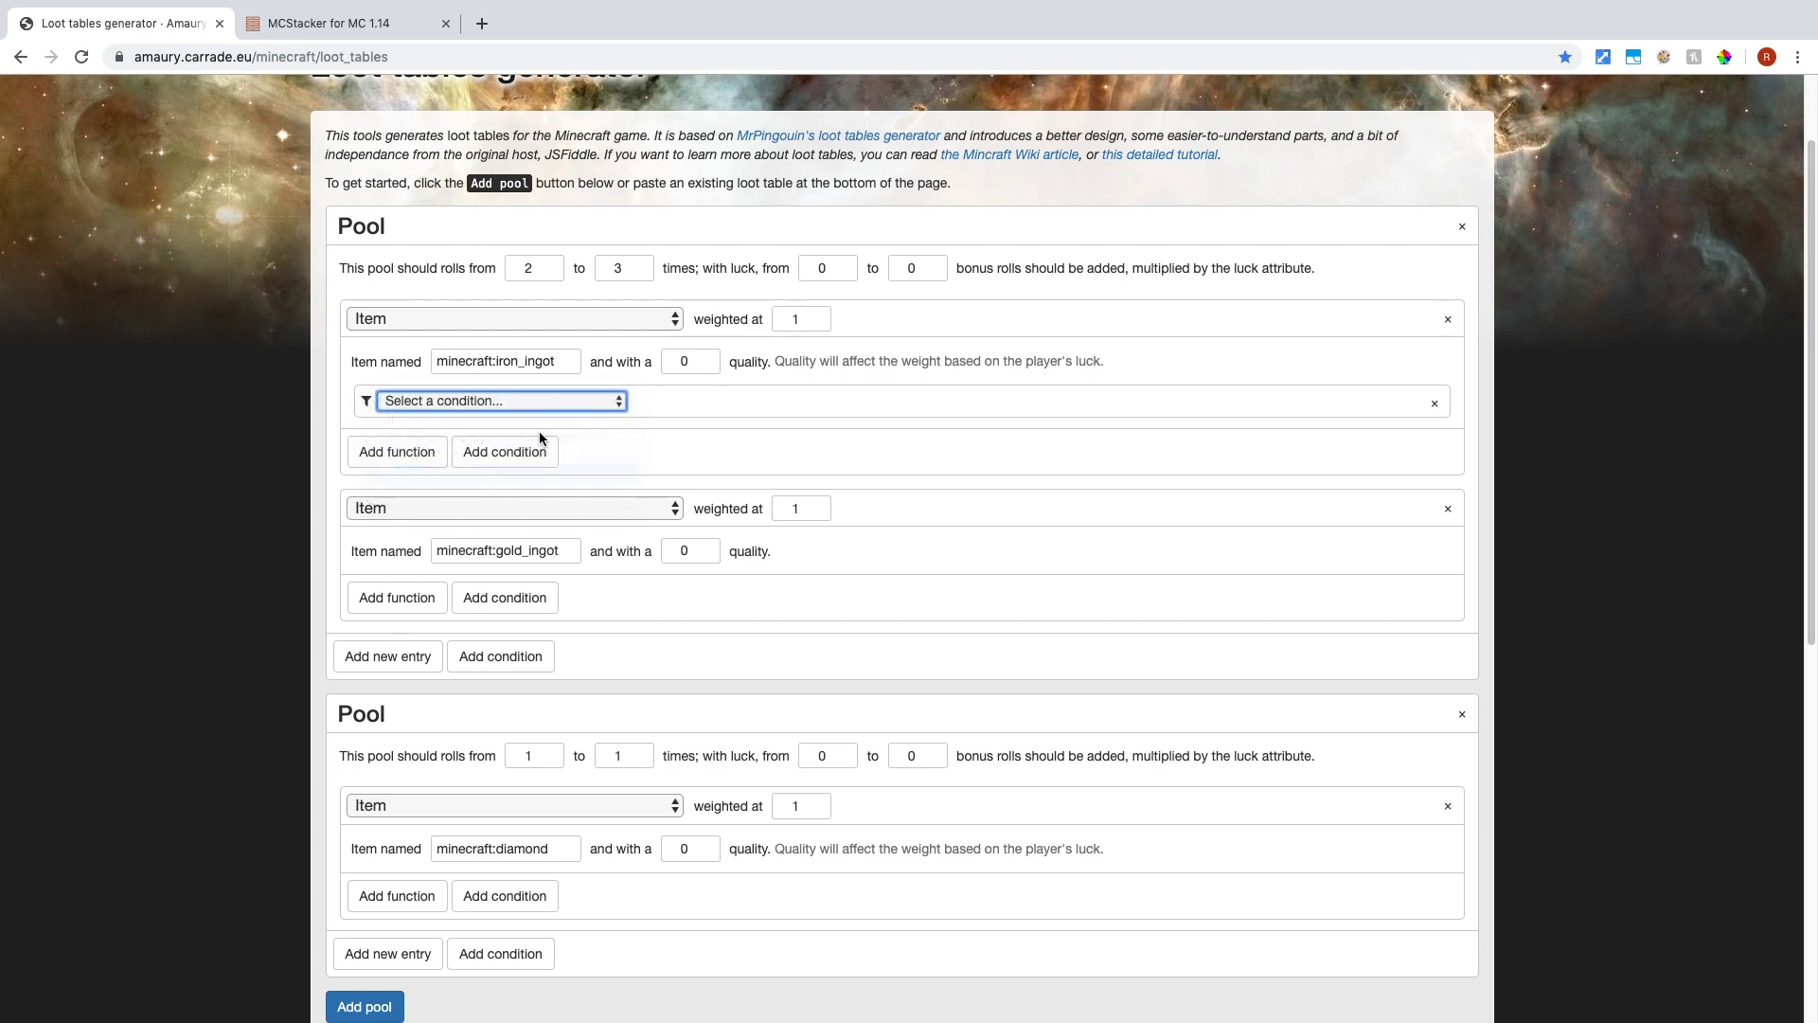
left_click(530, 413)
left_click(536, 420)
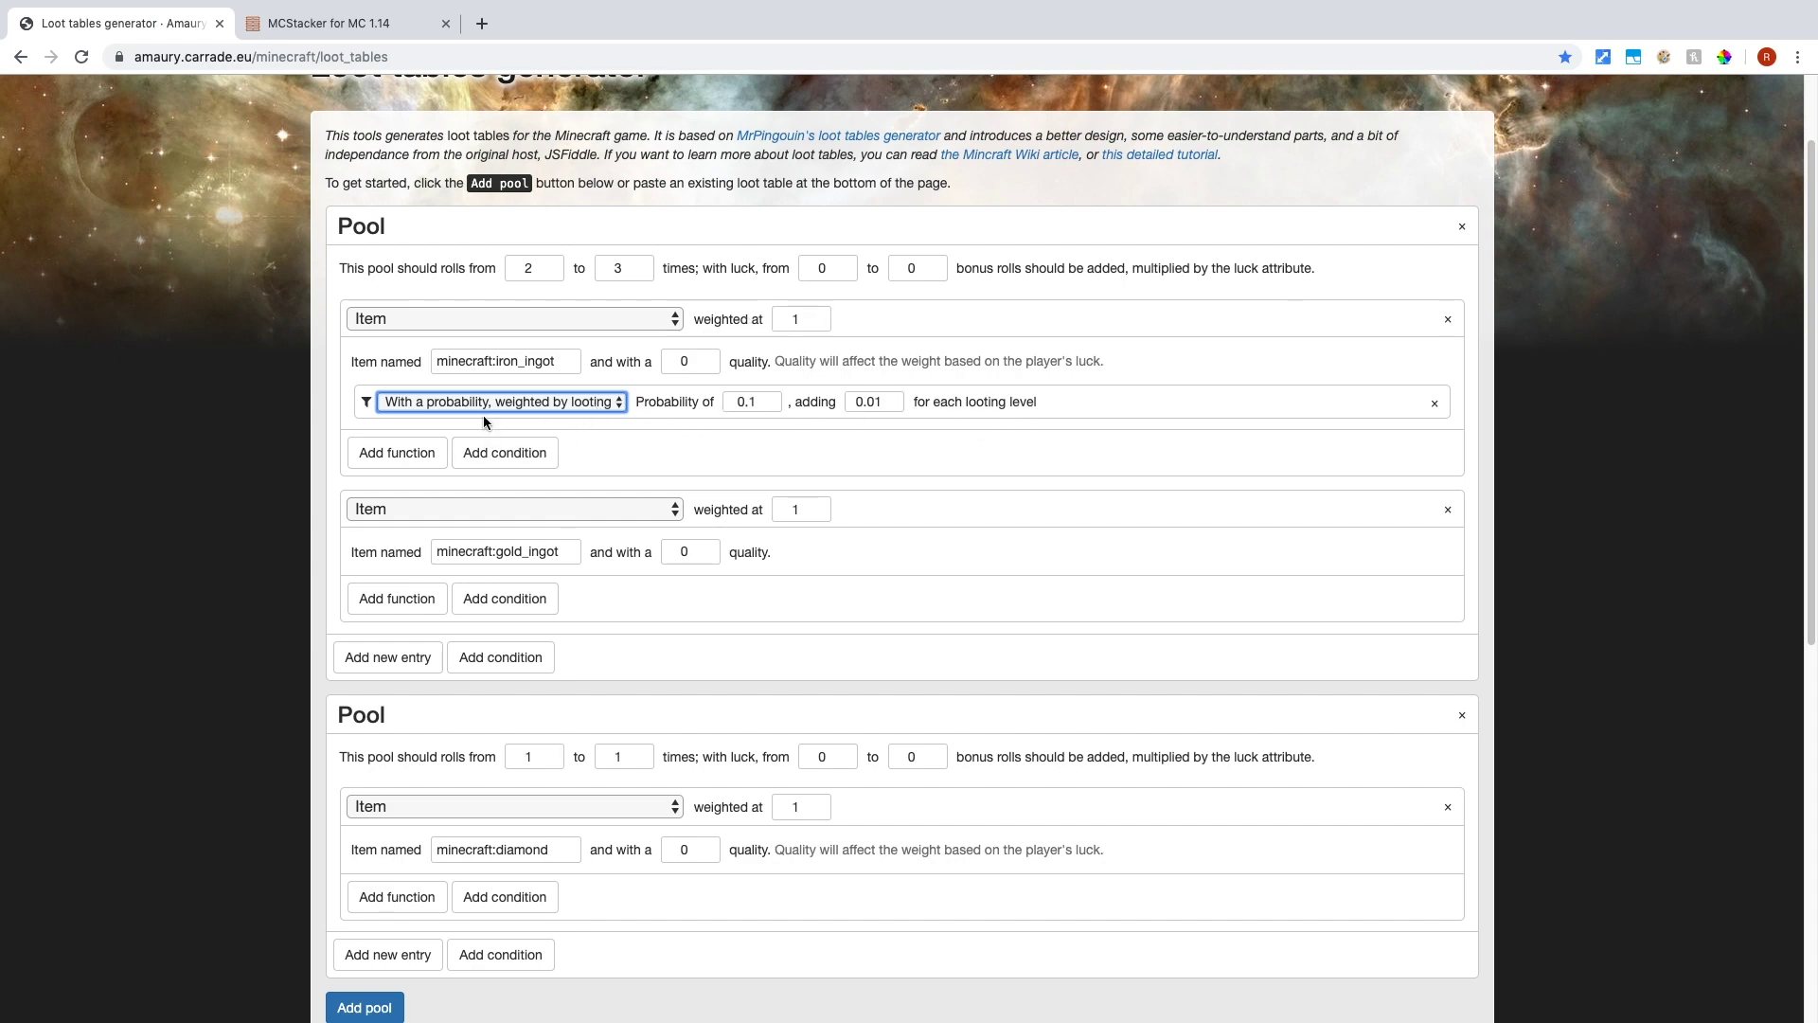
scroll(430, 565, "down", 1)
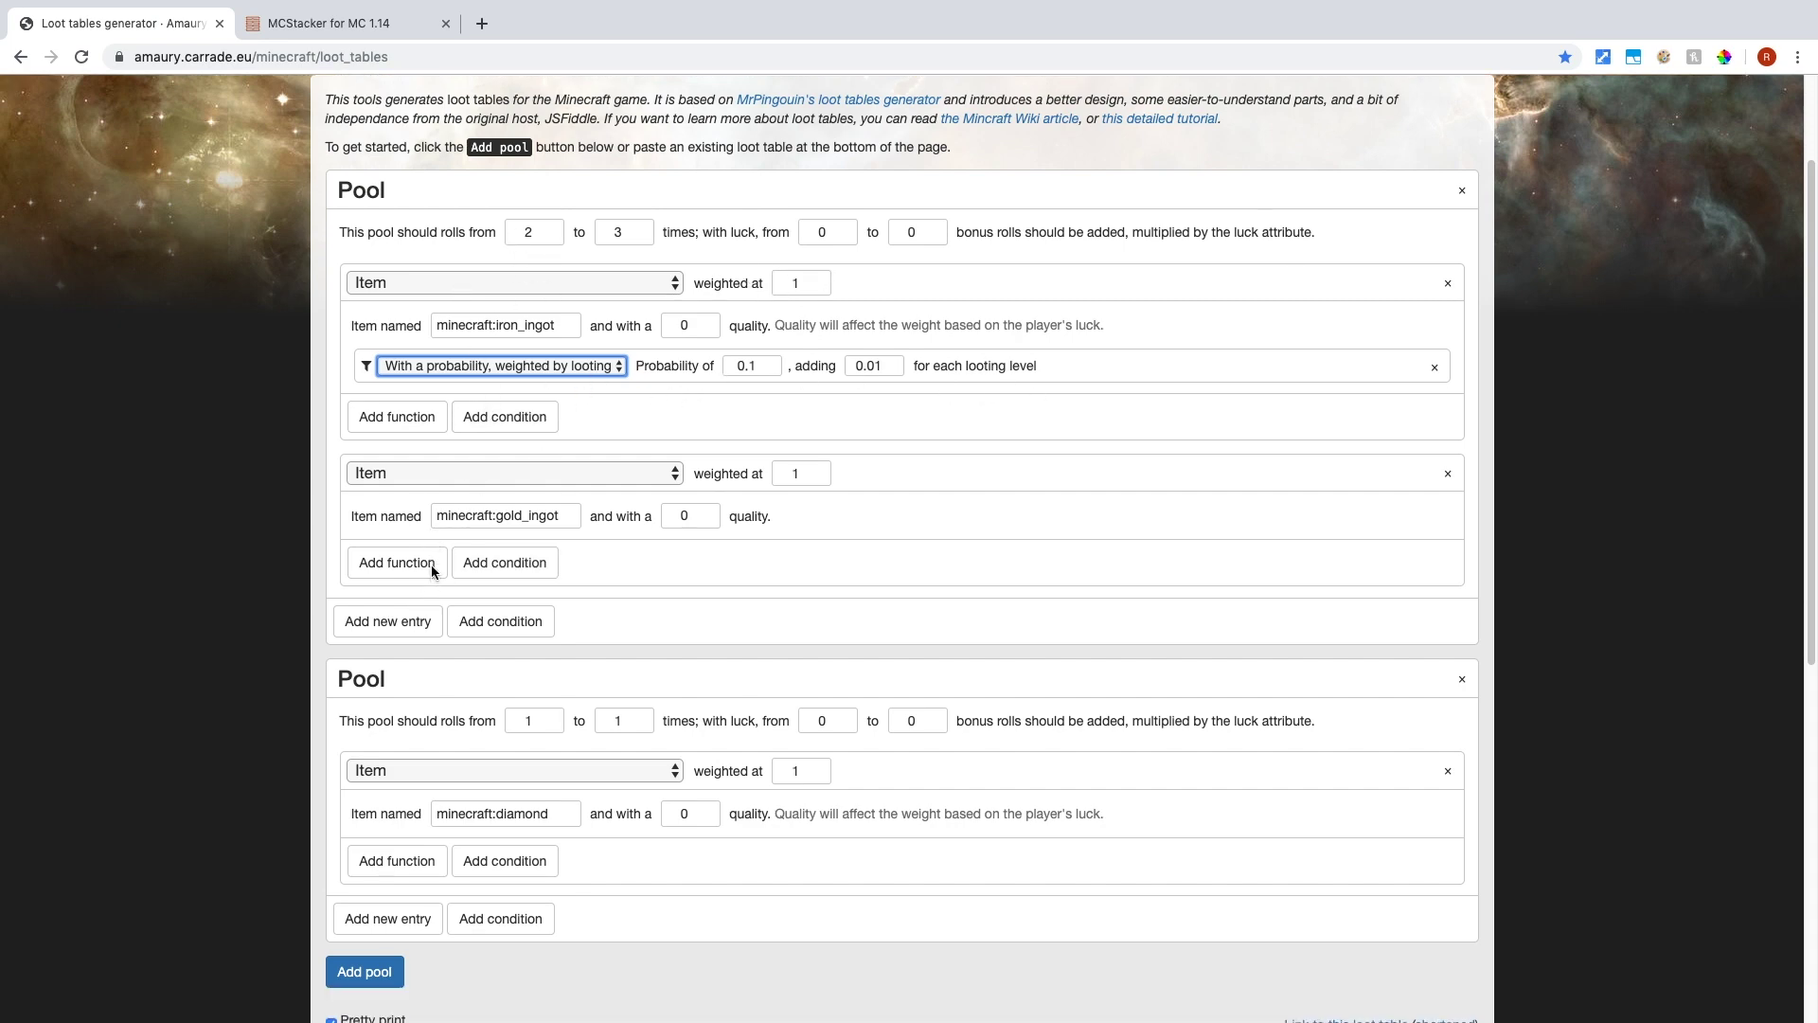
scroll(449, 565, "down", 1)
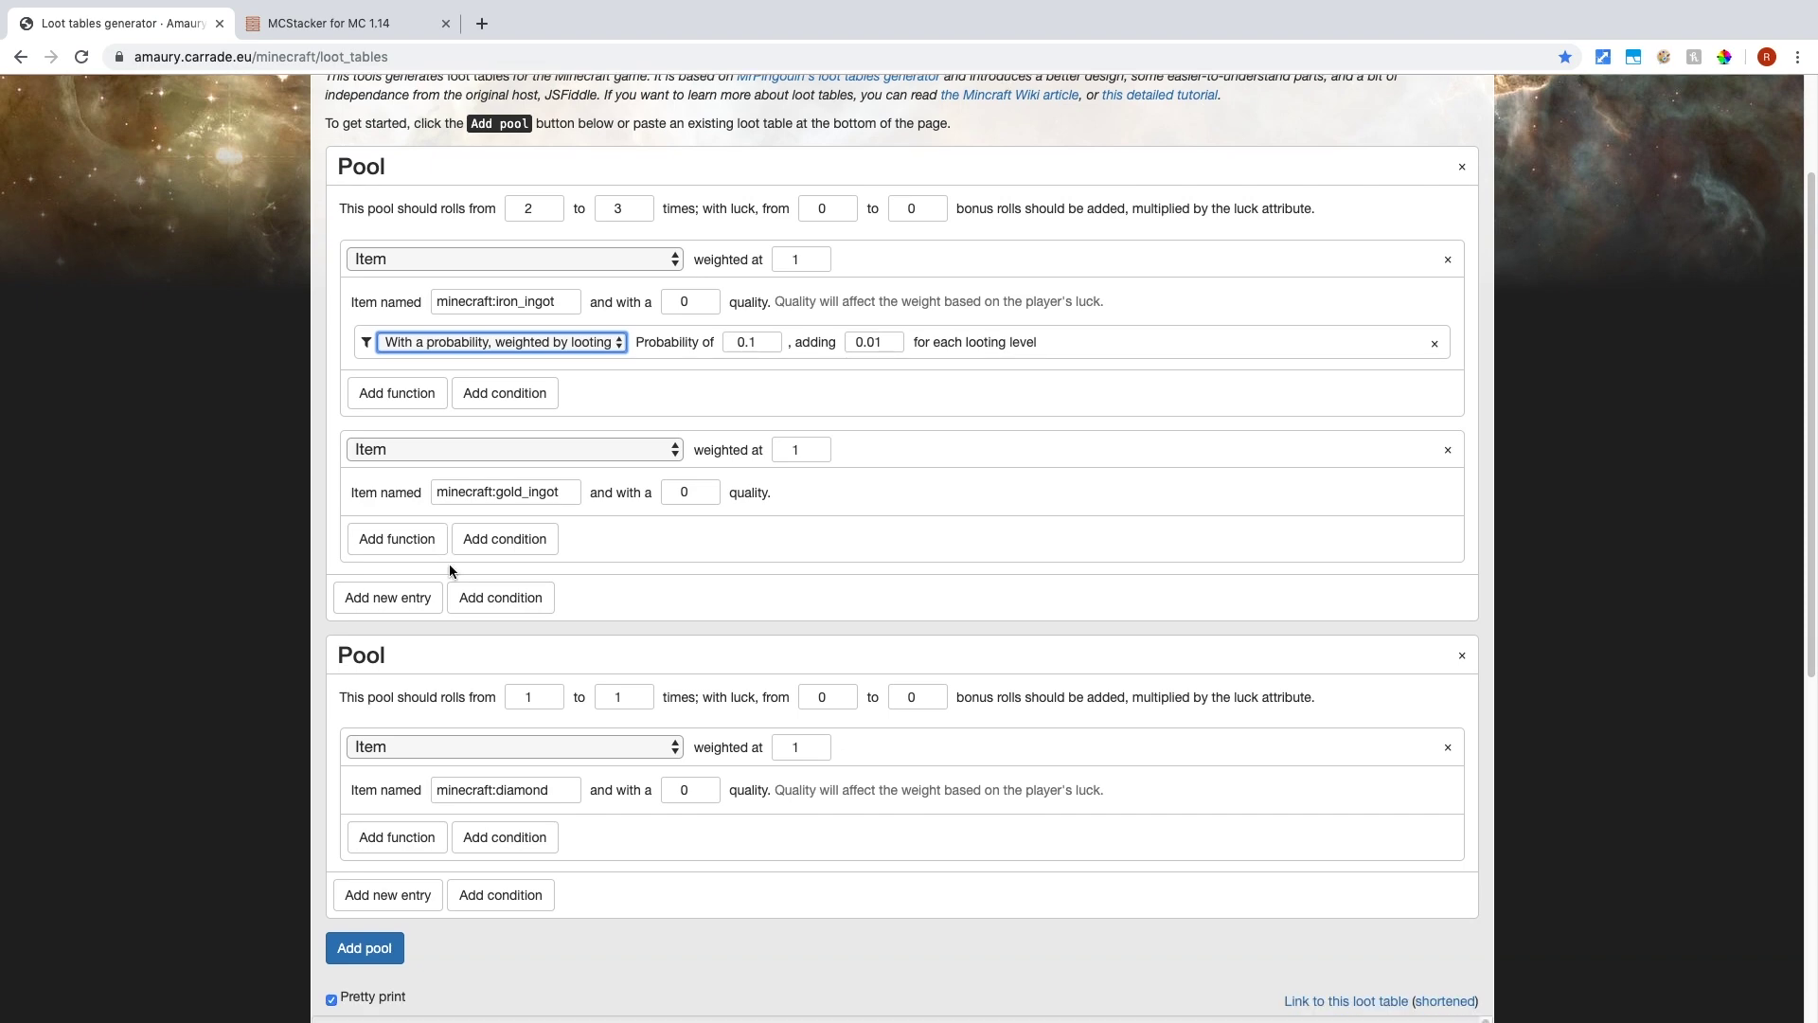
scroll(836, 454, "down", 5)
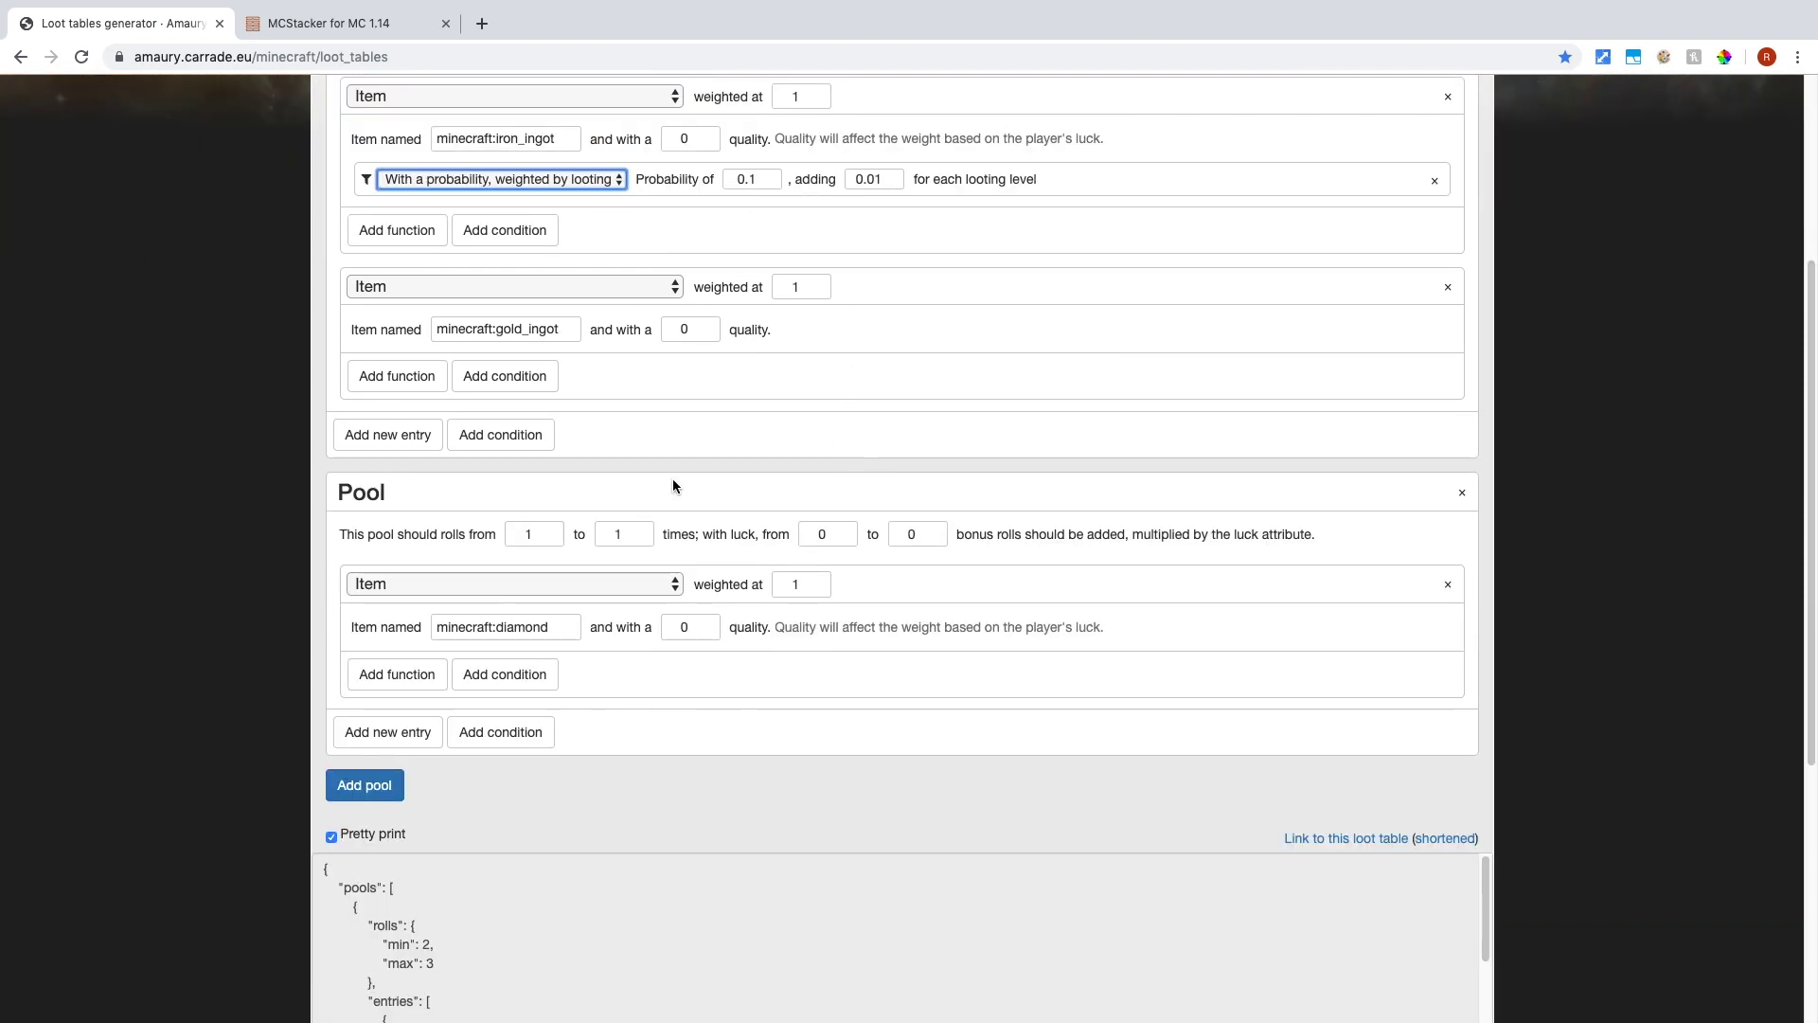
scroll(703, 449, "up", 5)
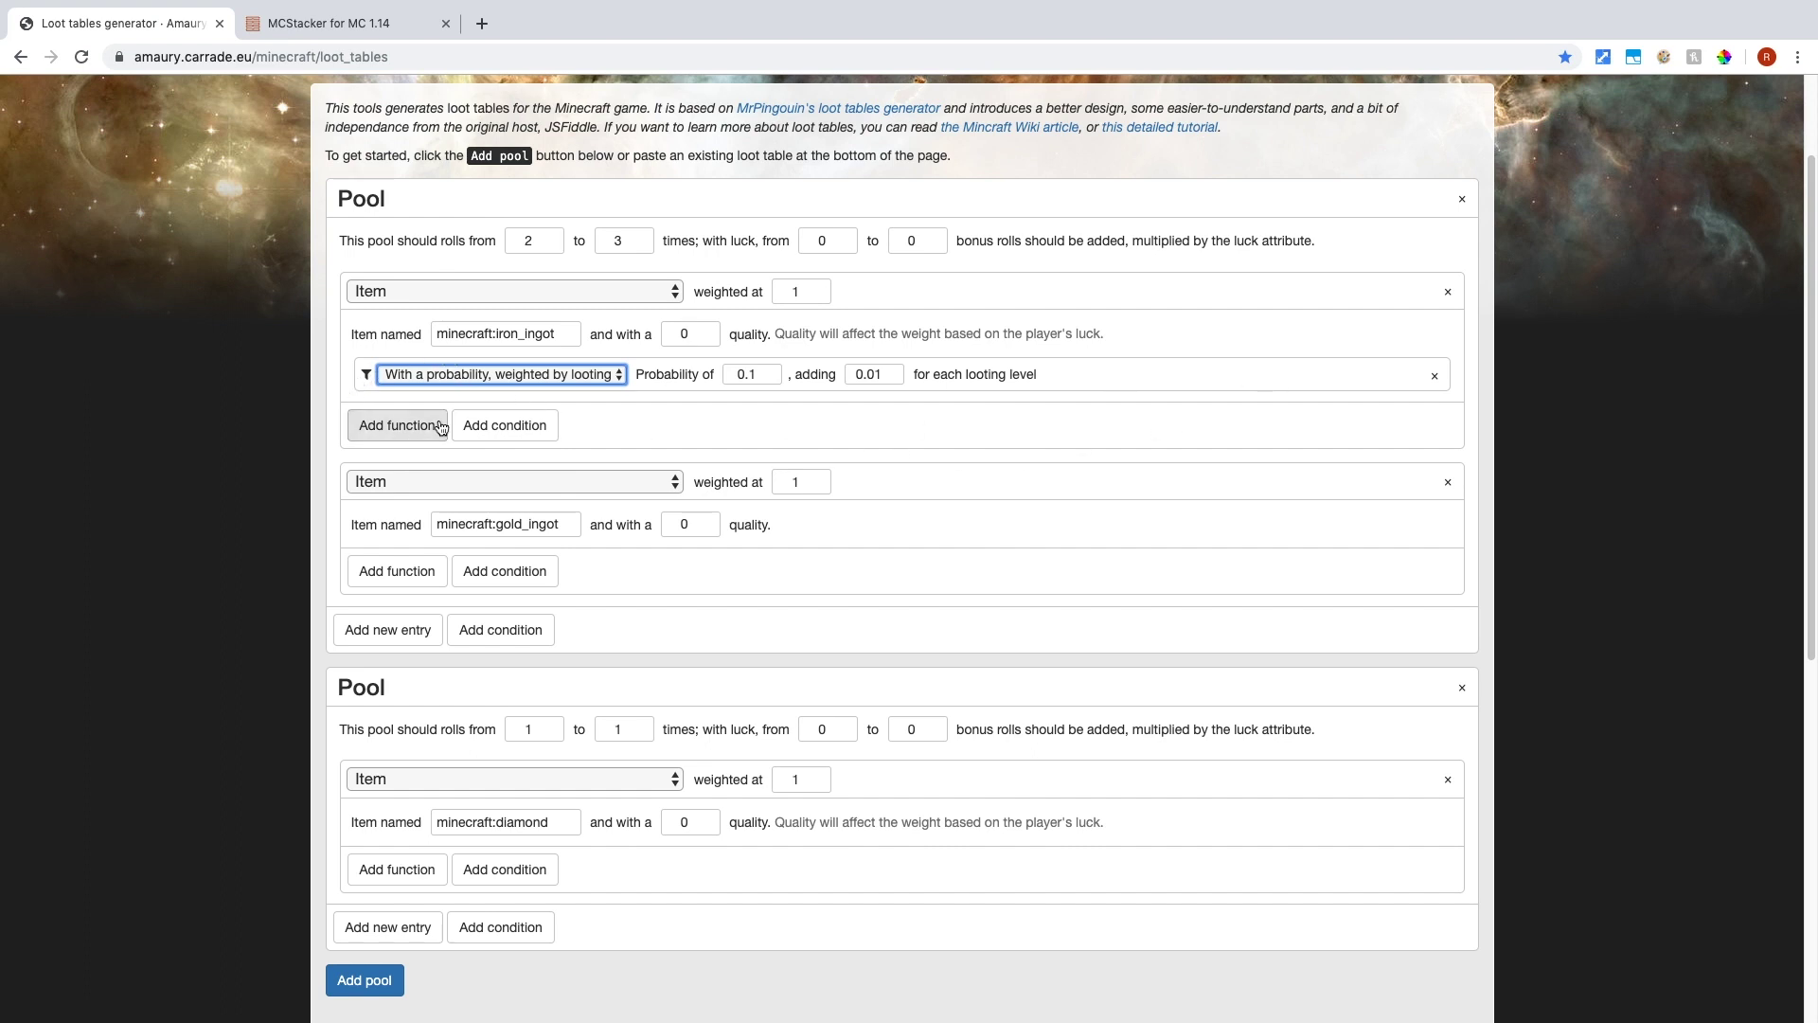
left_click(1431, 379)
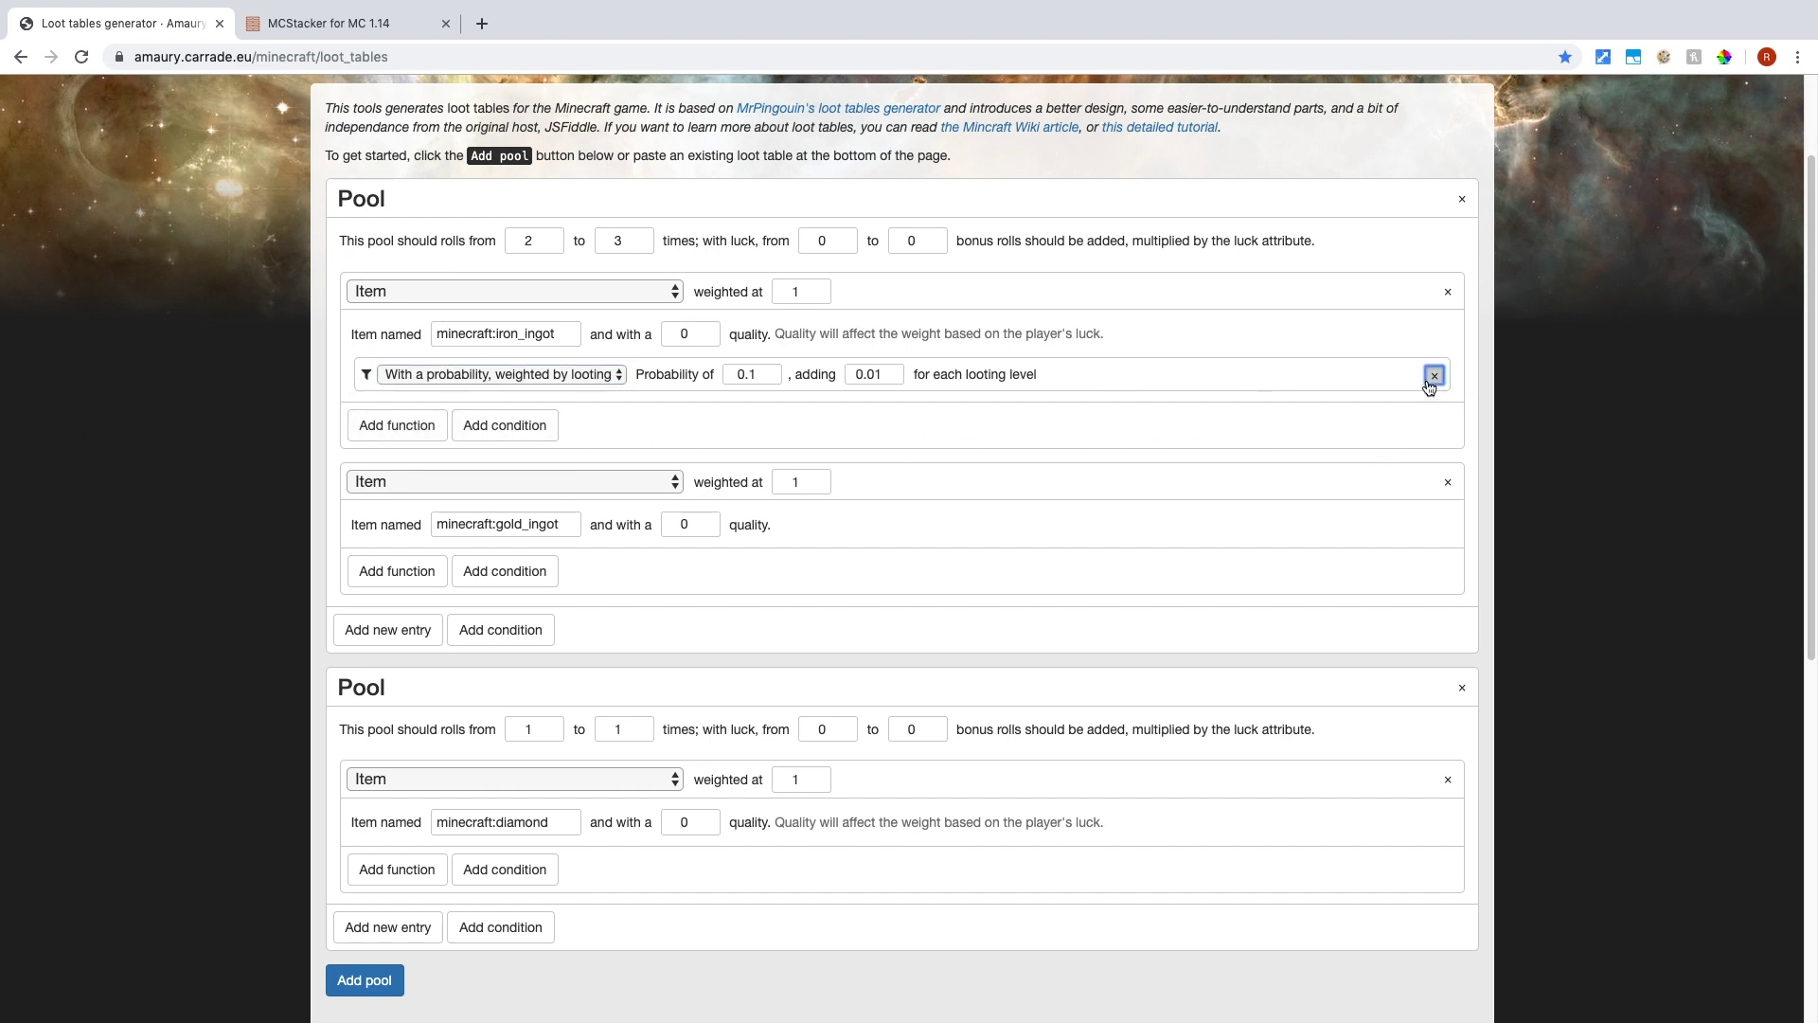
Add a Set count function to the iron ingot entry with a count from 5 to 10.
left_click(398, 383)
left_click(473, 375)
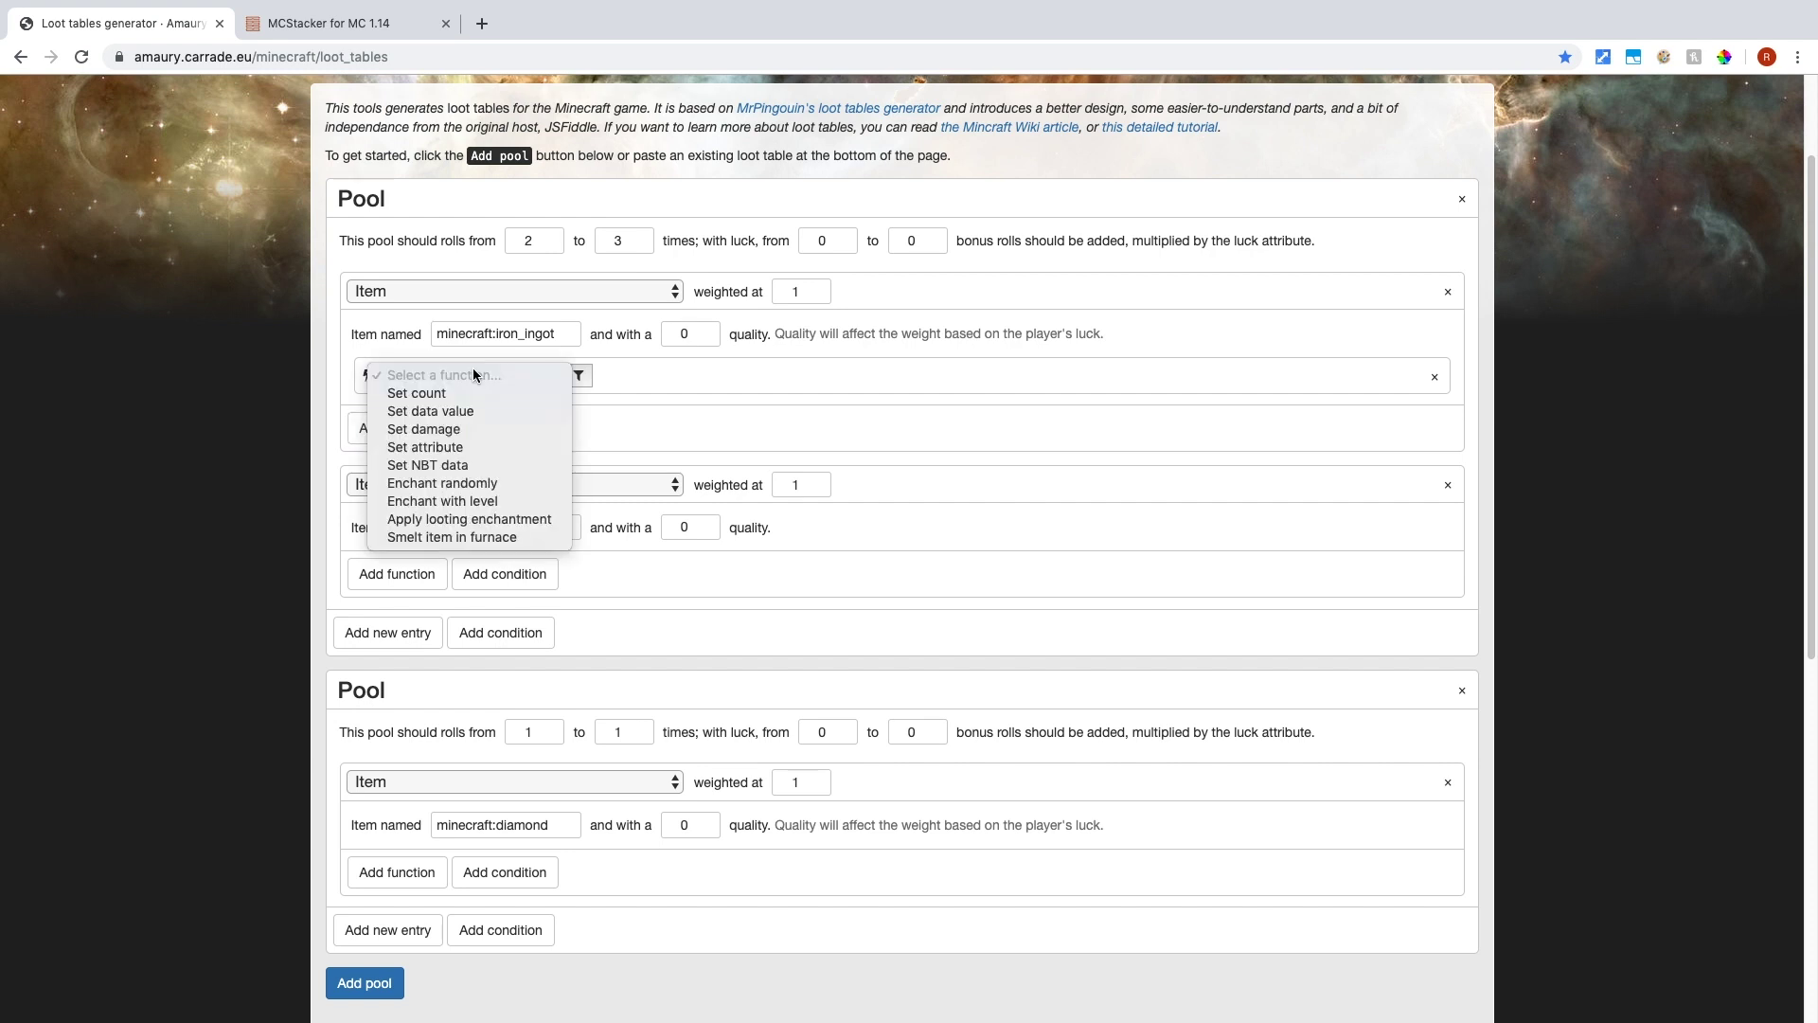
left_click(417, 393)
left_click(704, 377)
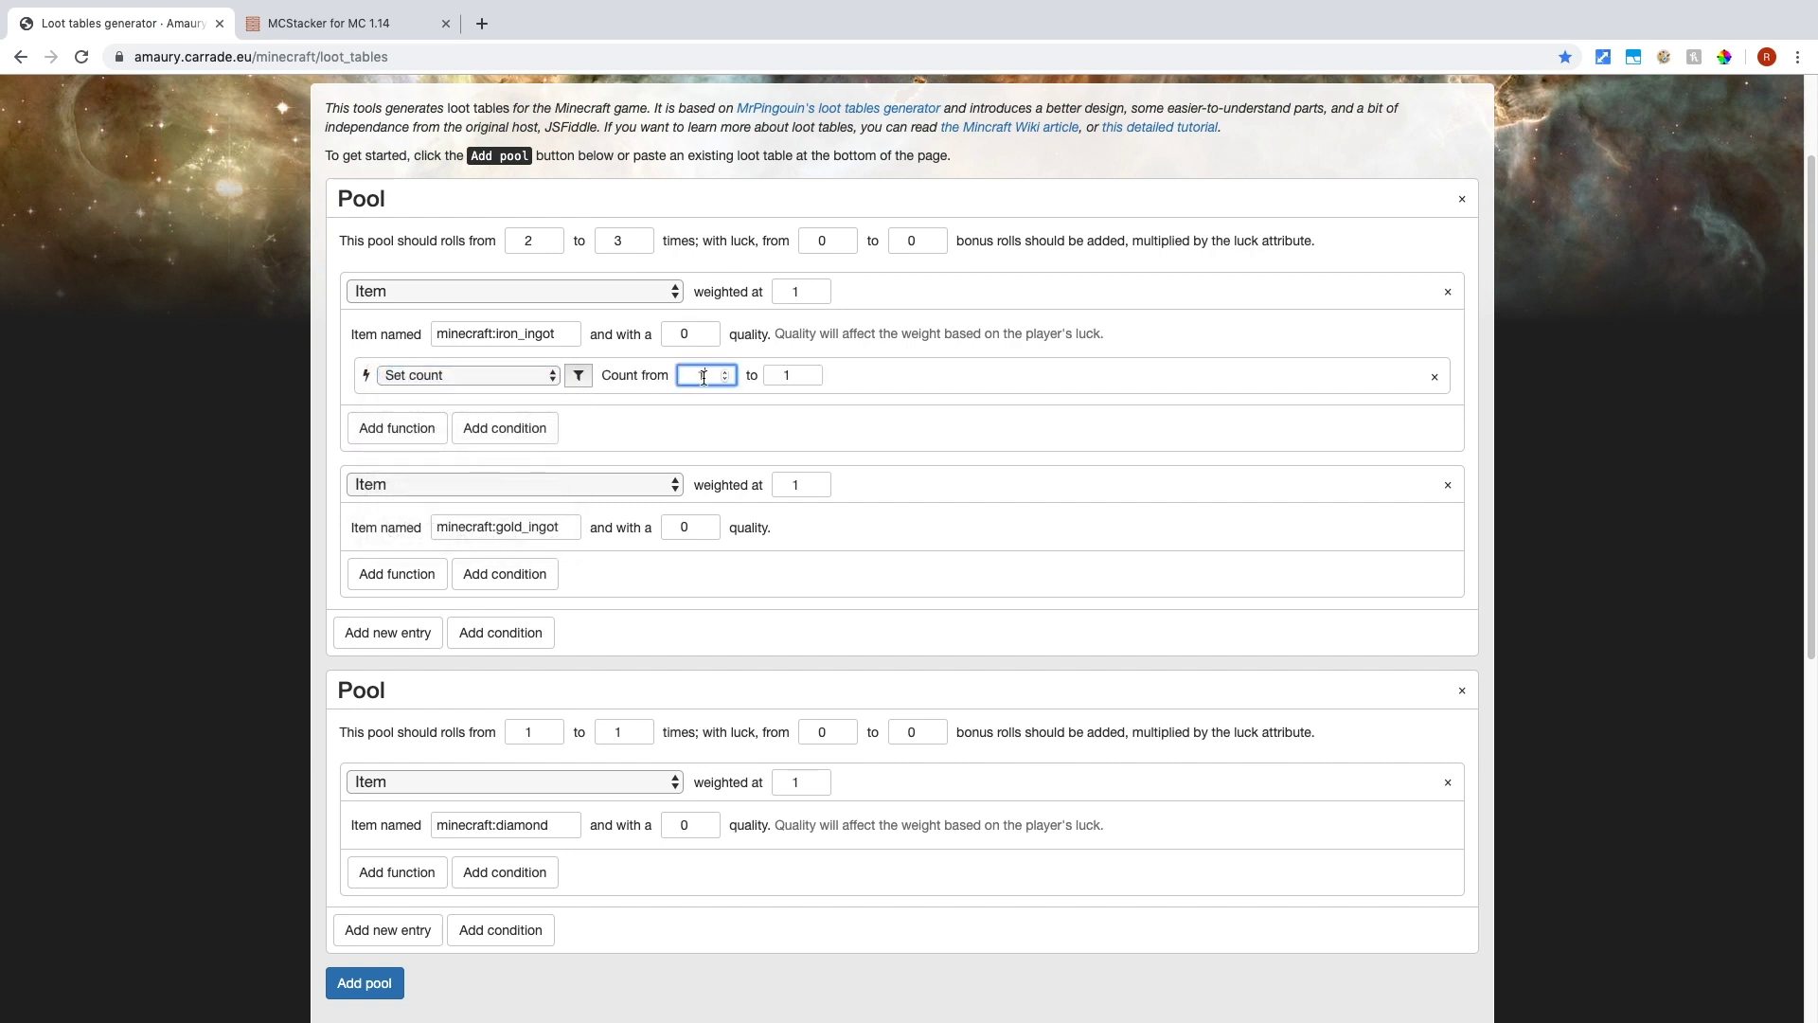
left_click(797, 375)
left_click(316, 452)
Add an Apply looting enchantment function to the iron ingot entry that adds from 4 to 10 items per looting level.
left_click(398, 434)
left_click(440, 408)
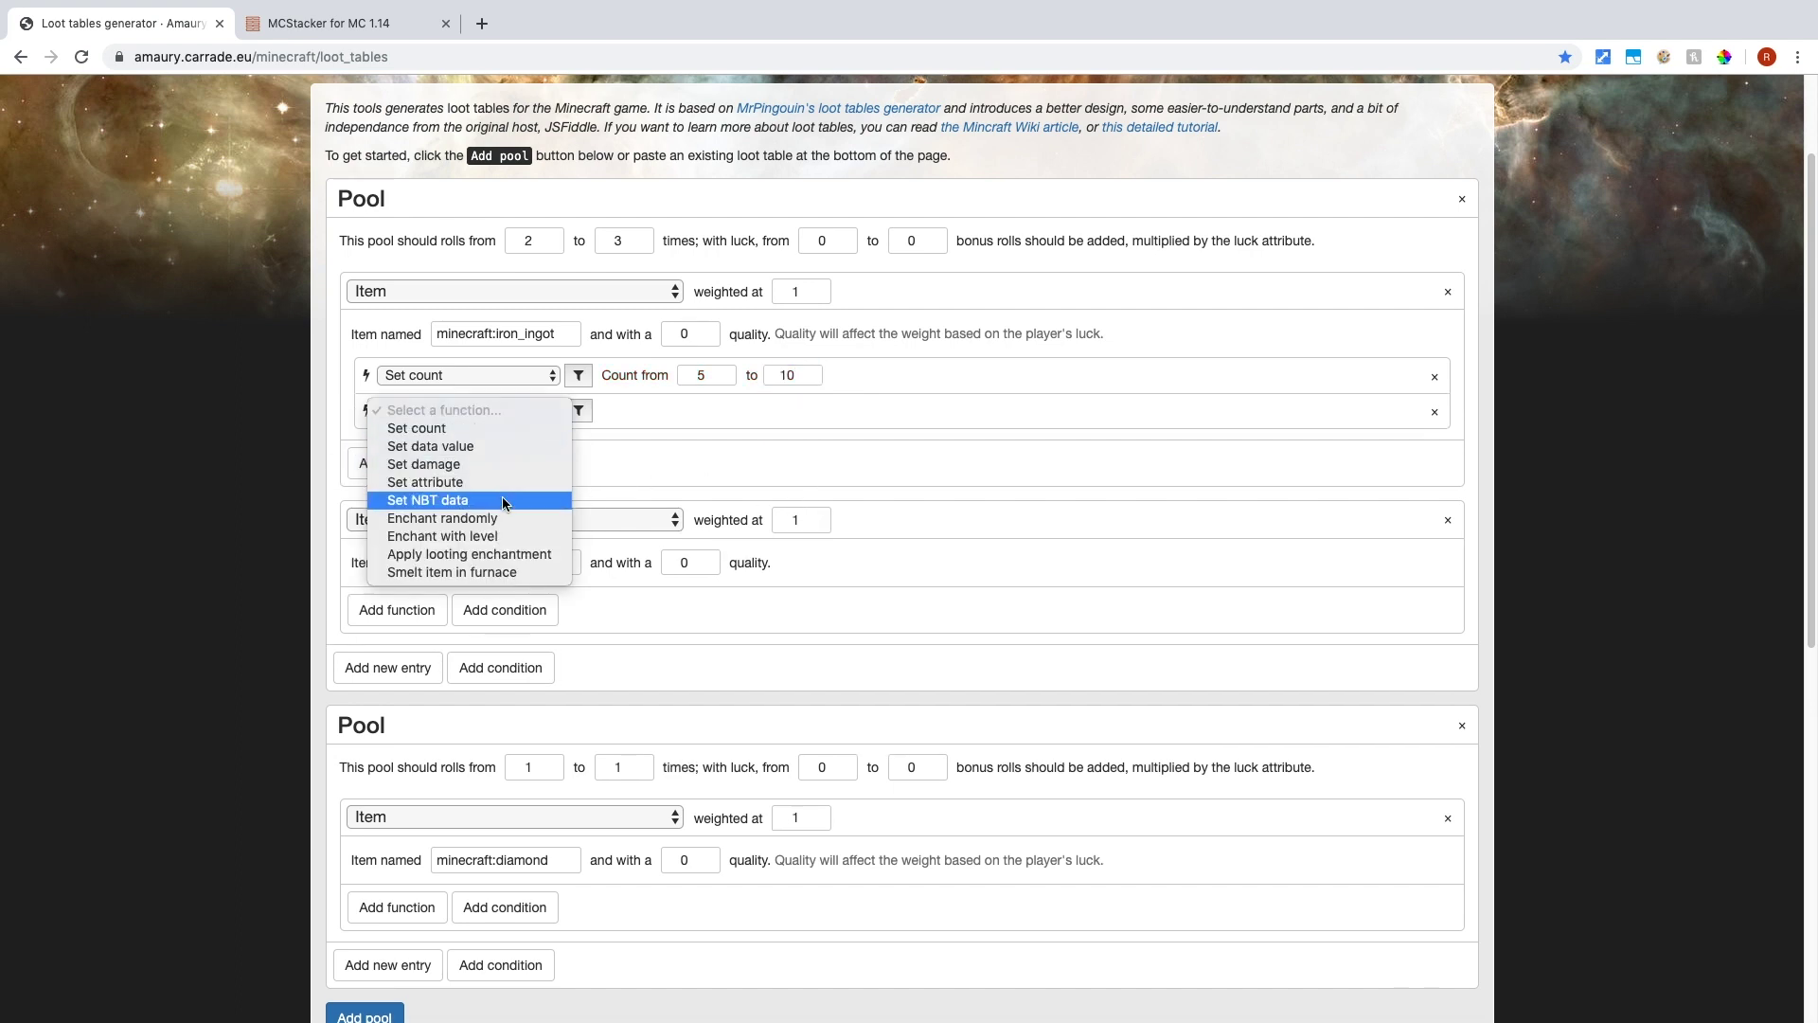
left_click(505, 557)
scroll(688, 432, "up", 1)
left_click(703, 448)
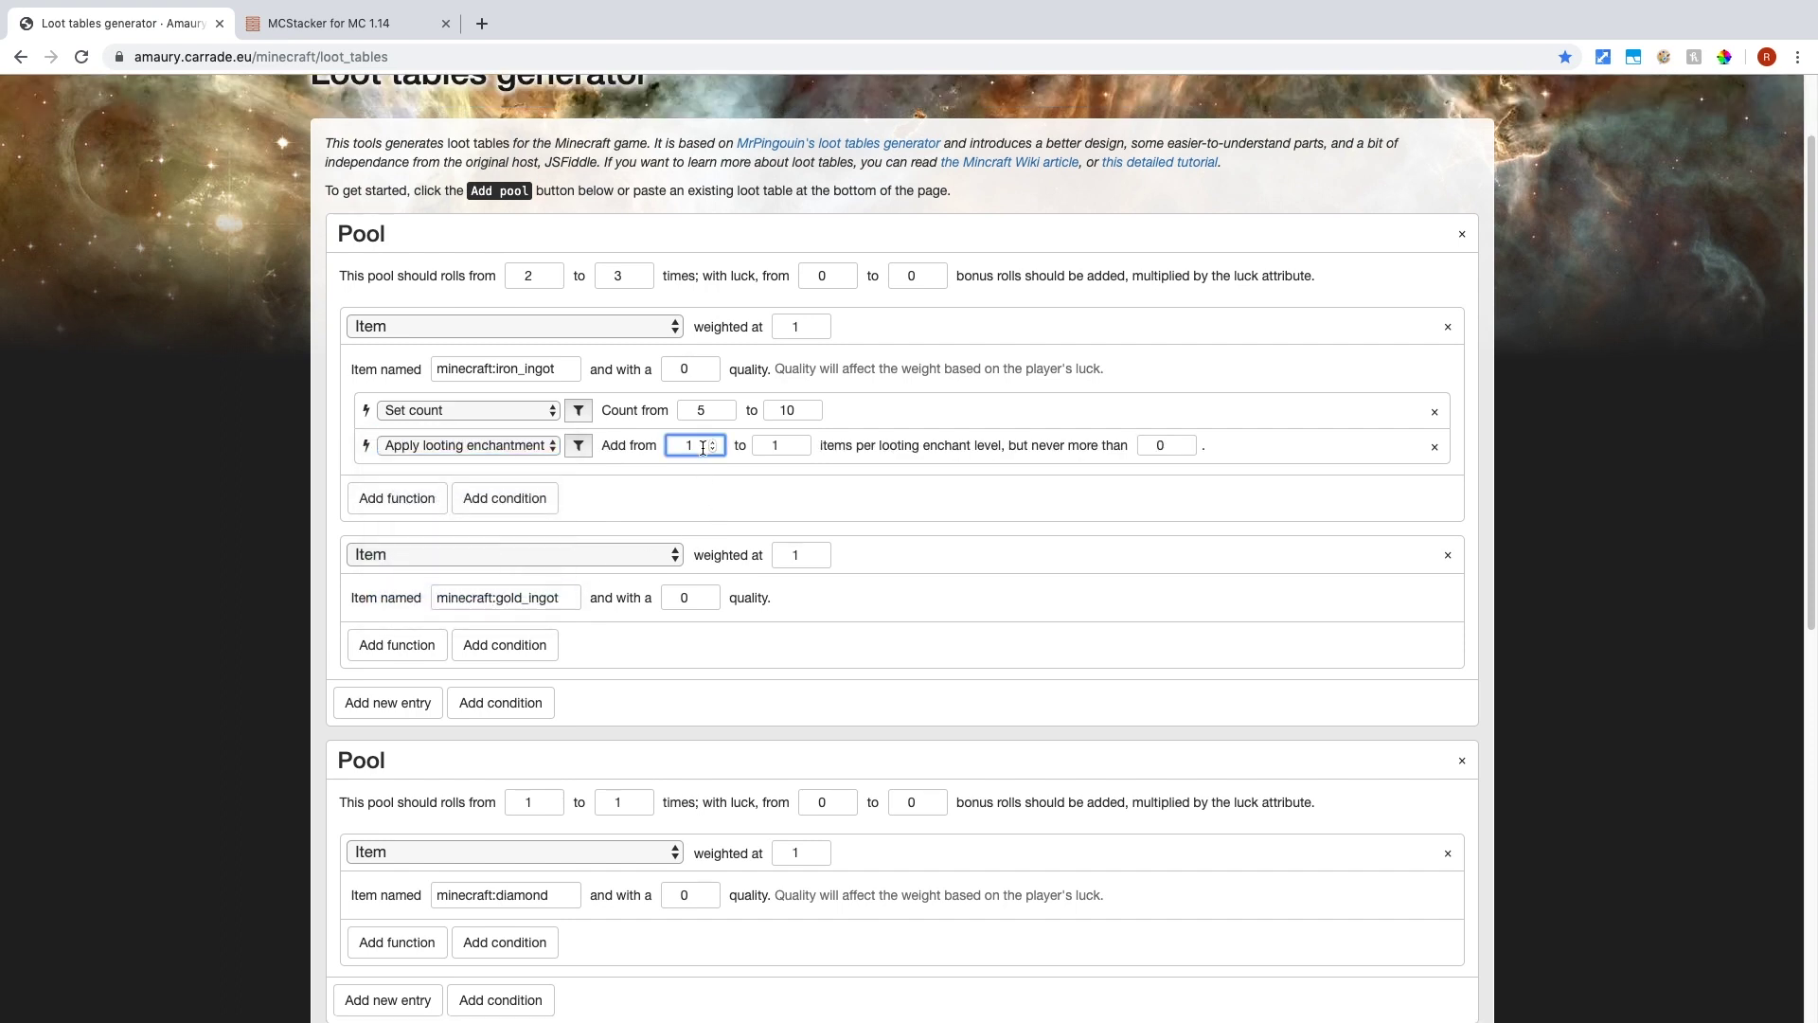
type("4")
left_click(792, 445)
type("0")
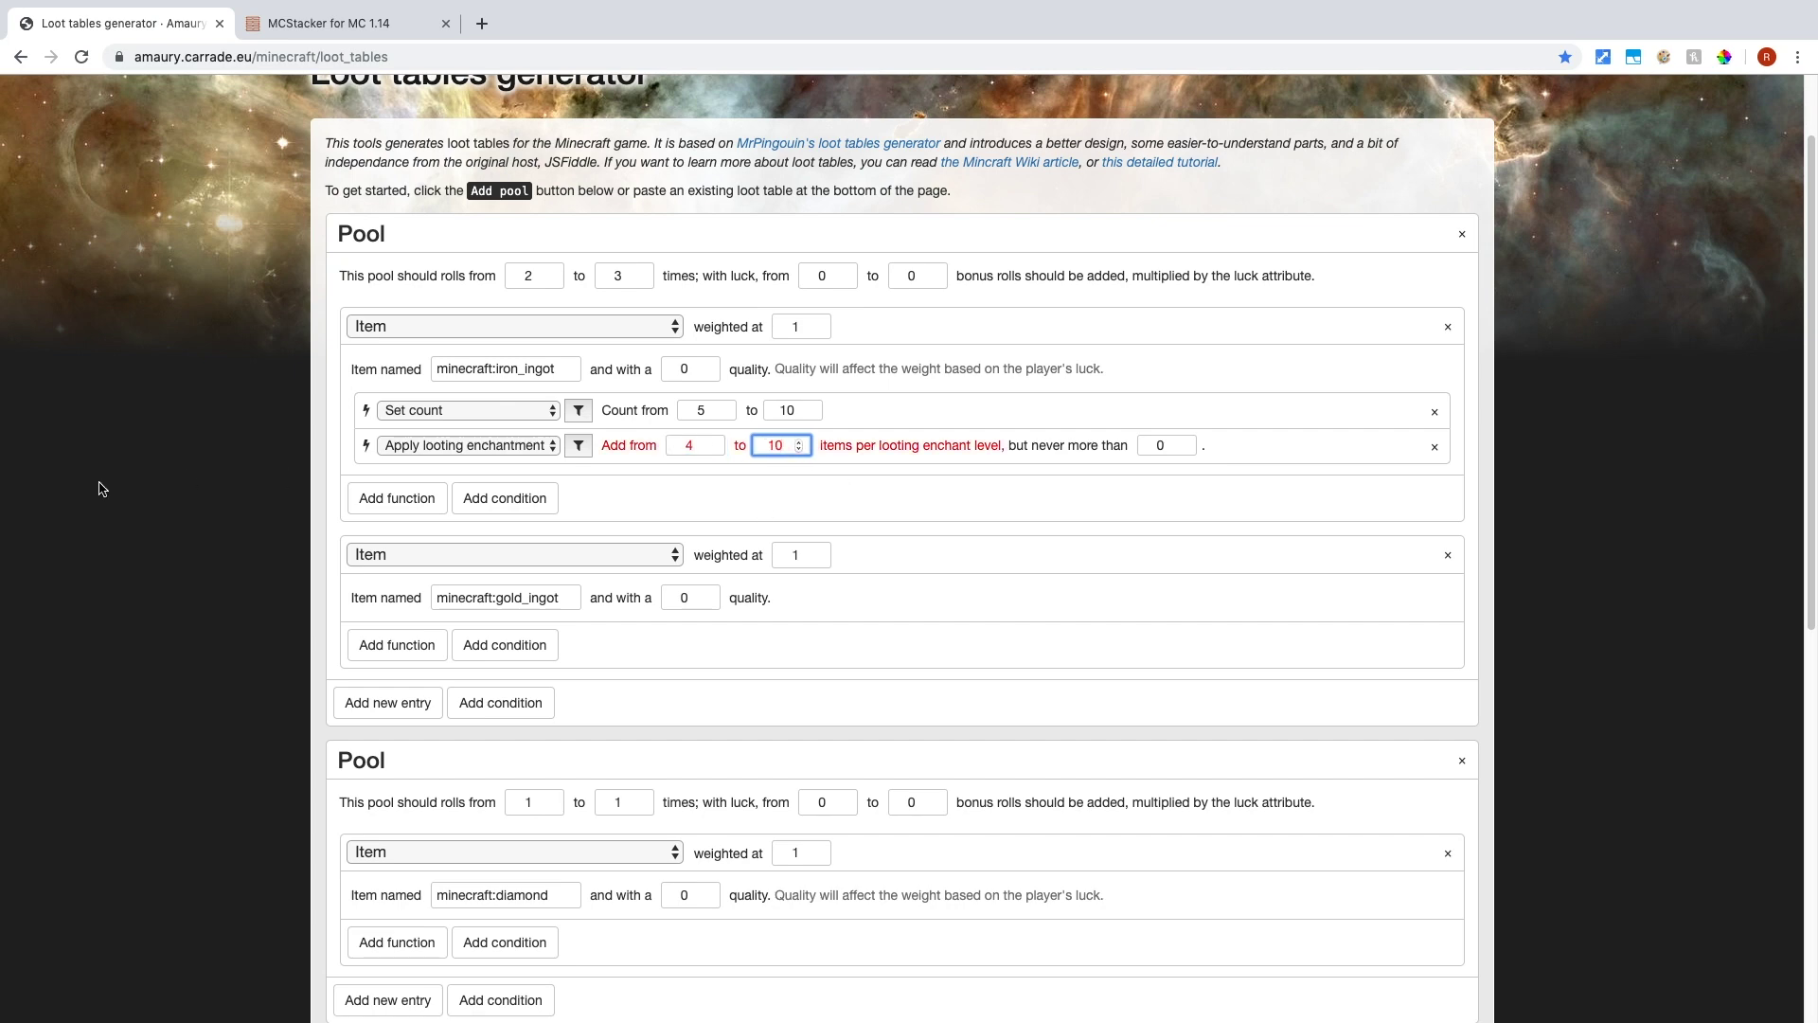
left_click(102, 489)
Add a third function to the iron ingot entry, look through the function types and leave it unselected.
left_click(412, 492)
left_click(492, 478)
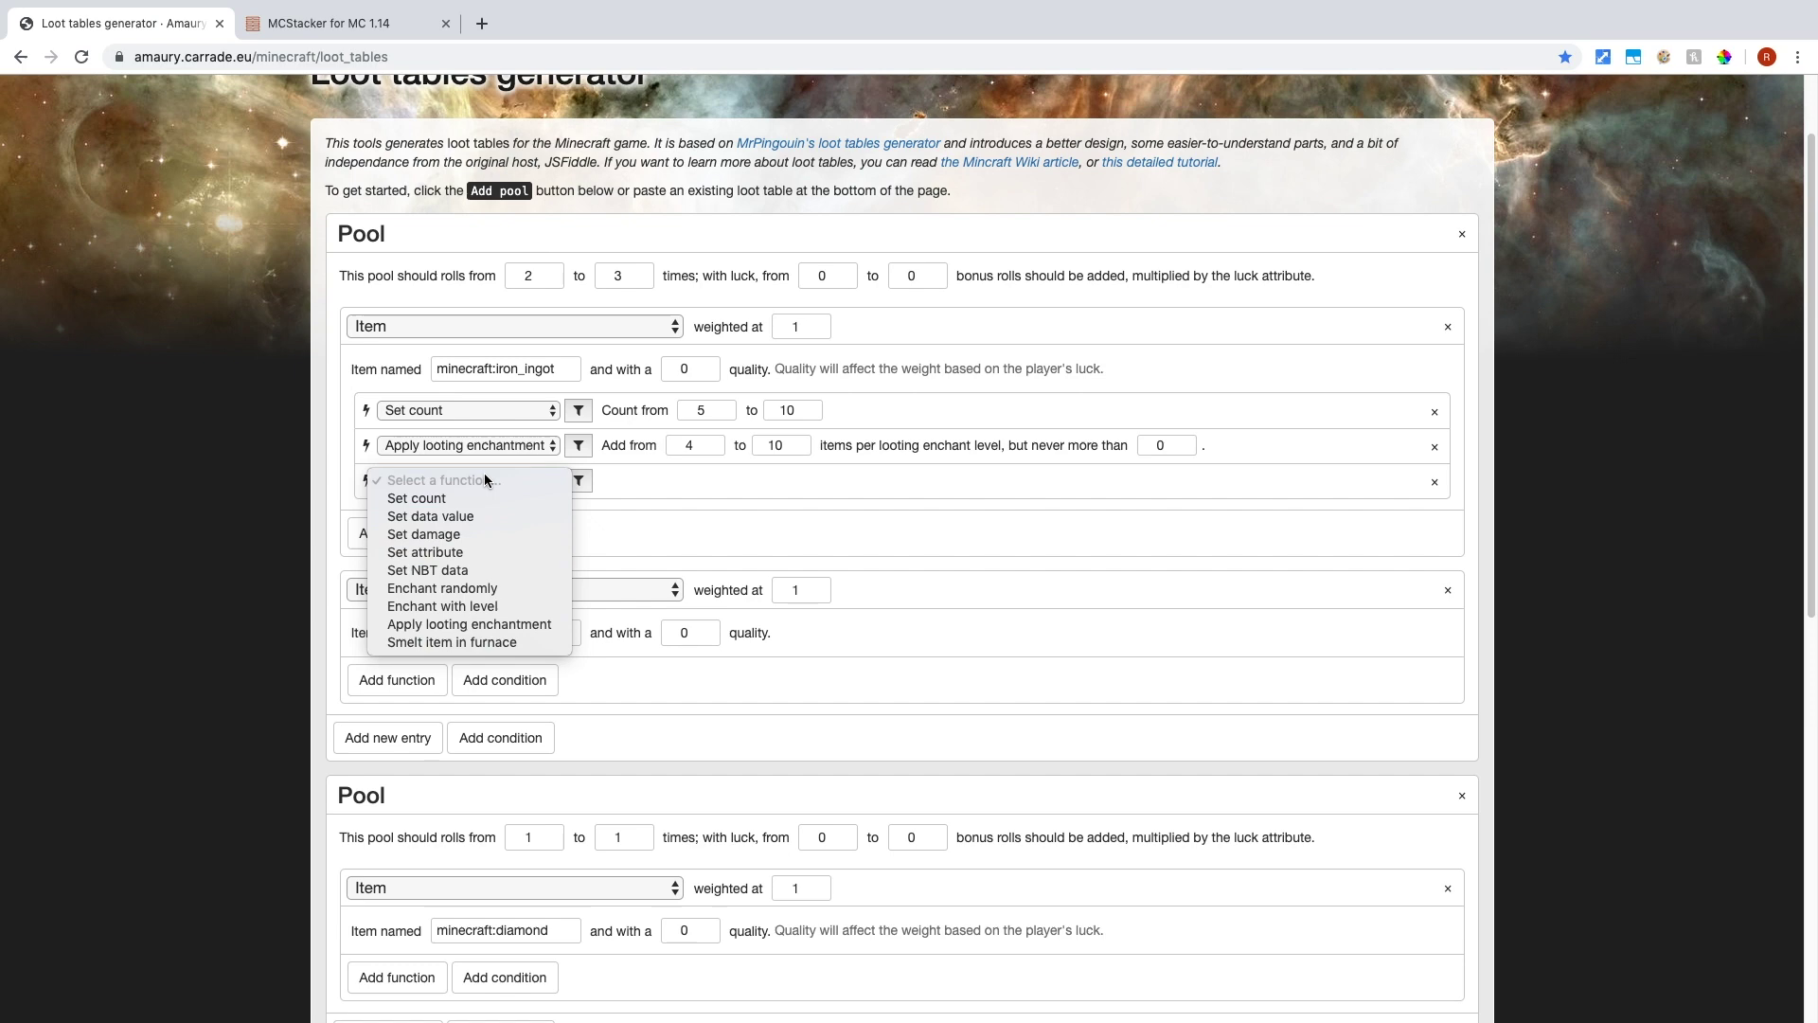
left_click(201, 522)
Add a Set count function to the gold ingot entry with a count from 1 to 4.
scroll(201, 522, "down", 2)
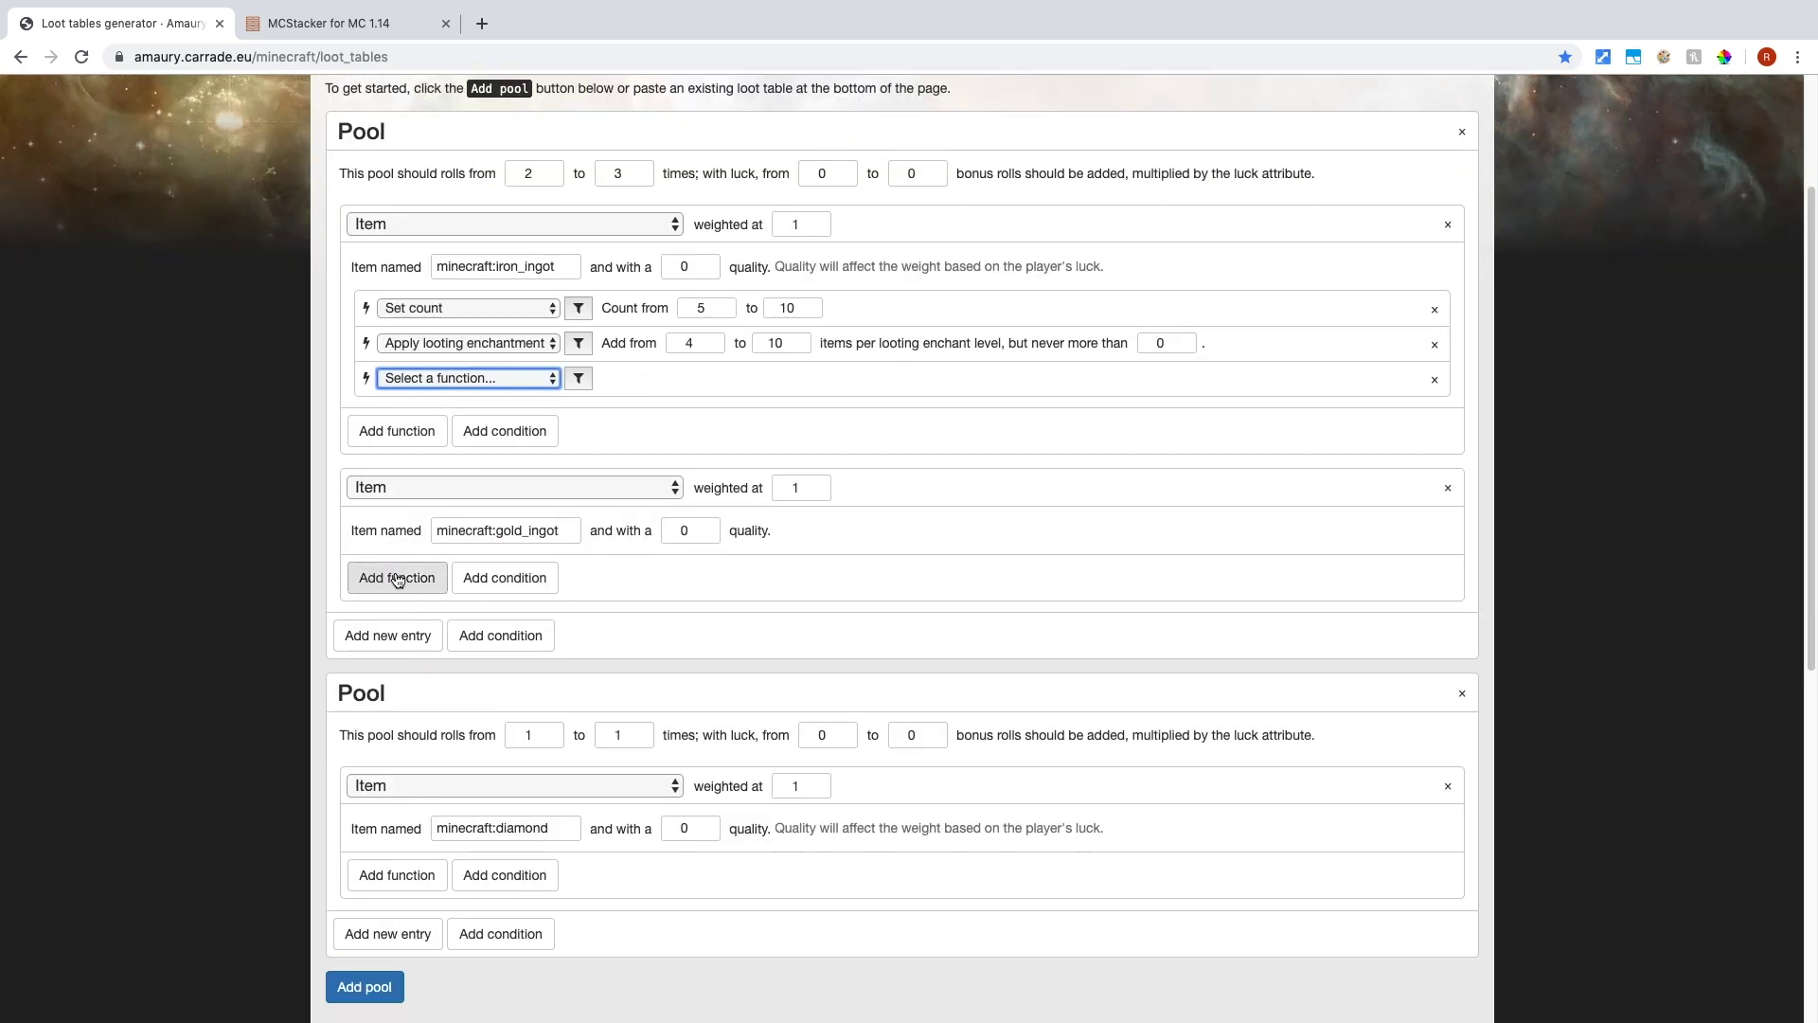
left_click(397, 578)
left_click(434, 575)
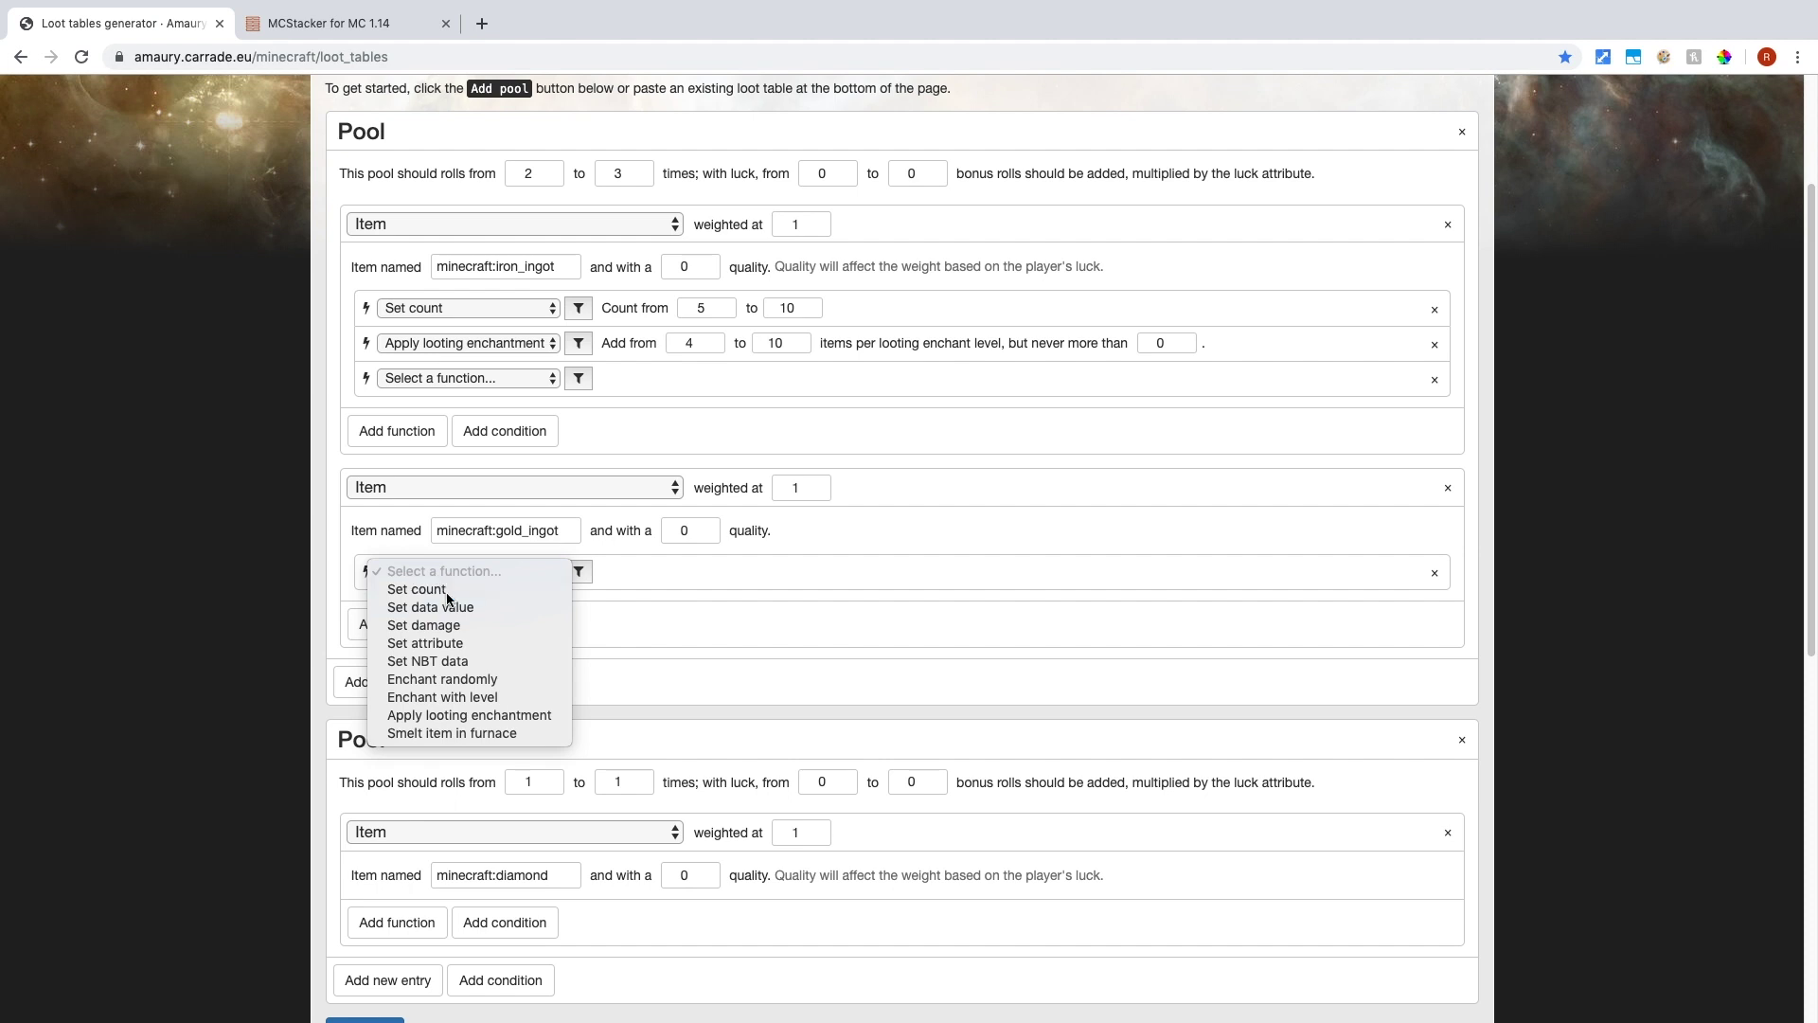
left_click(448, 591)
left_click(810, 573)
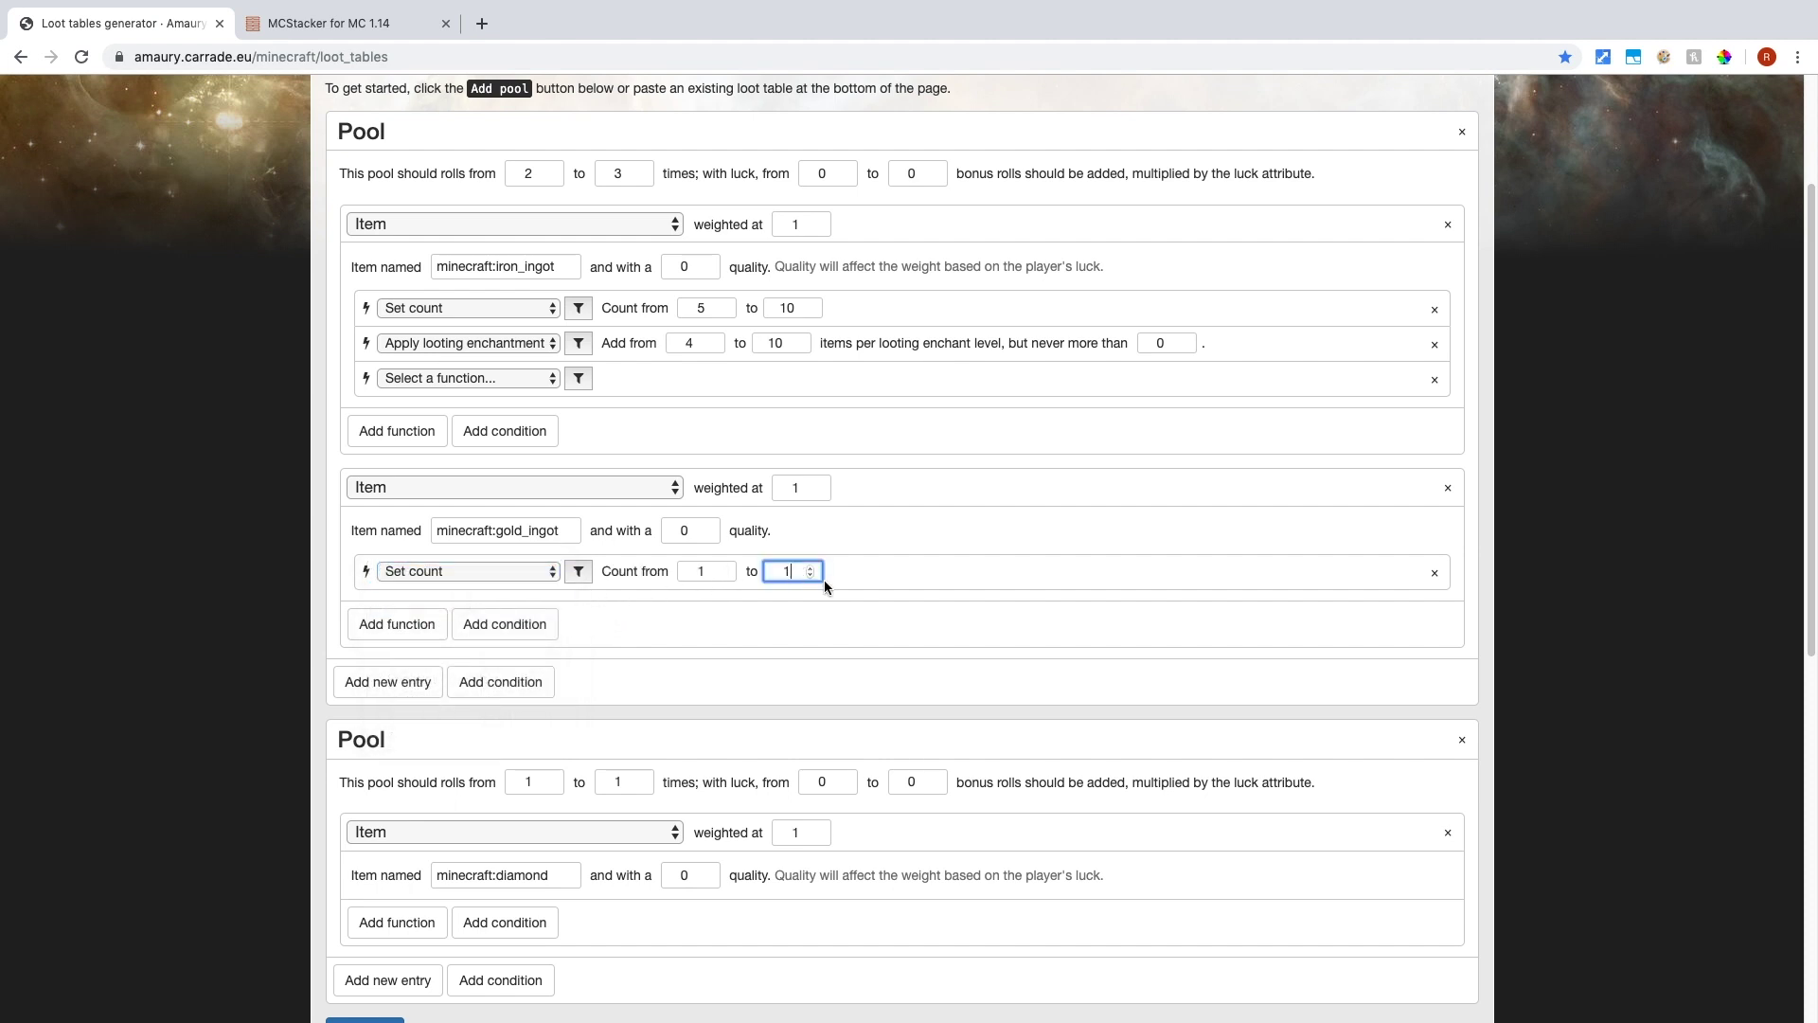
key("BackSpace")
type("4")
left_click(189, 682)
Add a Set NBT data function to the diamond entry in the second pool.
scroll(606, 576, "down", 5)
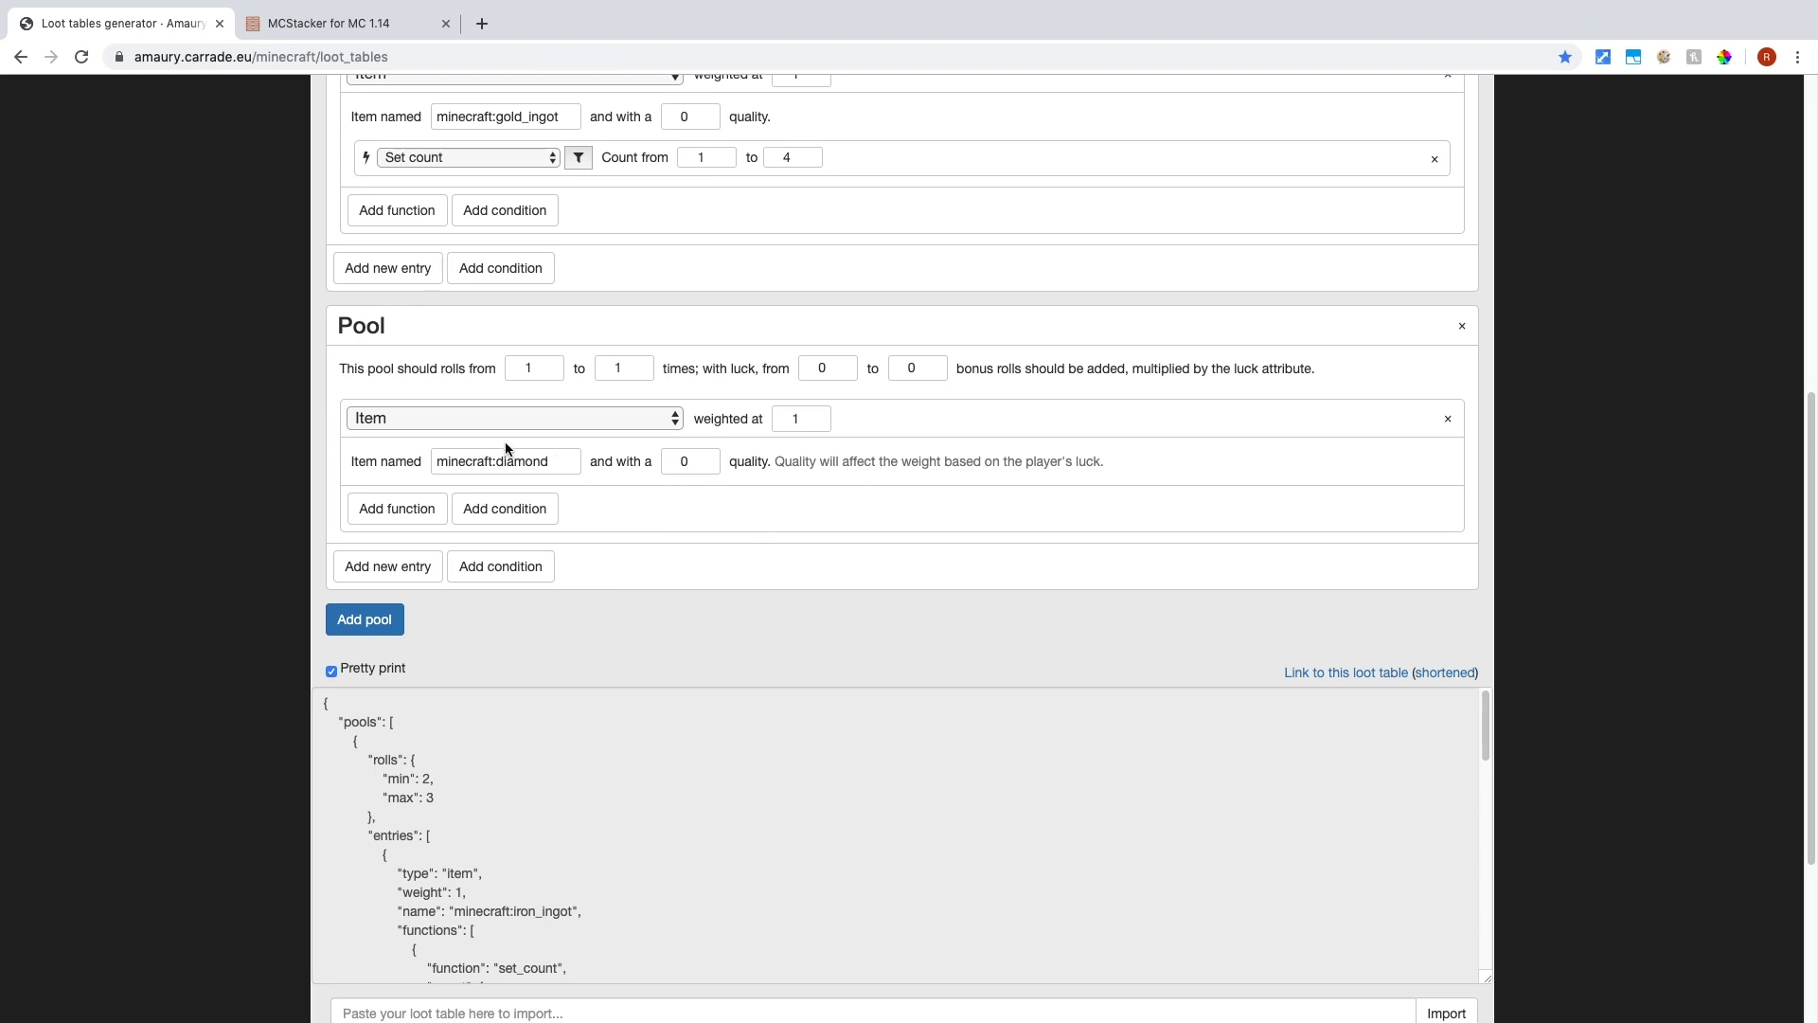
left_click(397, 517)
left_click(442, 504)
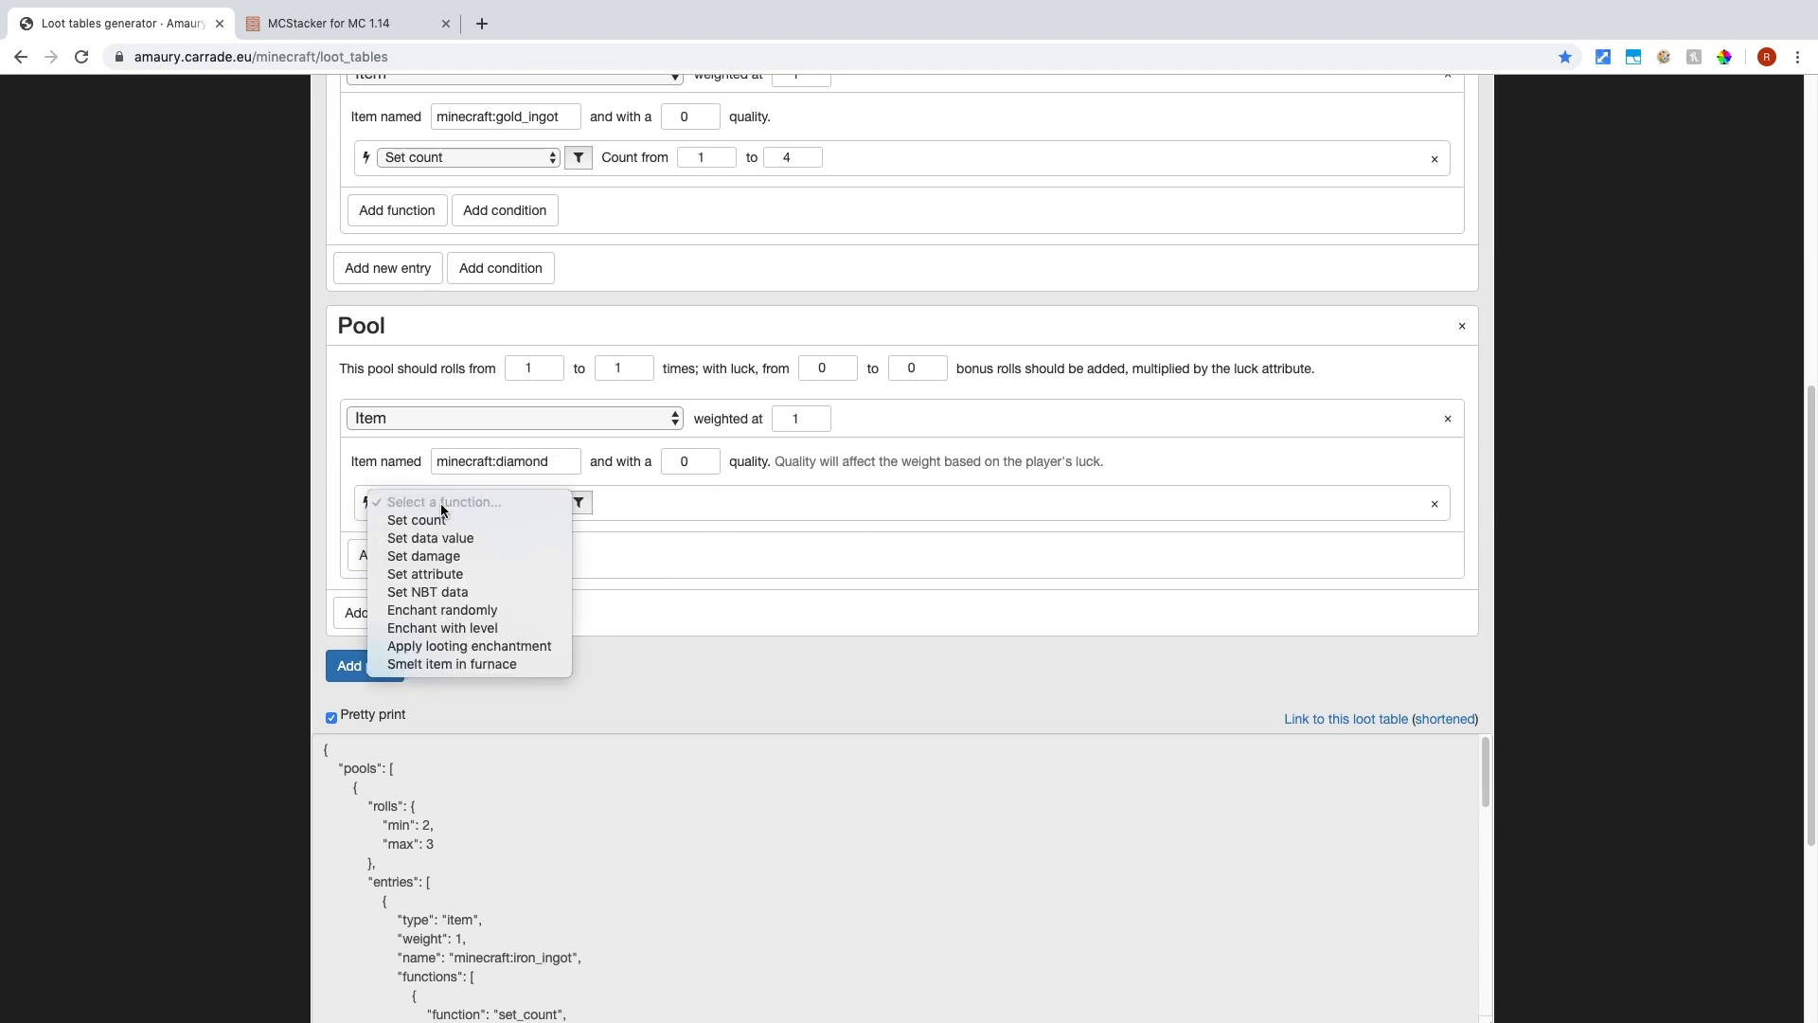
left_click(427, 592)
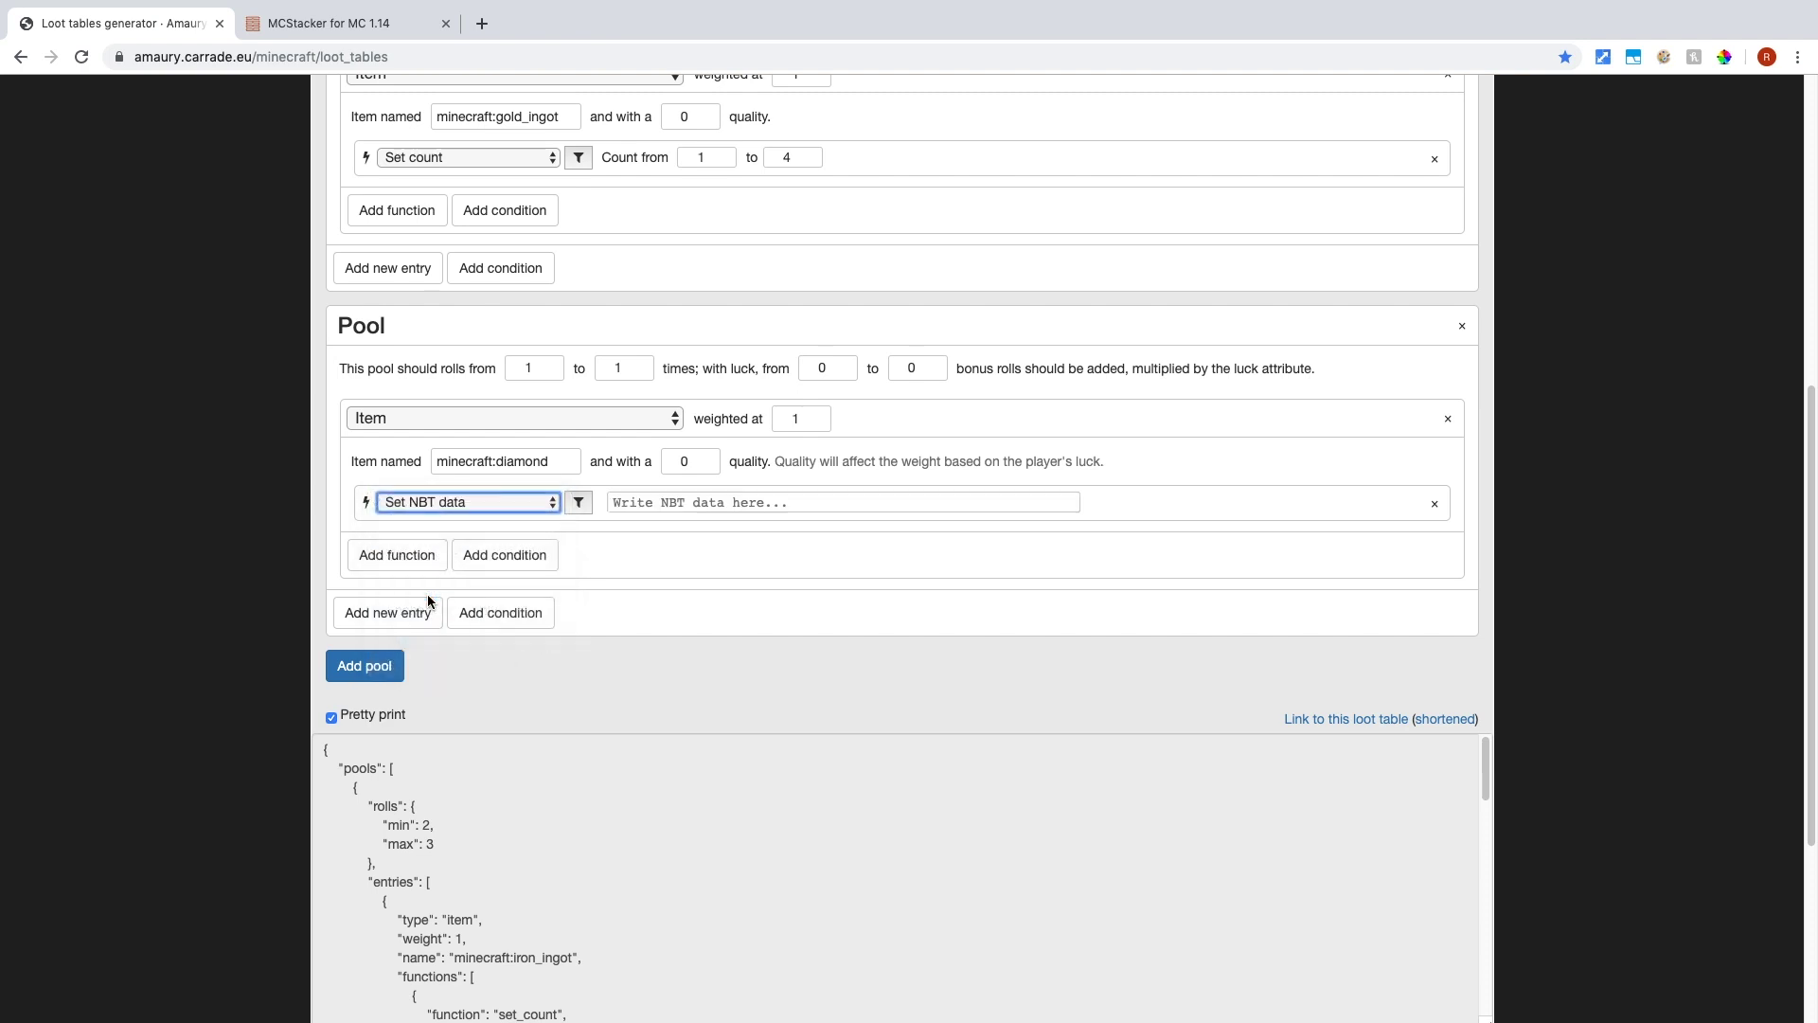
left_click(692, 500)
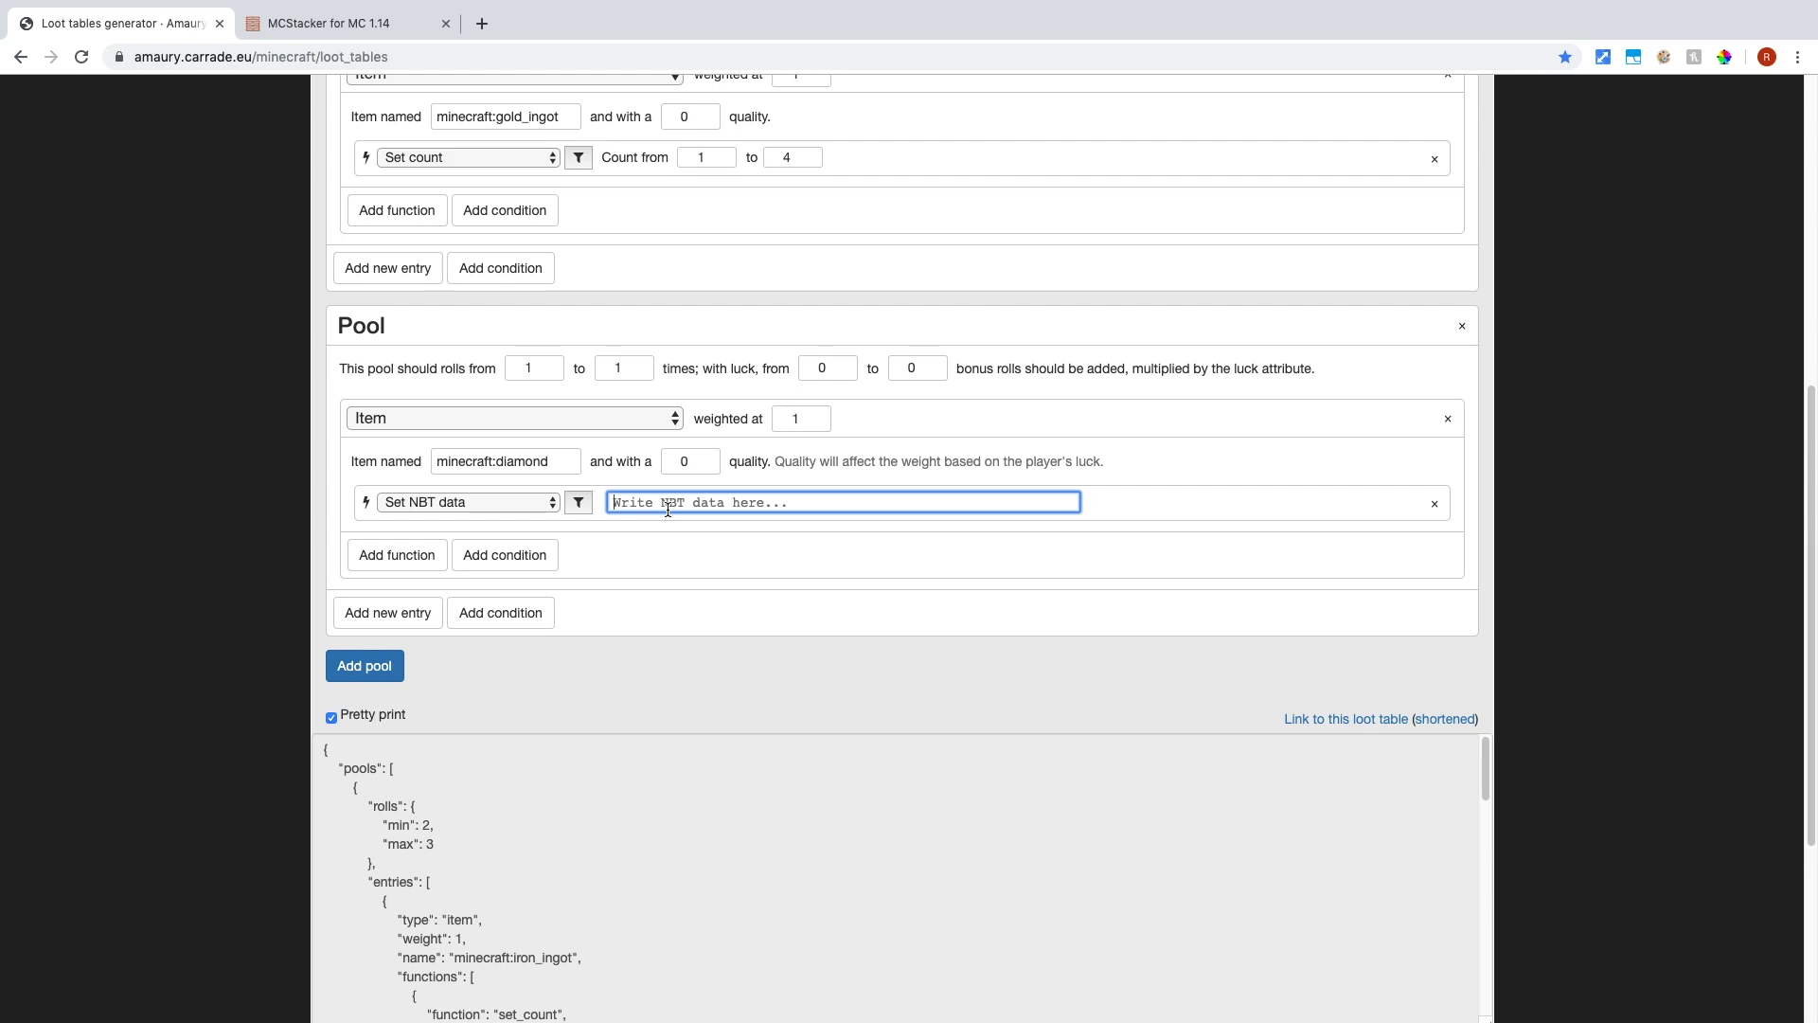
Take the diamond's tags from the give command in the MCStacker tab and enter display:{Name:'{"text":"REE"}'},customthingy:1b as the generator's NBT data.
left_click(313, 22)
scroll(602, 427, "down", 5)
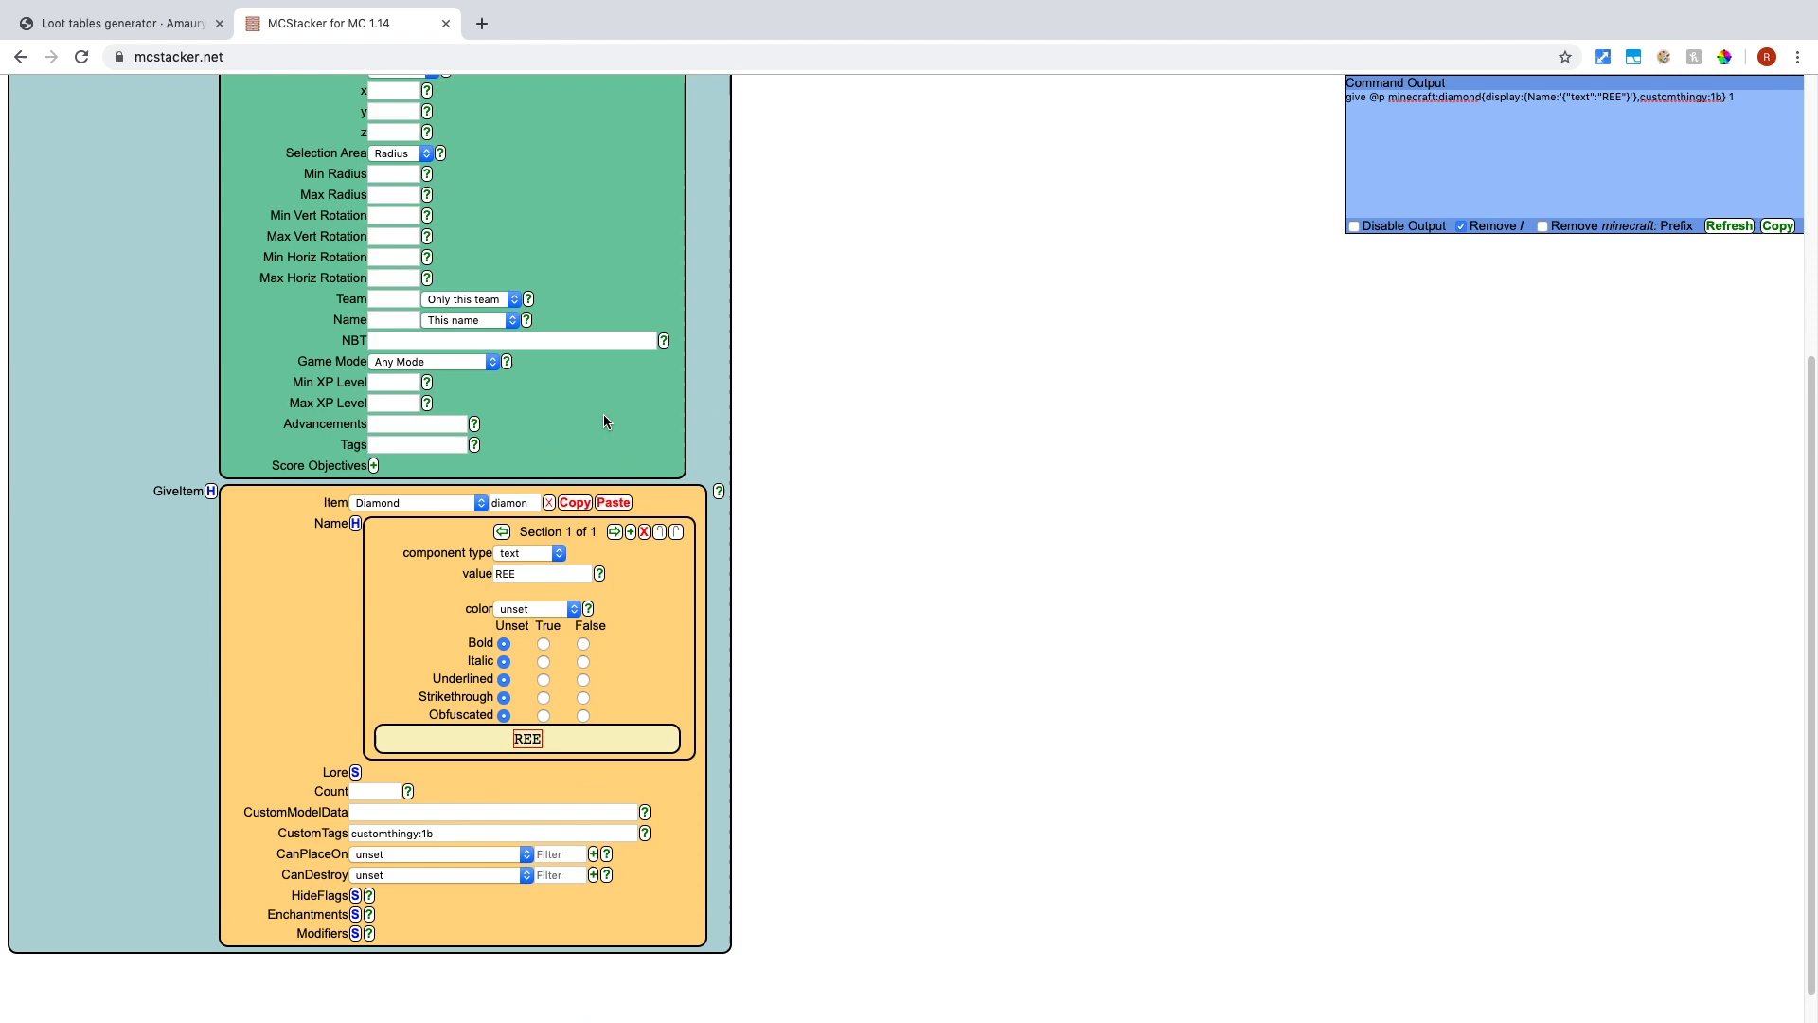
scroll(1785, 100, "up", 5)
left_click(1486, 98)
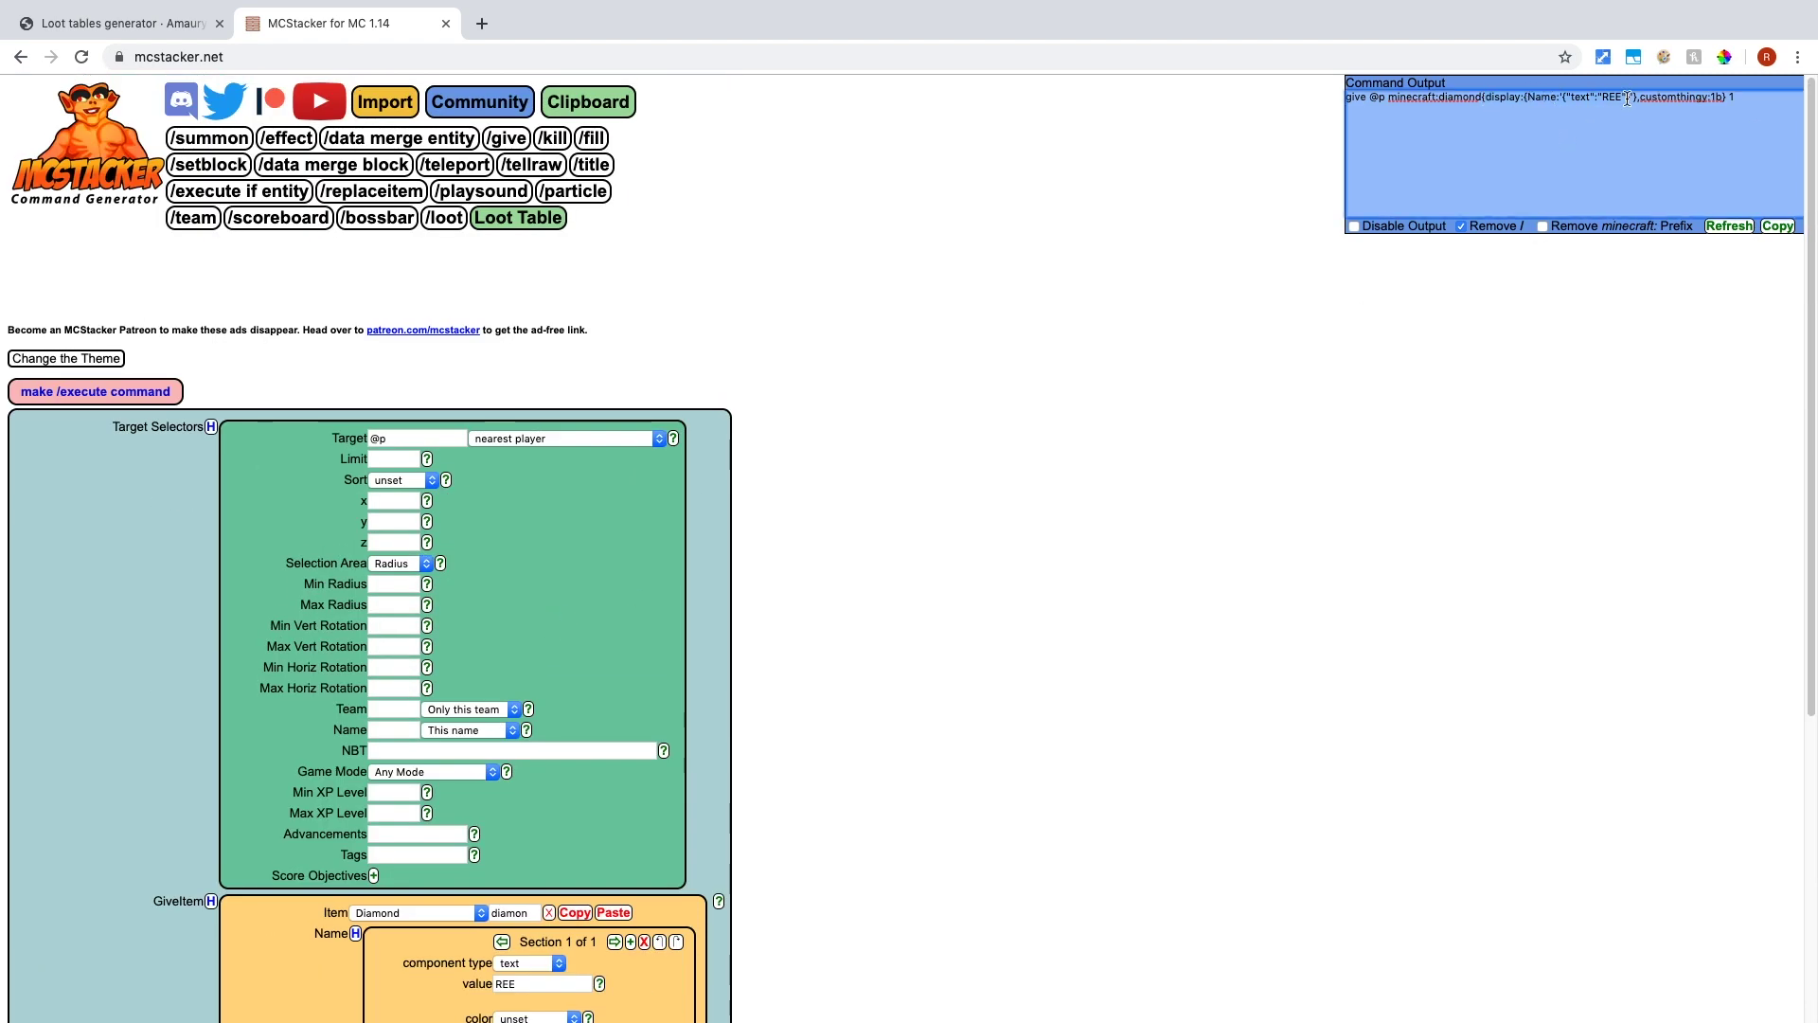
left_click(127, 29)
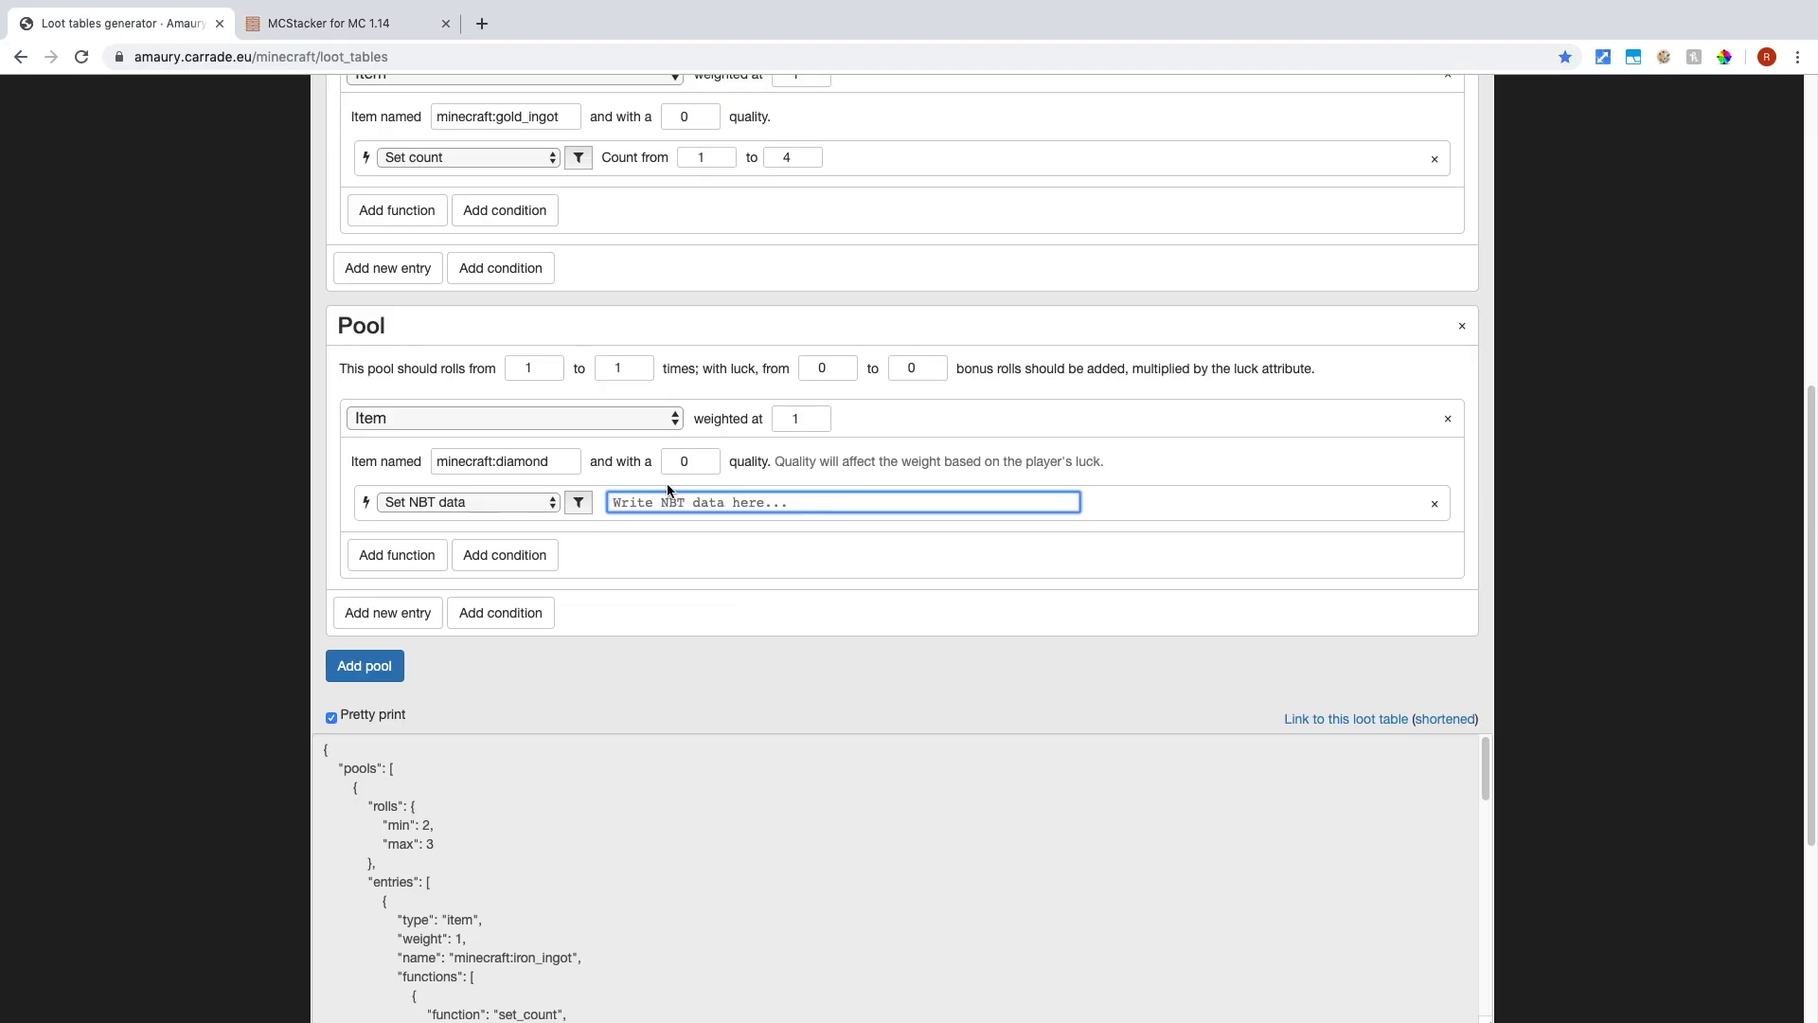
type("display:{Name:'{\"text\":\"REE\"}'},customthingy:1b")
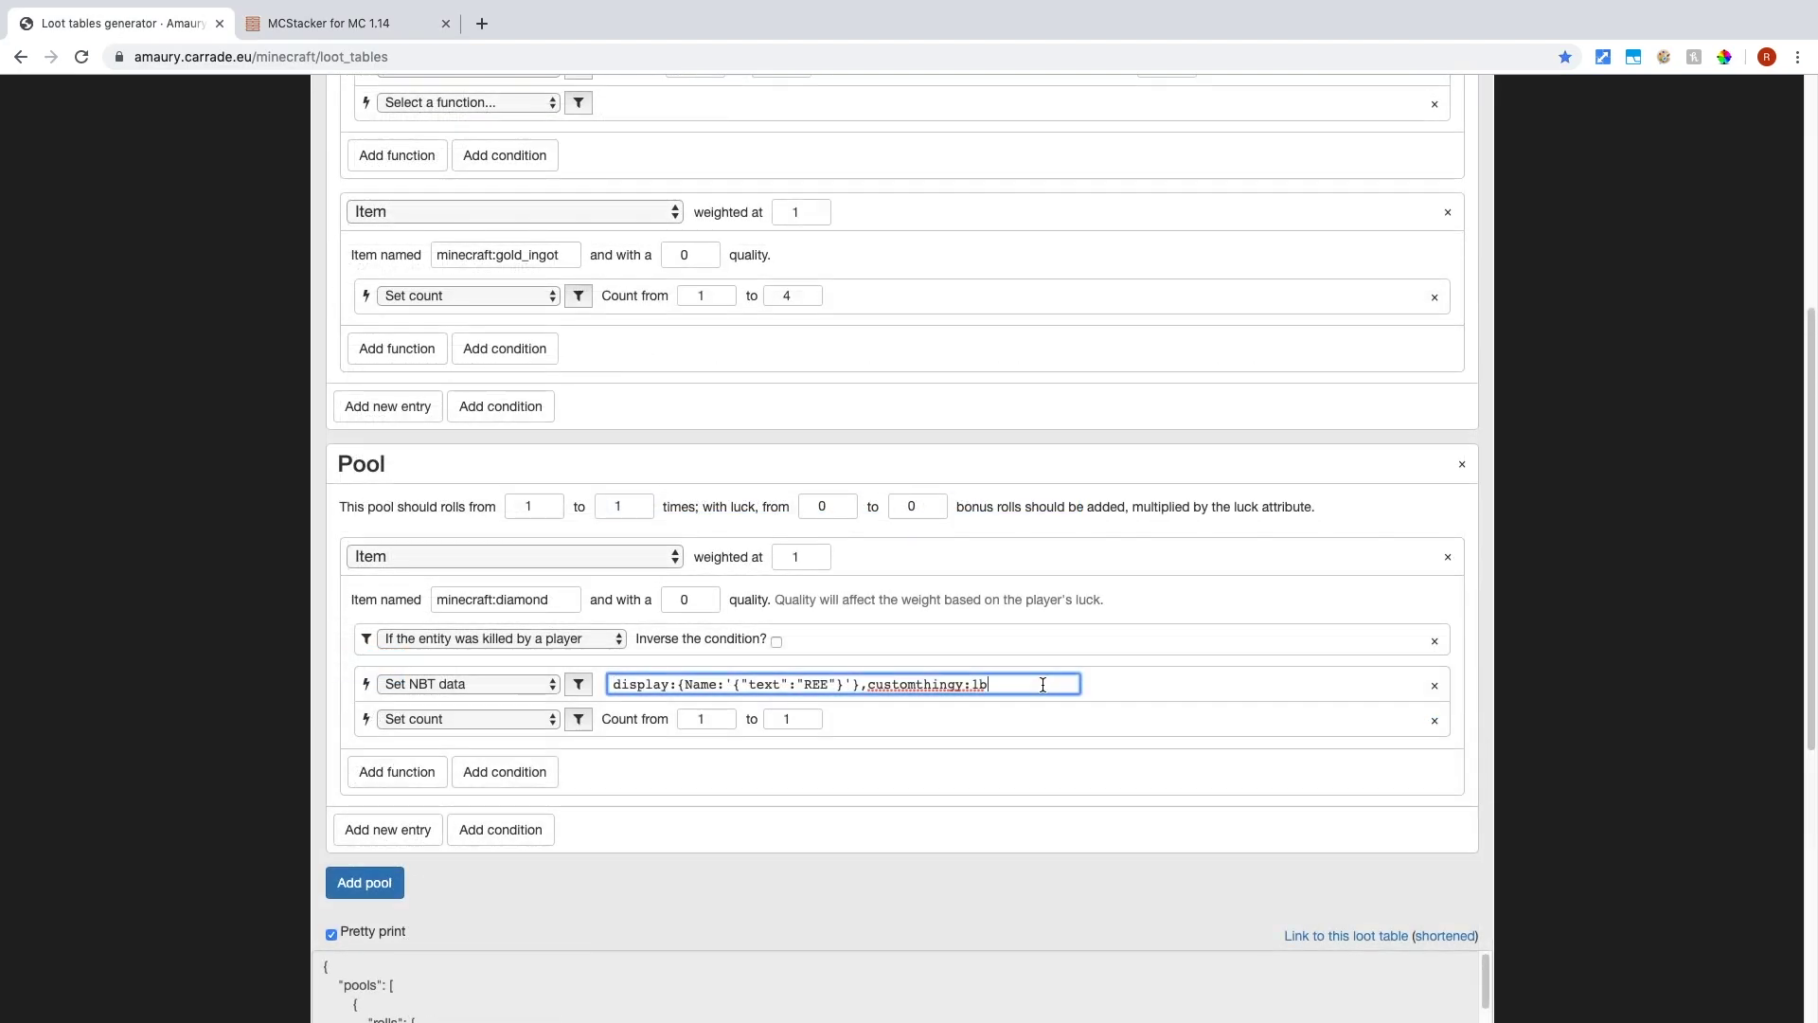
Enclose the diamond's NBT data in curly braces so it reads {display:{Name:'{"text":"REE"}'},customthingy:1b}.
key("BackSpace")
left_click(611, 685)
type("{")
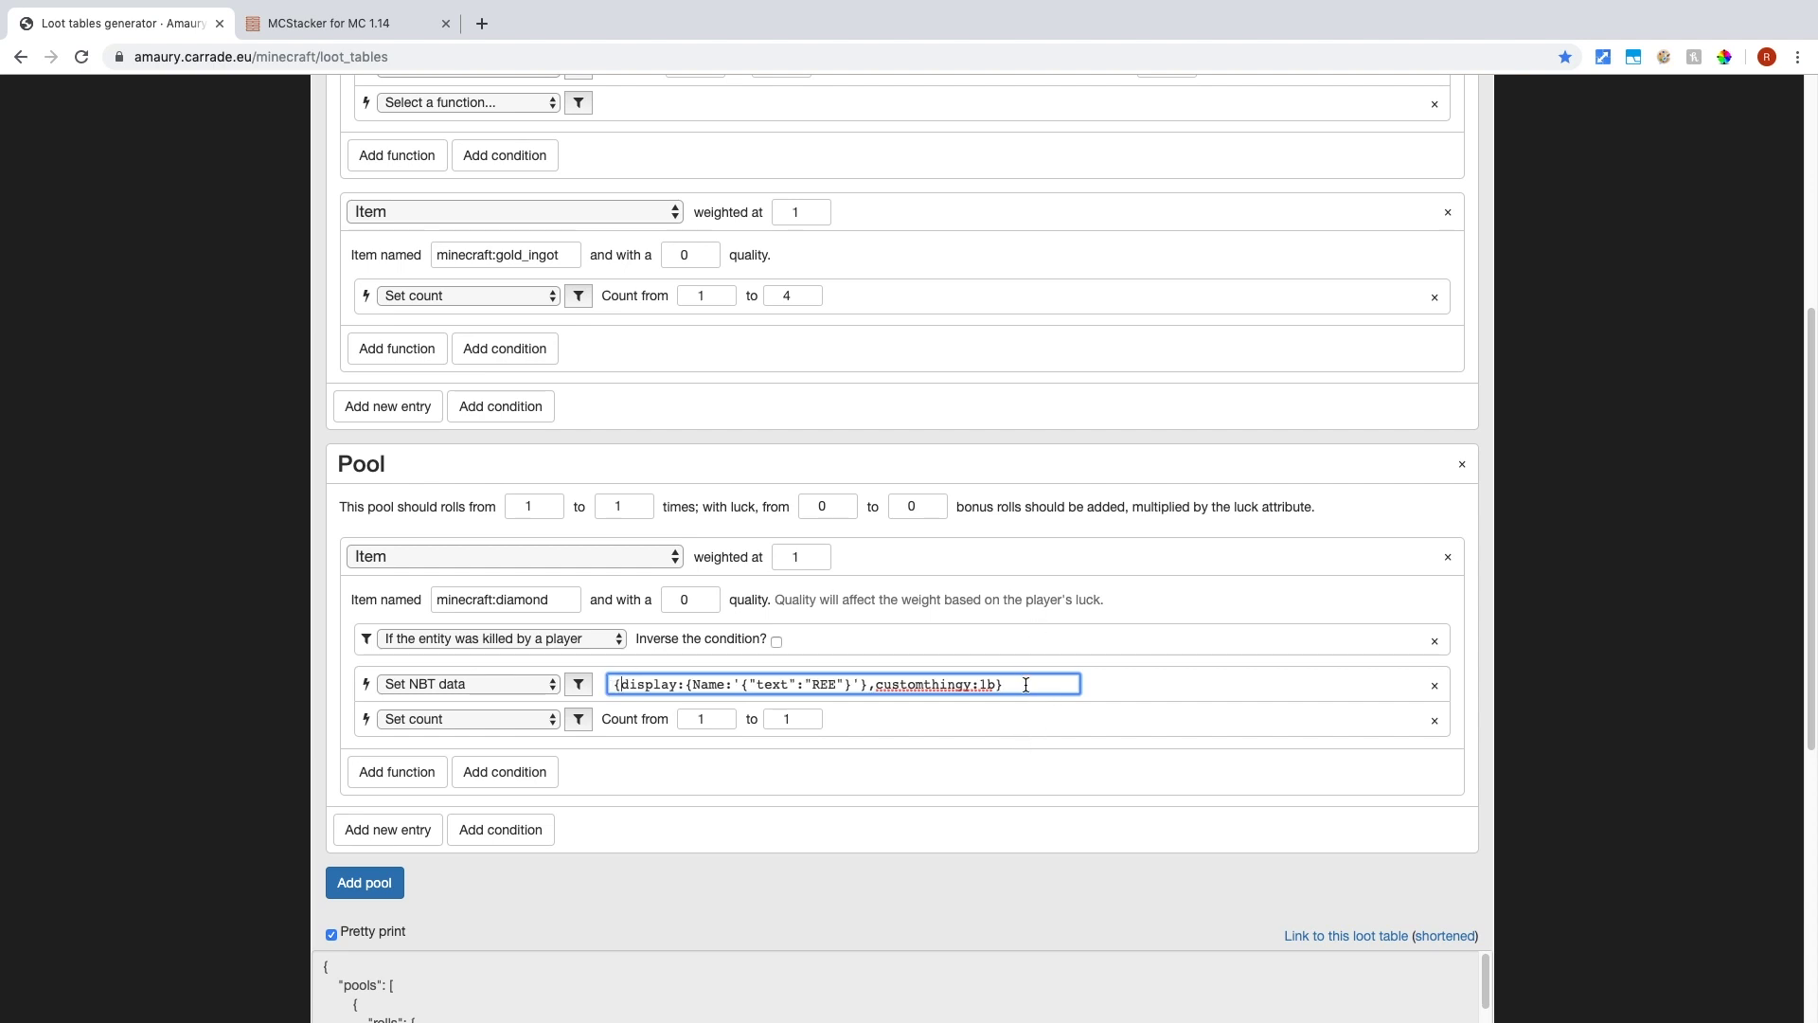
type("}")
left_click_drag(1006, 684, 525, 686)
Make the diamond entry's additional function Set count, and discard the extra blank function added below it.
left_click(464, 493)
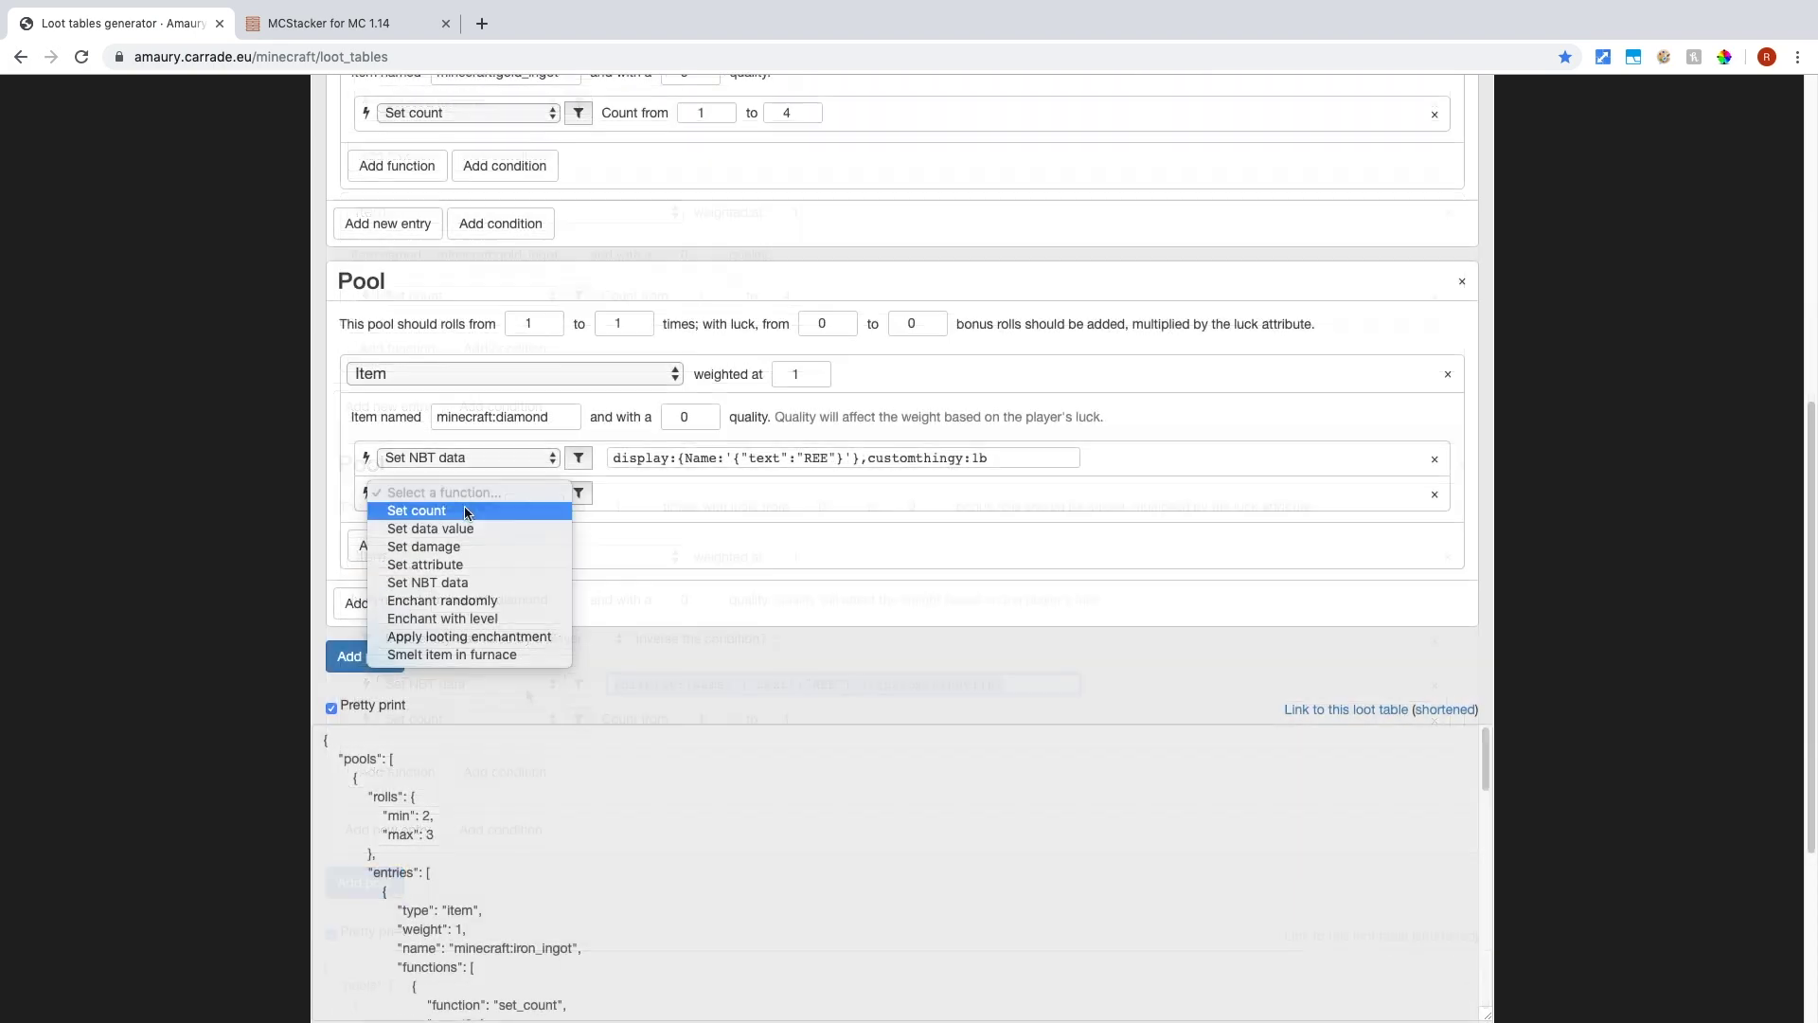
left_click(464, 508)
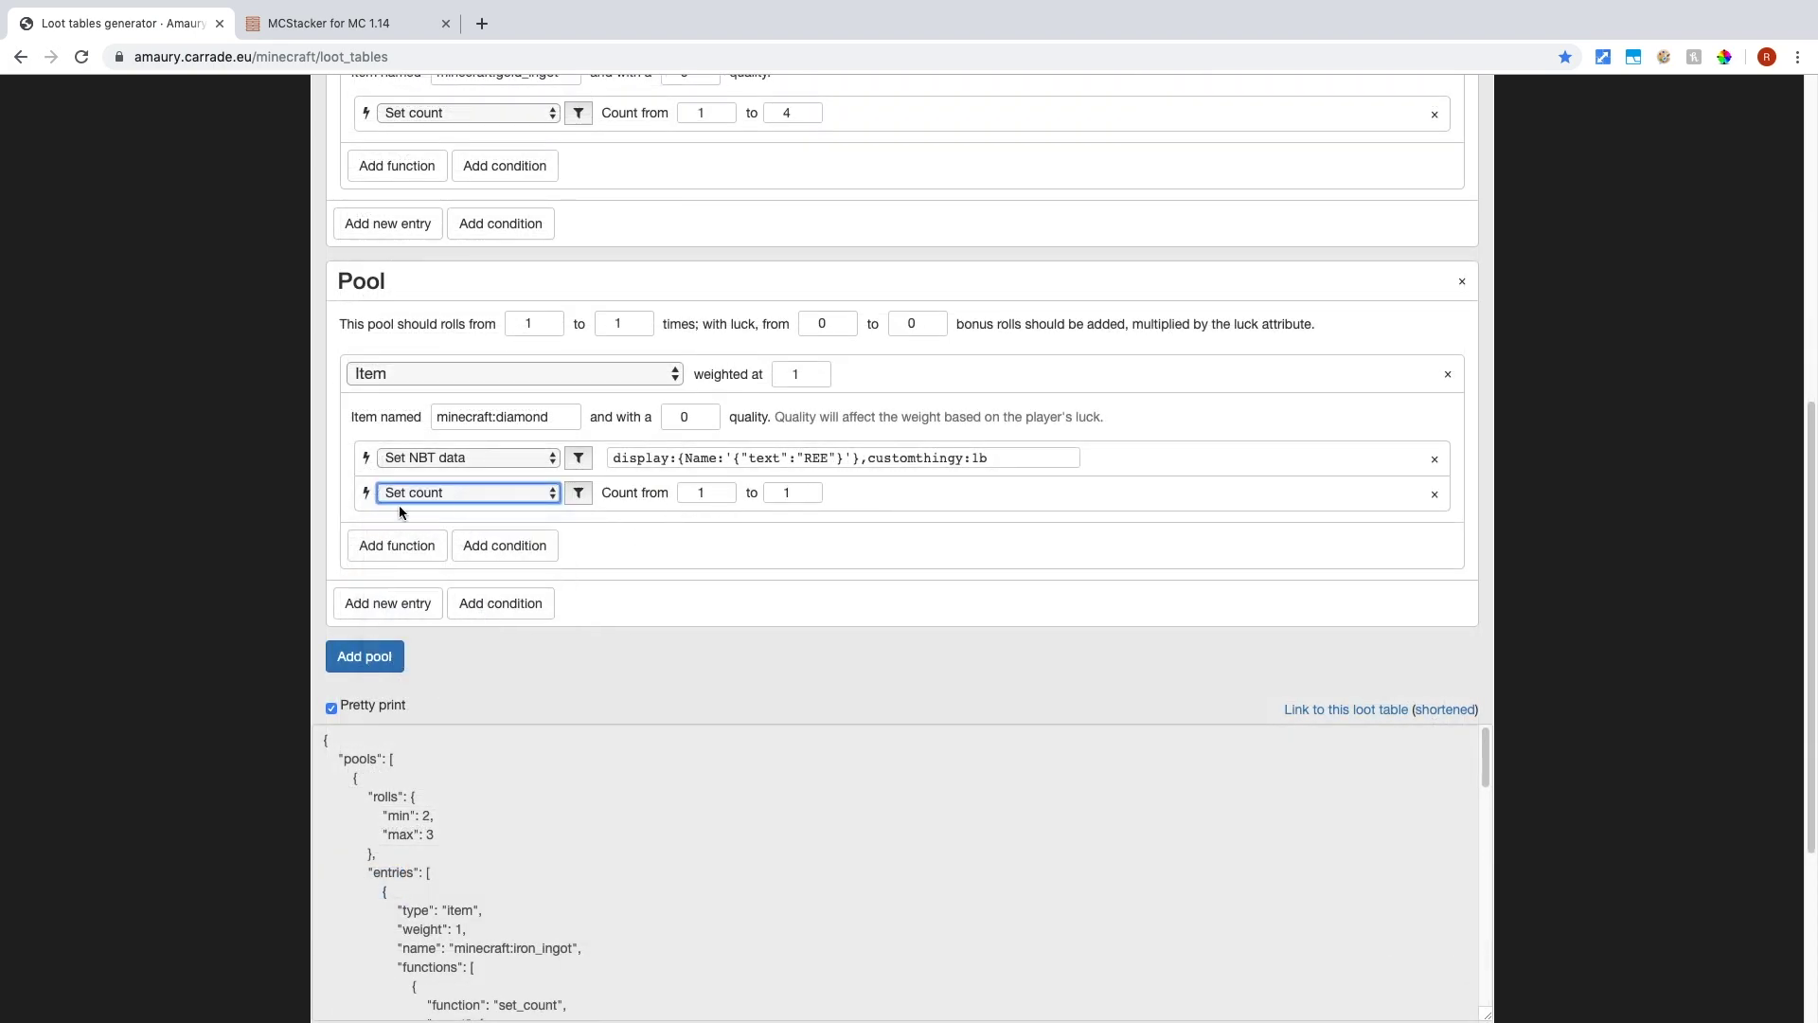
left_click(406, 558)
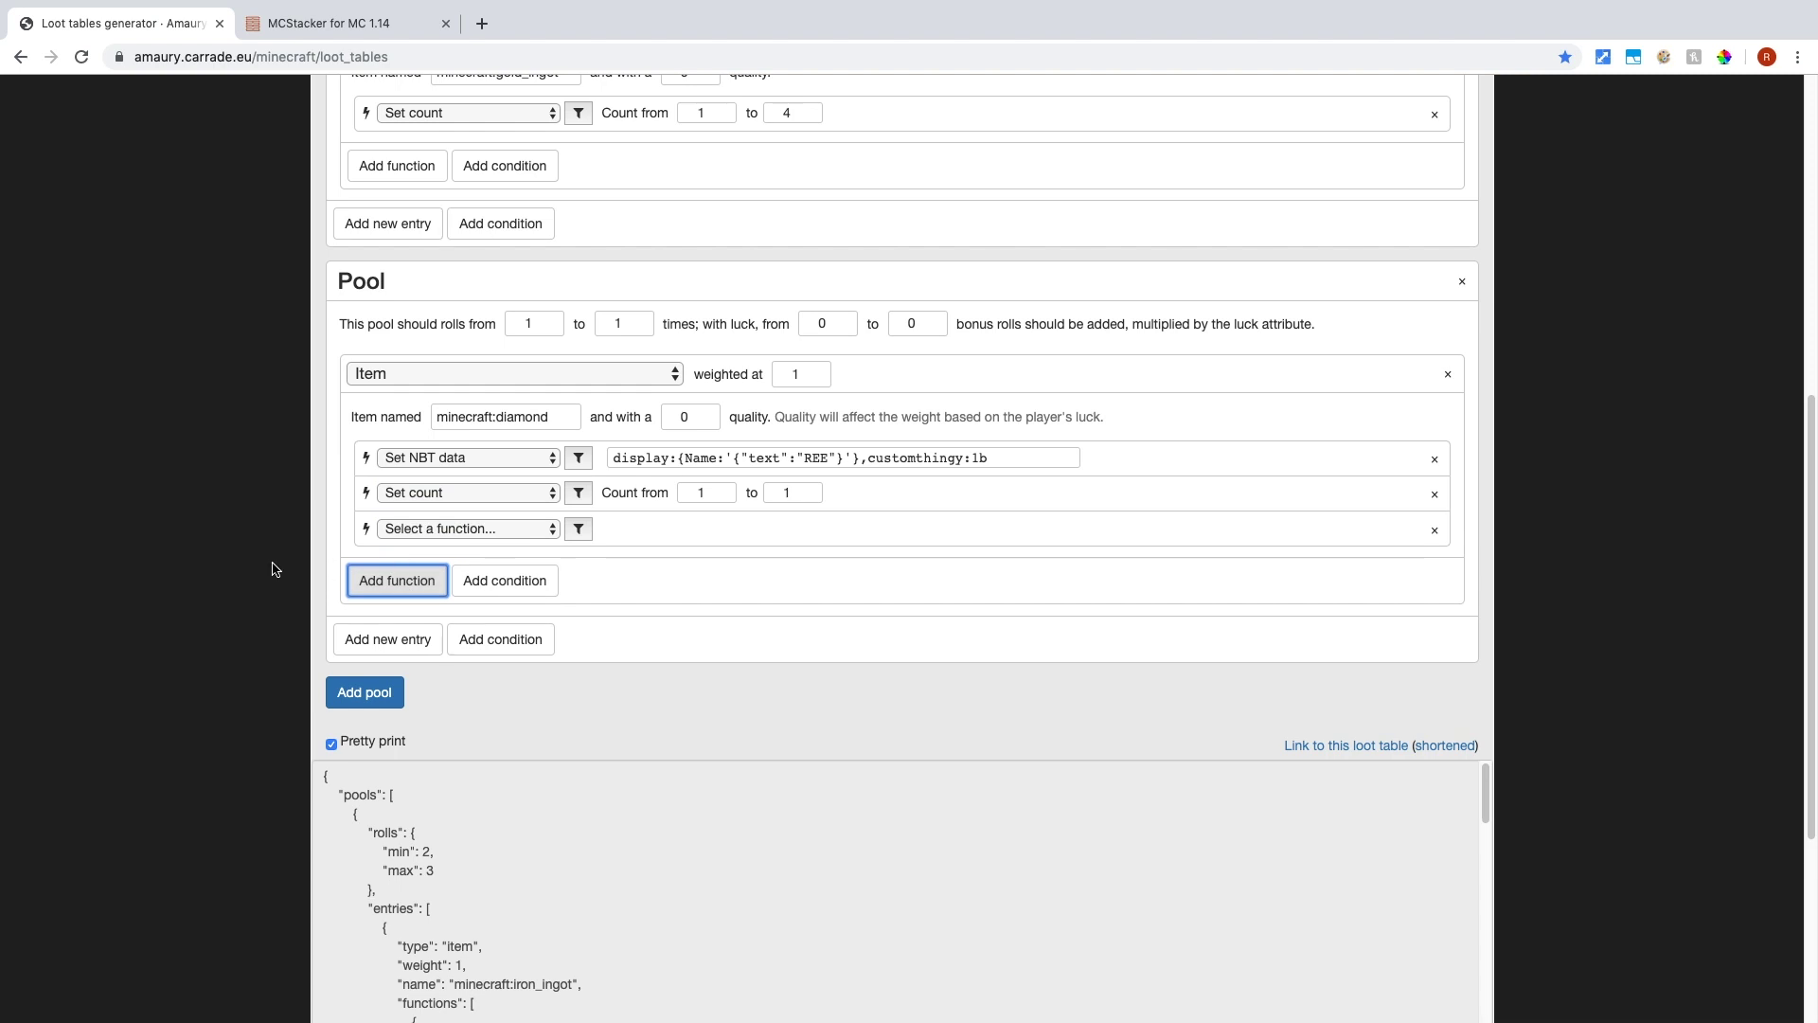
left_click(1435, 528)
Add a condition to the diamond entry requiring that the entity was killed by a player.
left_click(521, 545)
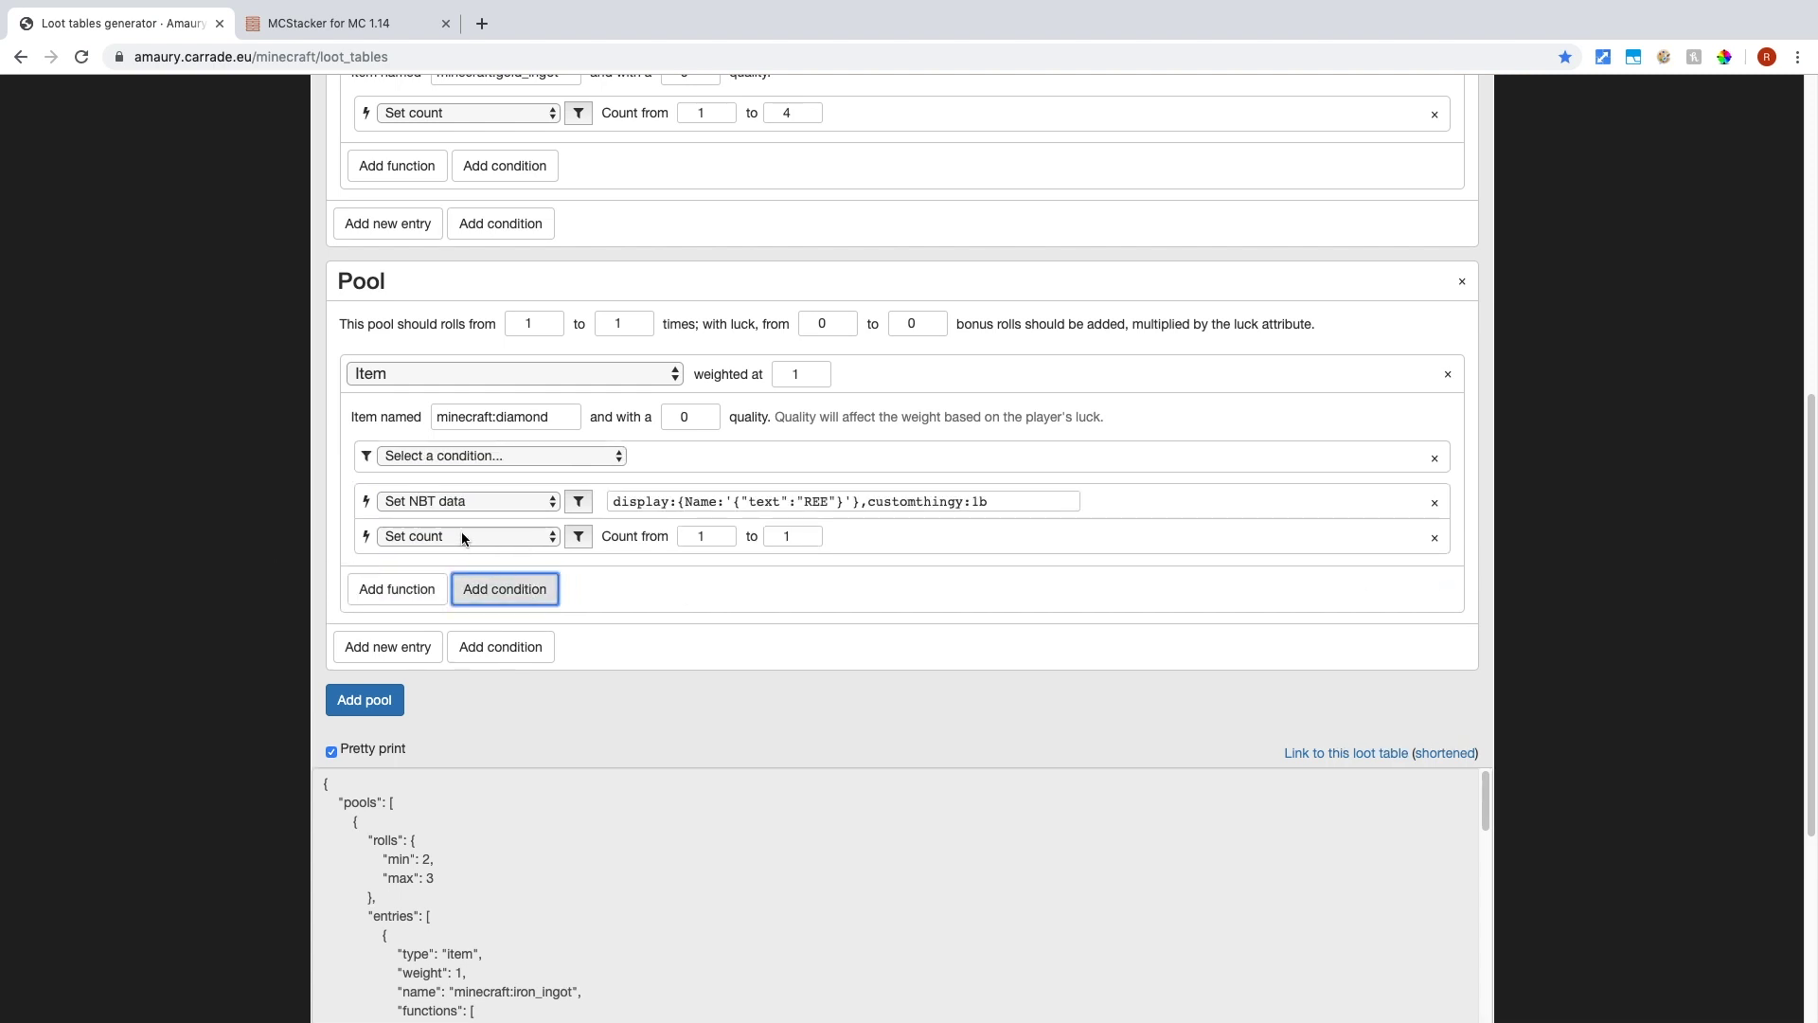
left_click(490, 459)
left_click(488, 474)
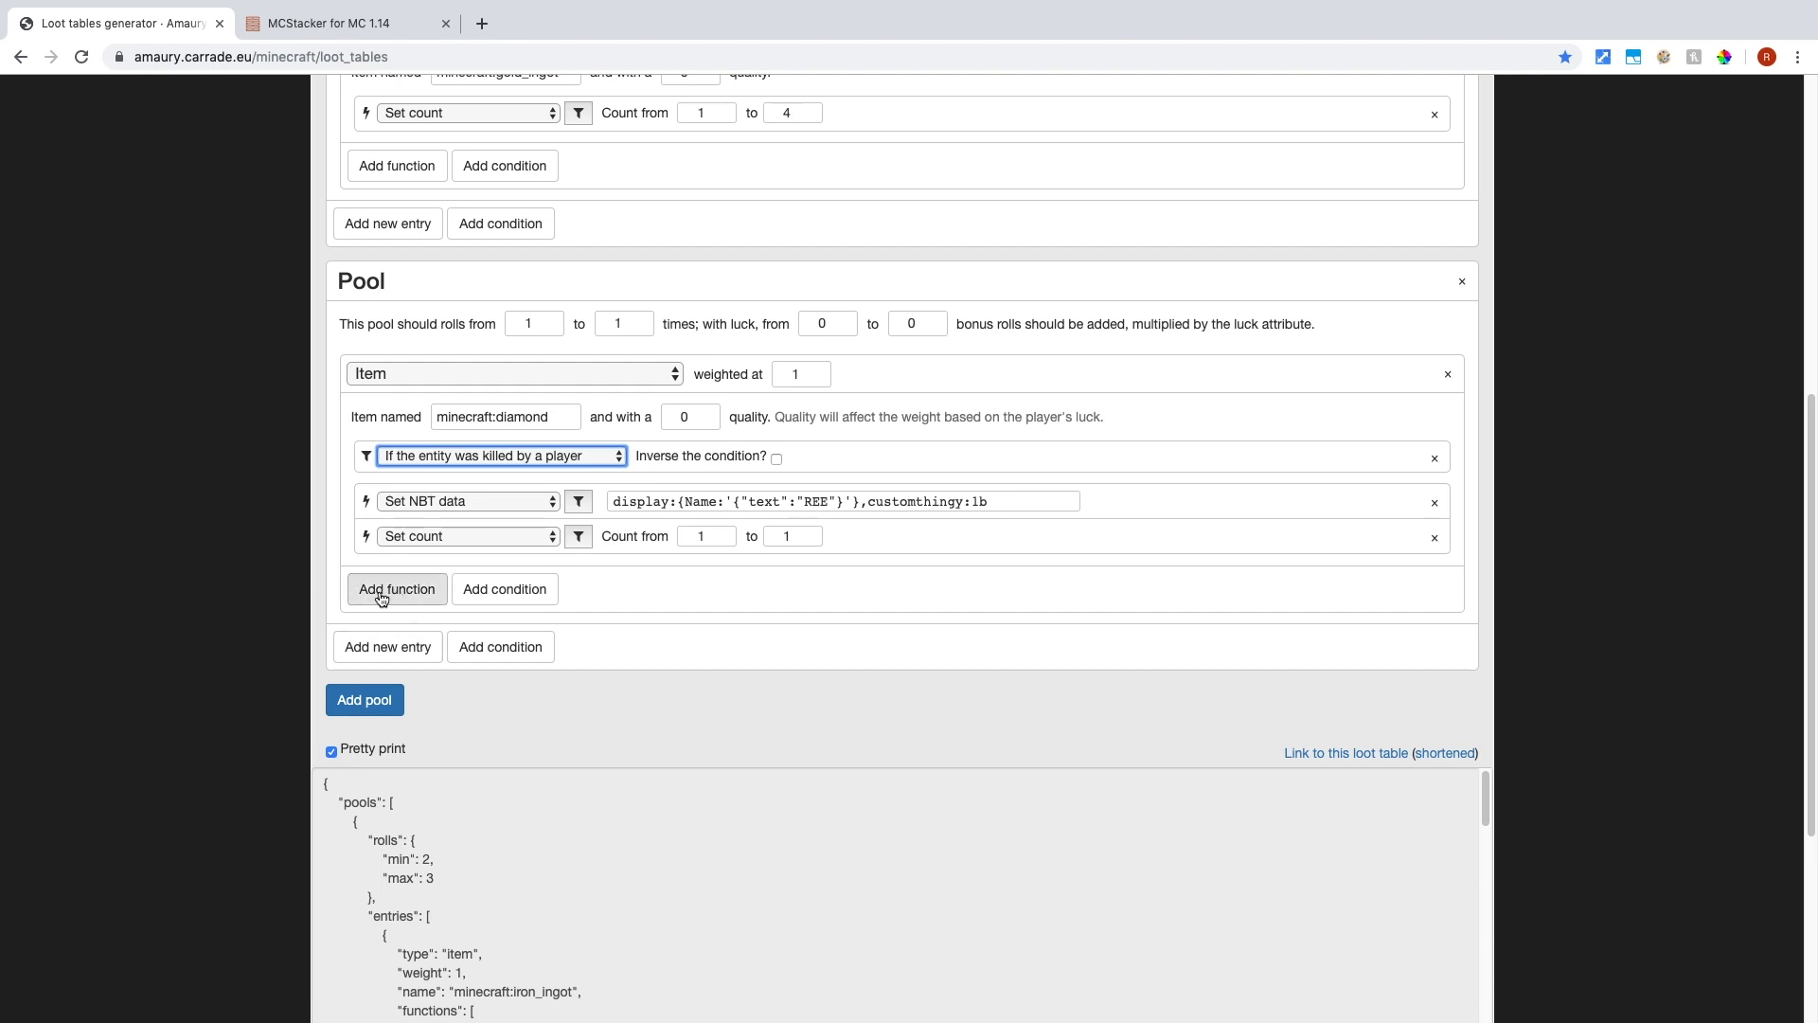
Review both pools and select the entire generated loot table JSON, from the opening brace to the closing one.
scroll(516, 606, "up", 4)
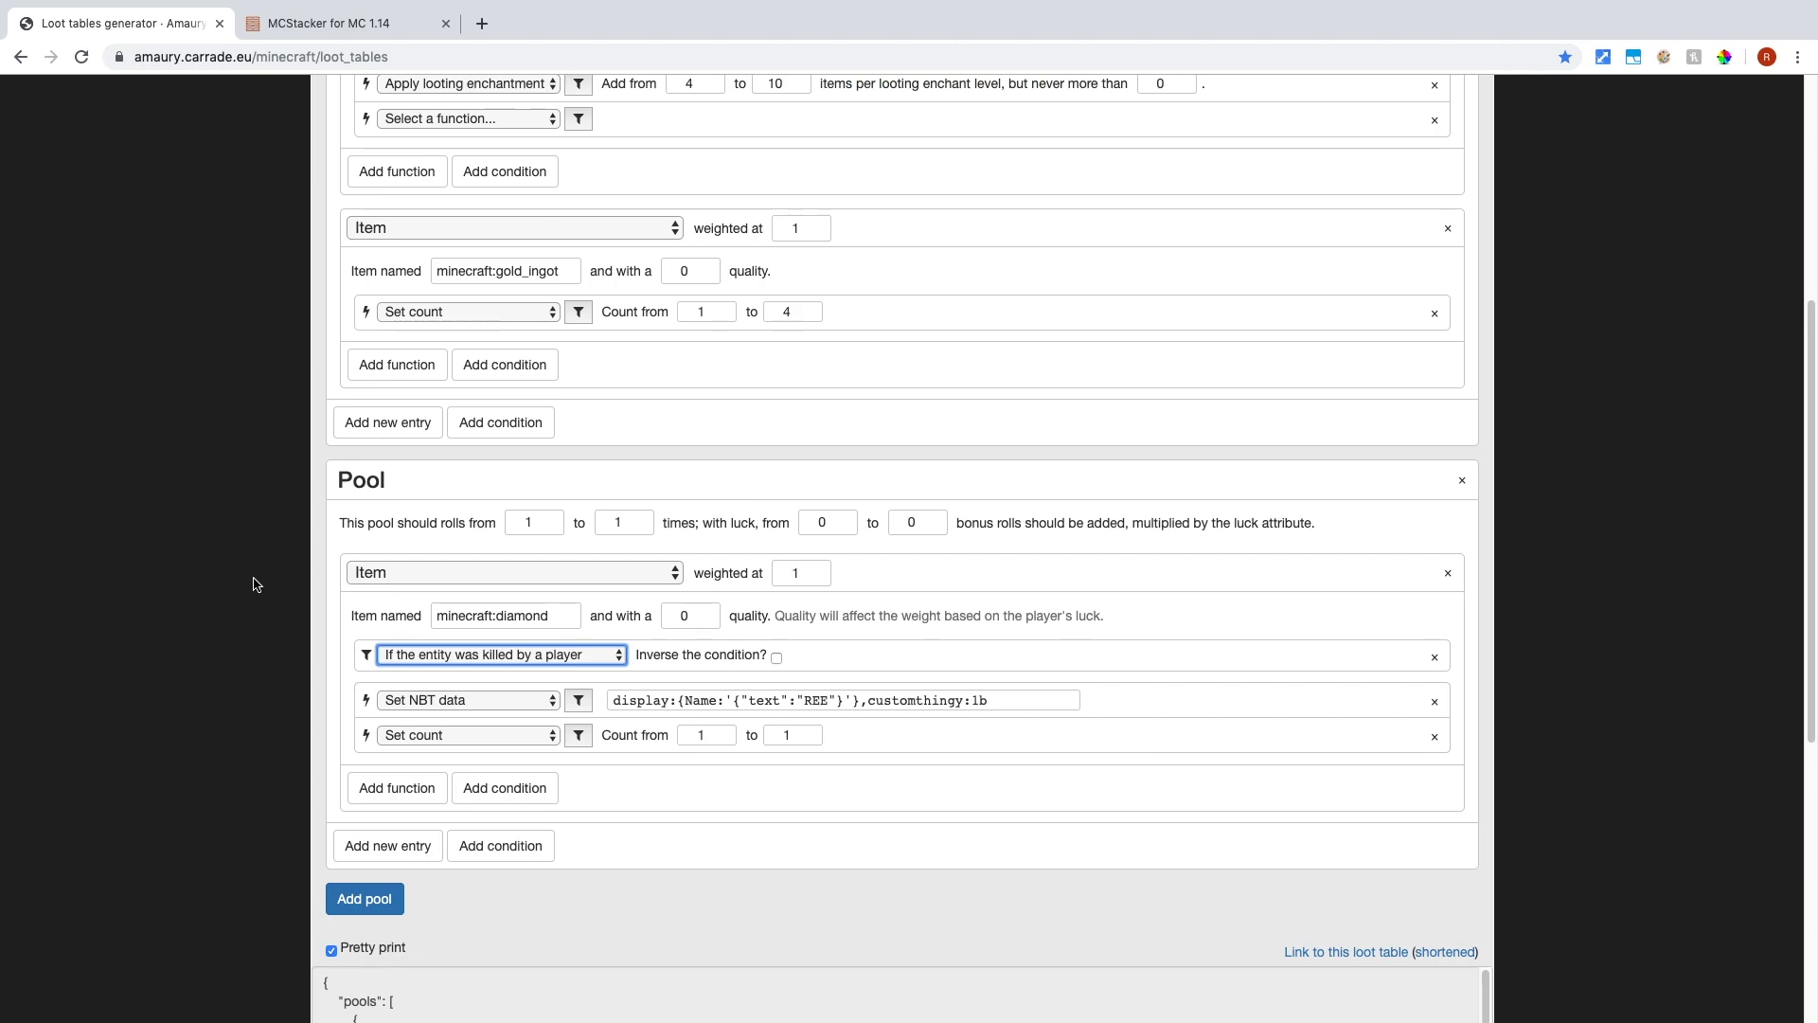
scroll(652, 500, "up", 5)
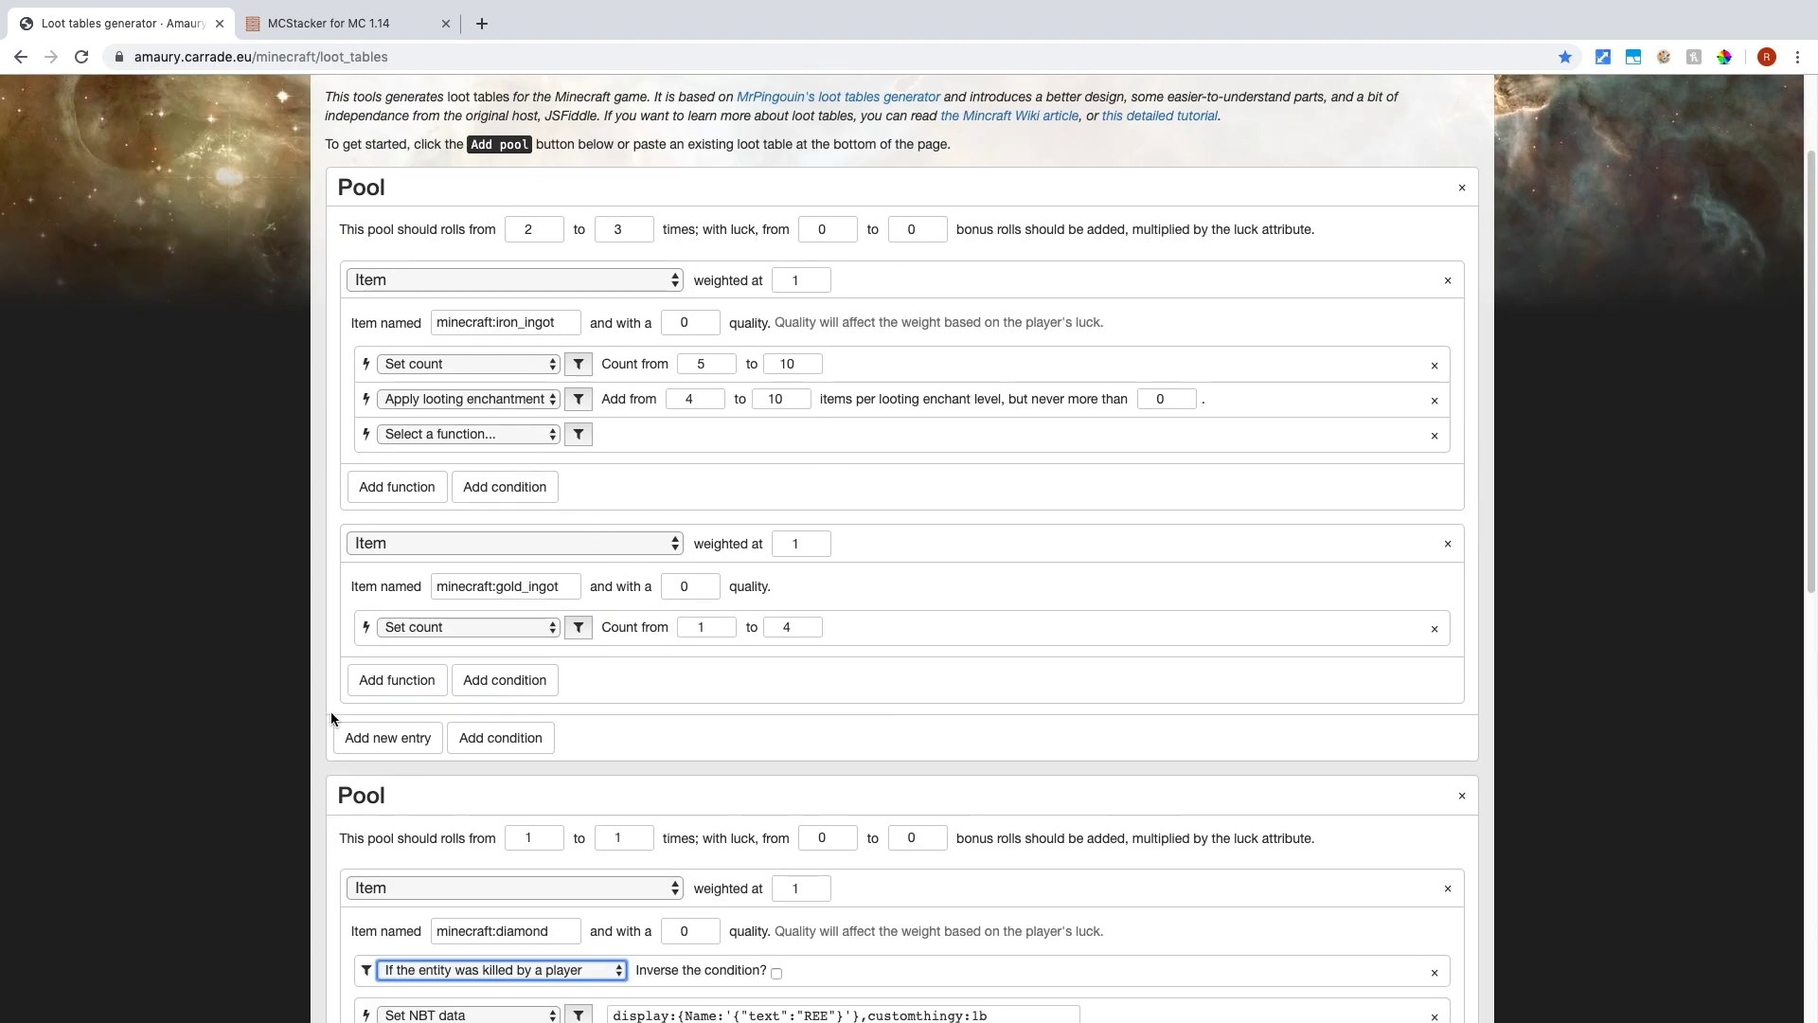
scroll(331, 711, "up", 2)
scroll(327, 691, "down", 12)
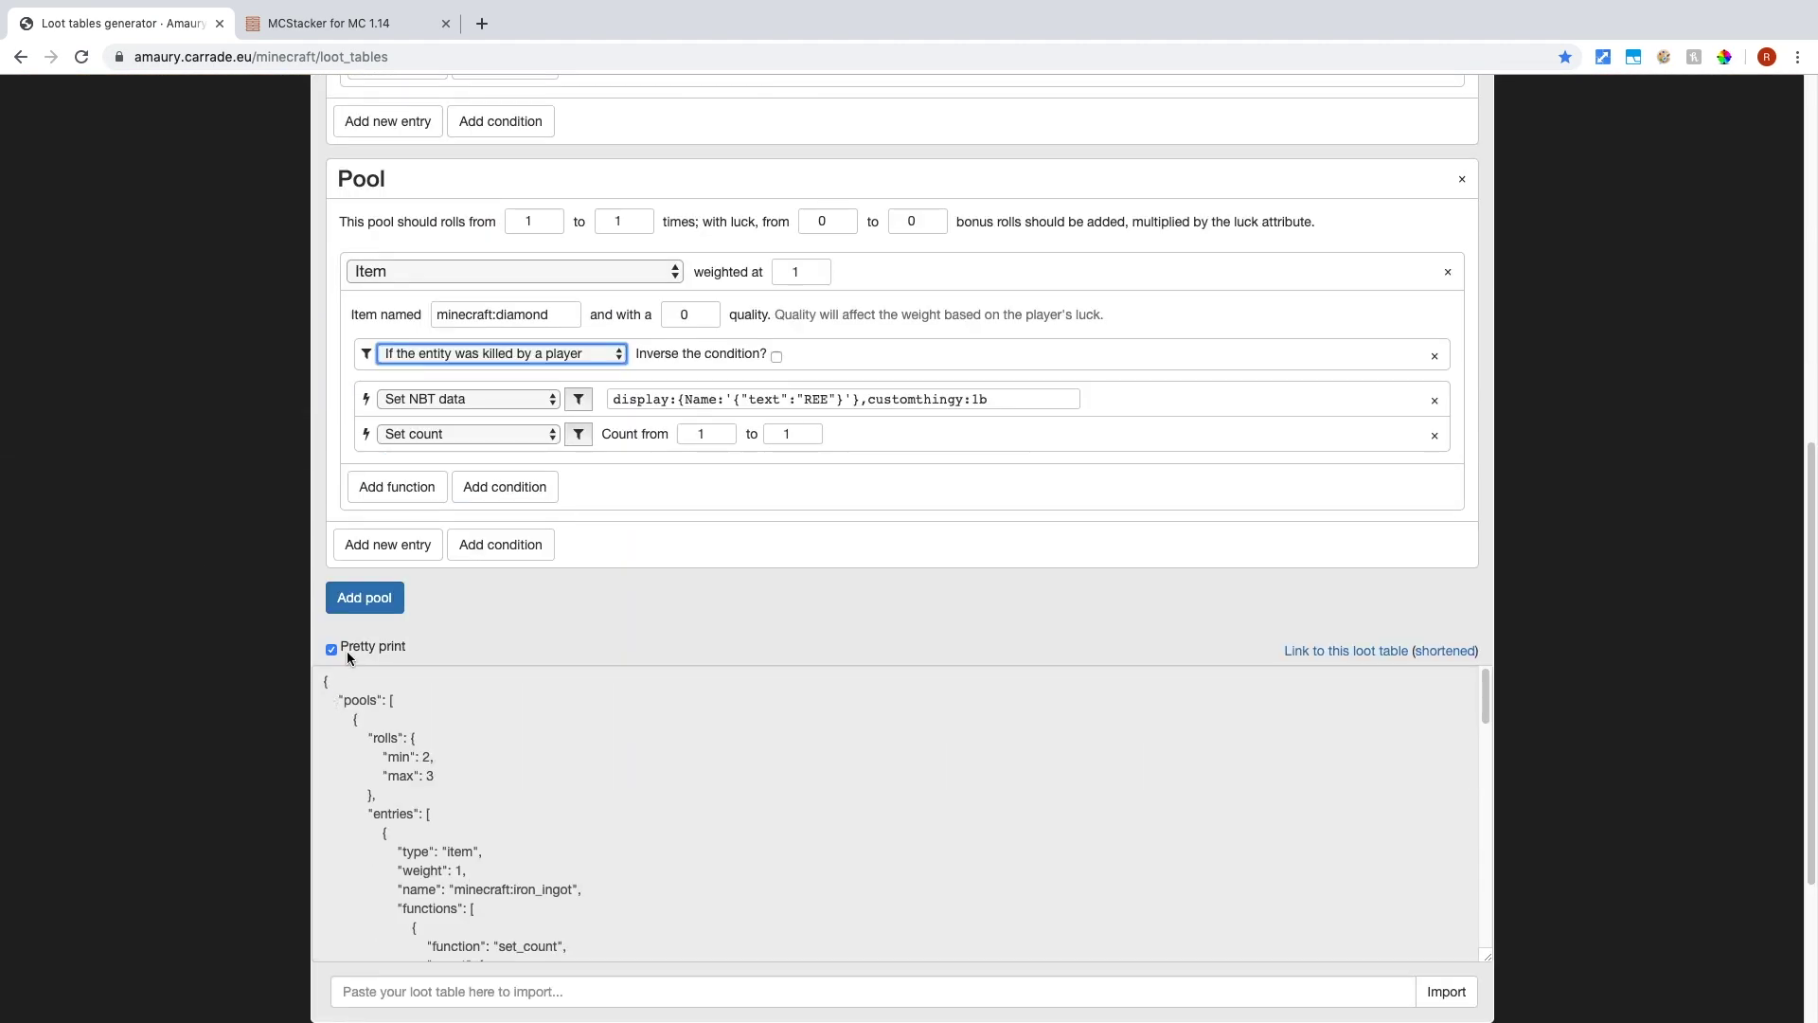
left_click(342, 698)
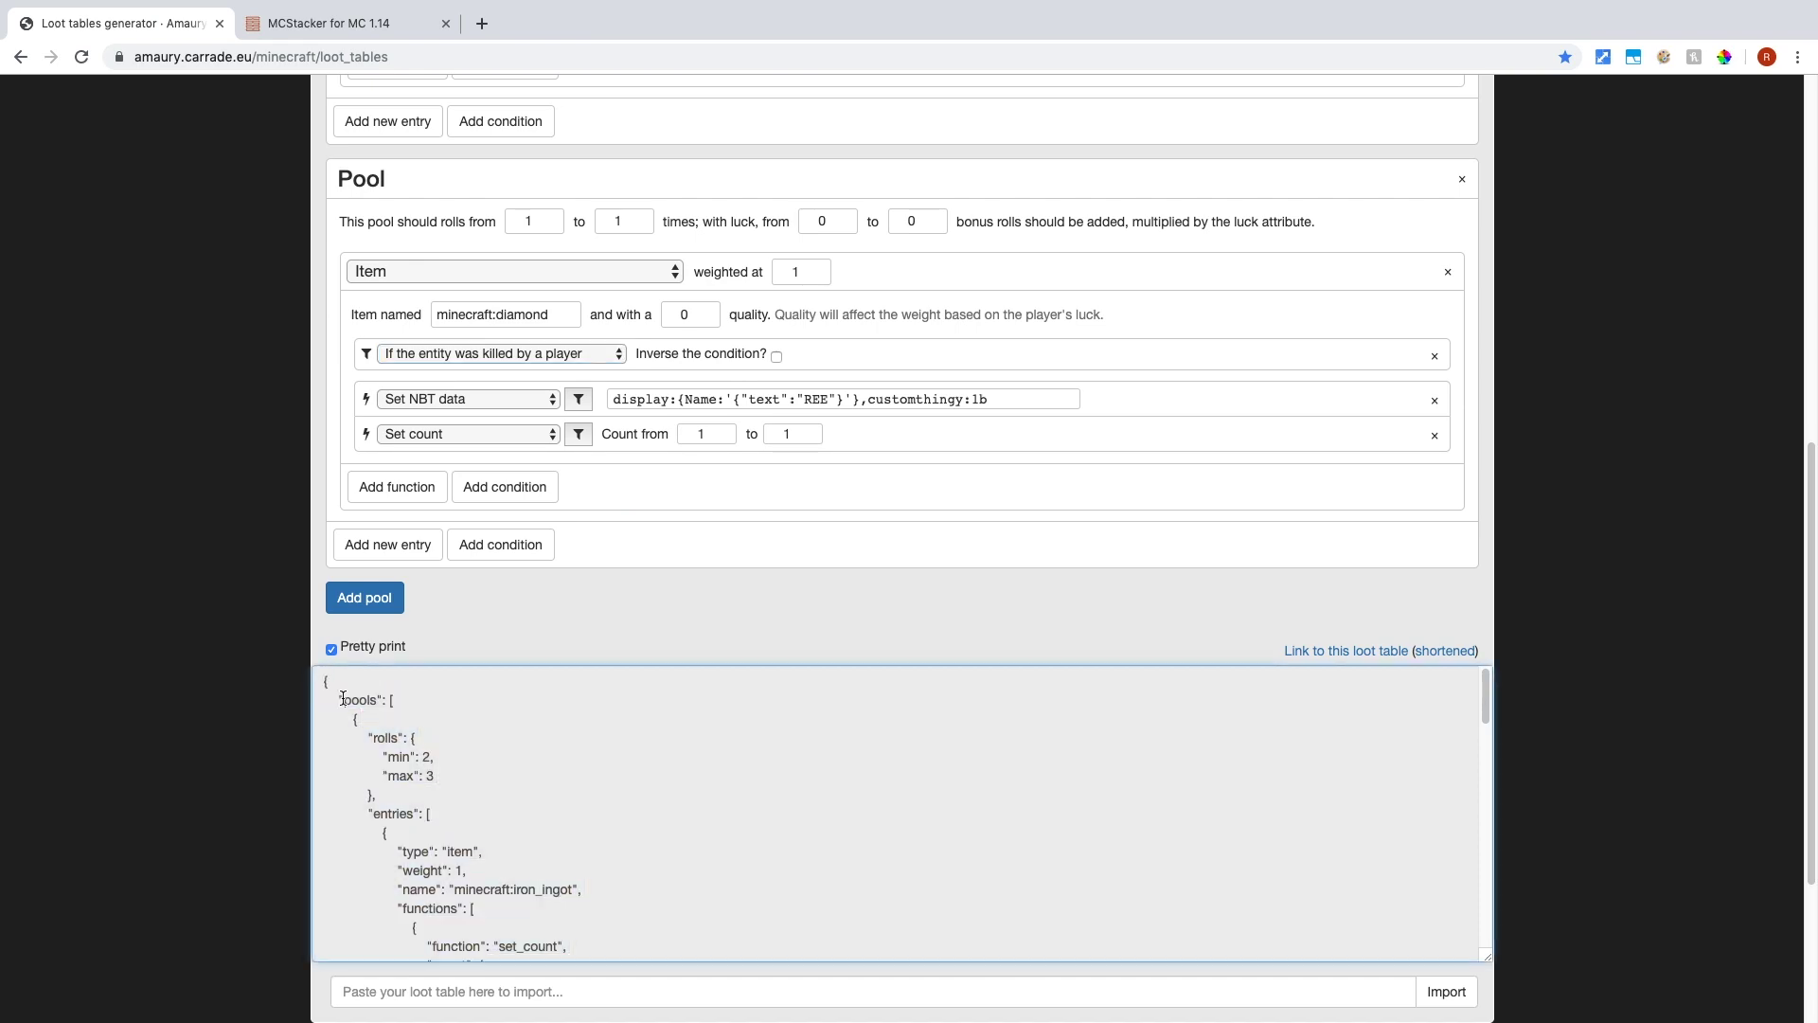
scroll(459, 698, "up", 15)
scroll(928, 623, "down", 20)
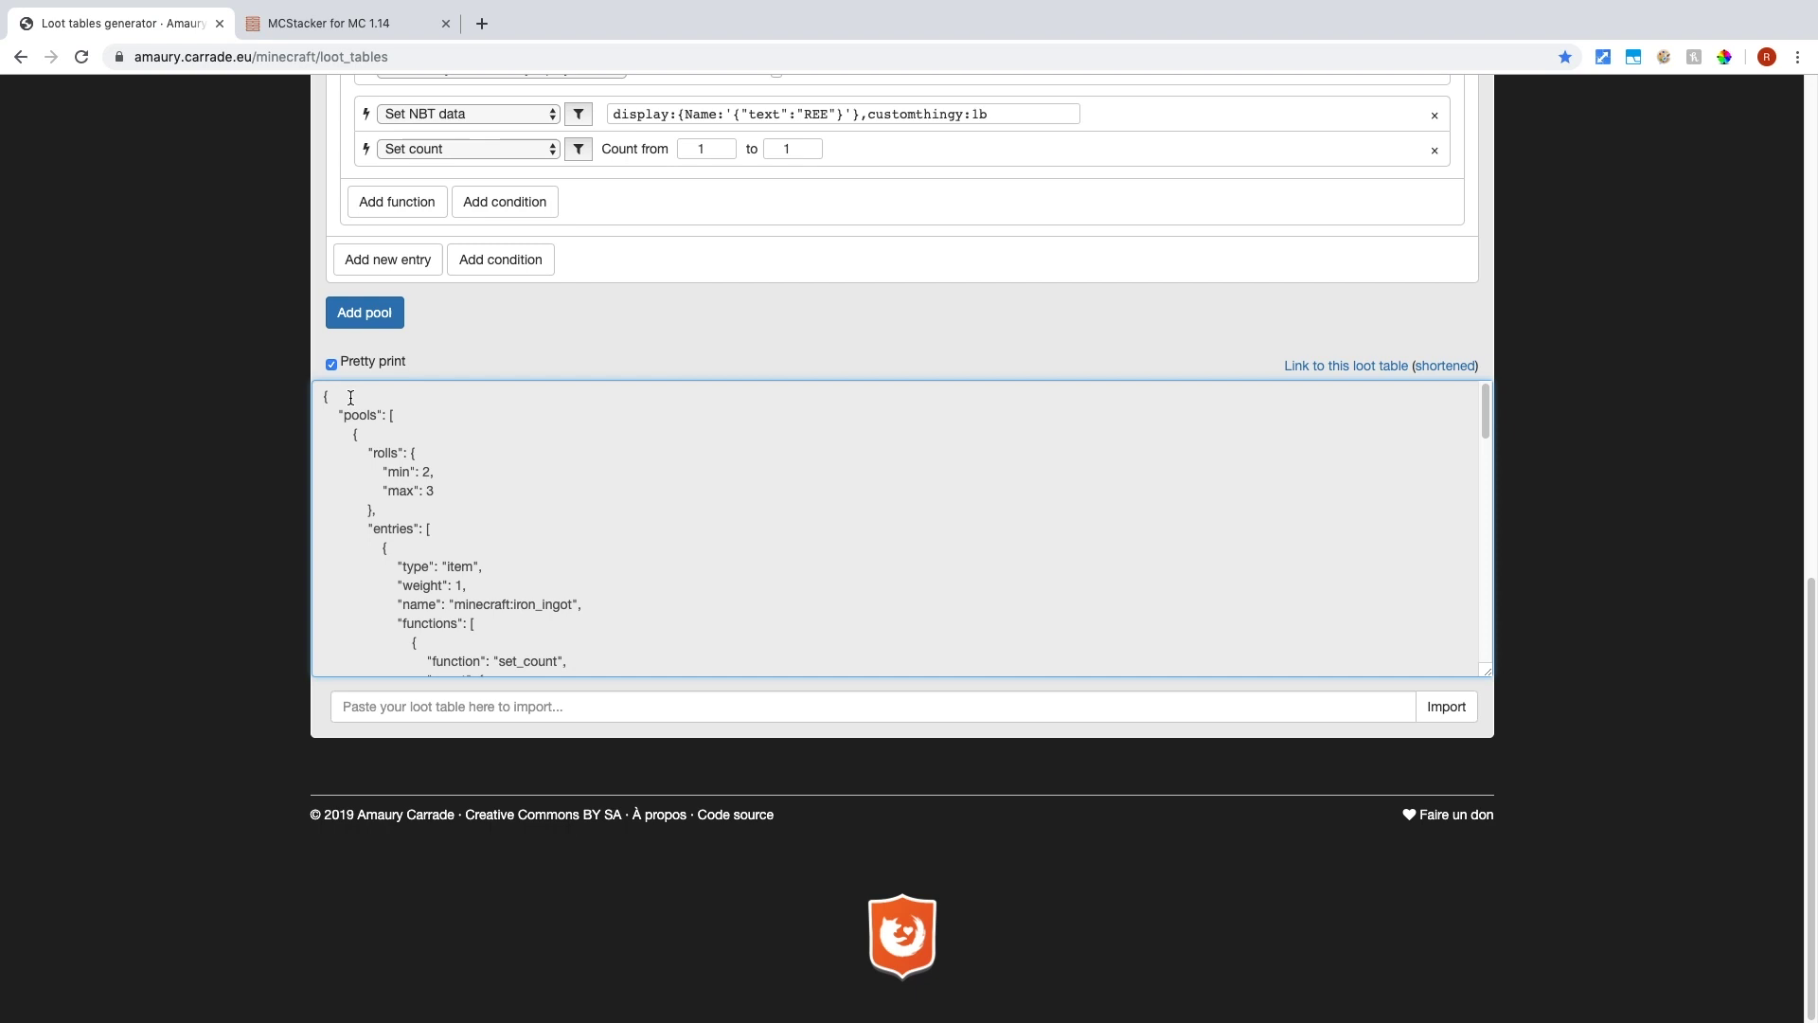
left_click_drag(322, 396, 831, 791)
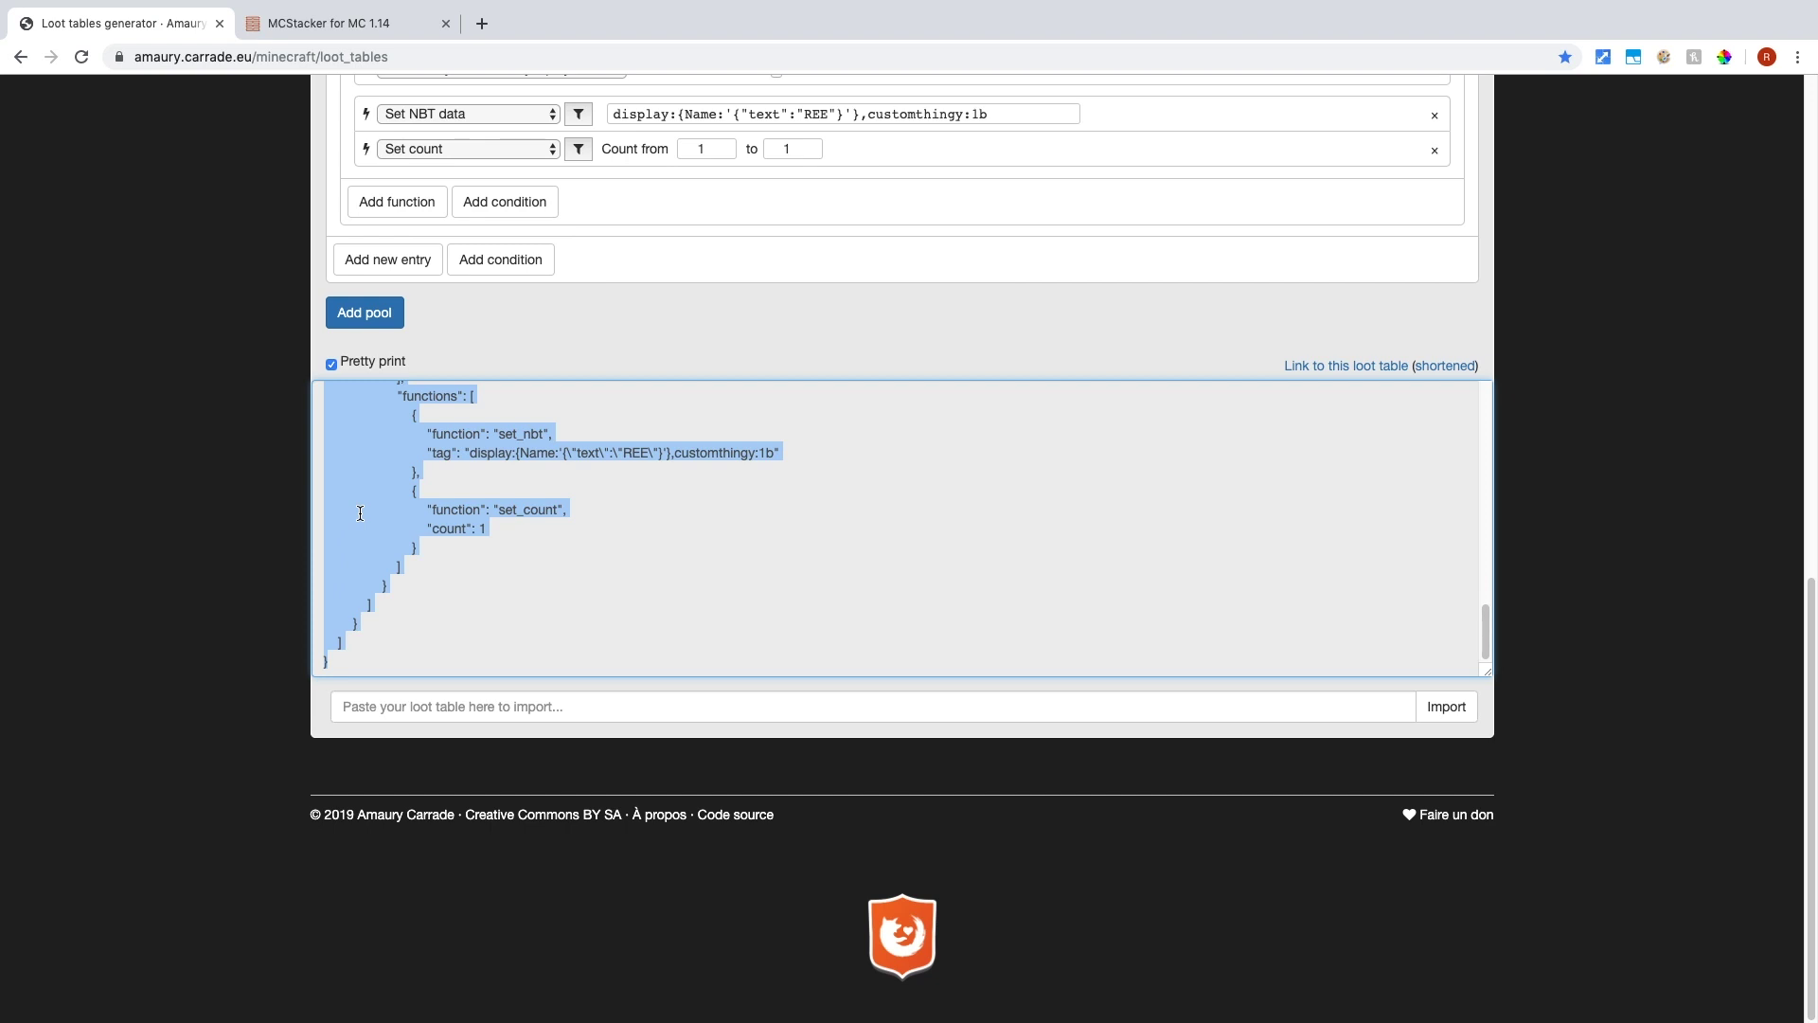
Switch to Finder and open the lt_demo folder inside the data folder of the Loot Table Demo datapack.
key("ctrl+Right")
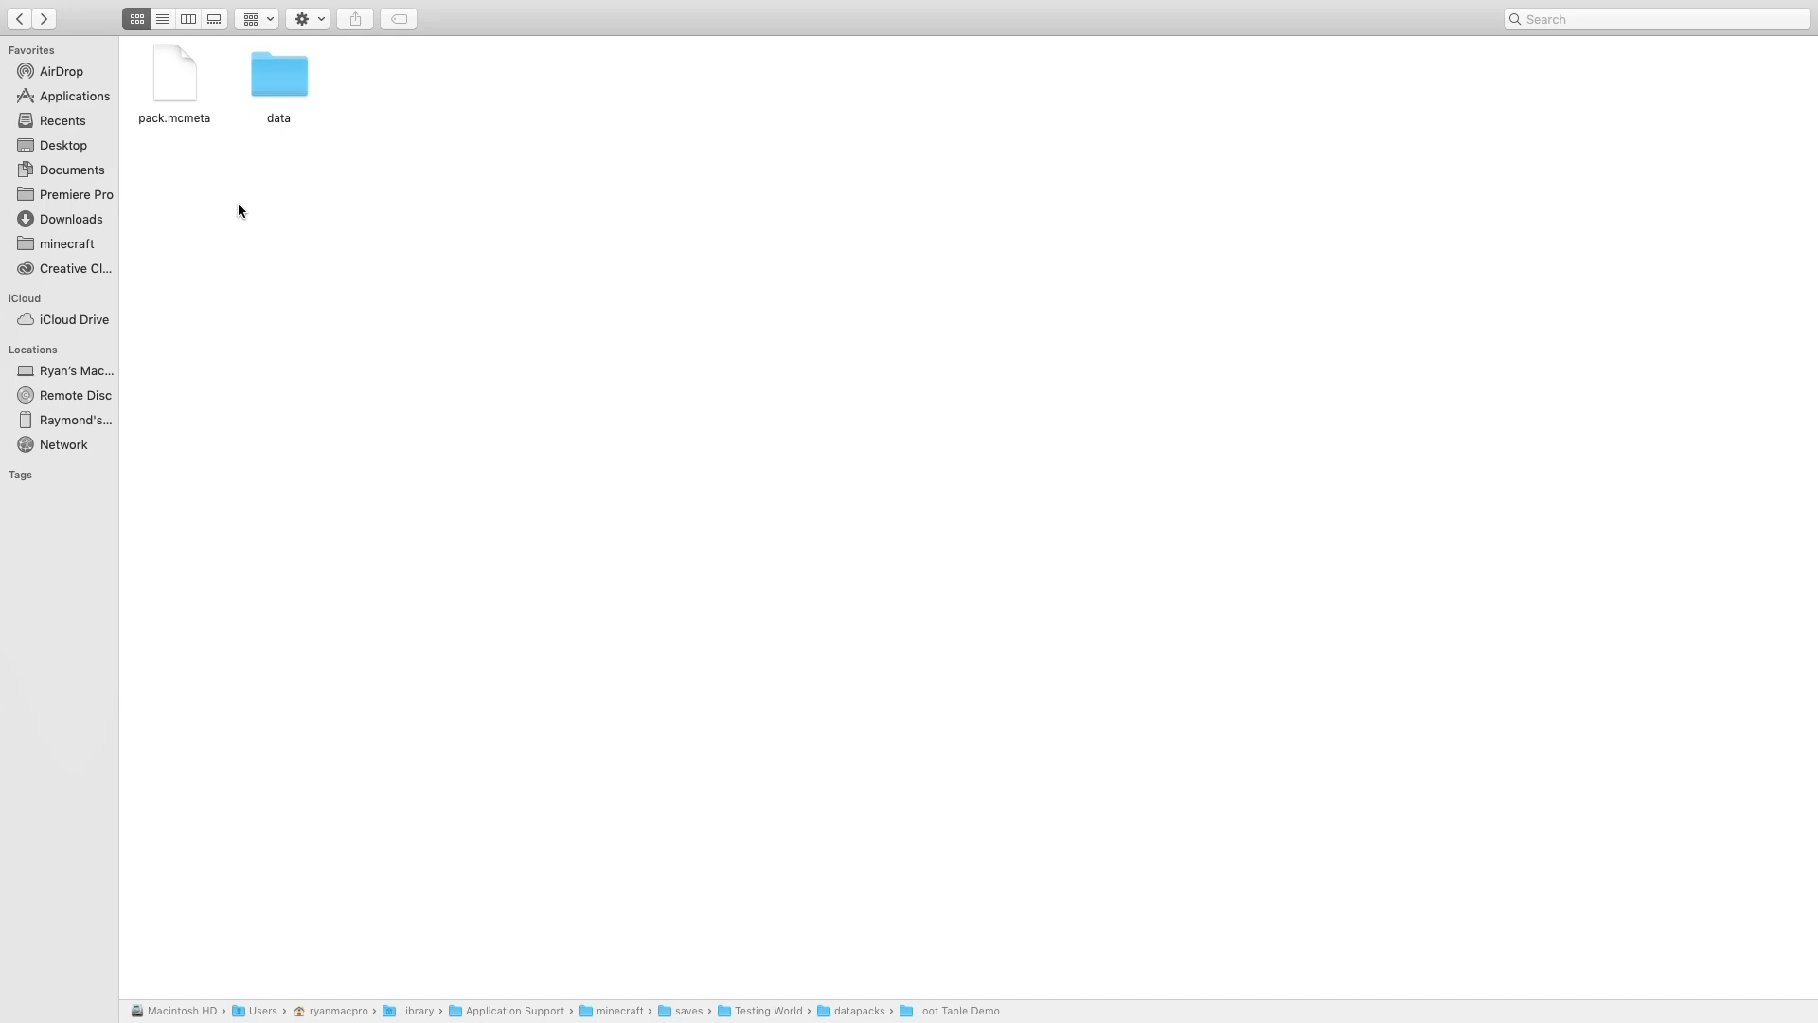
left_click(19, 20)
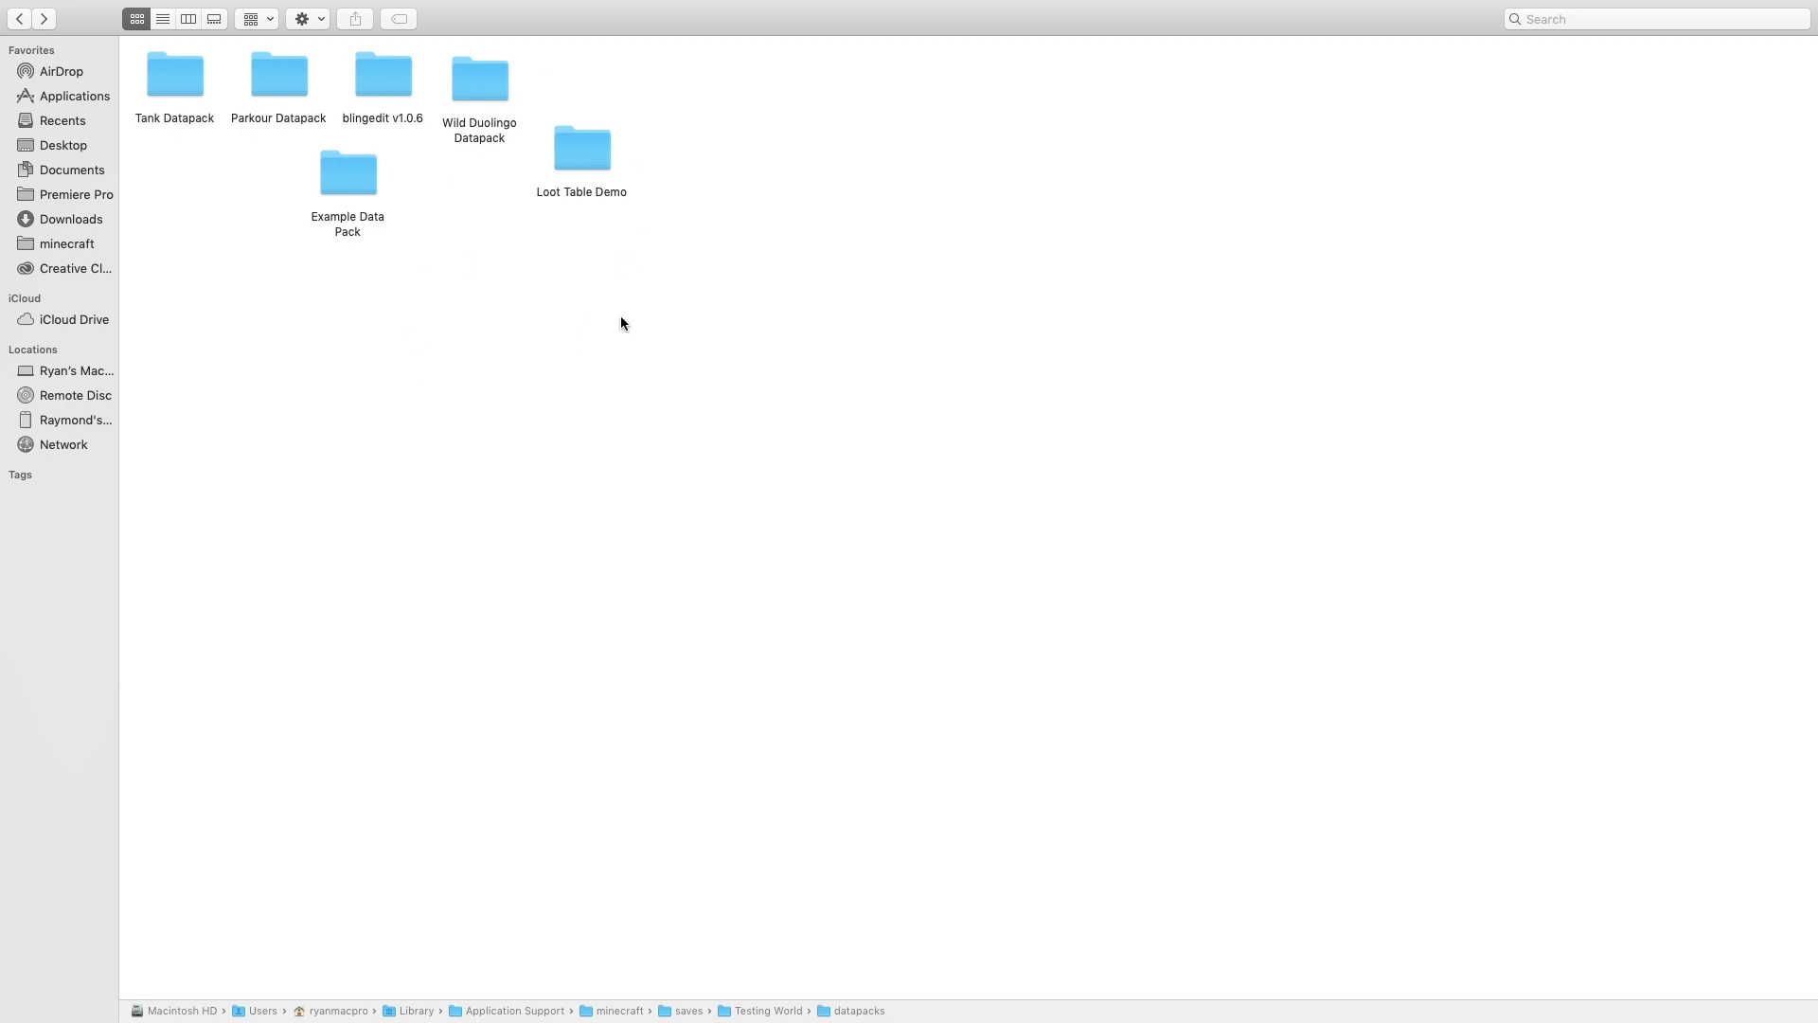
double_click(589, 152)
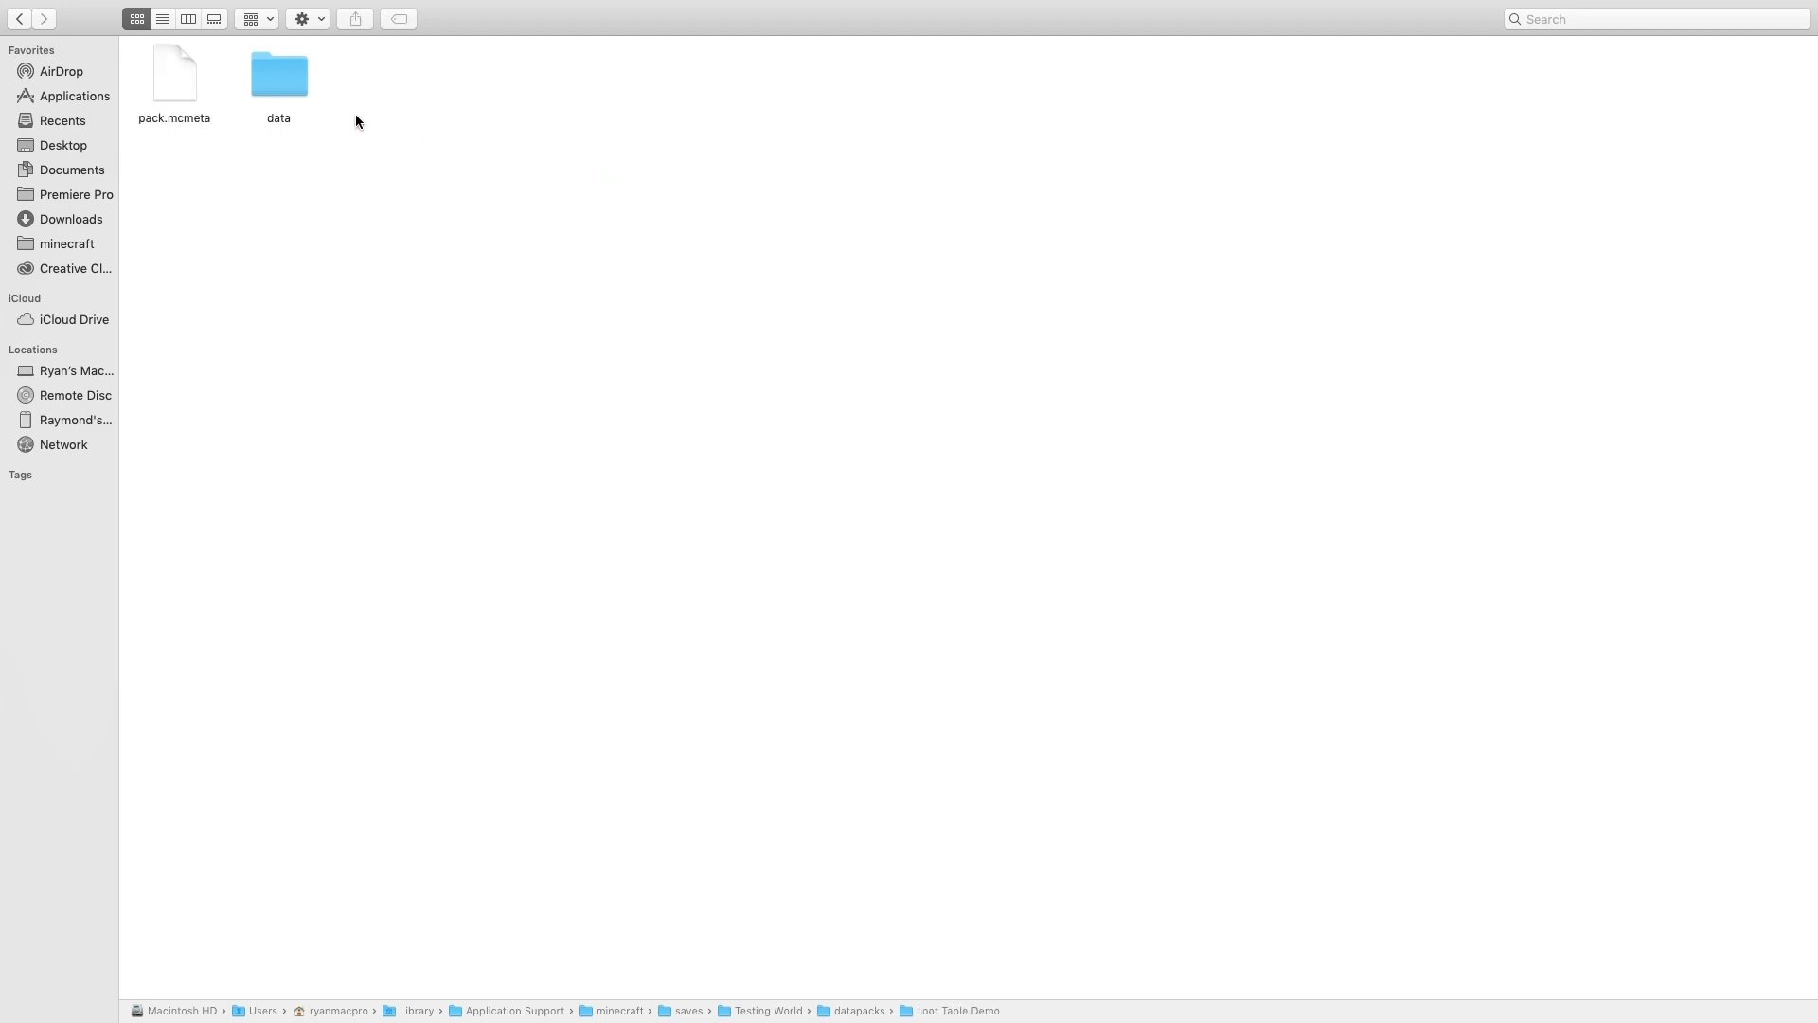
double_click(292, 77)
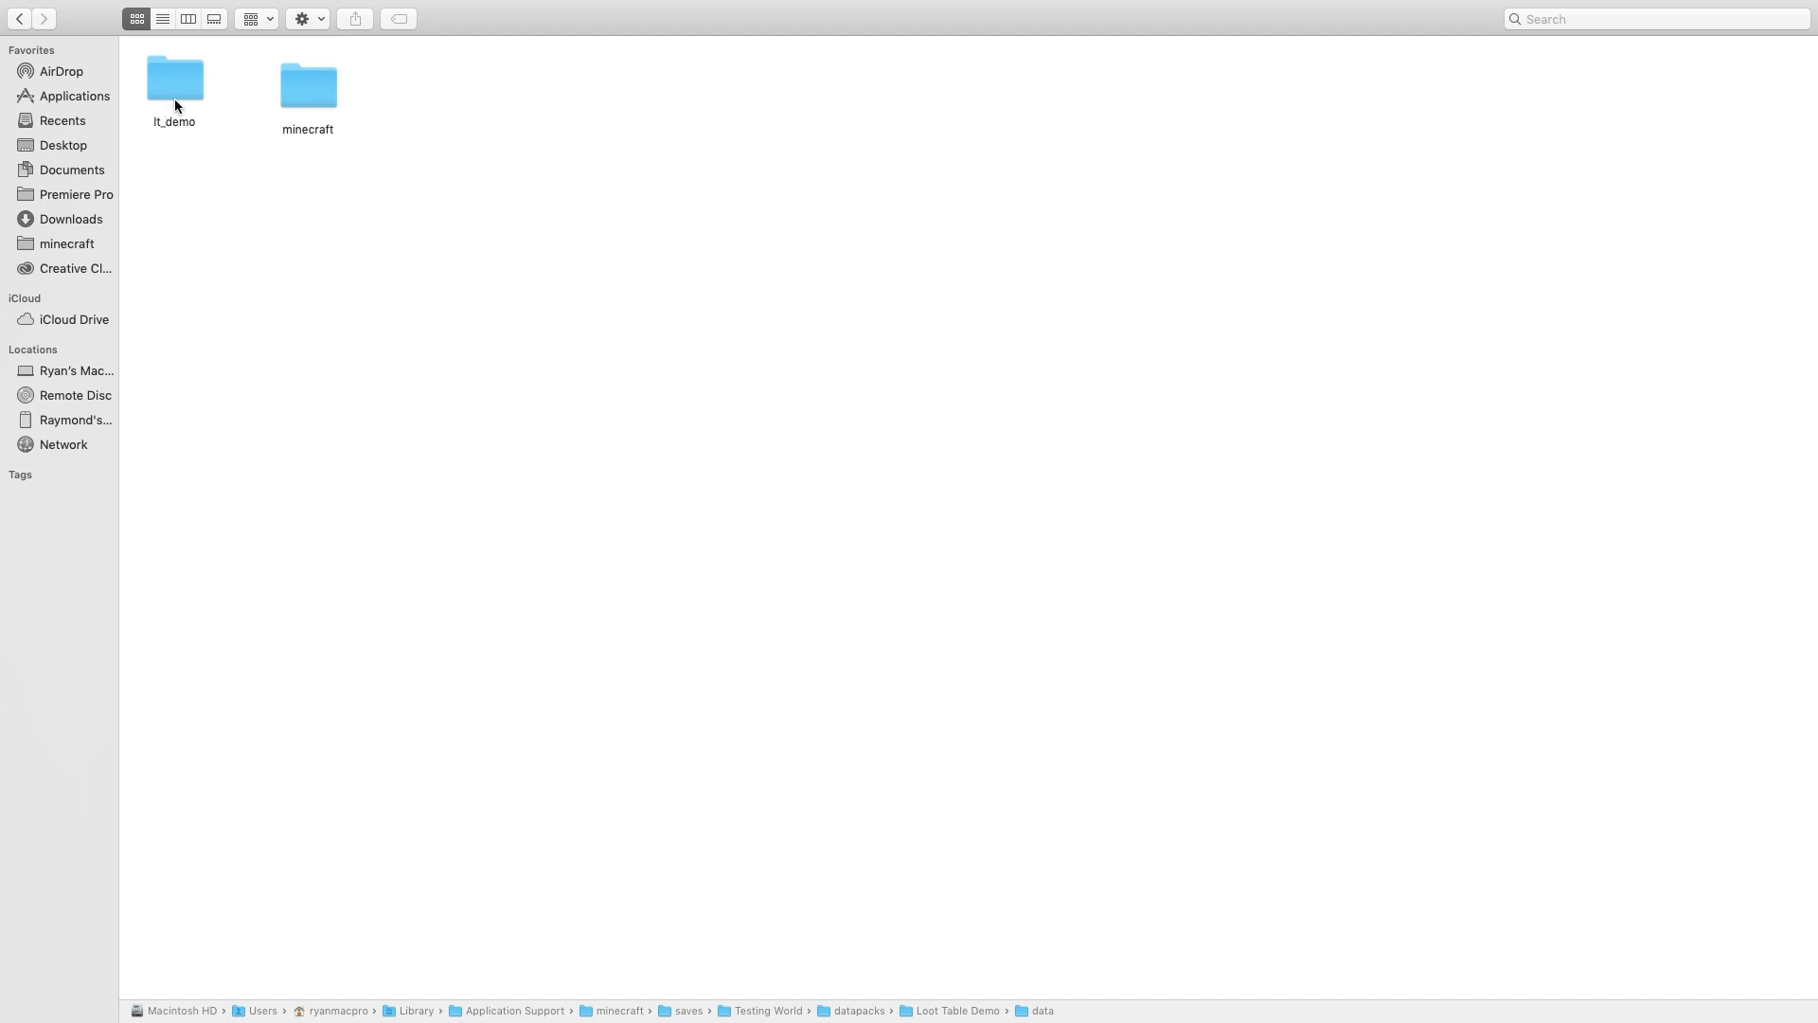
double_click(181, 85)
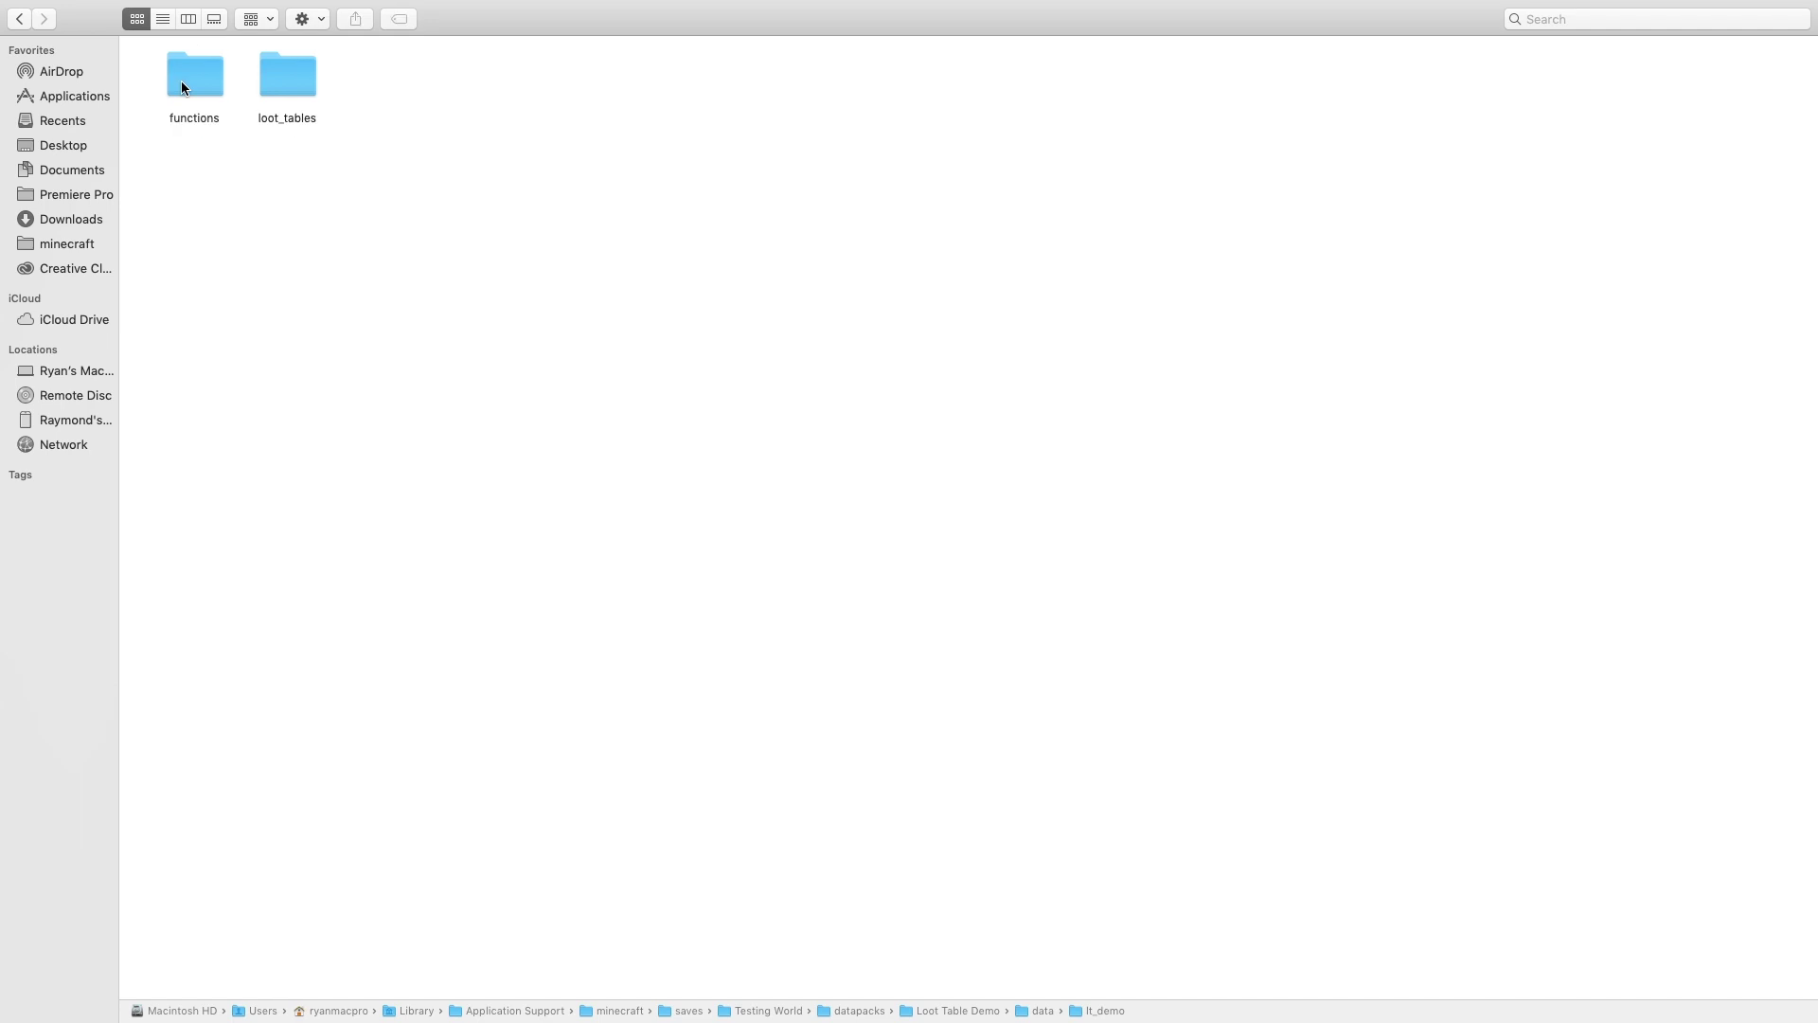
left_click(18, 18)
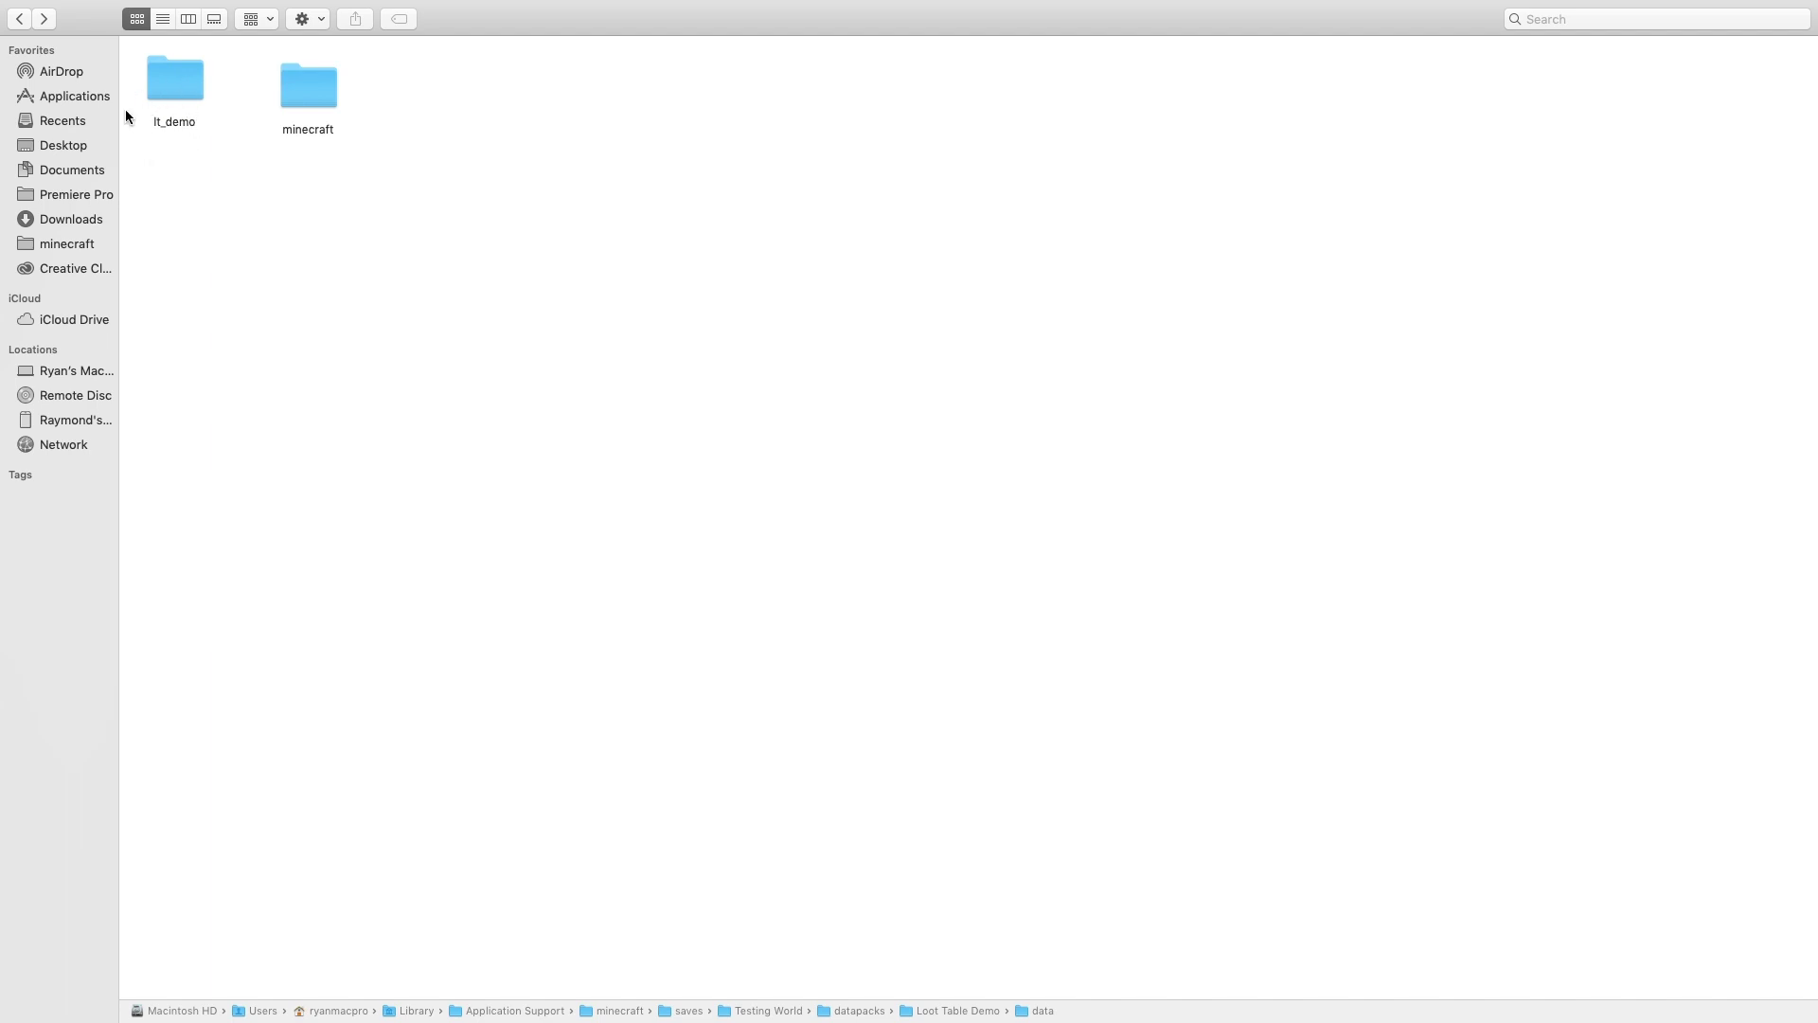
double_click(186, 72)
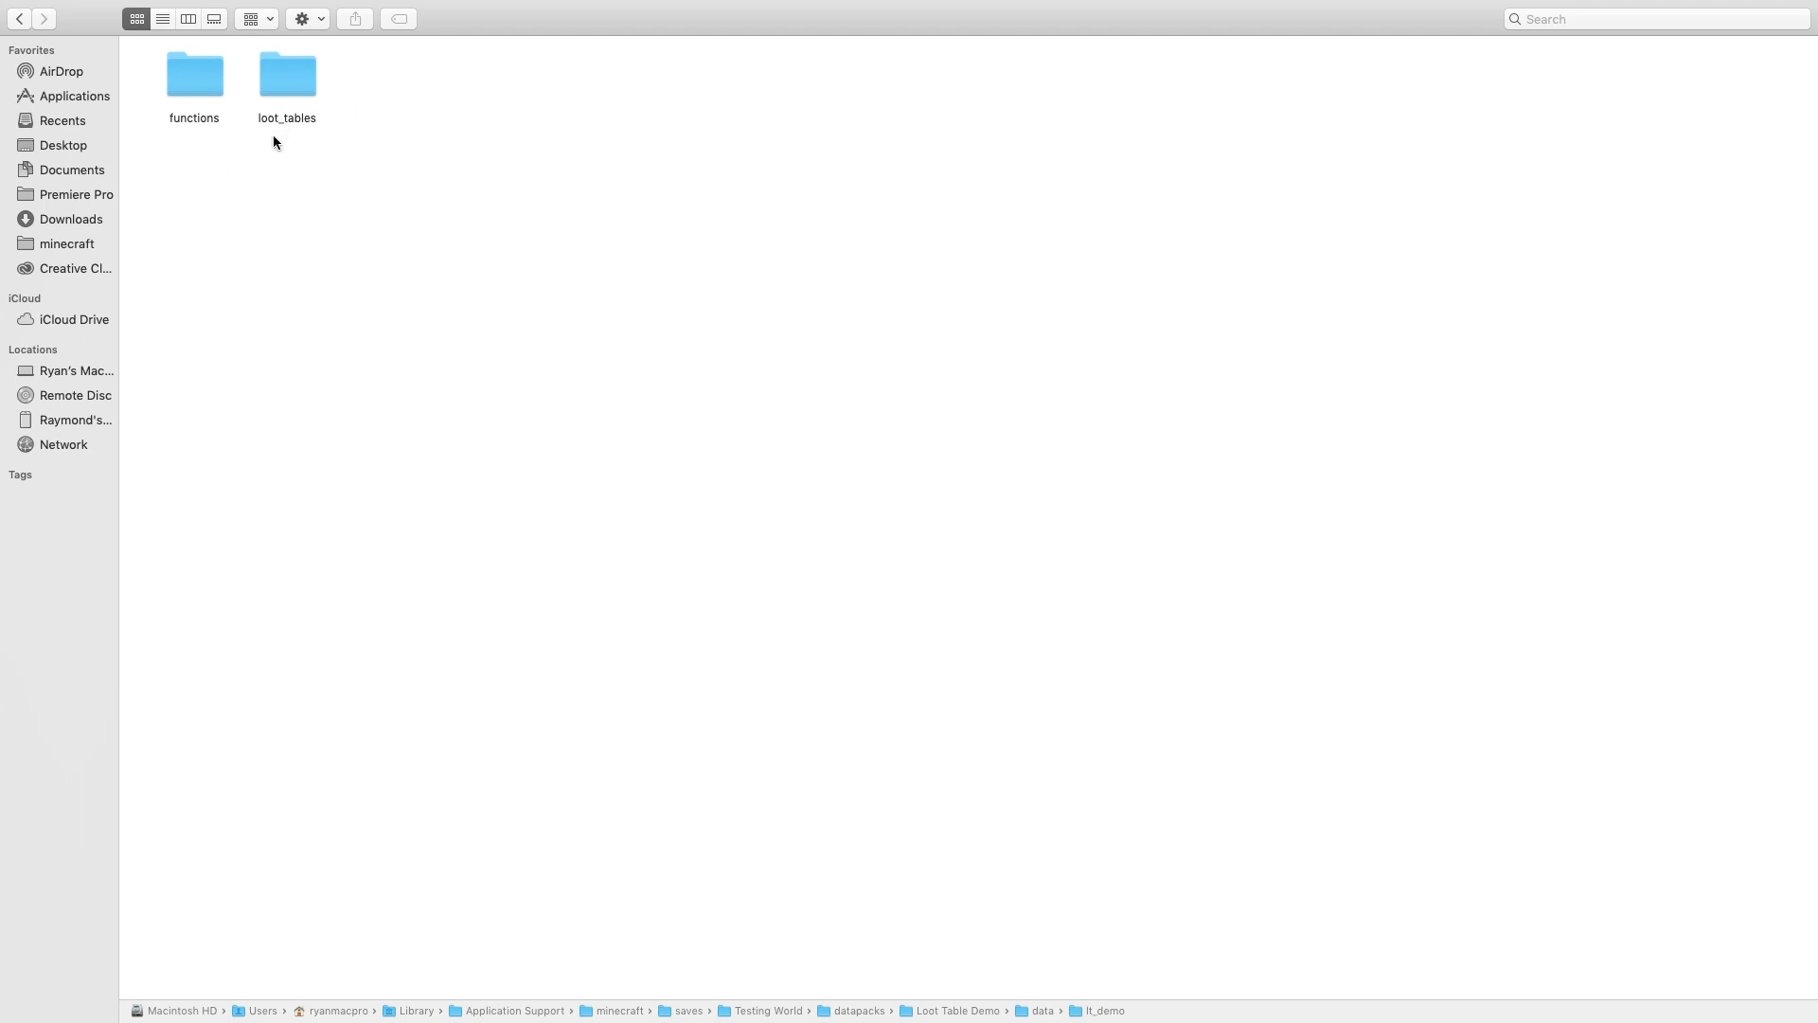
Open demo.json from the entities folder of loot_tables and look through its pools, conditions and functions.
double_click(287, 79)
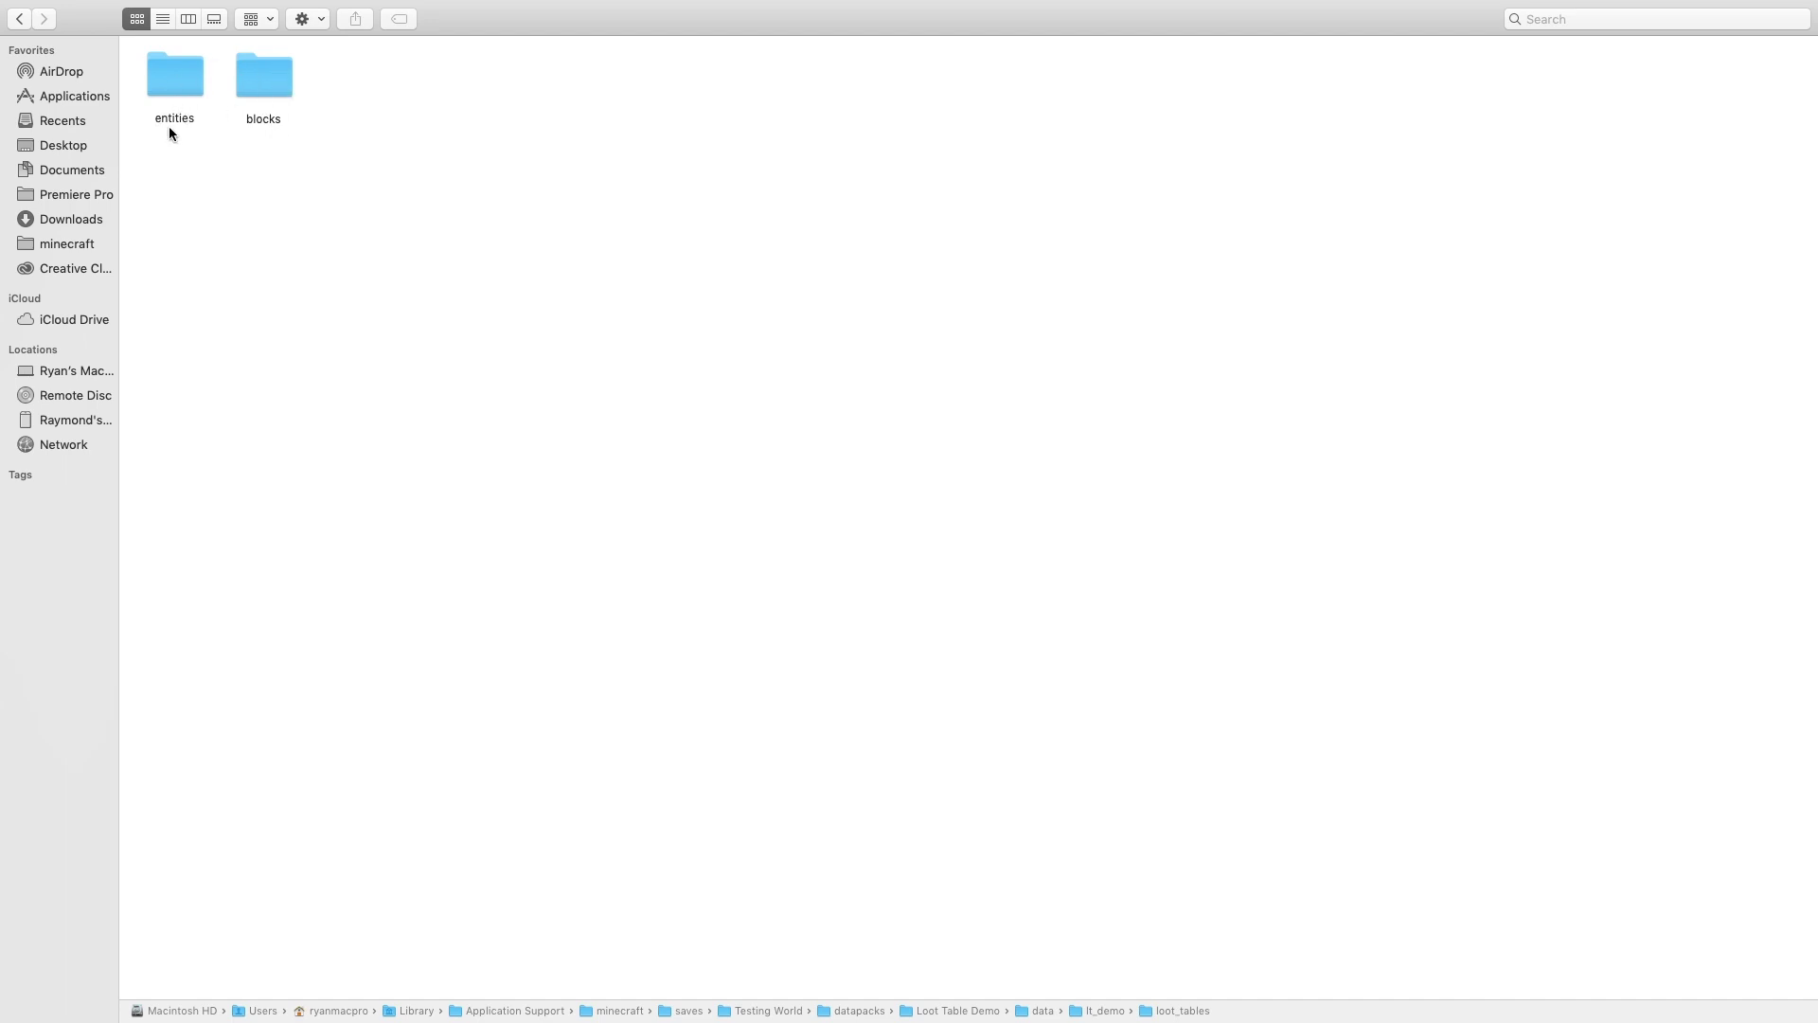
double_click(174, 72)
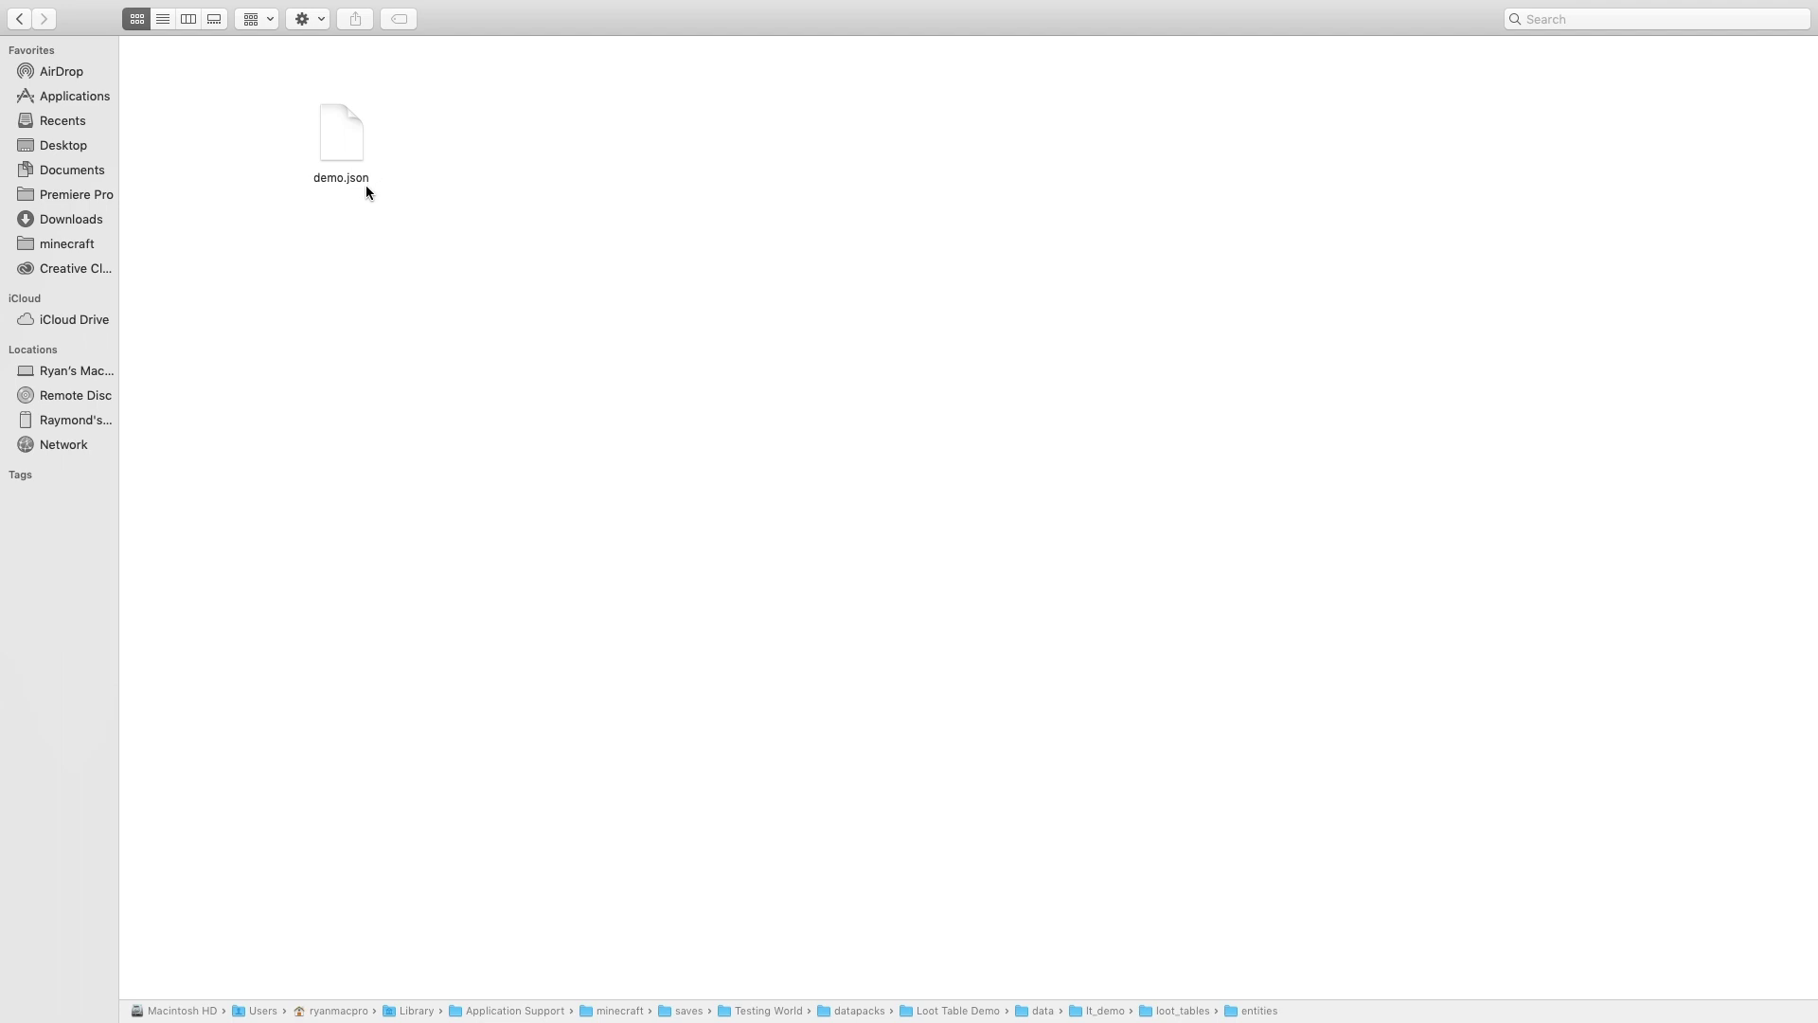
double_click(345, 140)
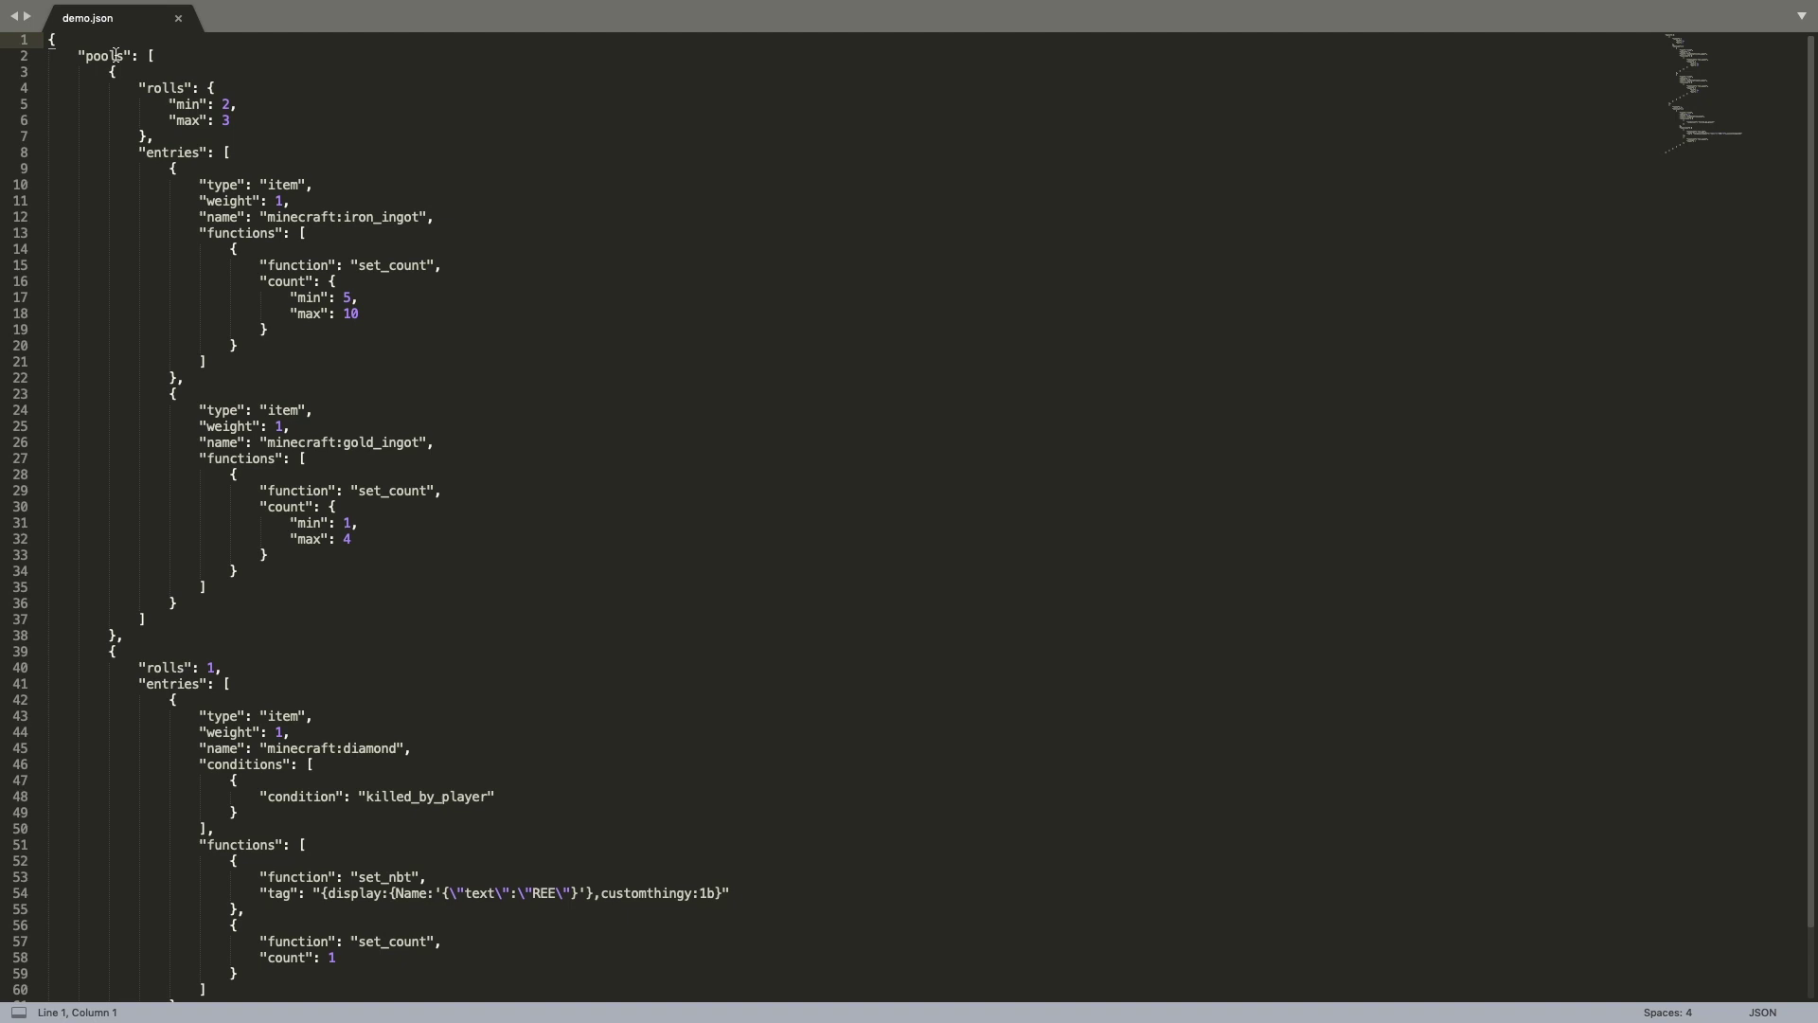
scroll(566, 436, "down", 3)
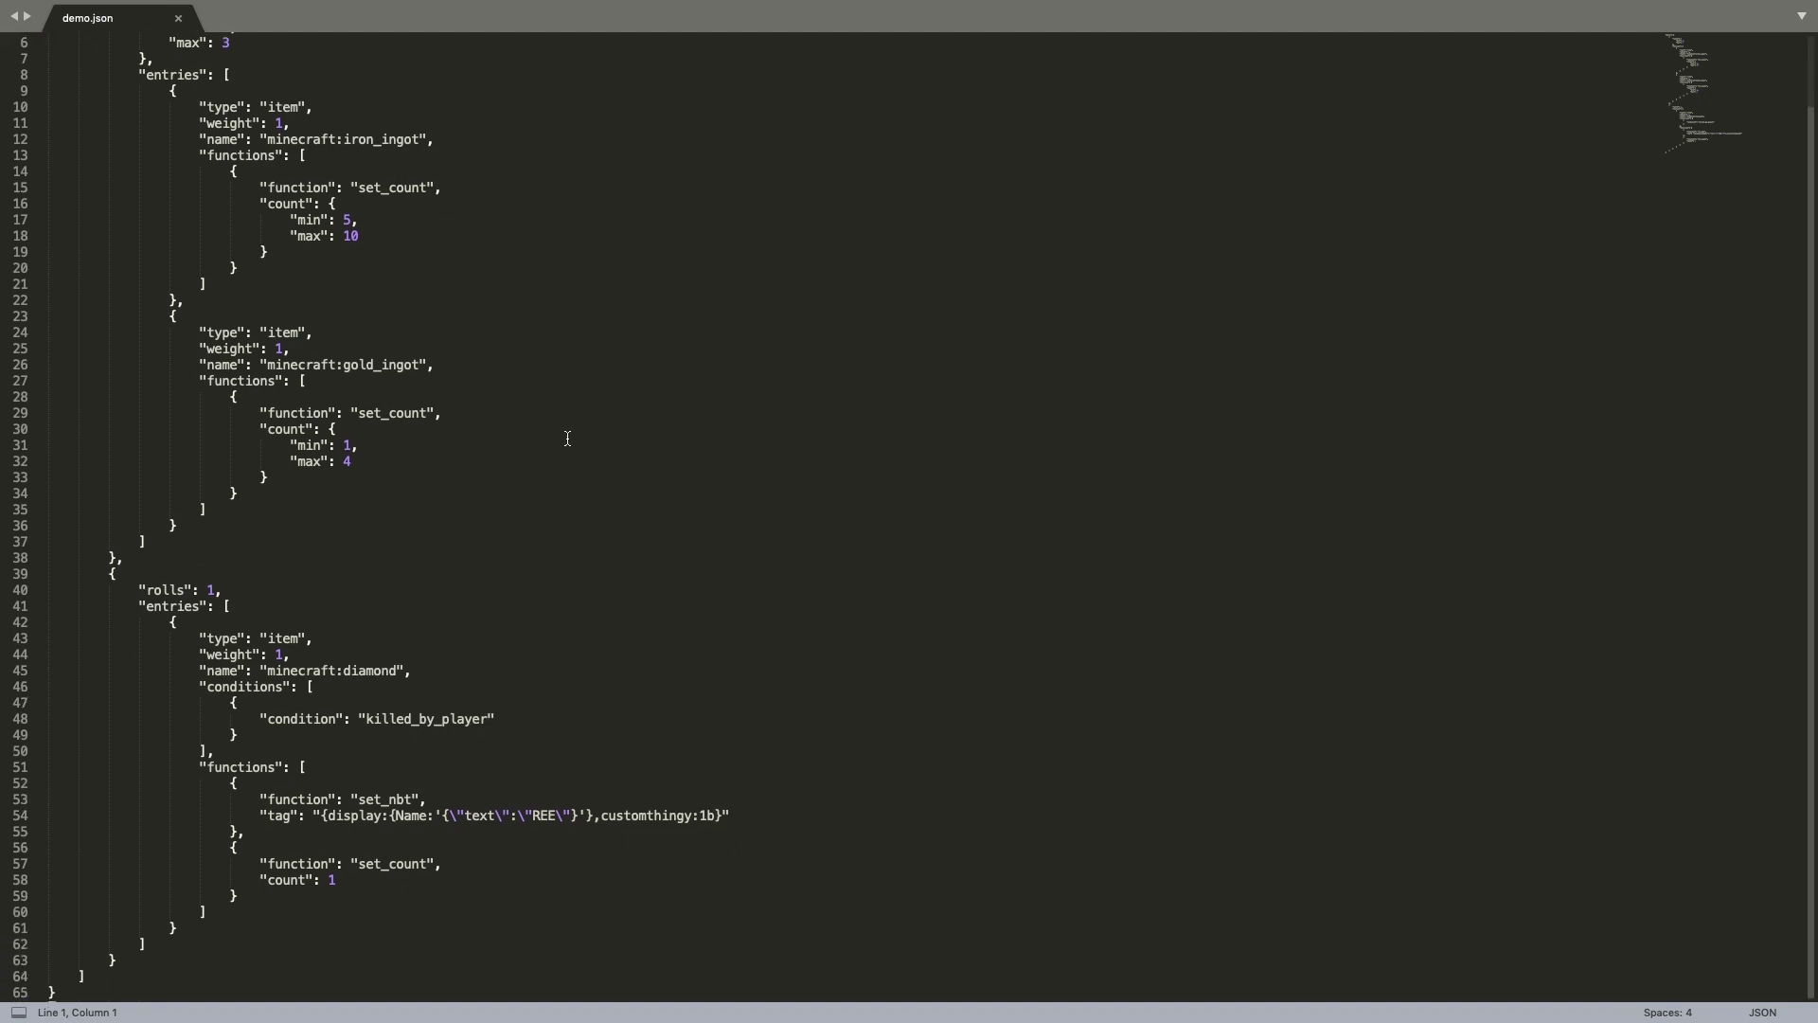
scroll(567, 438, "up", 3)
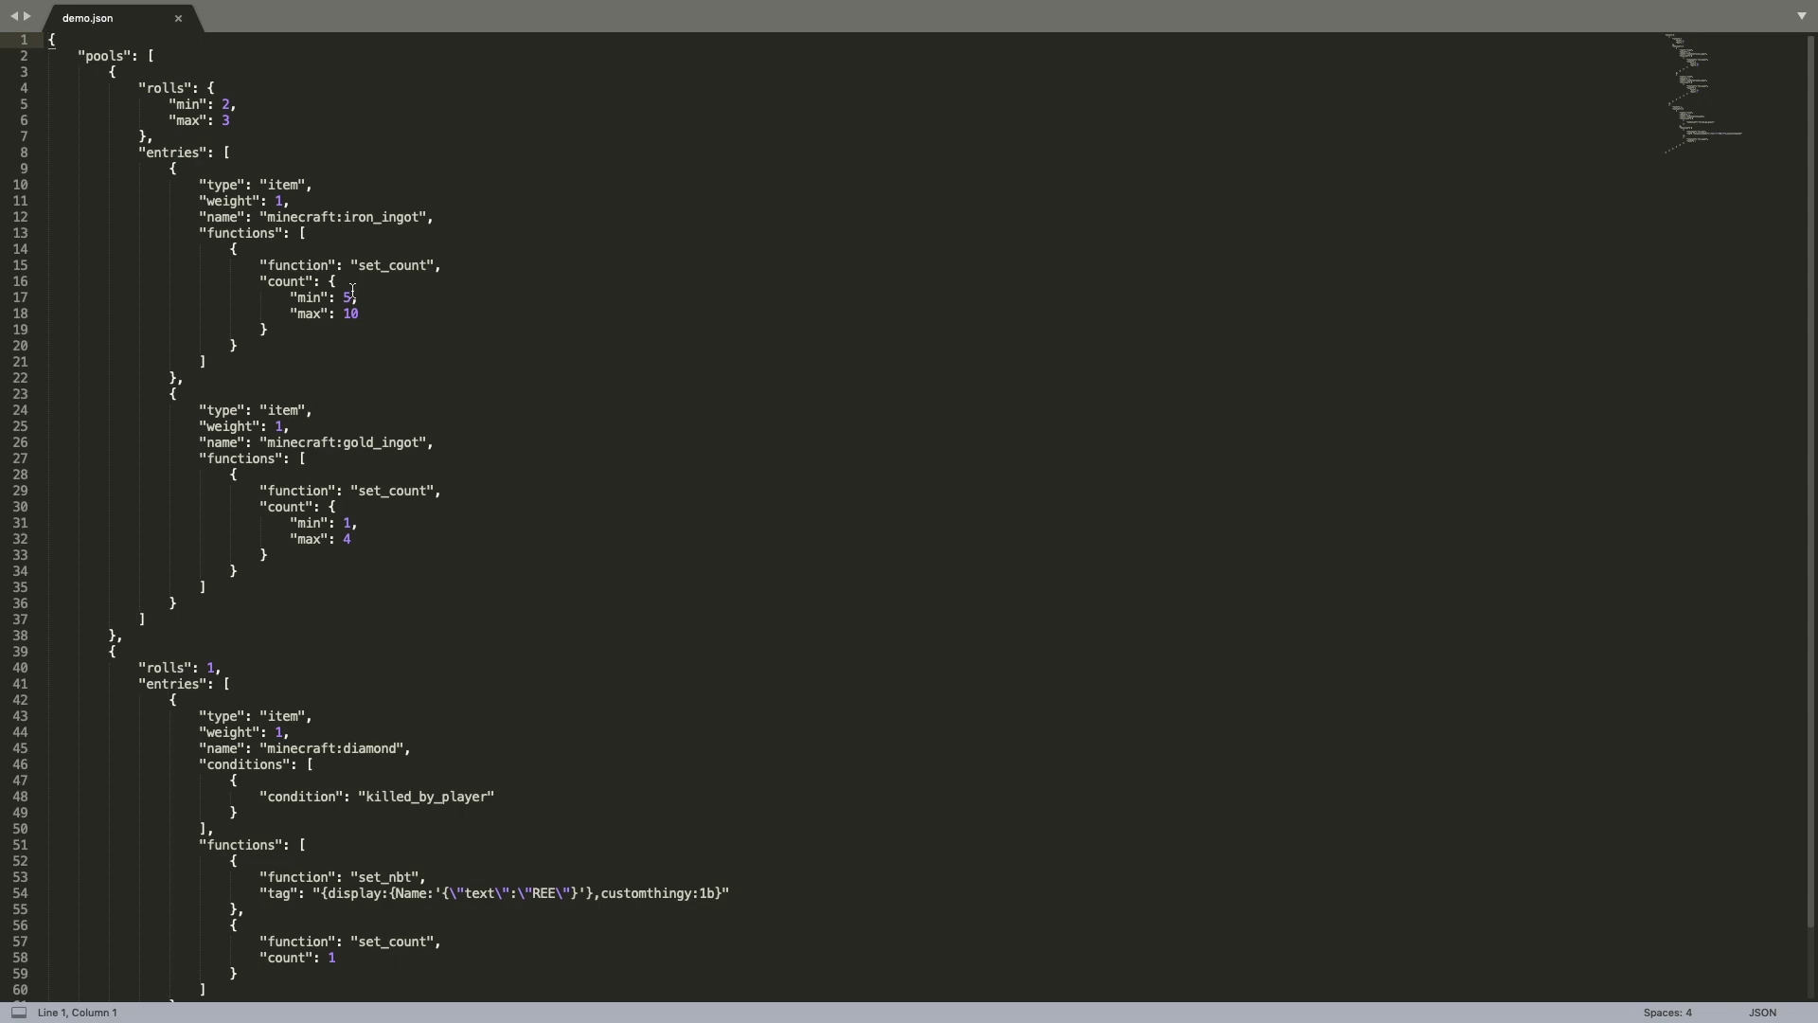
Return to Finder and look inside the blocks folder of loot_tables.
key("super+Tab")
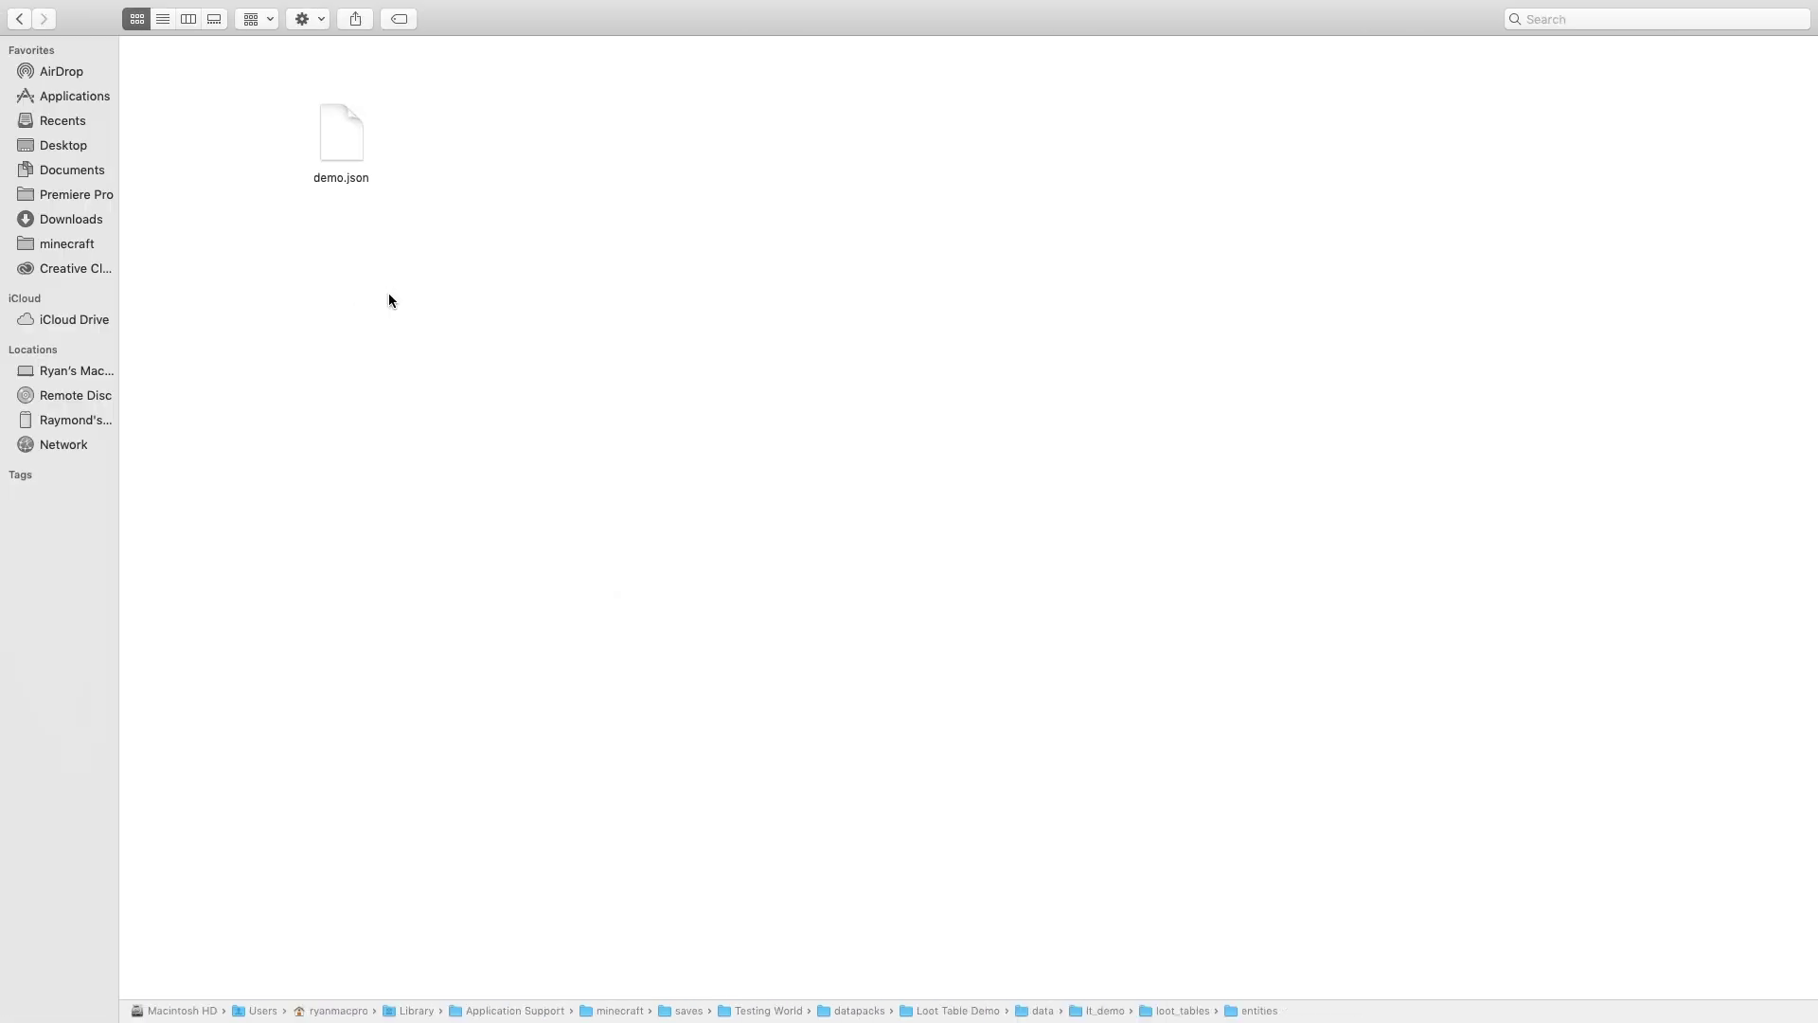
left_click(18, 20)
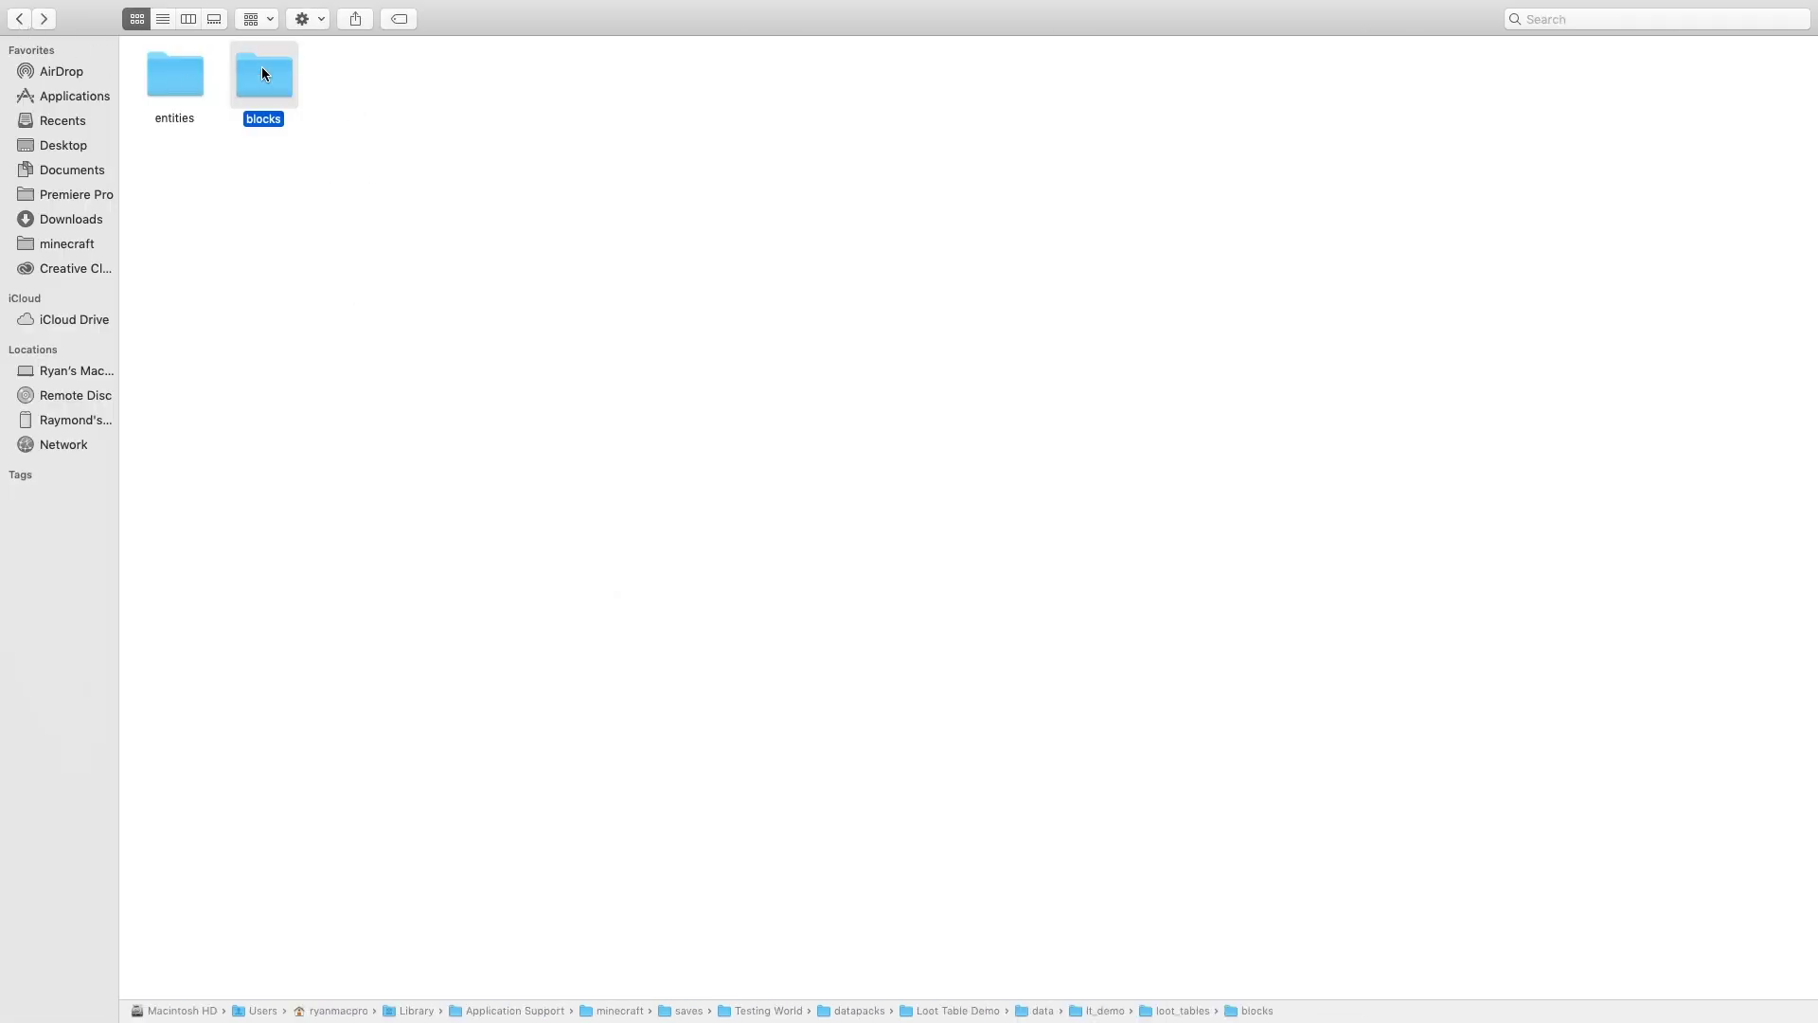
double_click(261, 68)
left_click(19, 20)
left_click(165, 79)
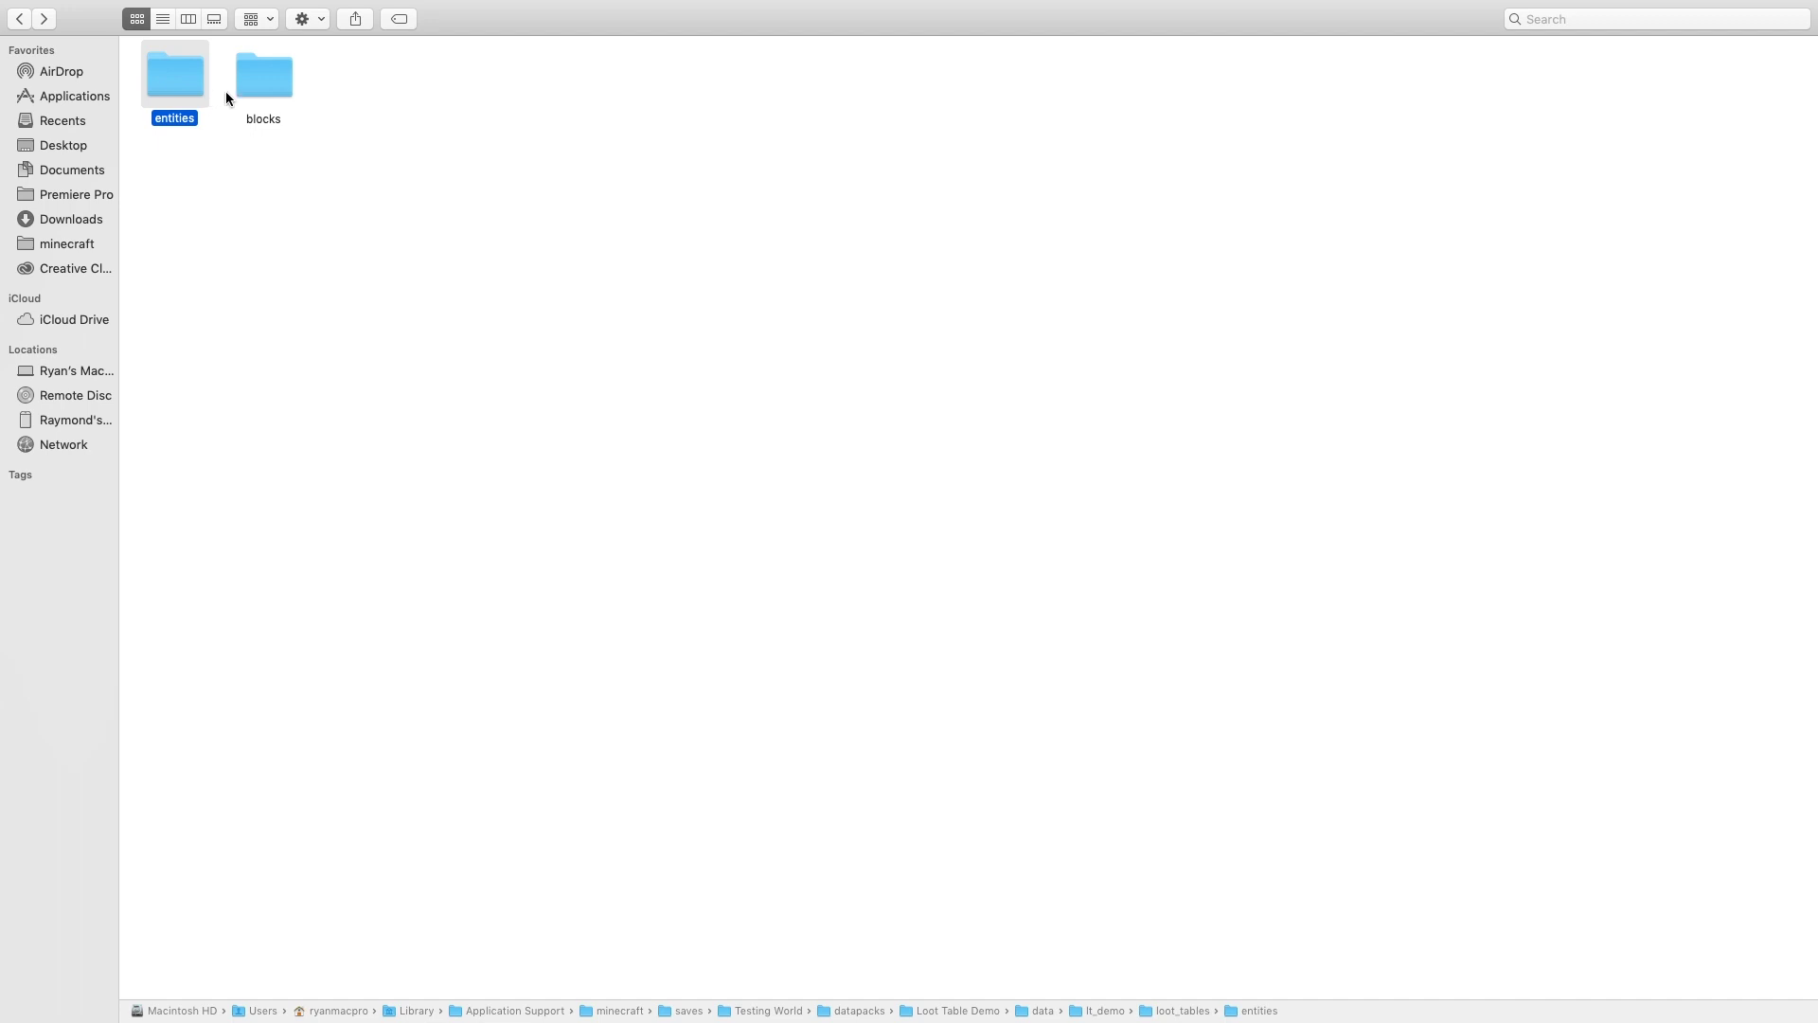
left_click(268, 85)
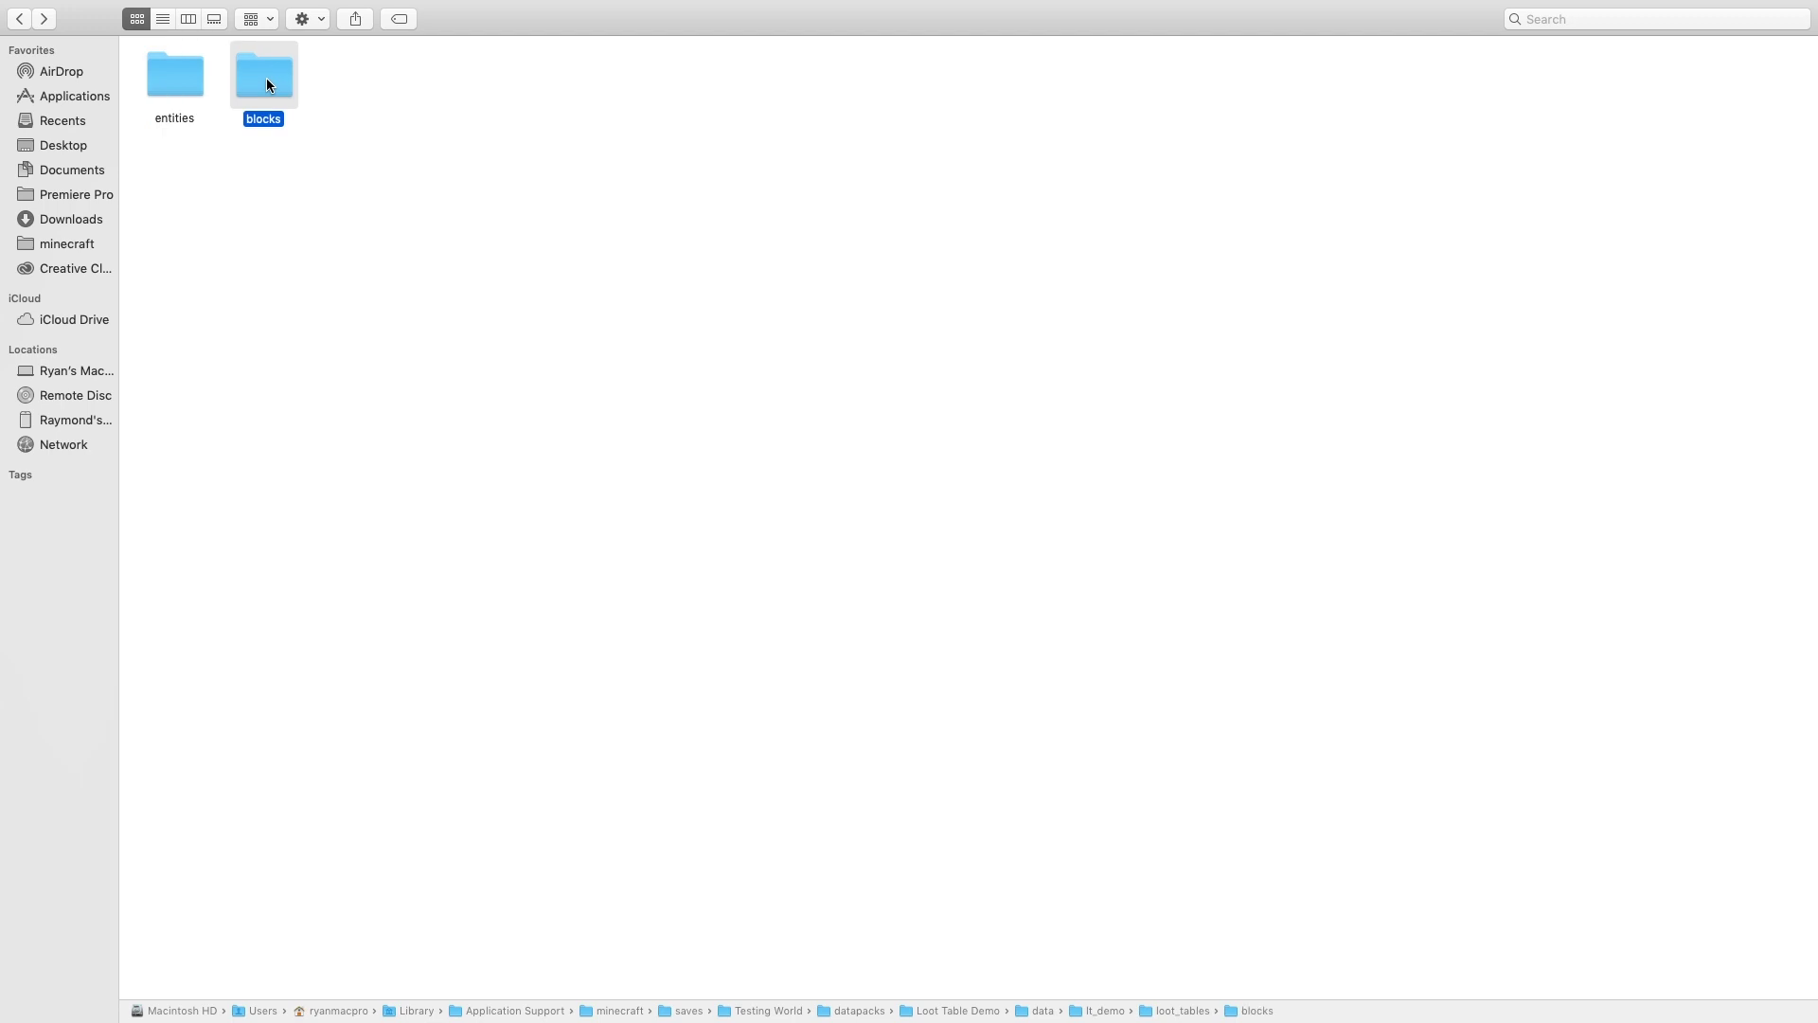
double_click(266, 85)
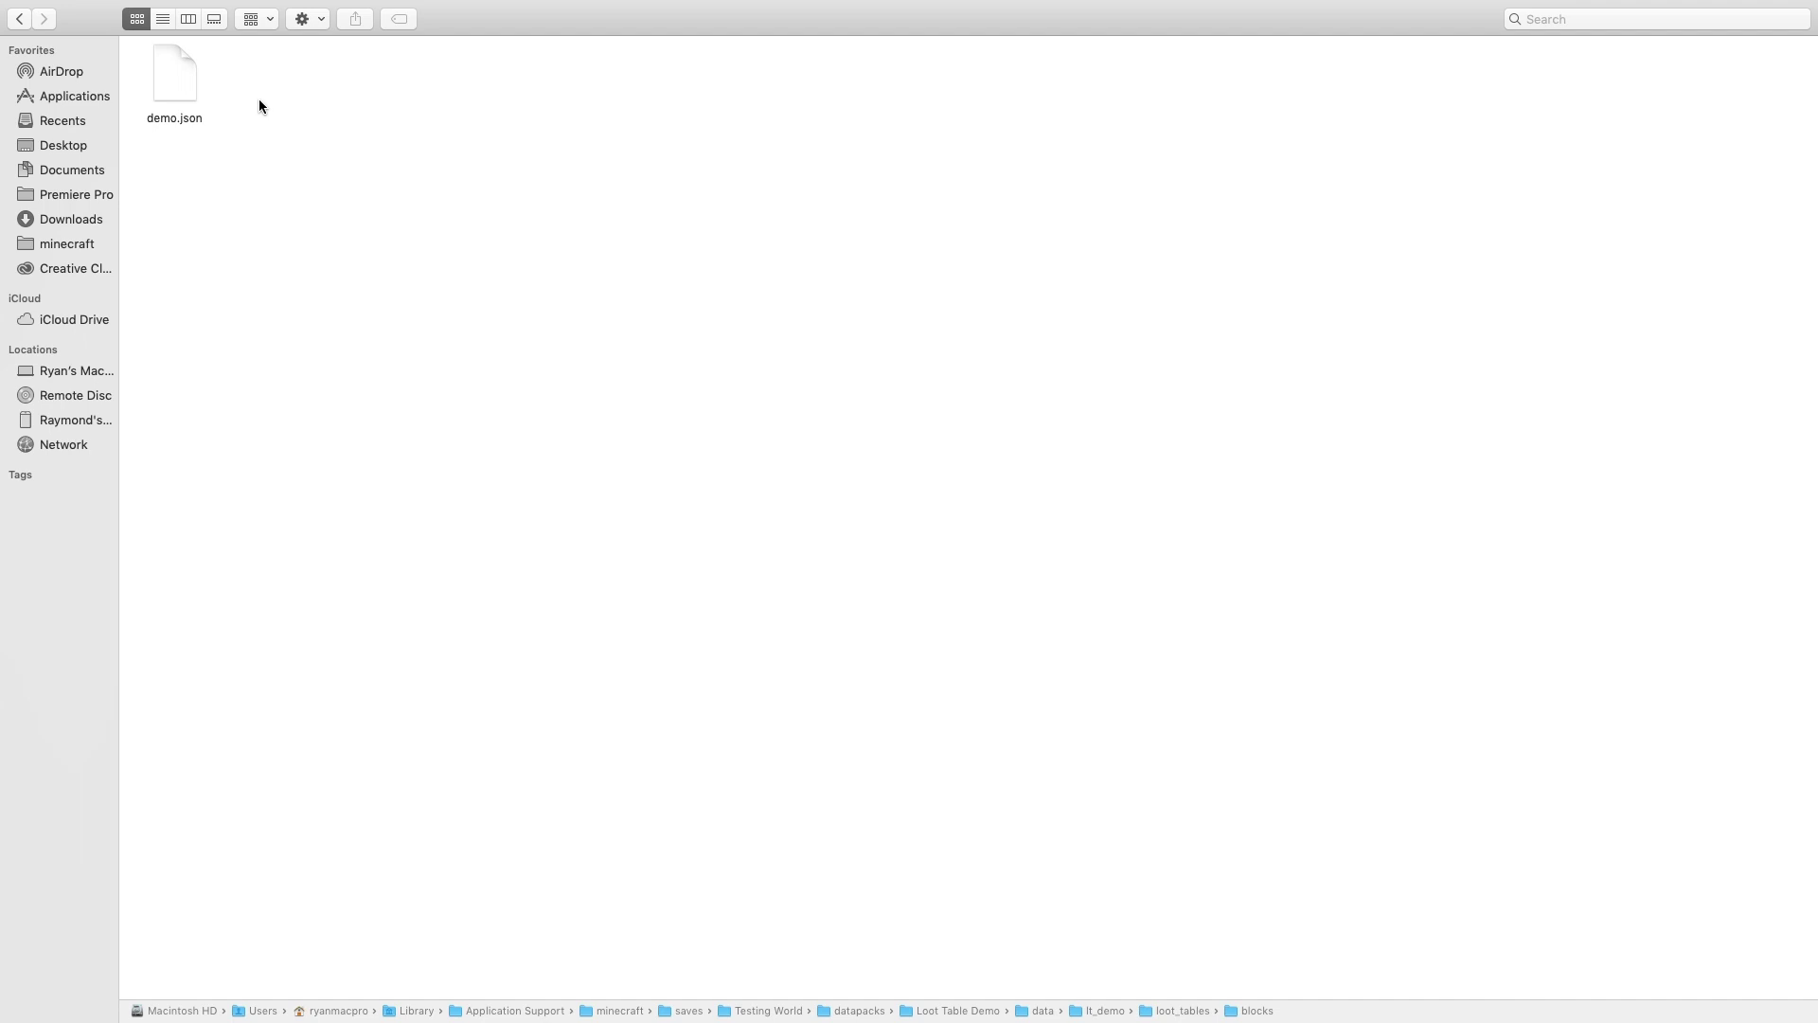
Compare the contents of the entities and blocks folders, and go back up to the datapack's data folder.
left_click(21, 19)
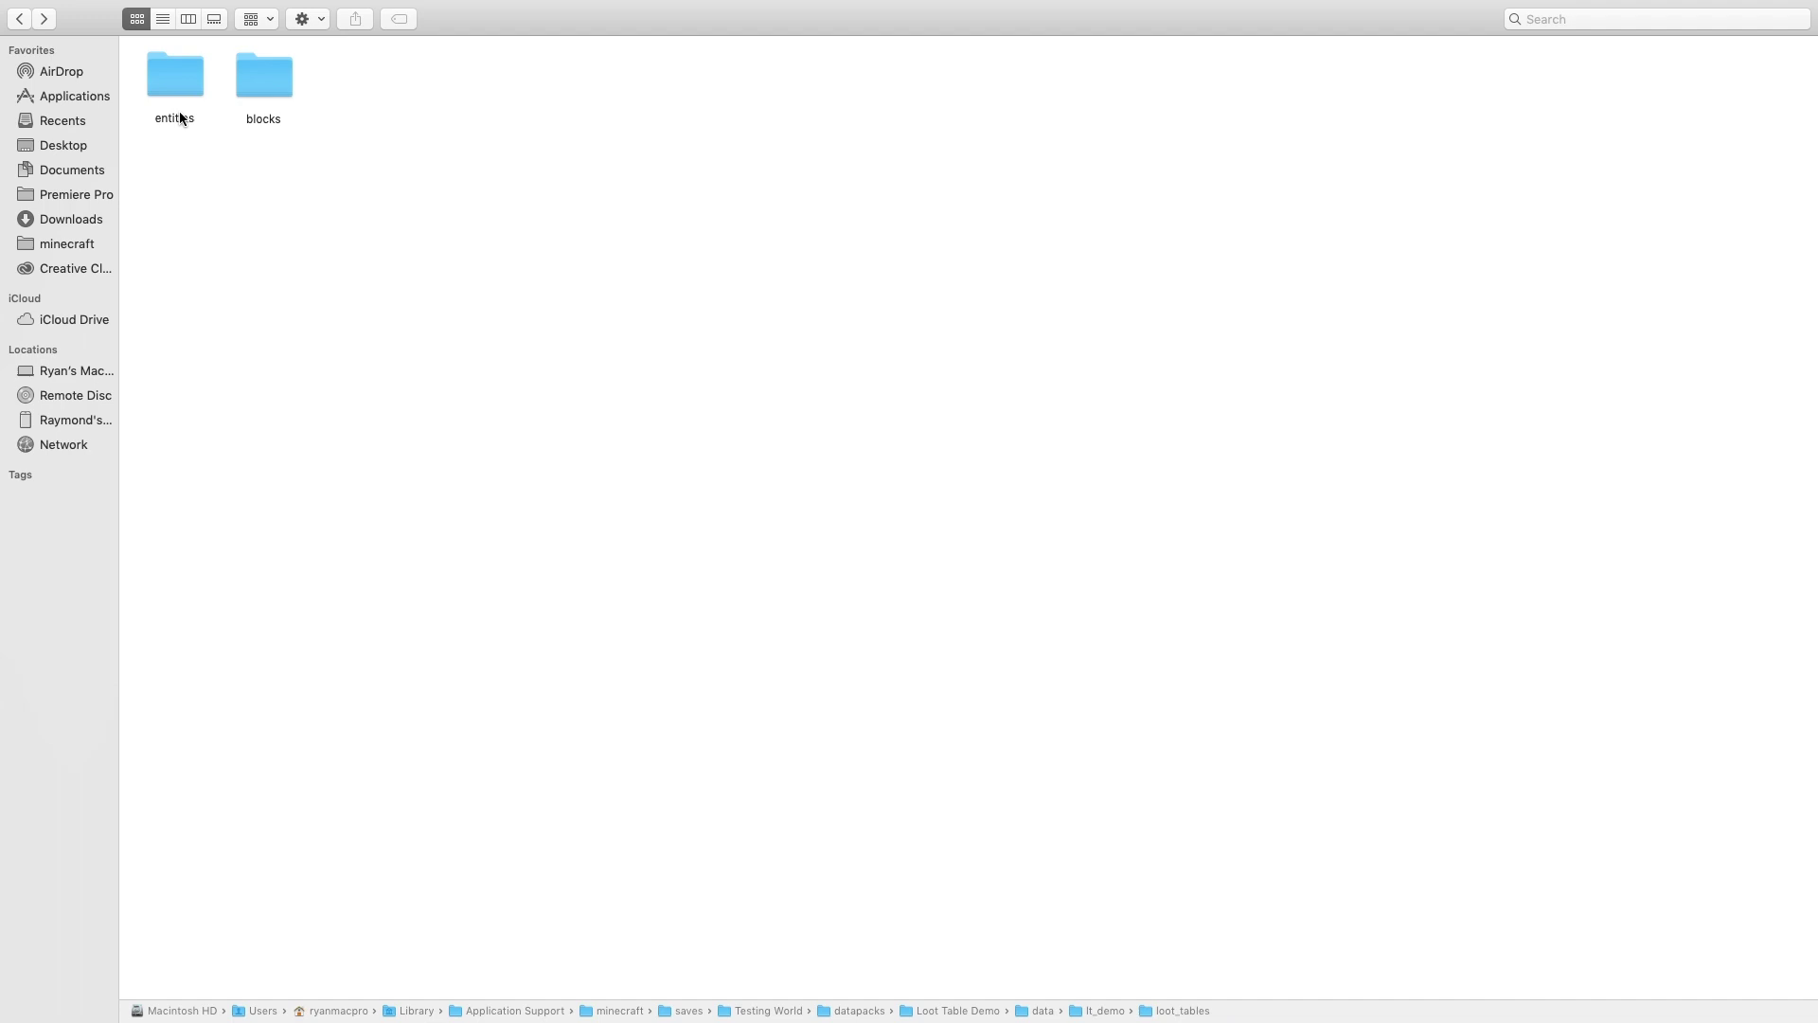
double_click(181, 83)
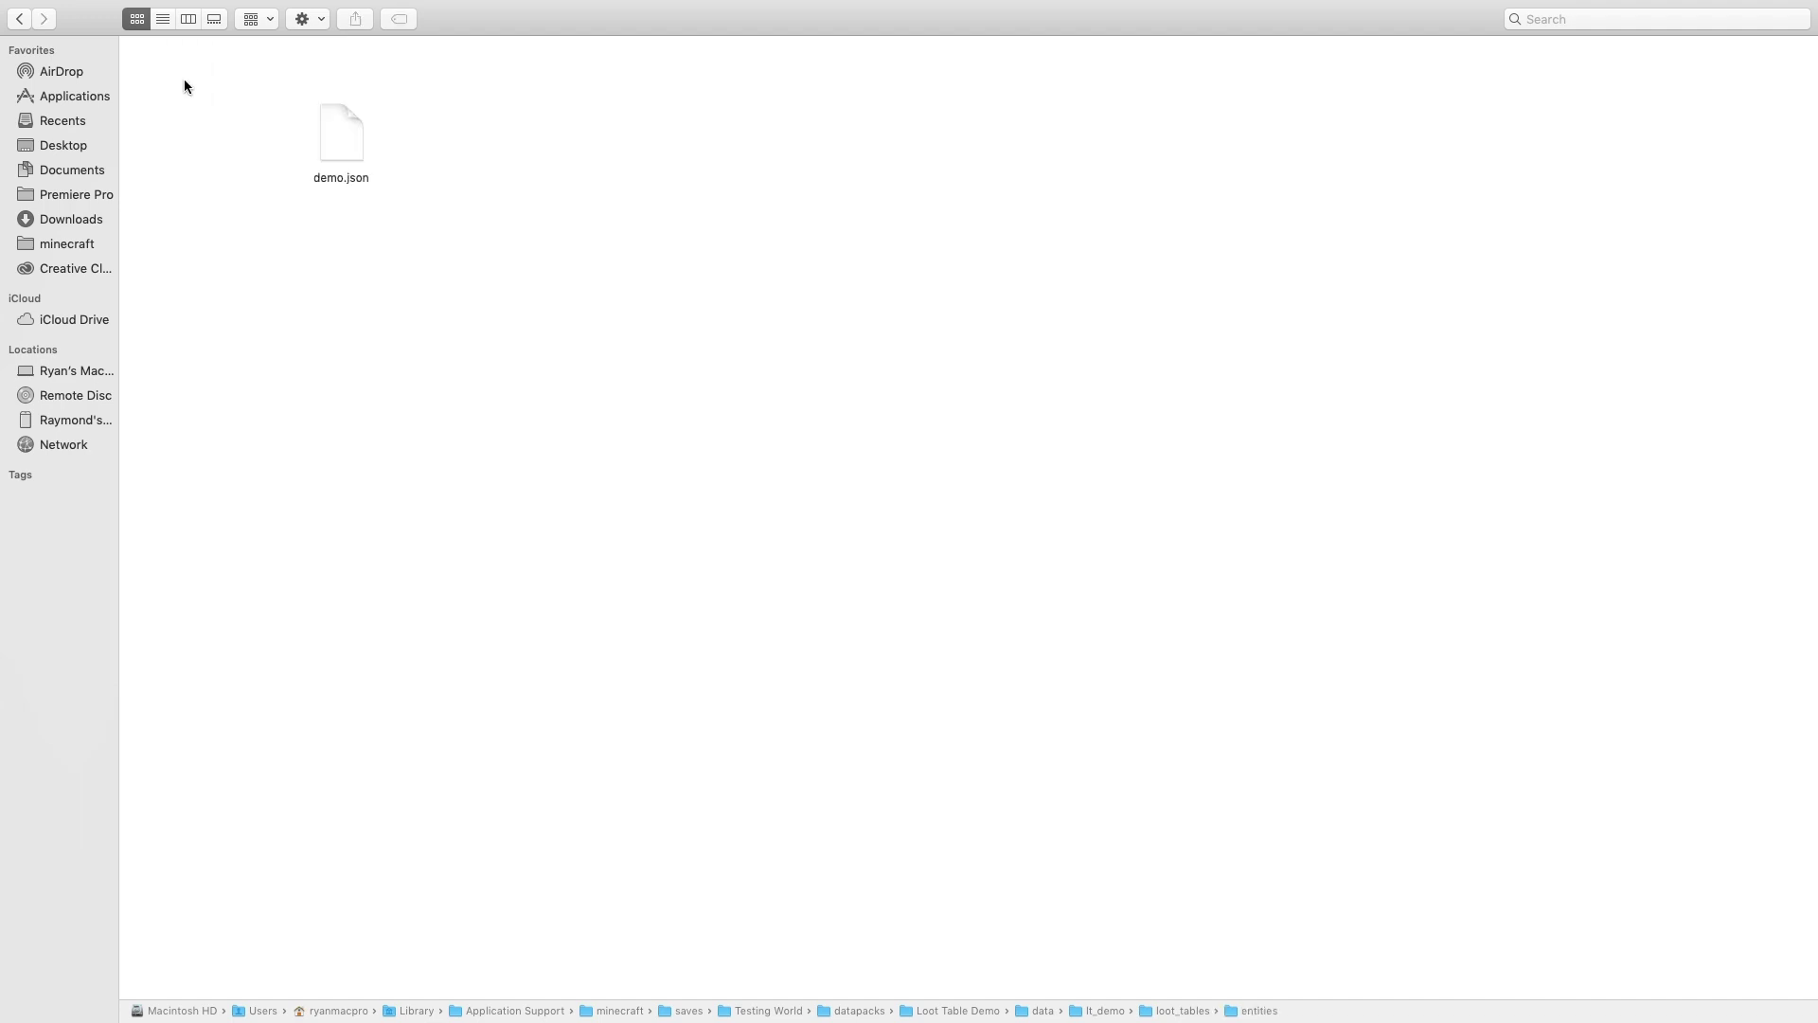
left_click(20, 20)
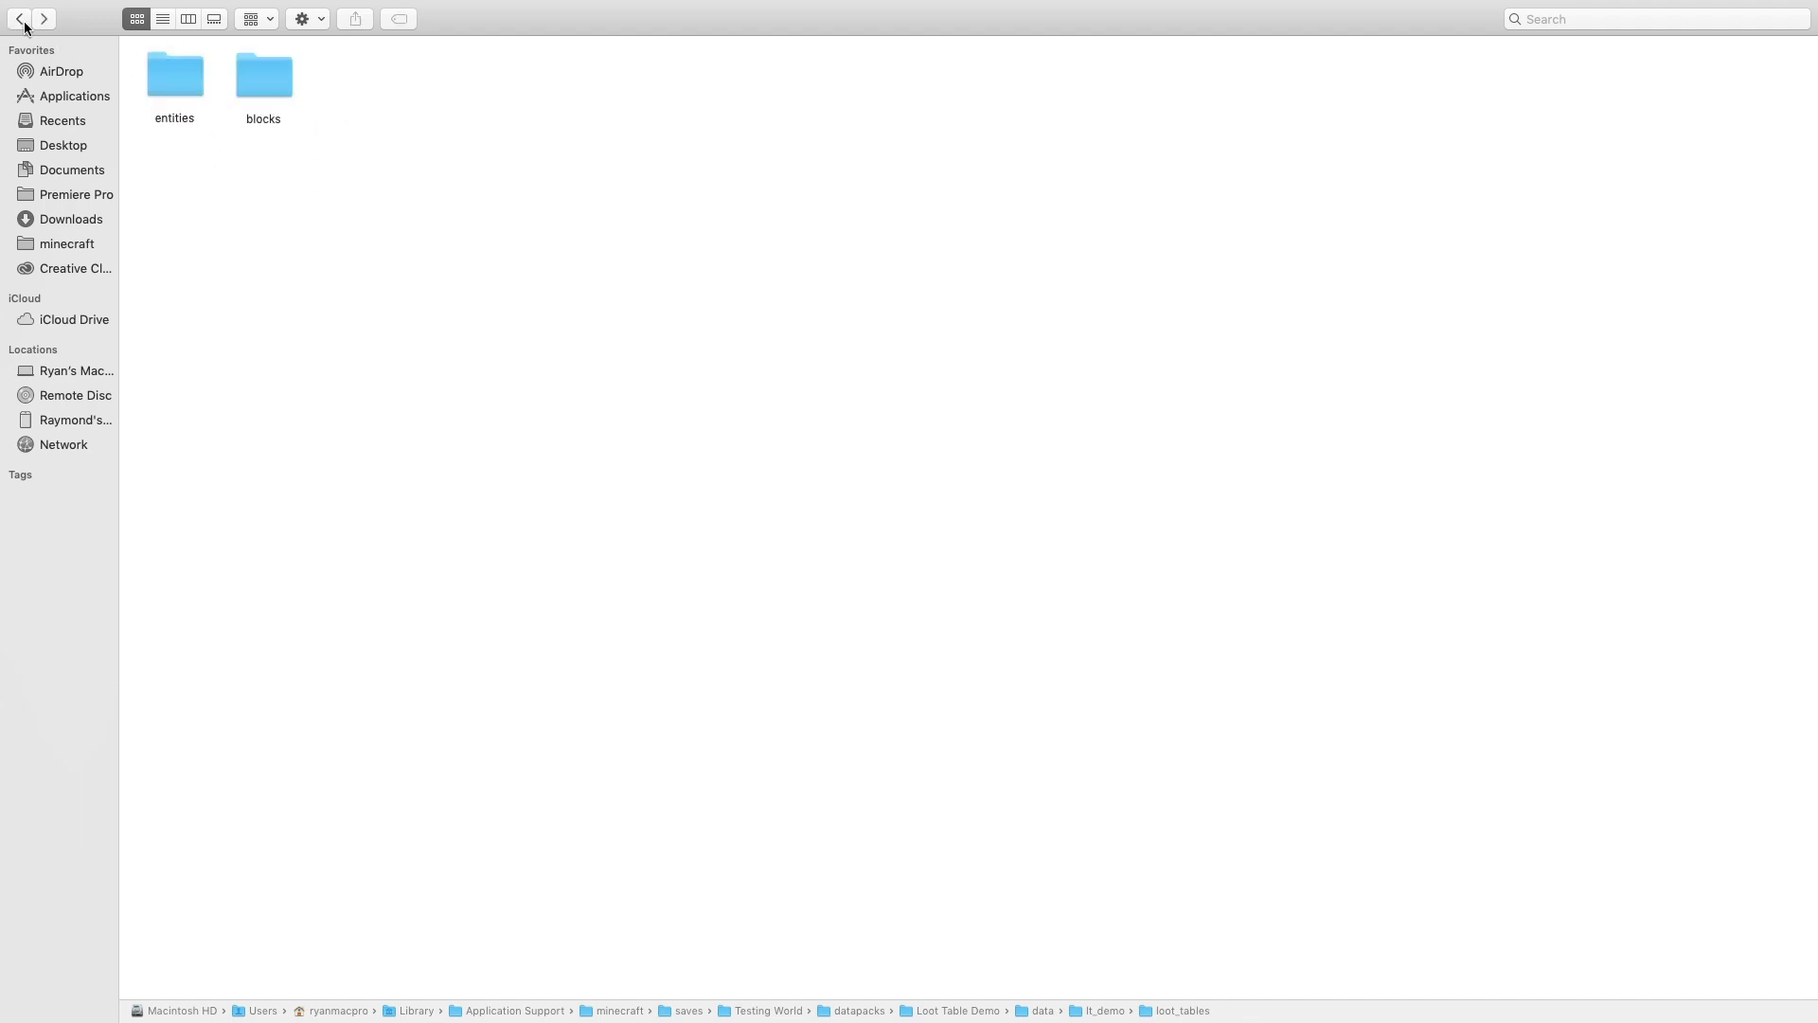
double_click(256, 78)
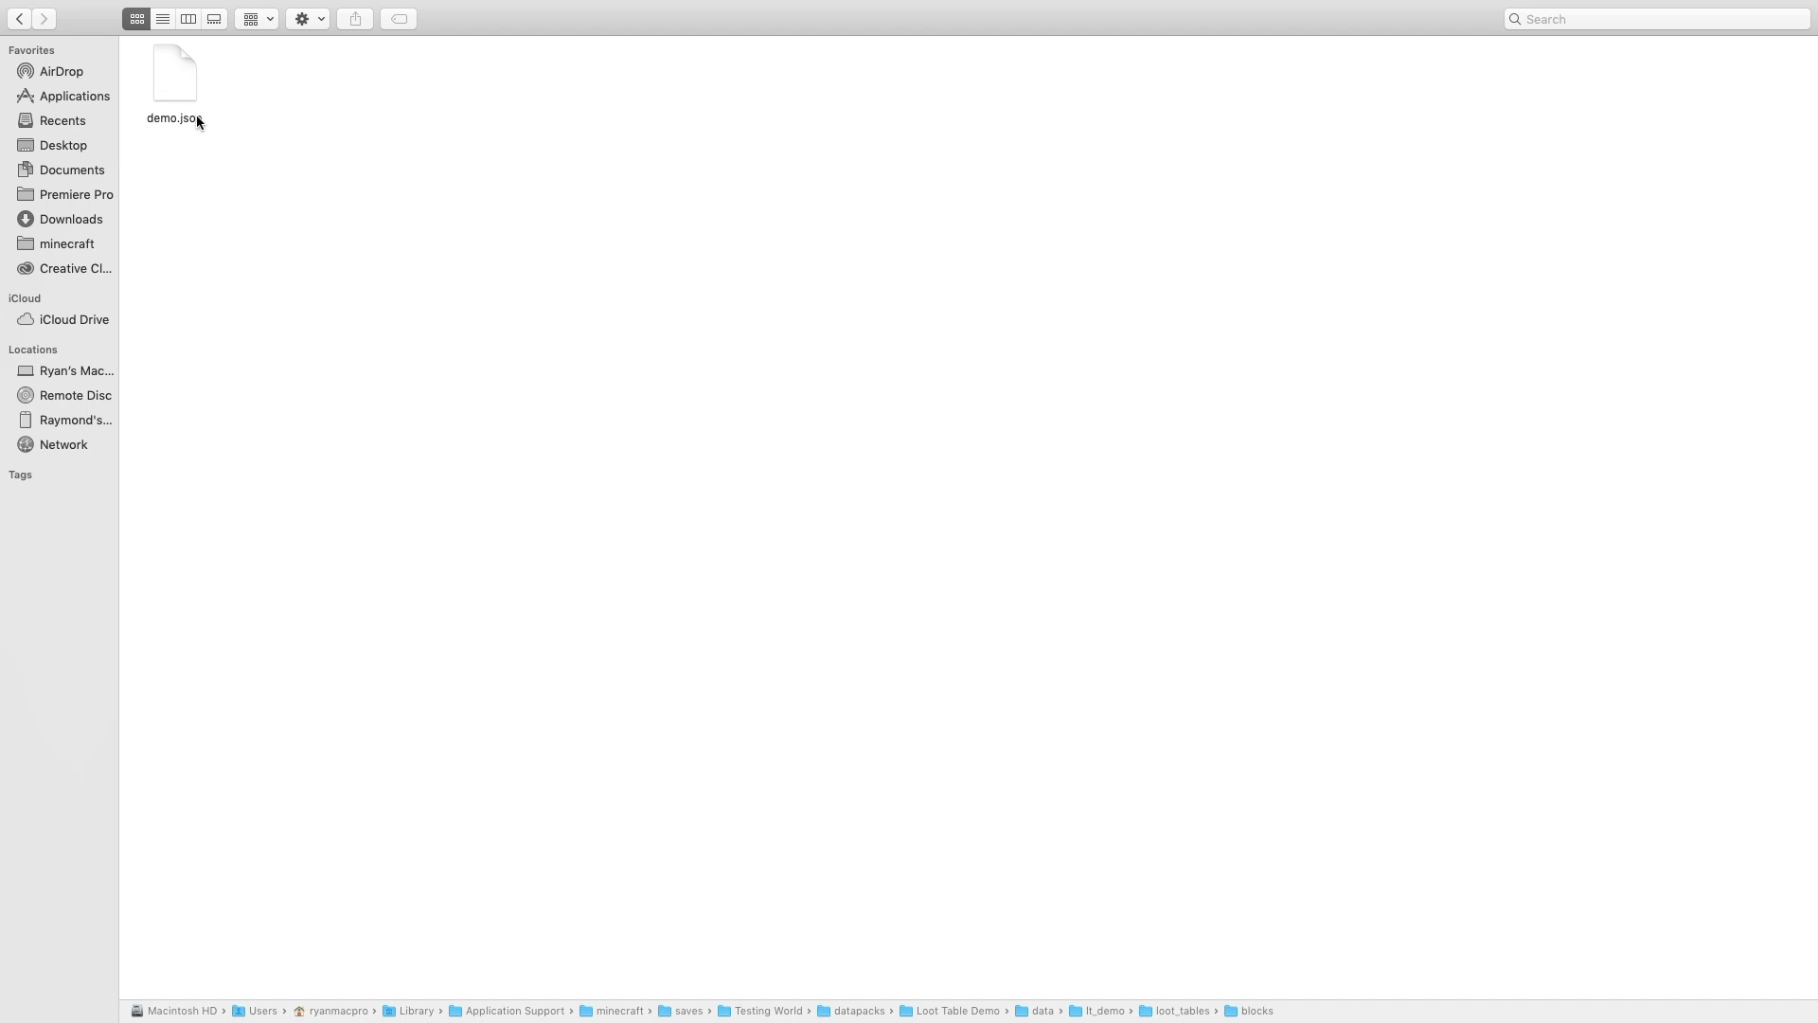
left_click(17, 17)
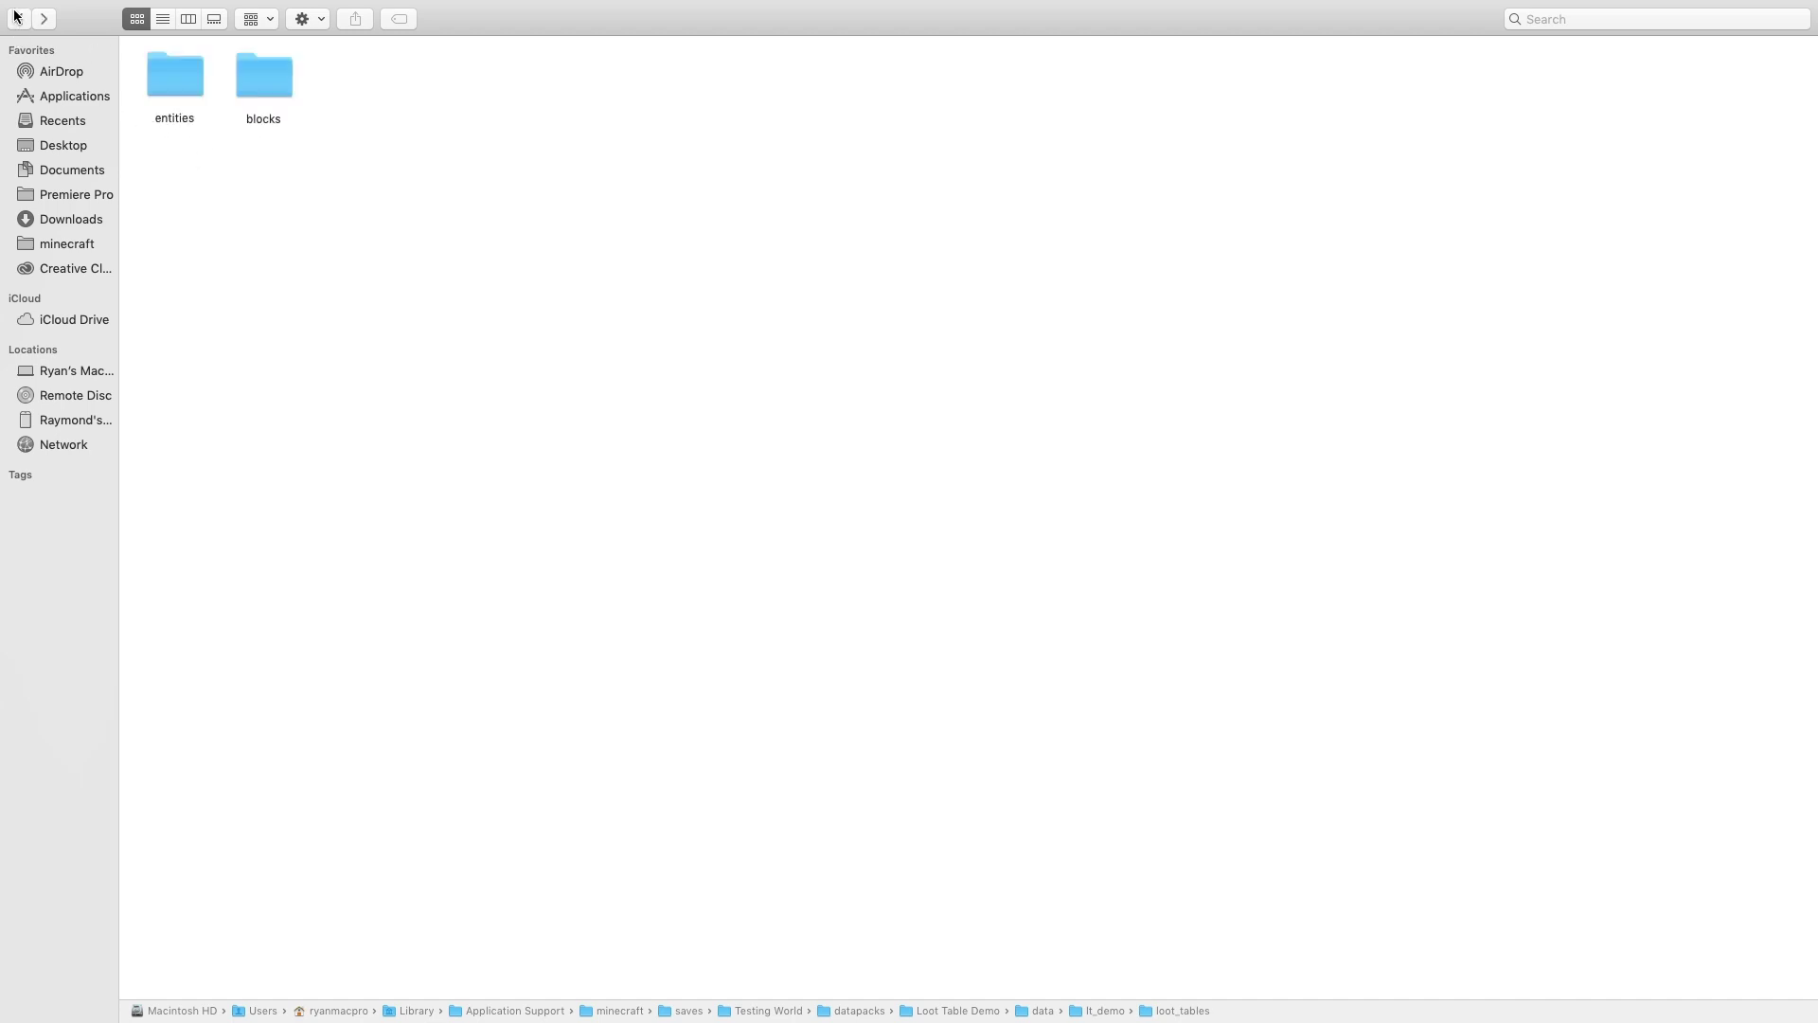
left_click(17, 17)
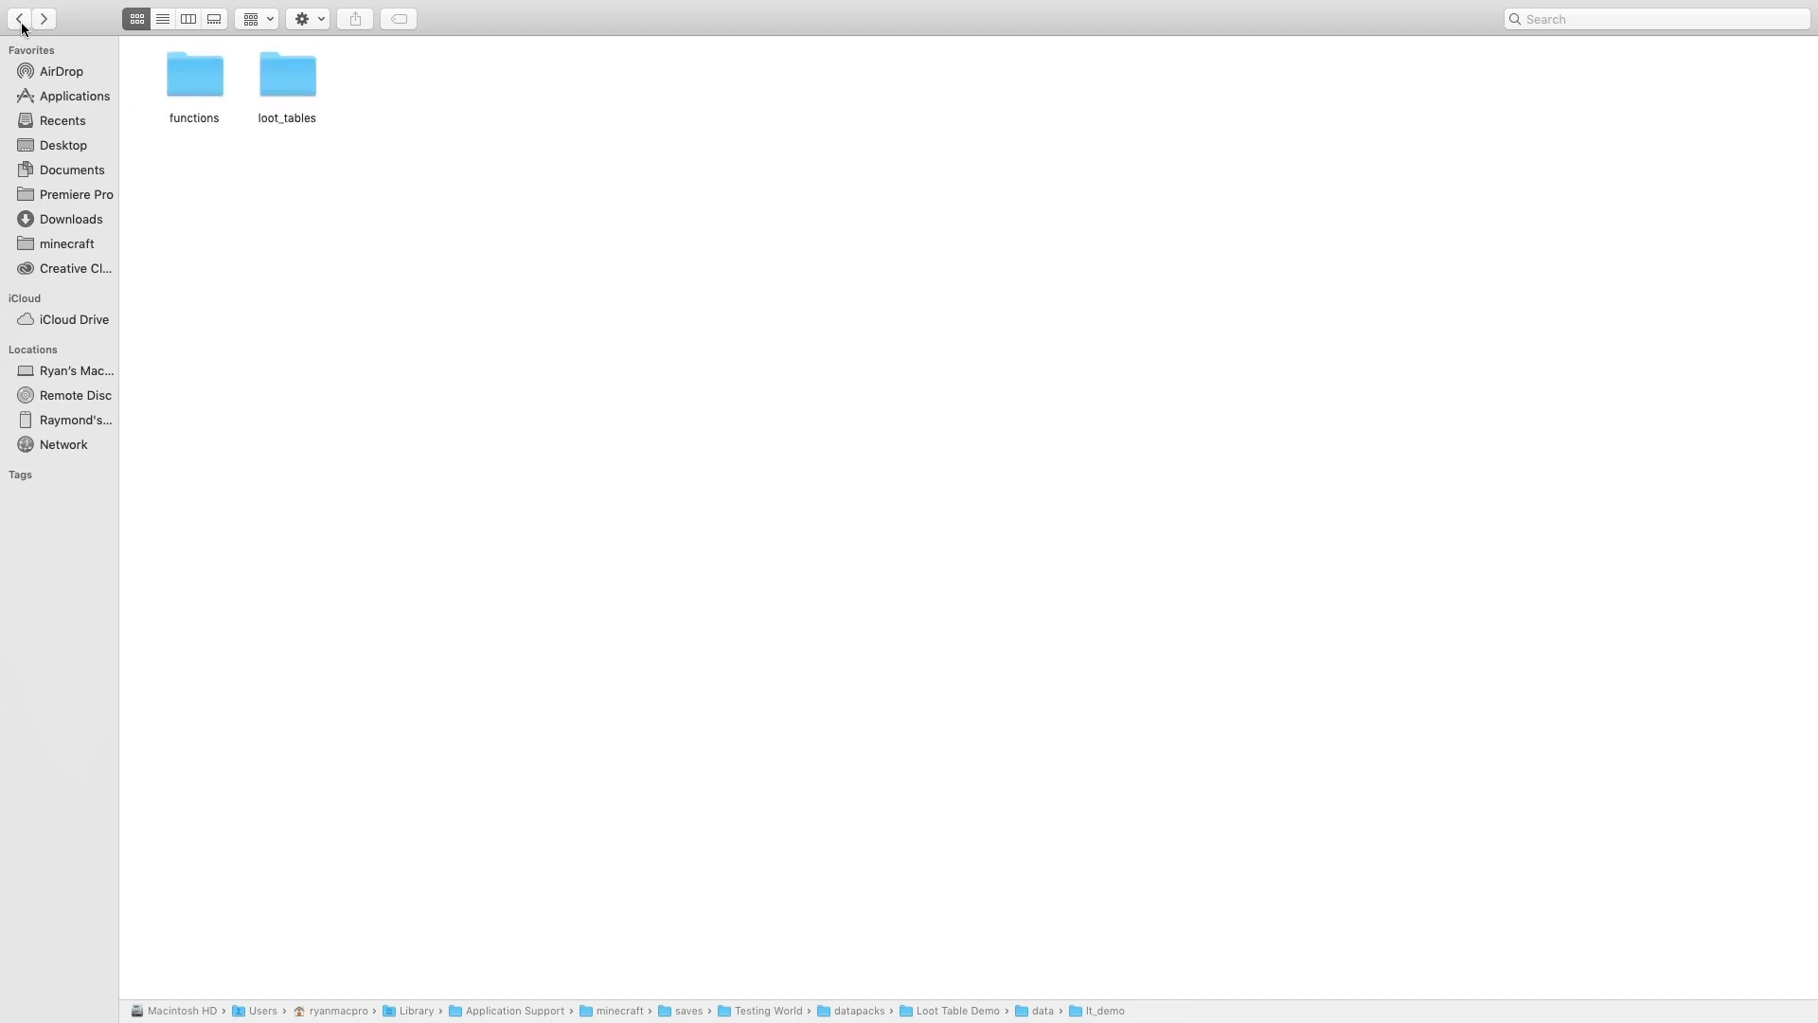
left_click(20, 25)
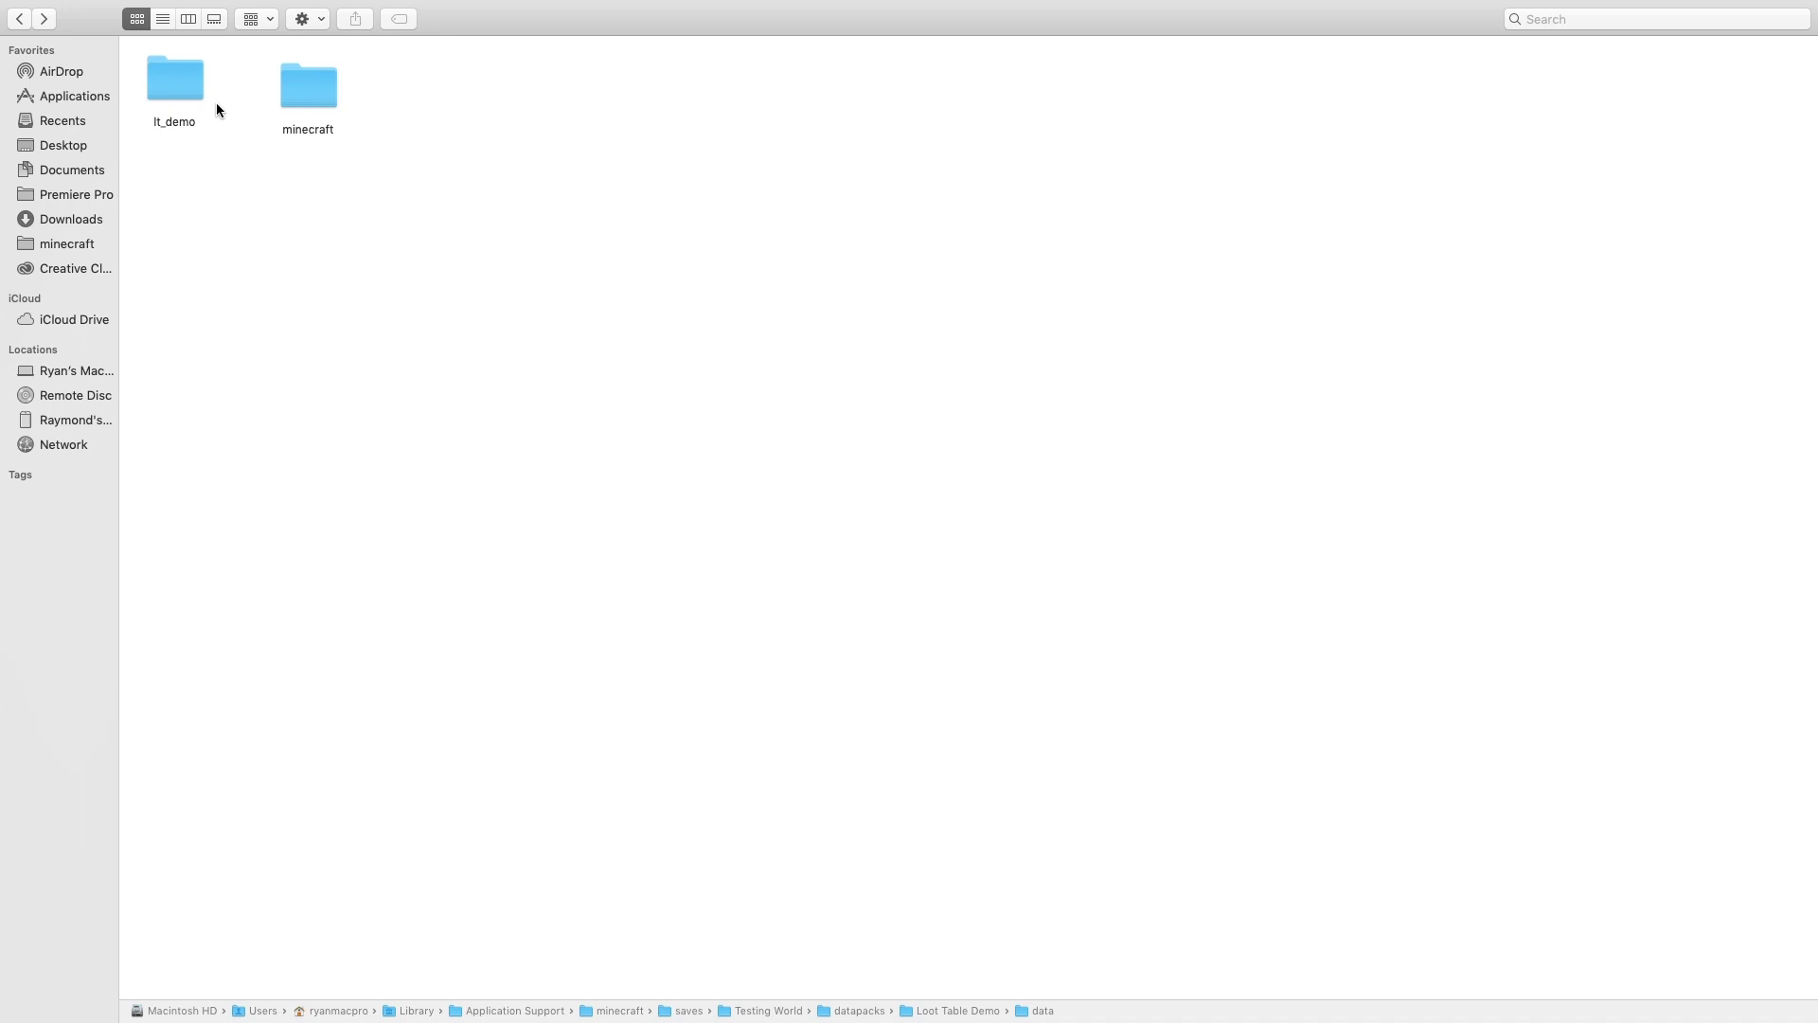
Look through the minecraft folder of the datapack's data folder down to tags/functions, and return to the Loot Table Demo folder.
double_click(320, 87)
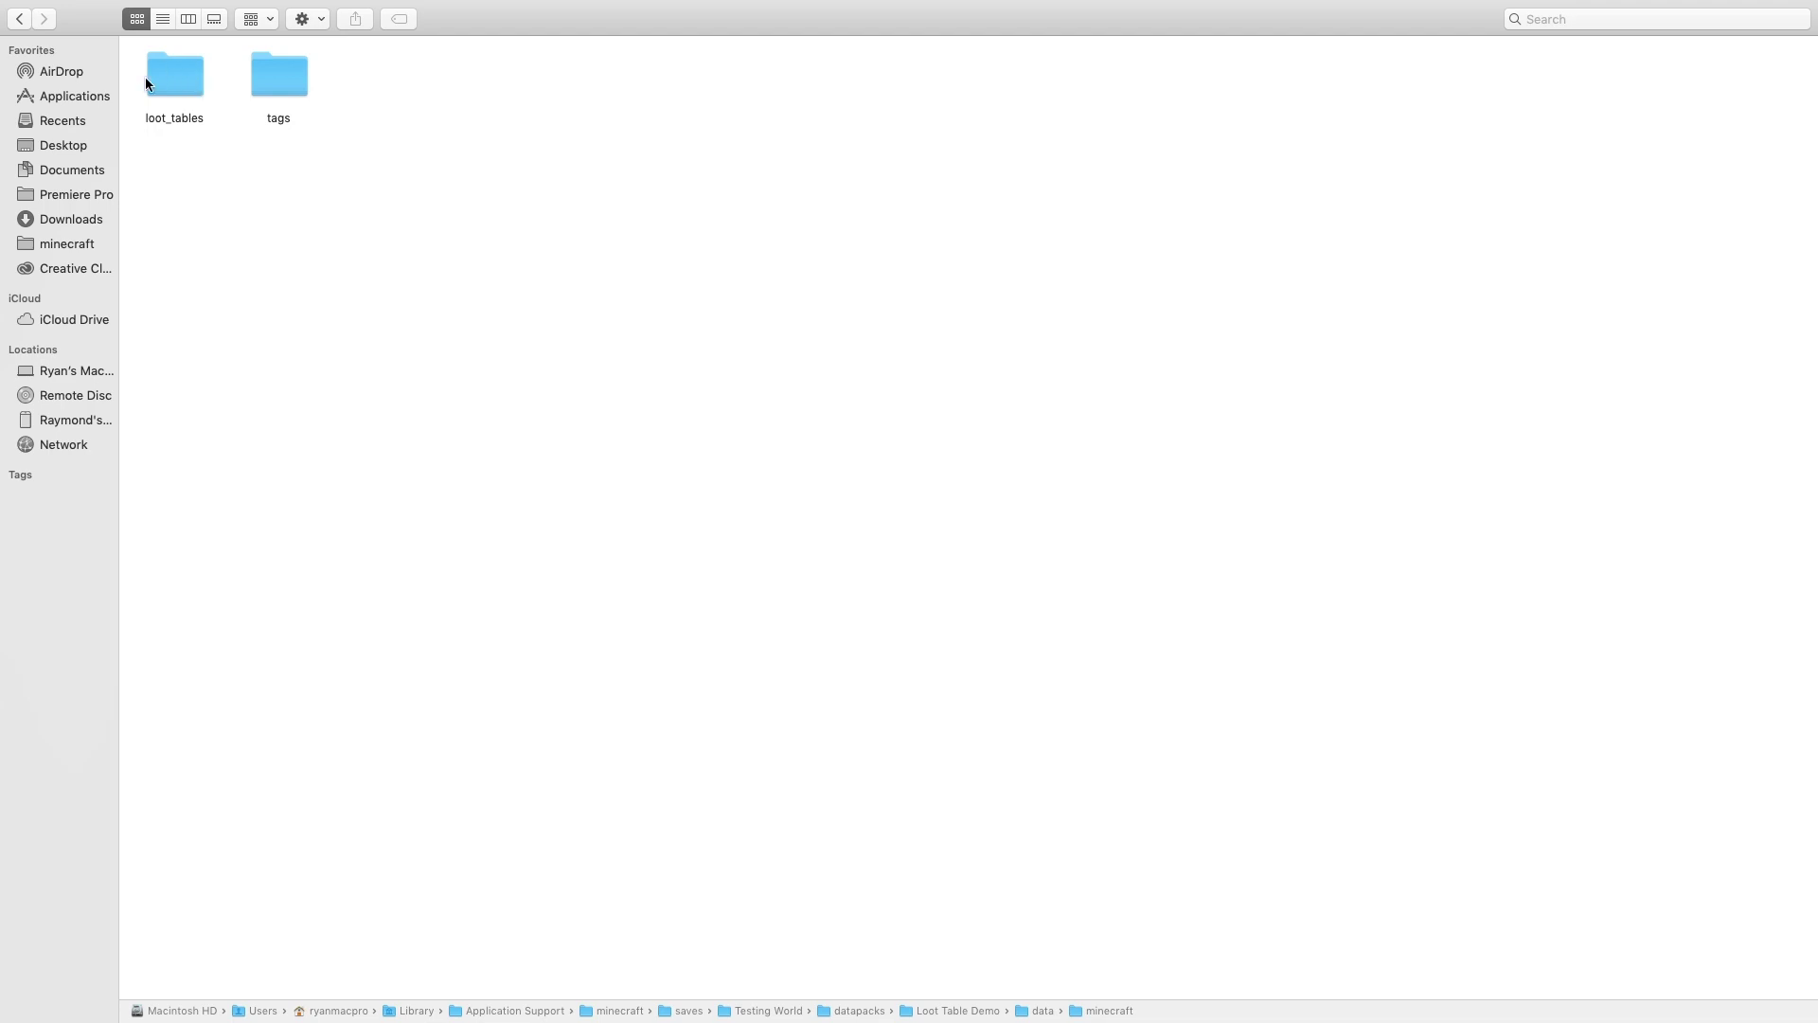
left_click(21, 19)
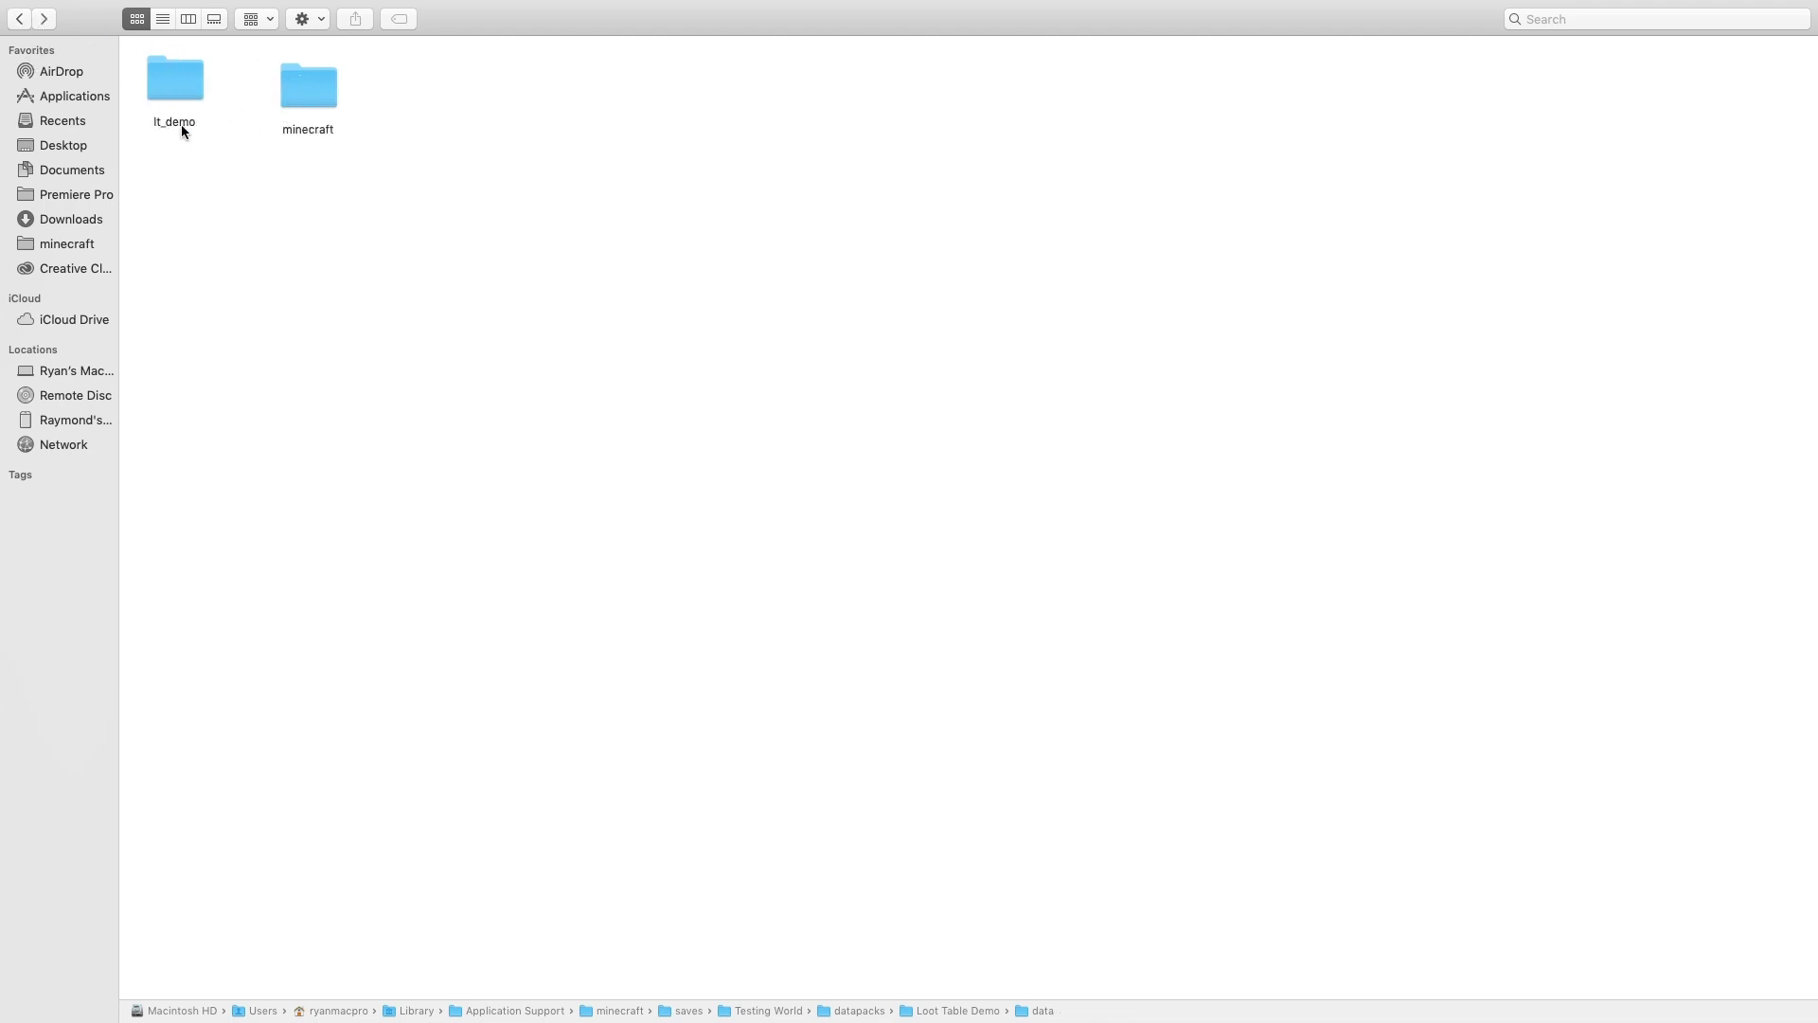
double_click(319, 85)
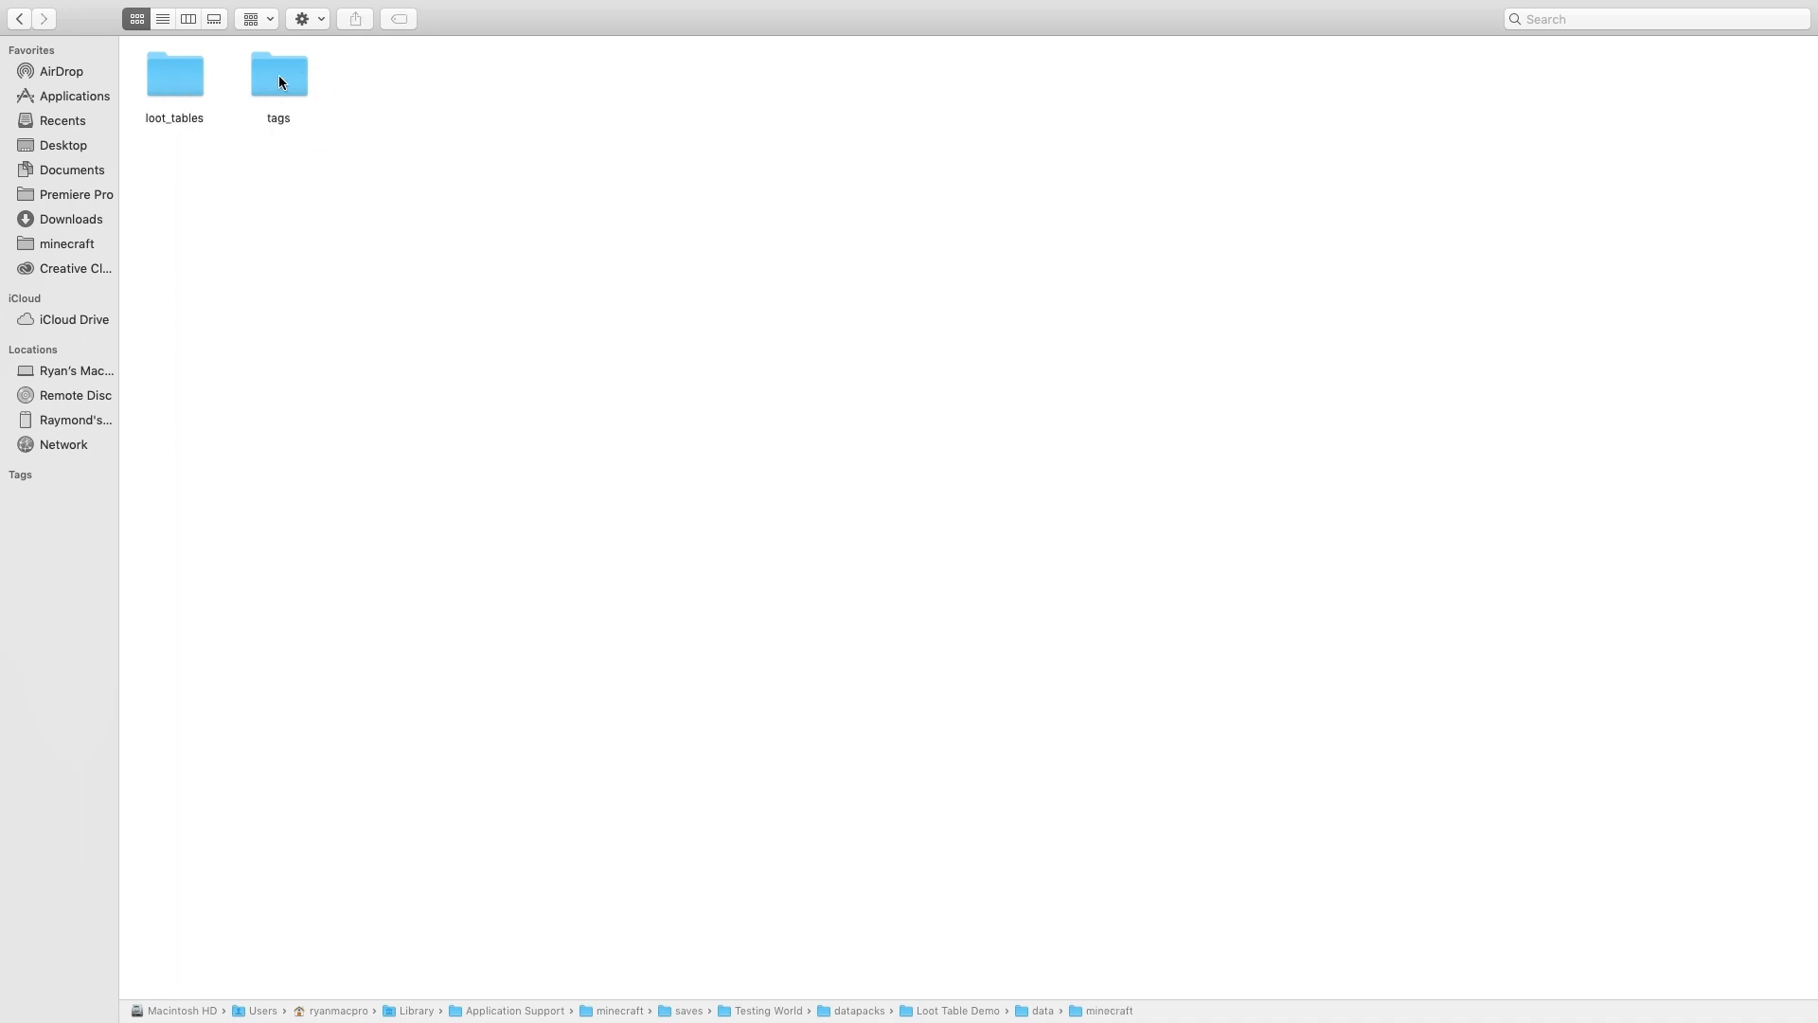
double_click(278, 80)
double_click(178, 76)
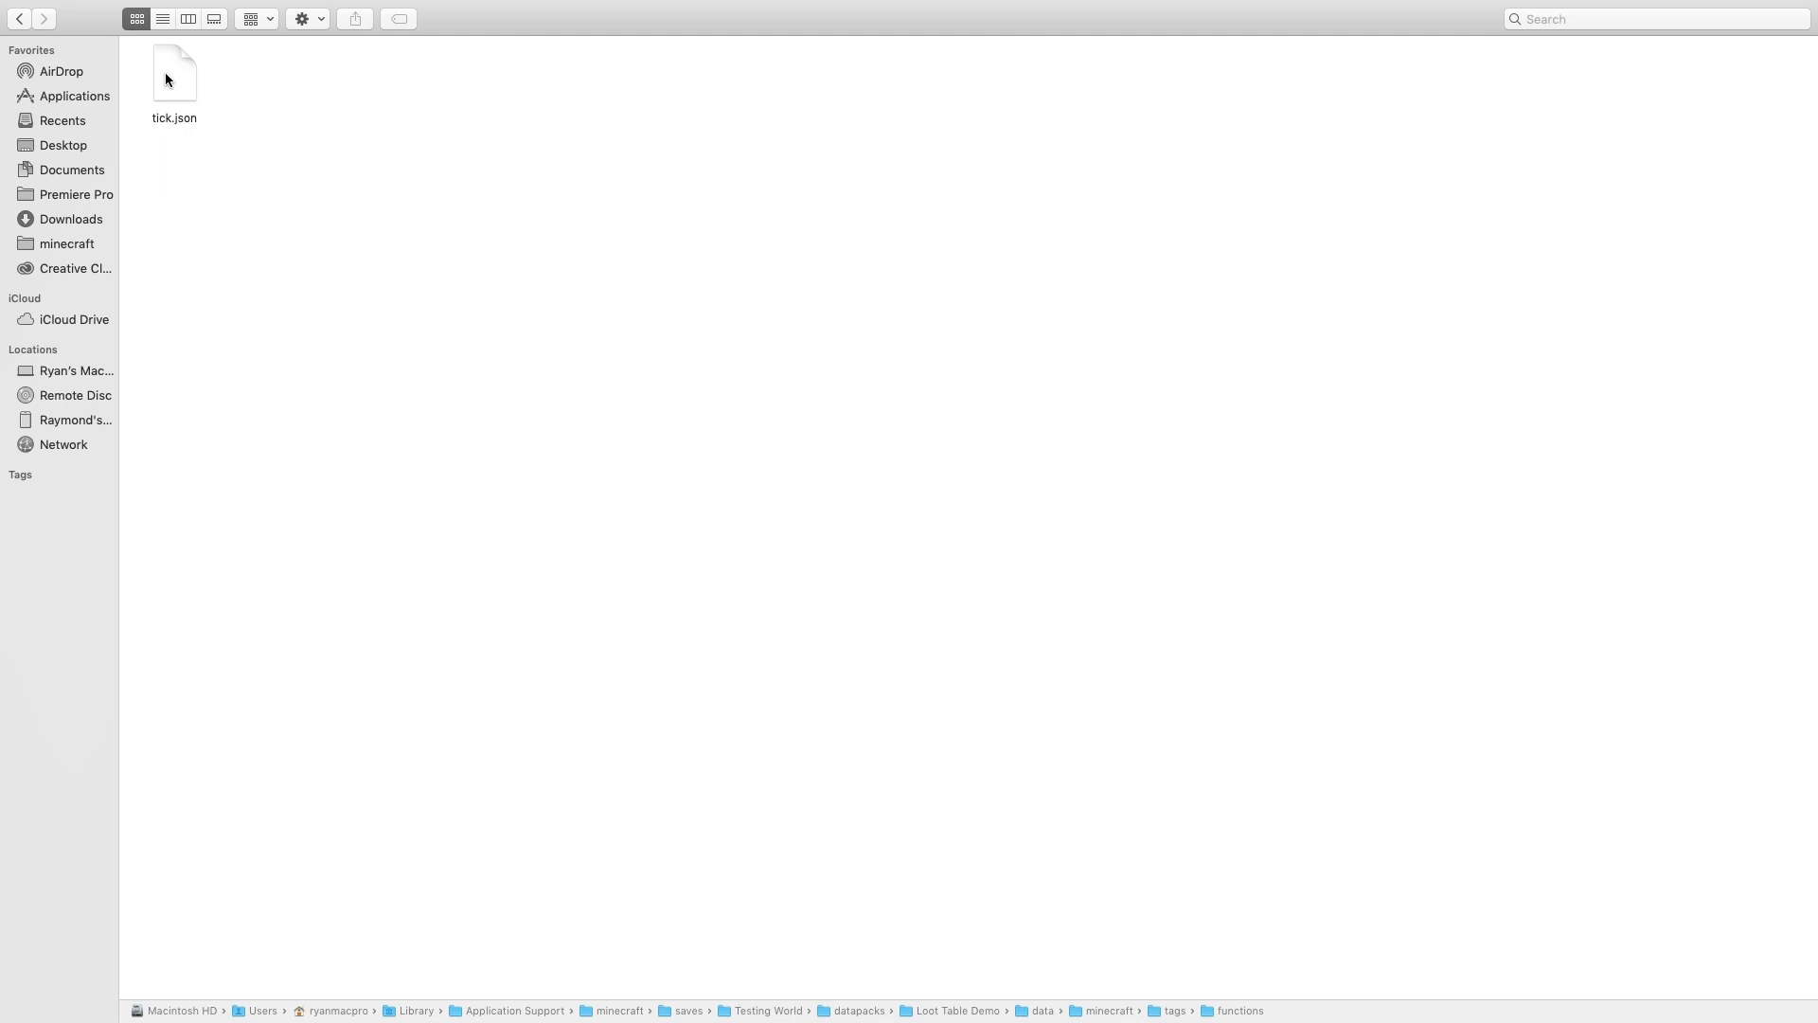
left_click(14, 25)
left_click(14, 24)
left_click(13, 24)
left_click(13, 24)
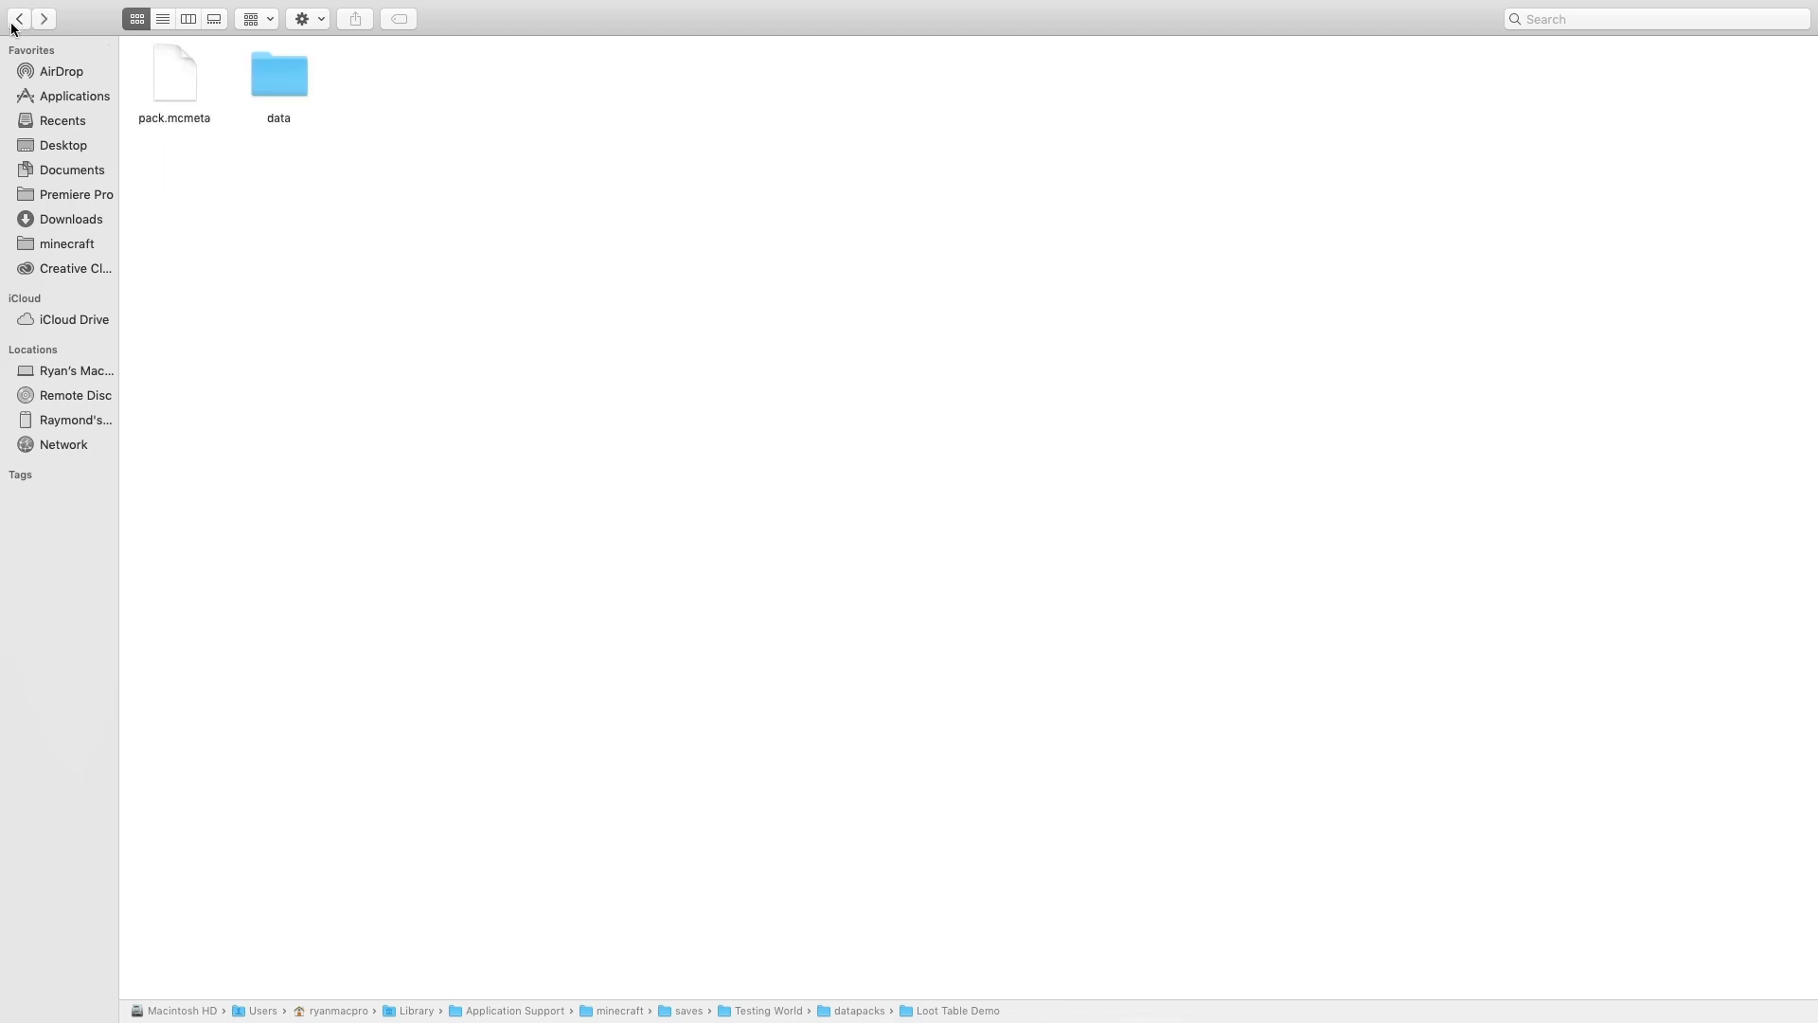
Open creeper.json from data/minecraft/loot_tables/entities and look through its pools, conditions and functions.
double_click(290, 81)
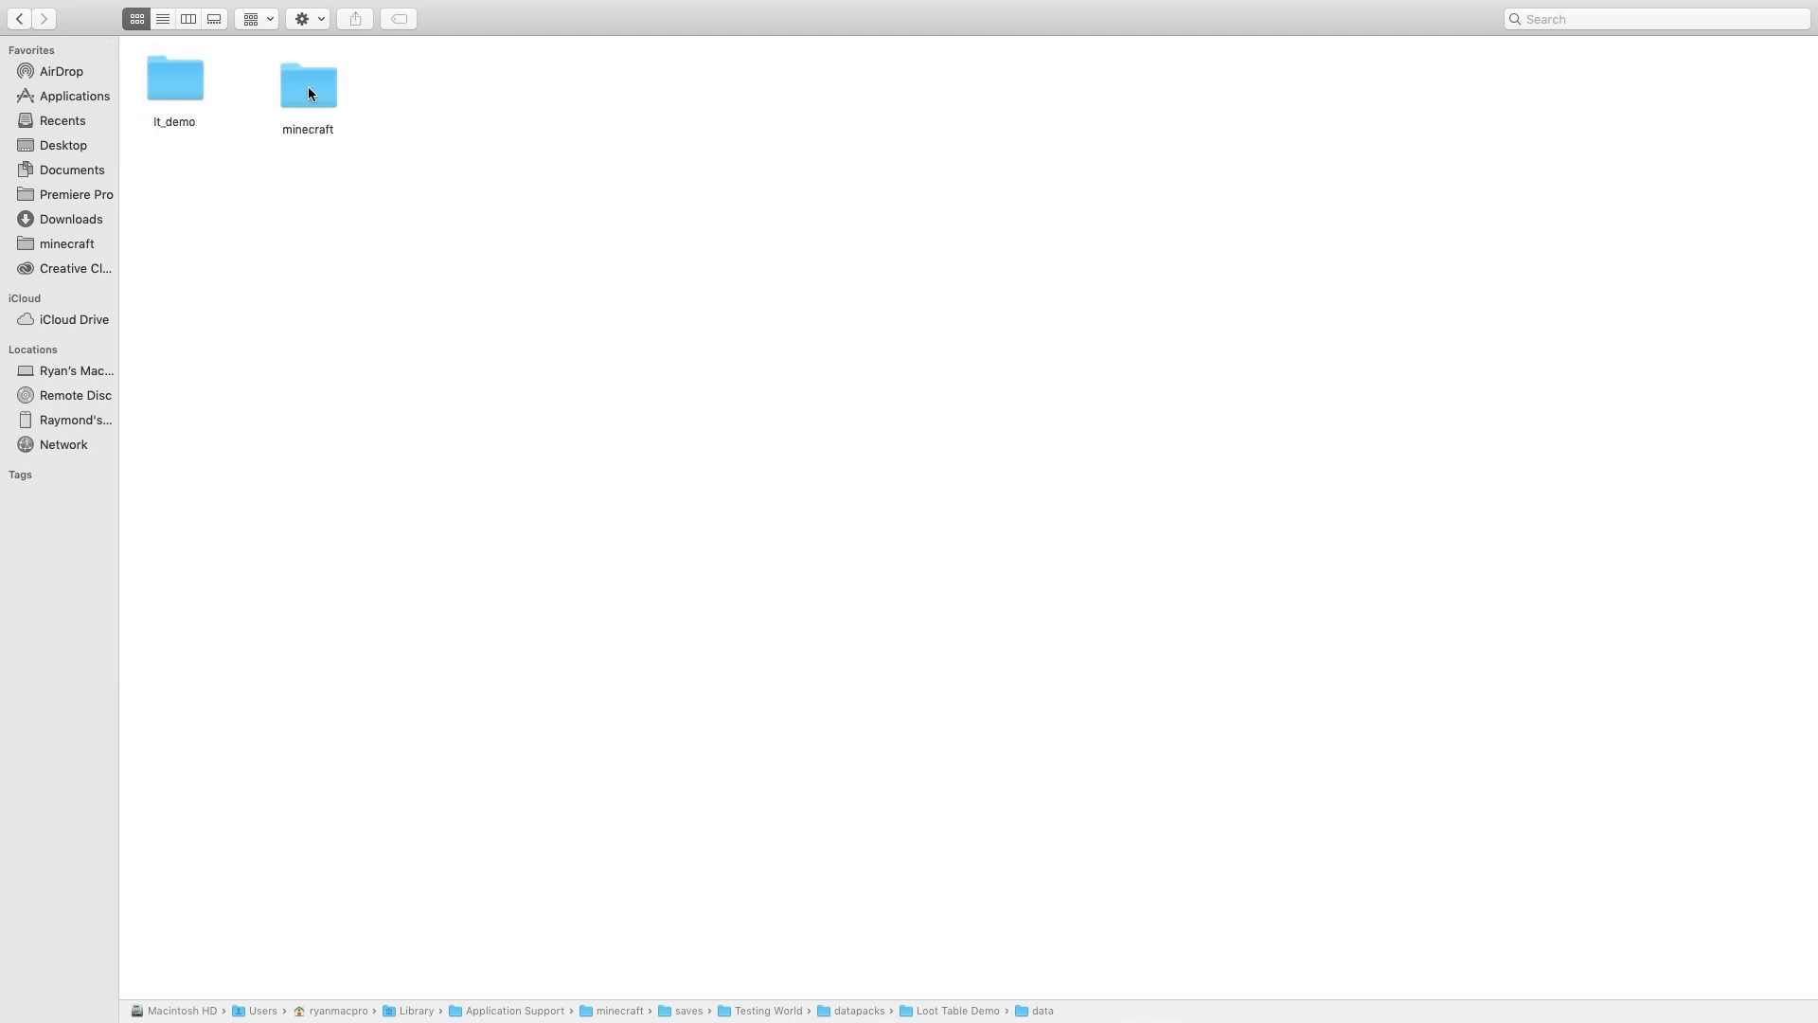
double_click(309, 90)
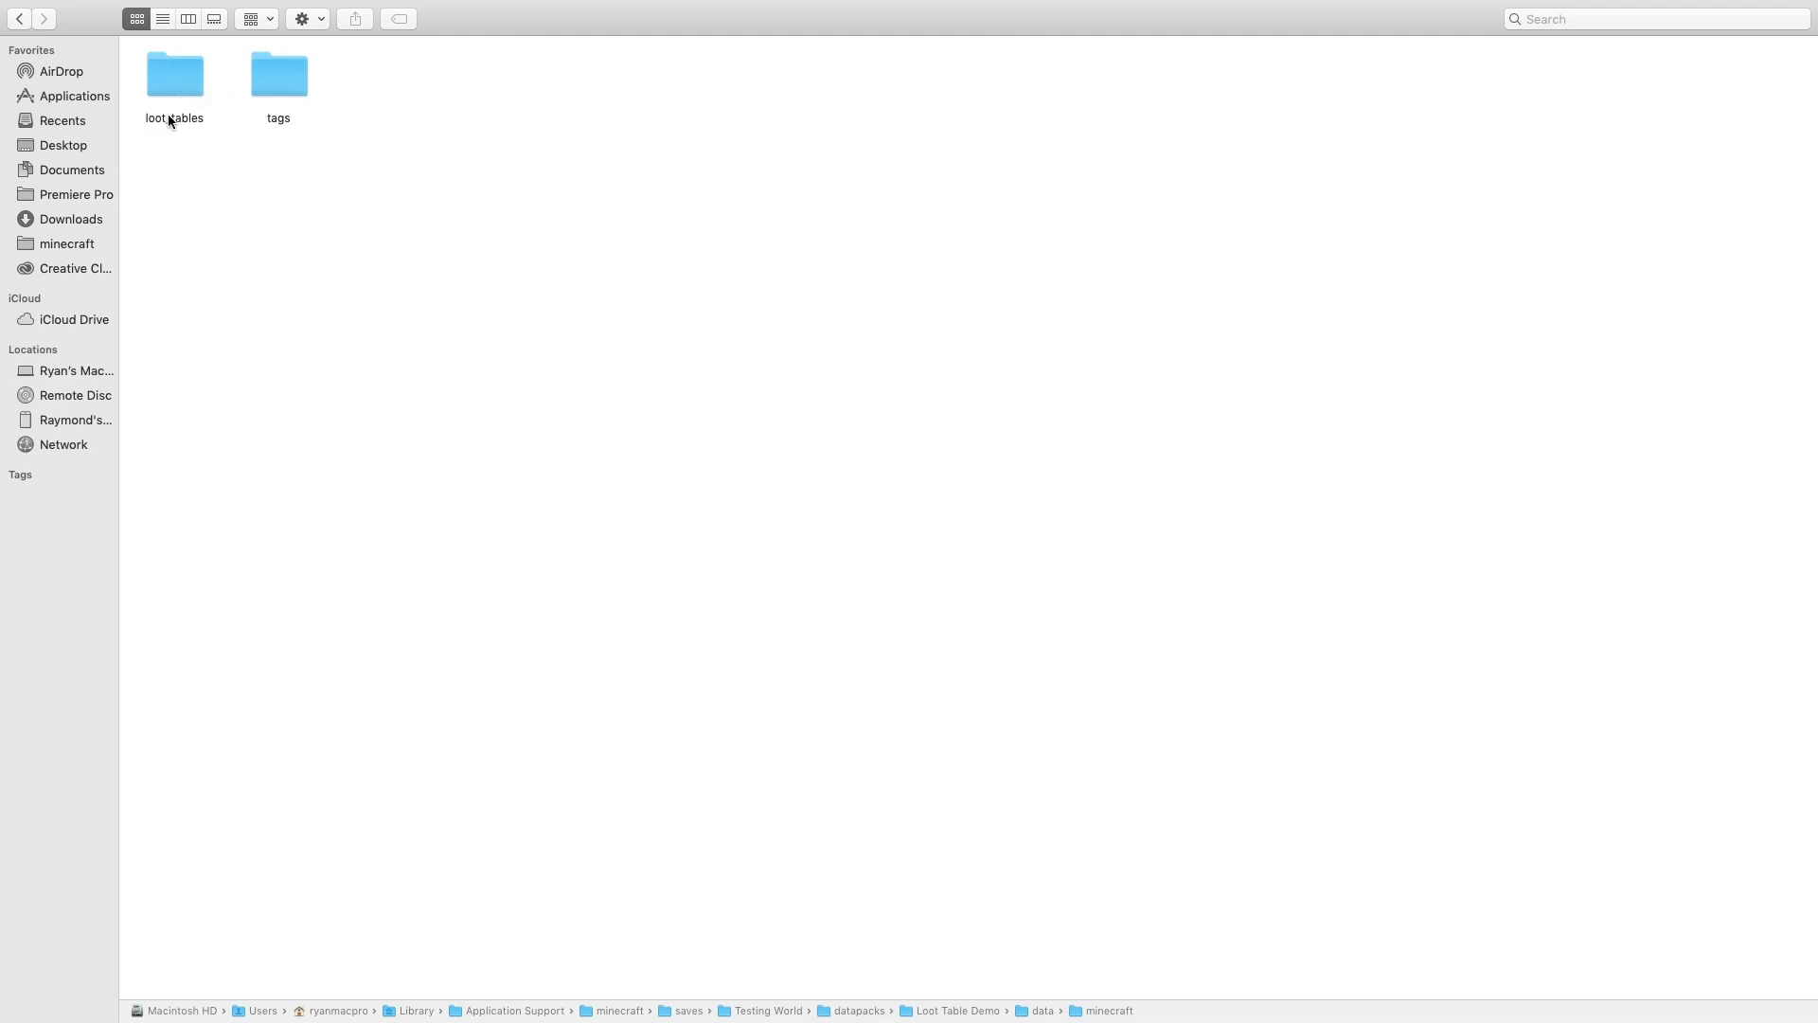
double_click(174, 76)
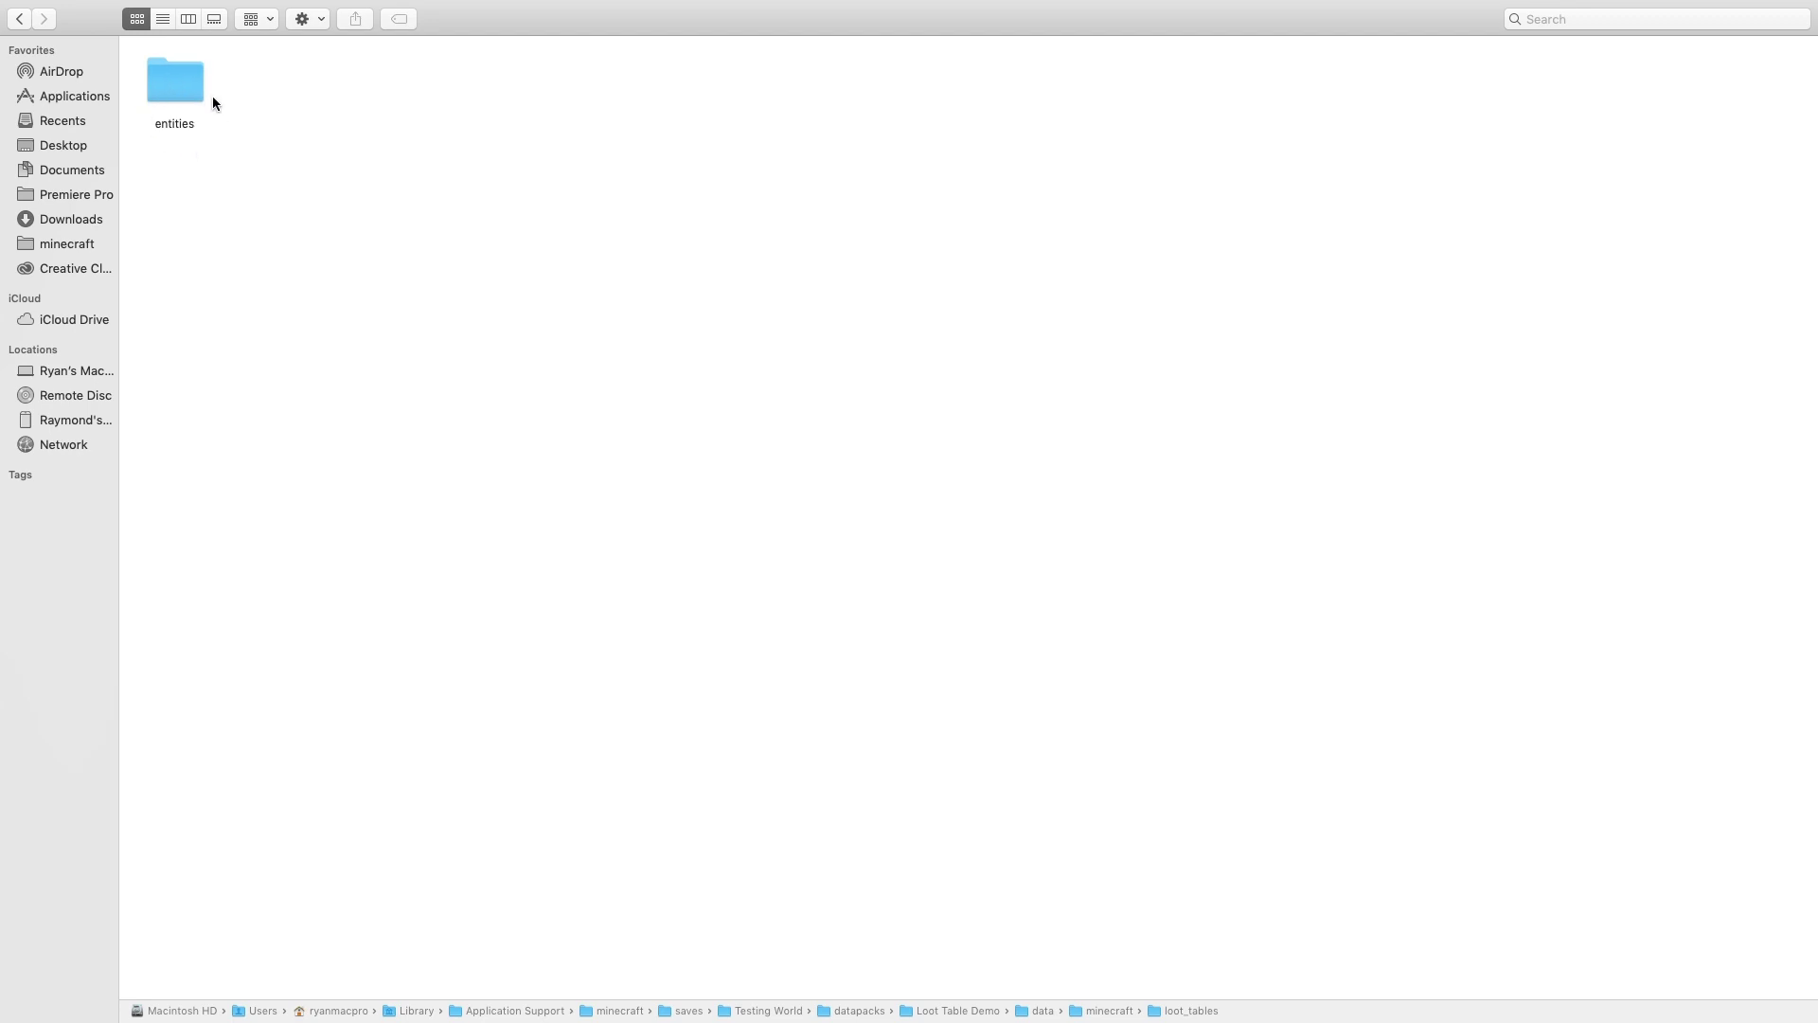
double_click(187, 84)
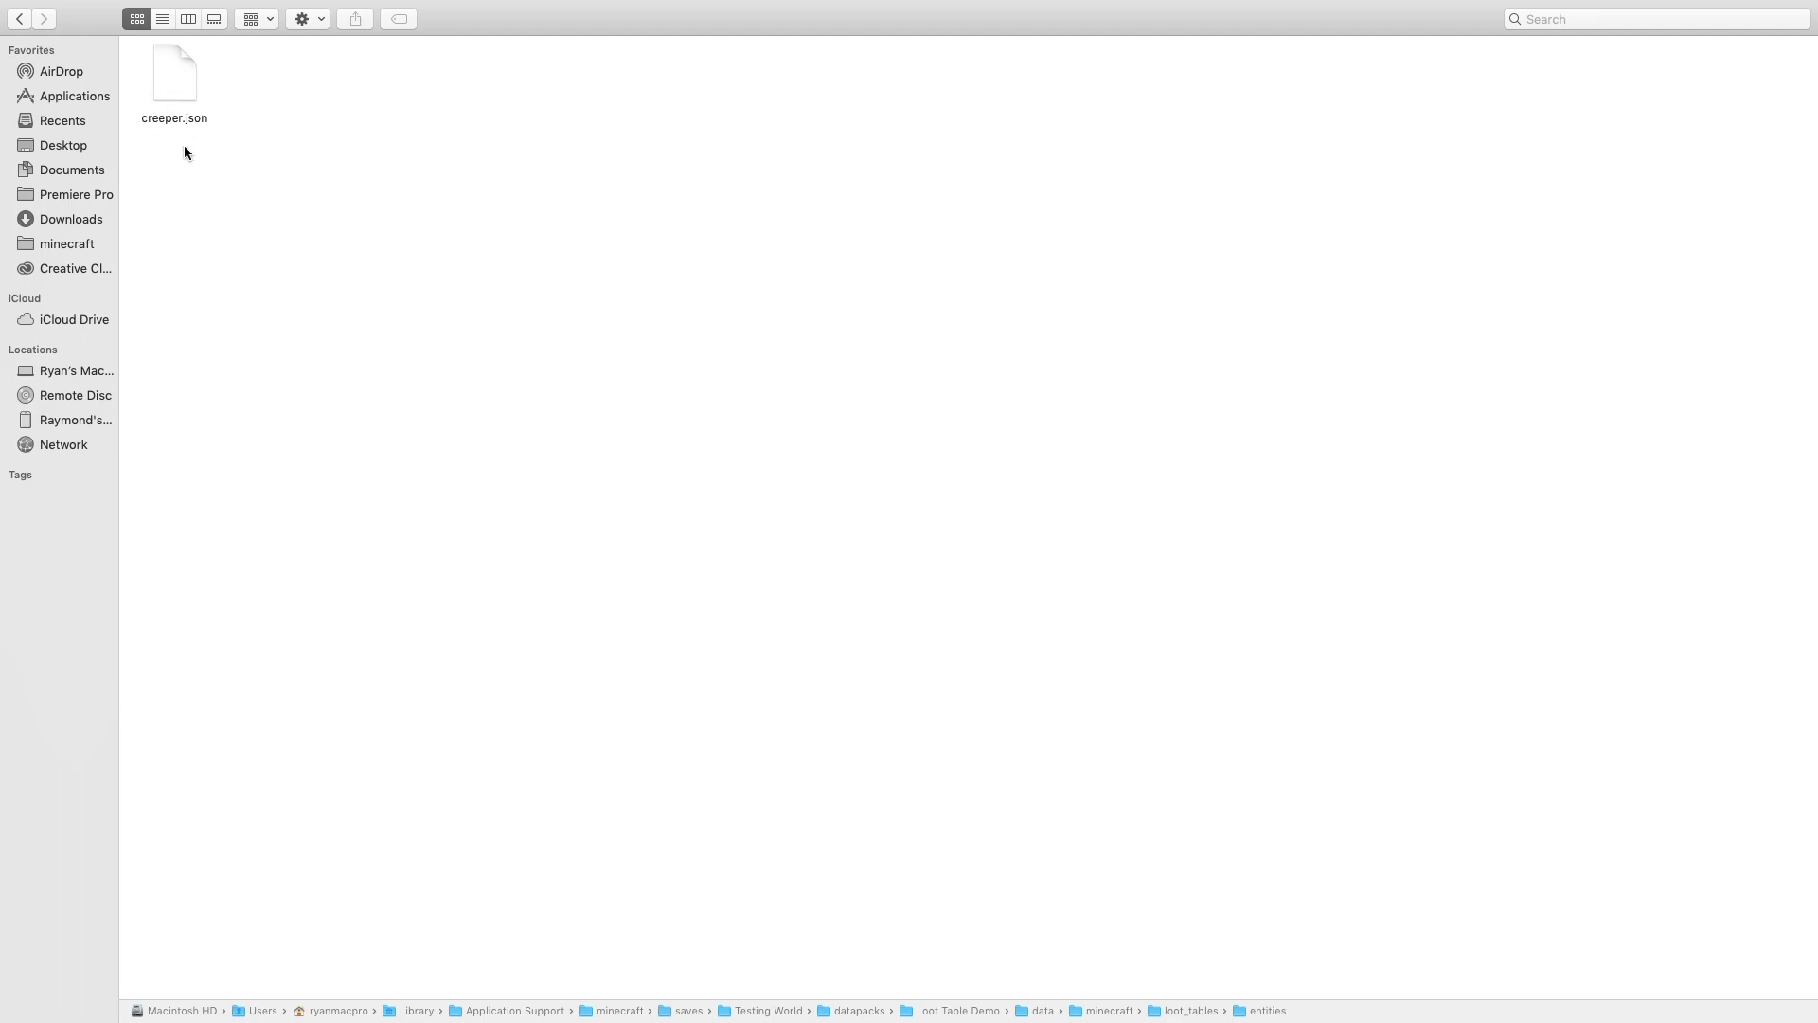
double_click(179, 73)
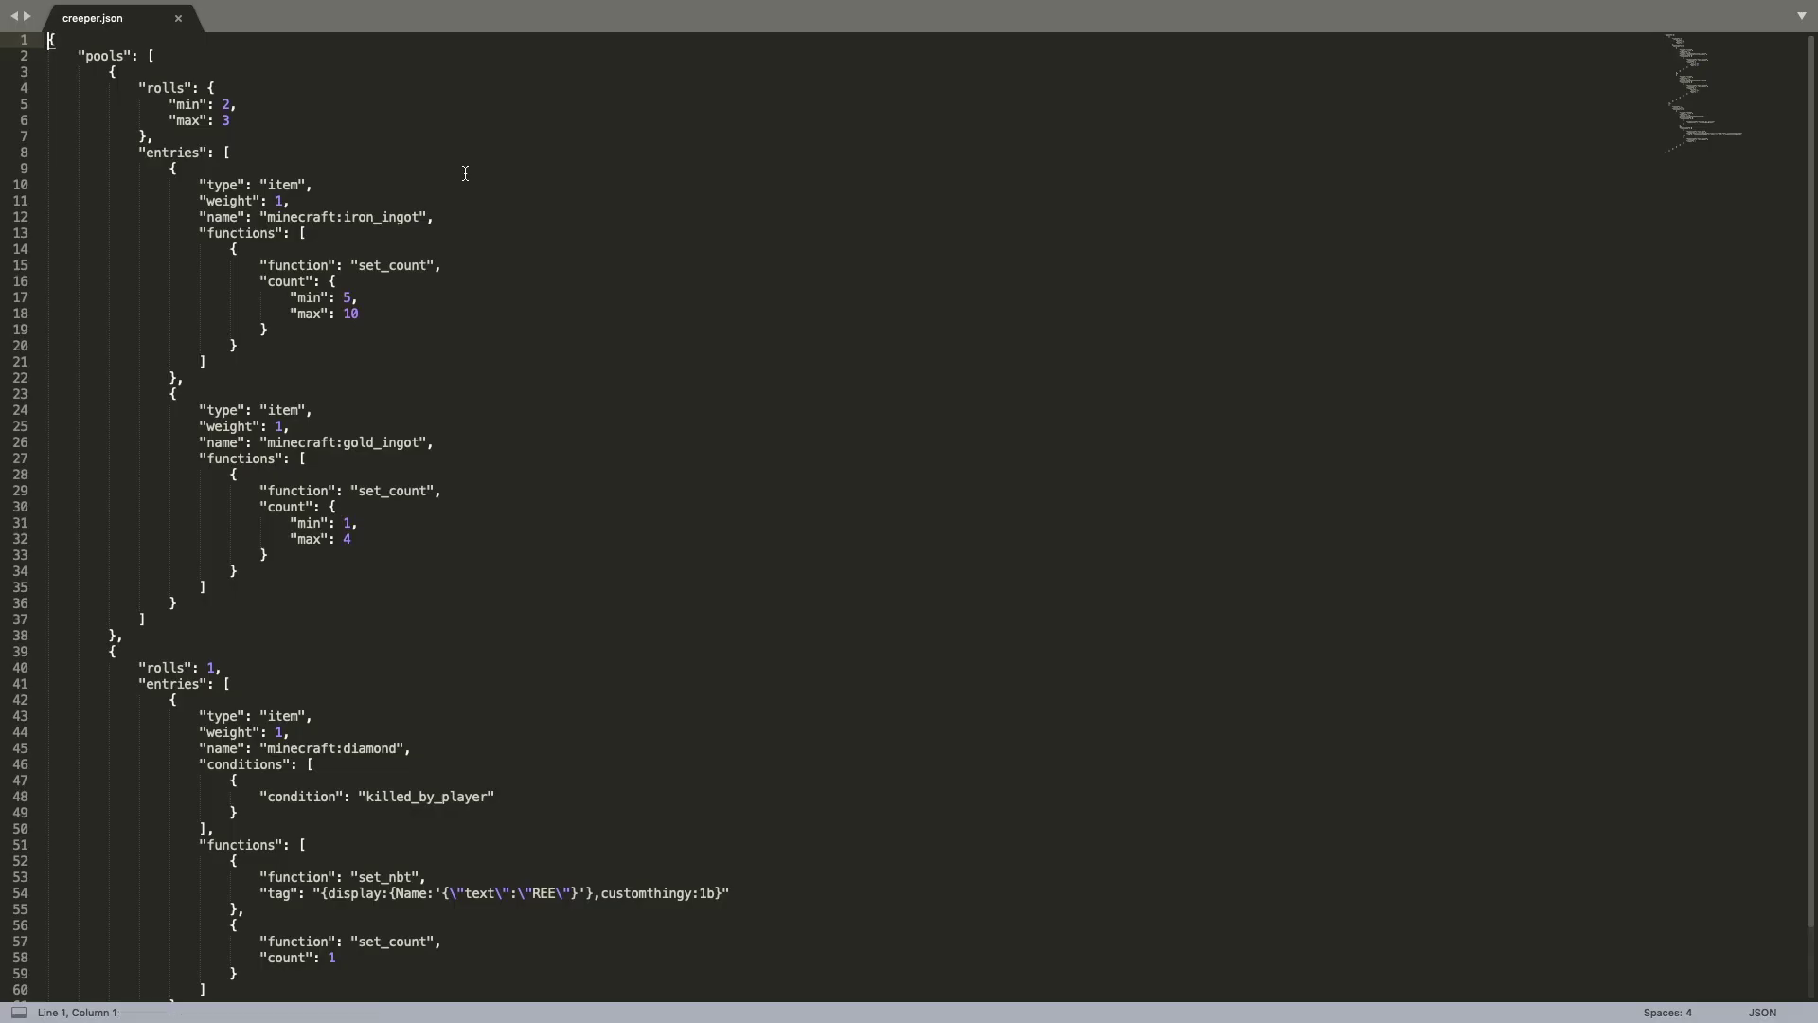
scroll(265, 337, "down", 2)
scroll(273, 342, "up", 2)
Switch to Minecraft and resume the paused game.
key("super+Tab")
key("super+Tab")
key("super+Tab")
key("super+Tab")
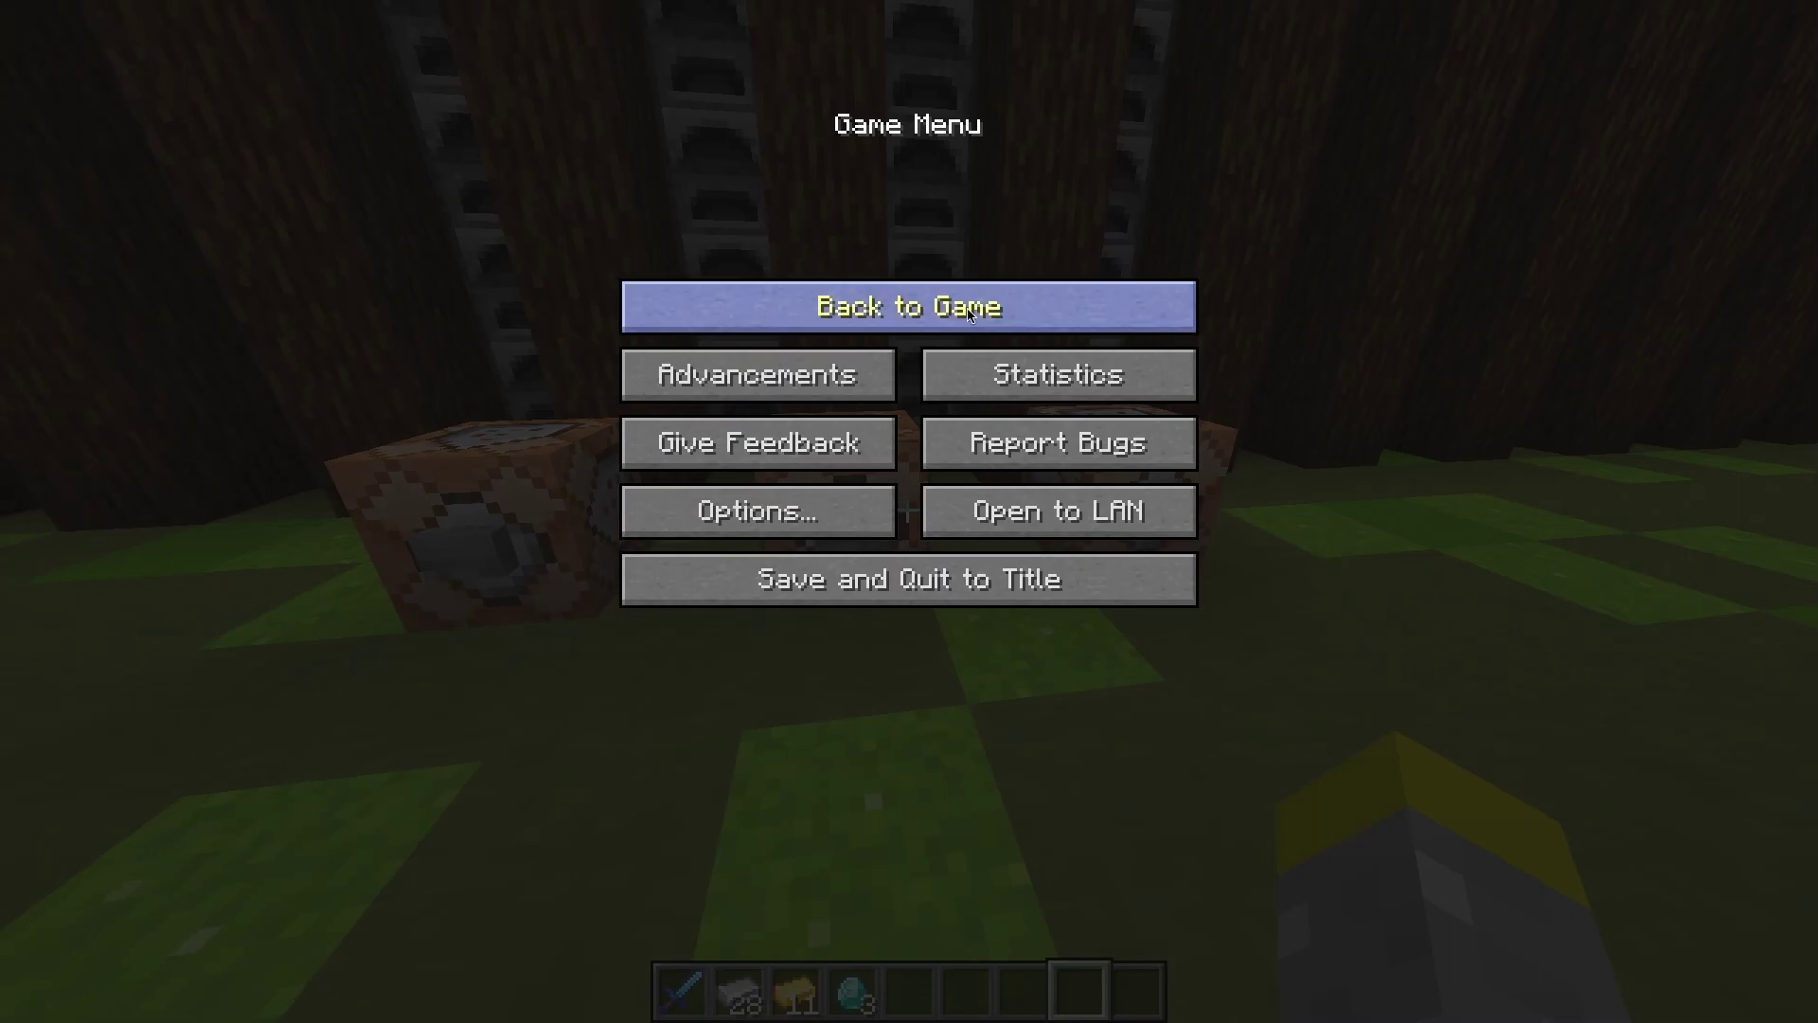
left_click(939, 301)
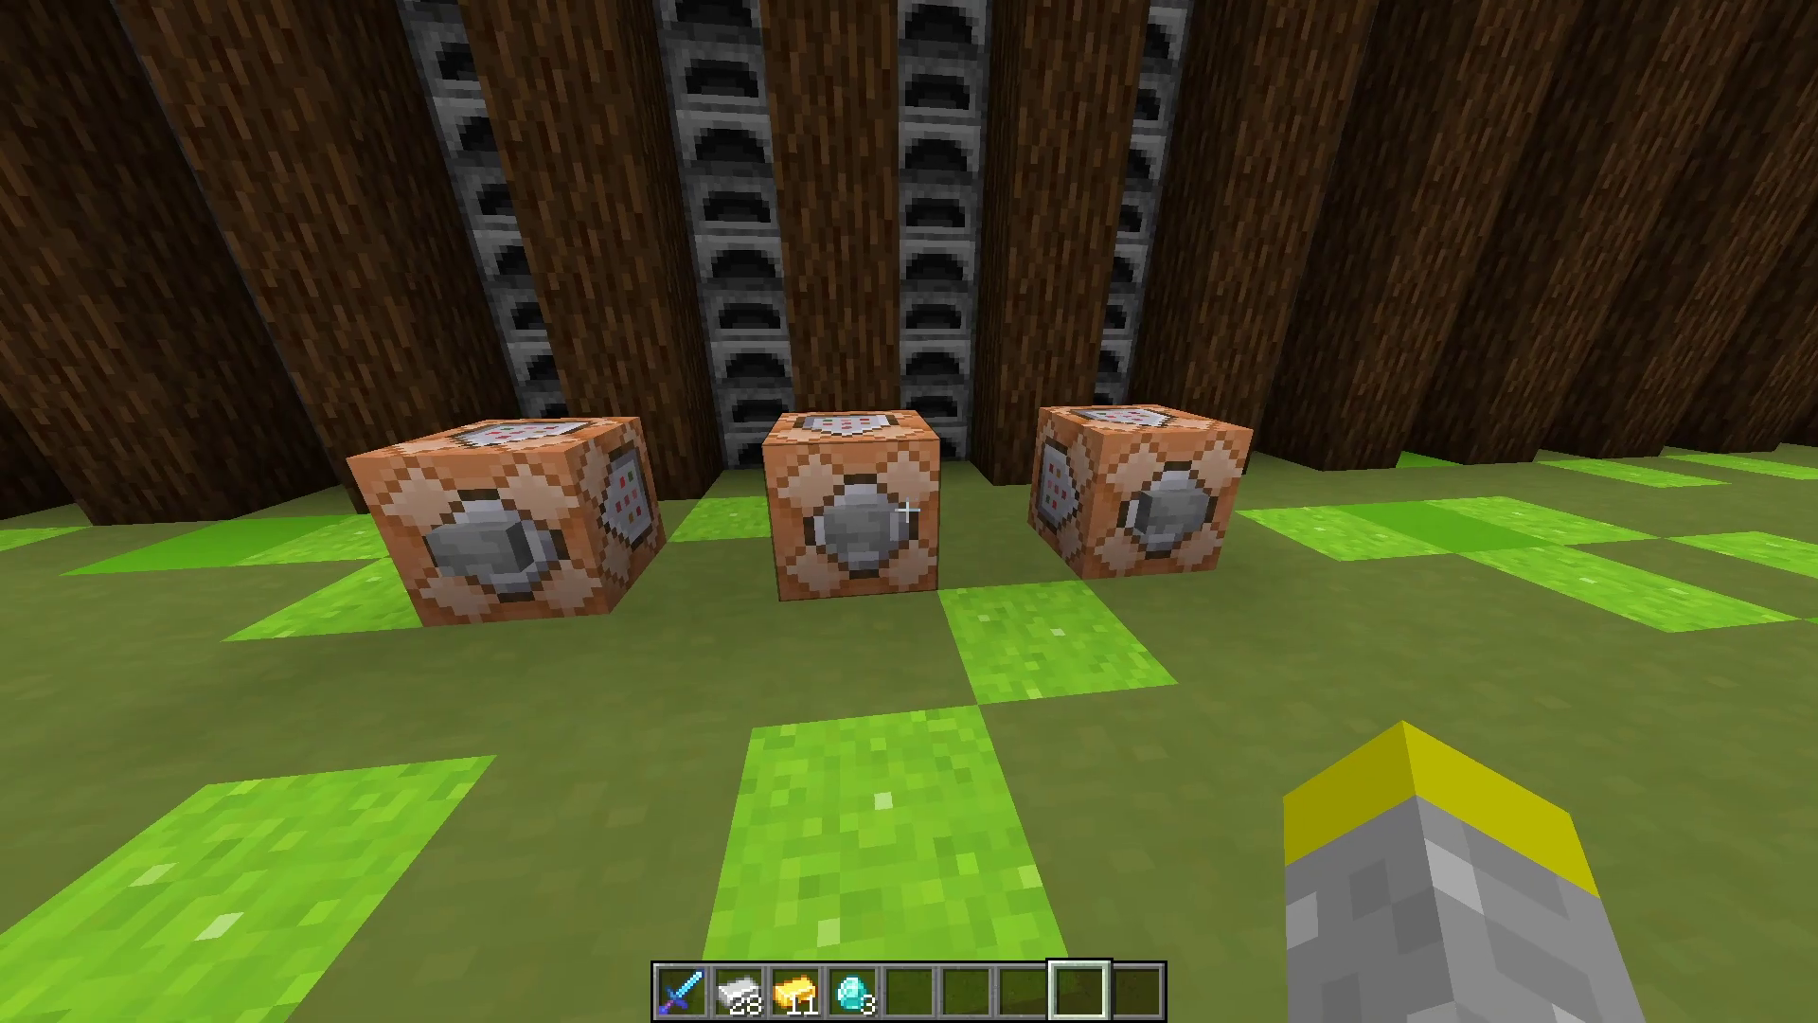
Read through the spider command block's summon command, including its DeathLootTable tag, and close it with the command kept.
right_click(910, 511)
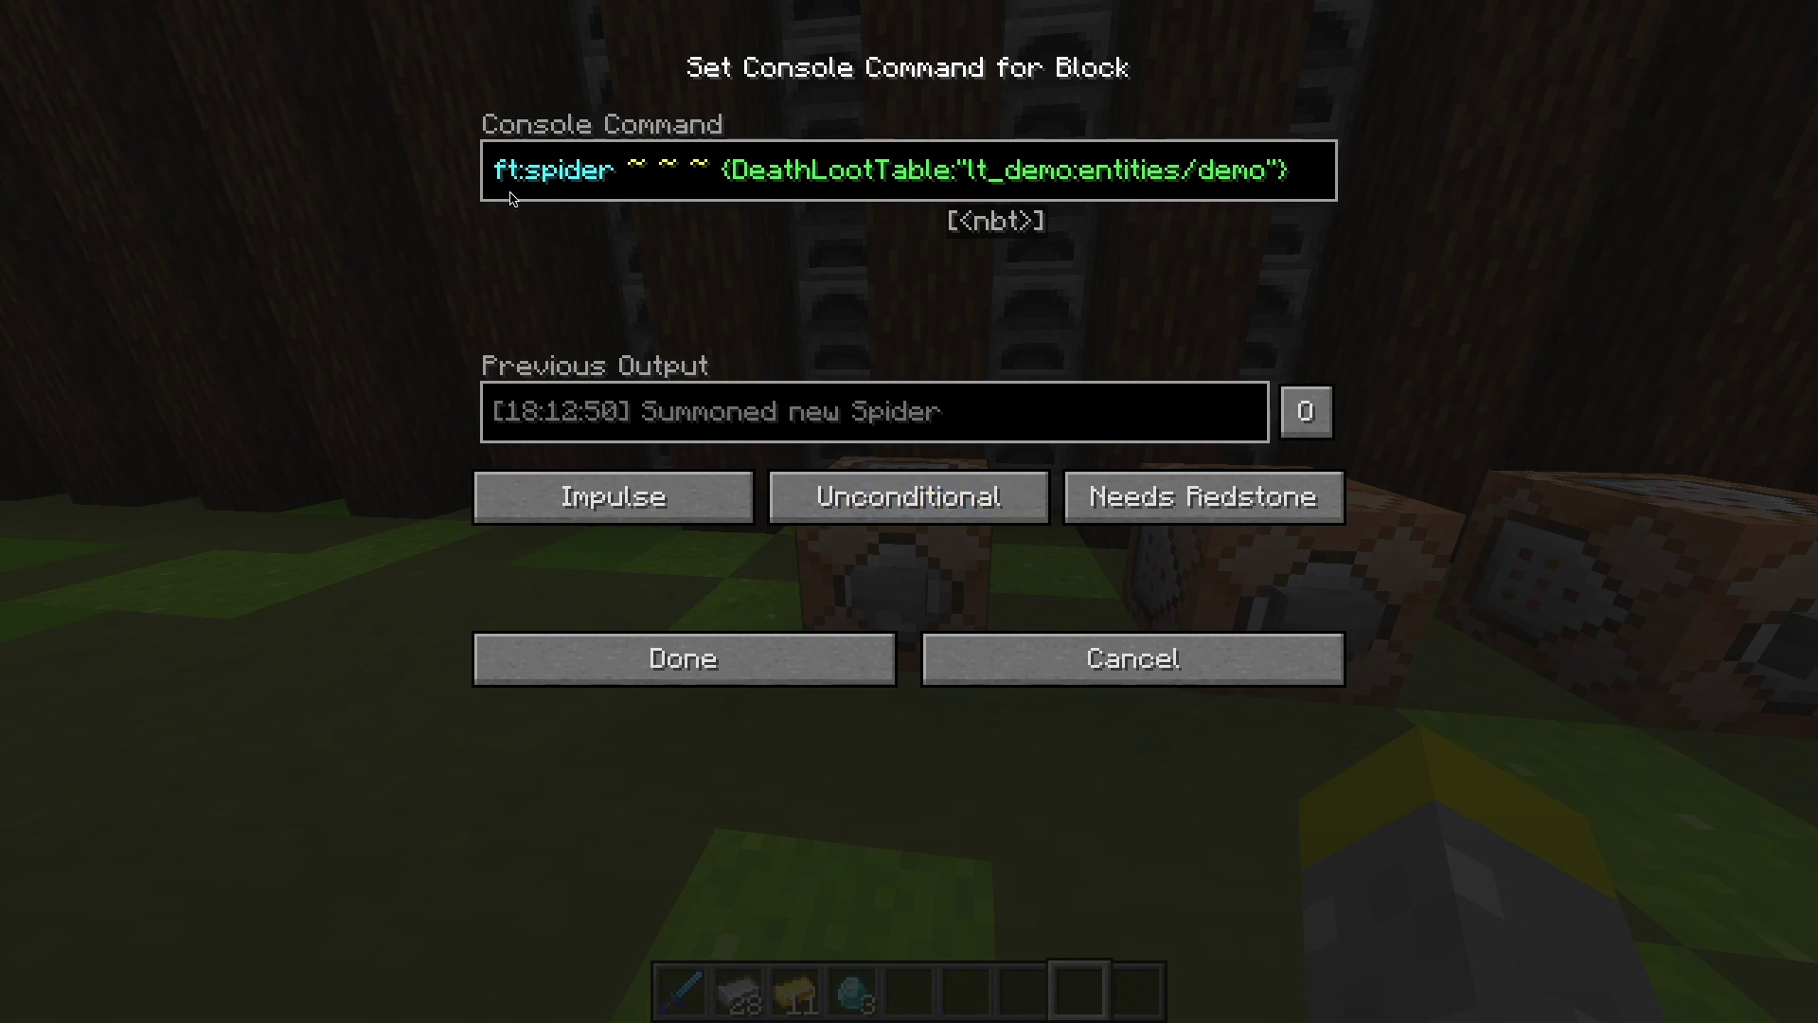
key("Home")
left_click(1185, 183)
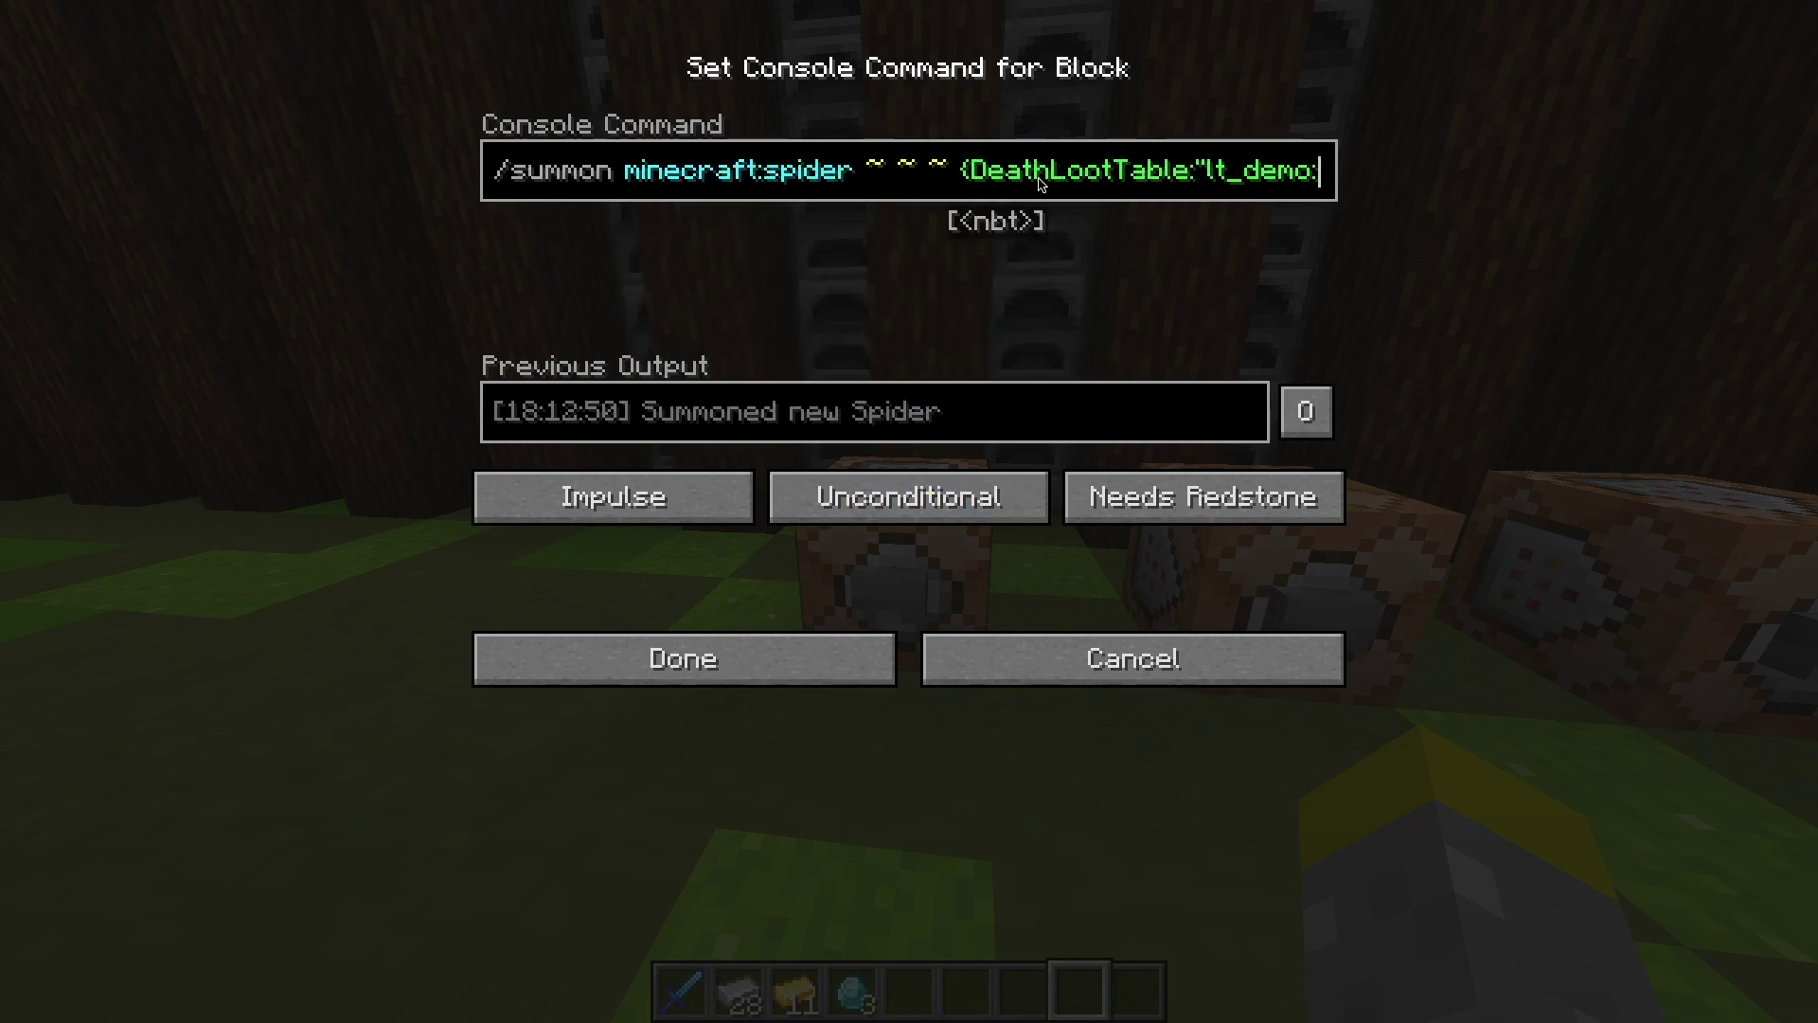
key("Right")
key("Right")
key("Right")
key("Right")
key("Right")
key("Right")
key("Right")
key("Right")
key("Right")
key("Right")
key("Right")
key("Right")
key("Right")
key("Right")
key("Right")
key("Right")
key("Right")
key("Right")
key("Right")
key("Right")
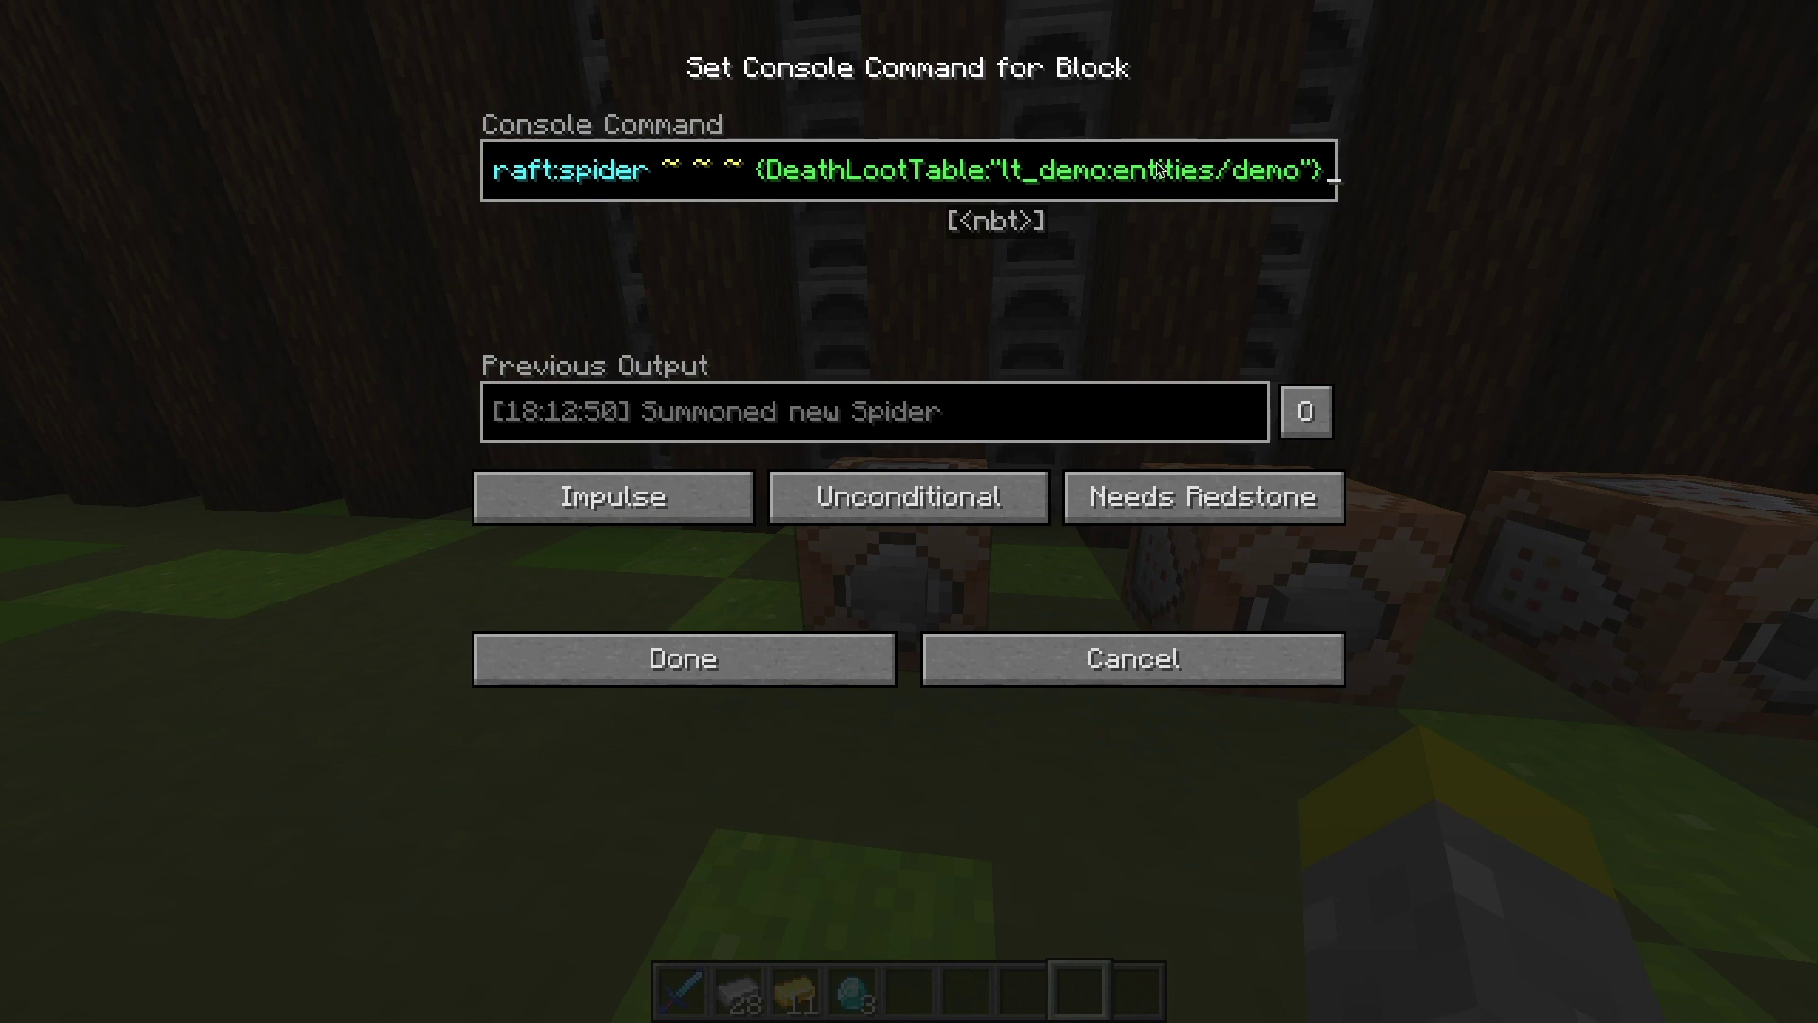
left_click(800, 654)
Summon a spider from the command block, kill it with the Diamond Sword and collect its drops.
key("1")
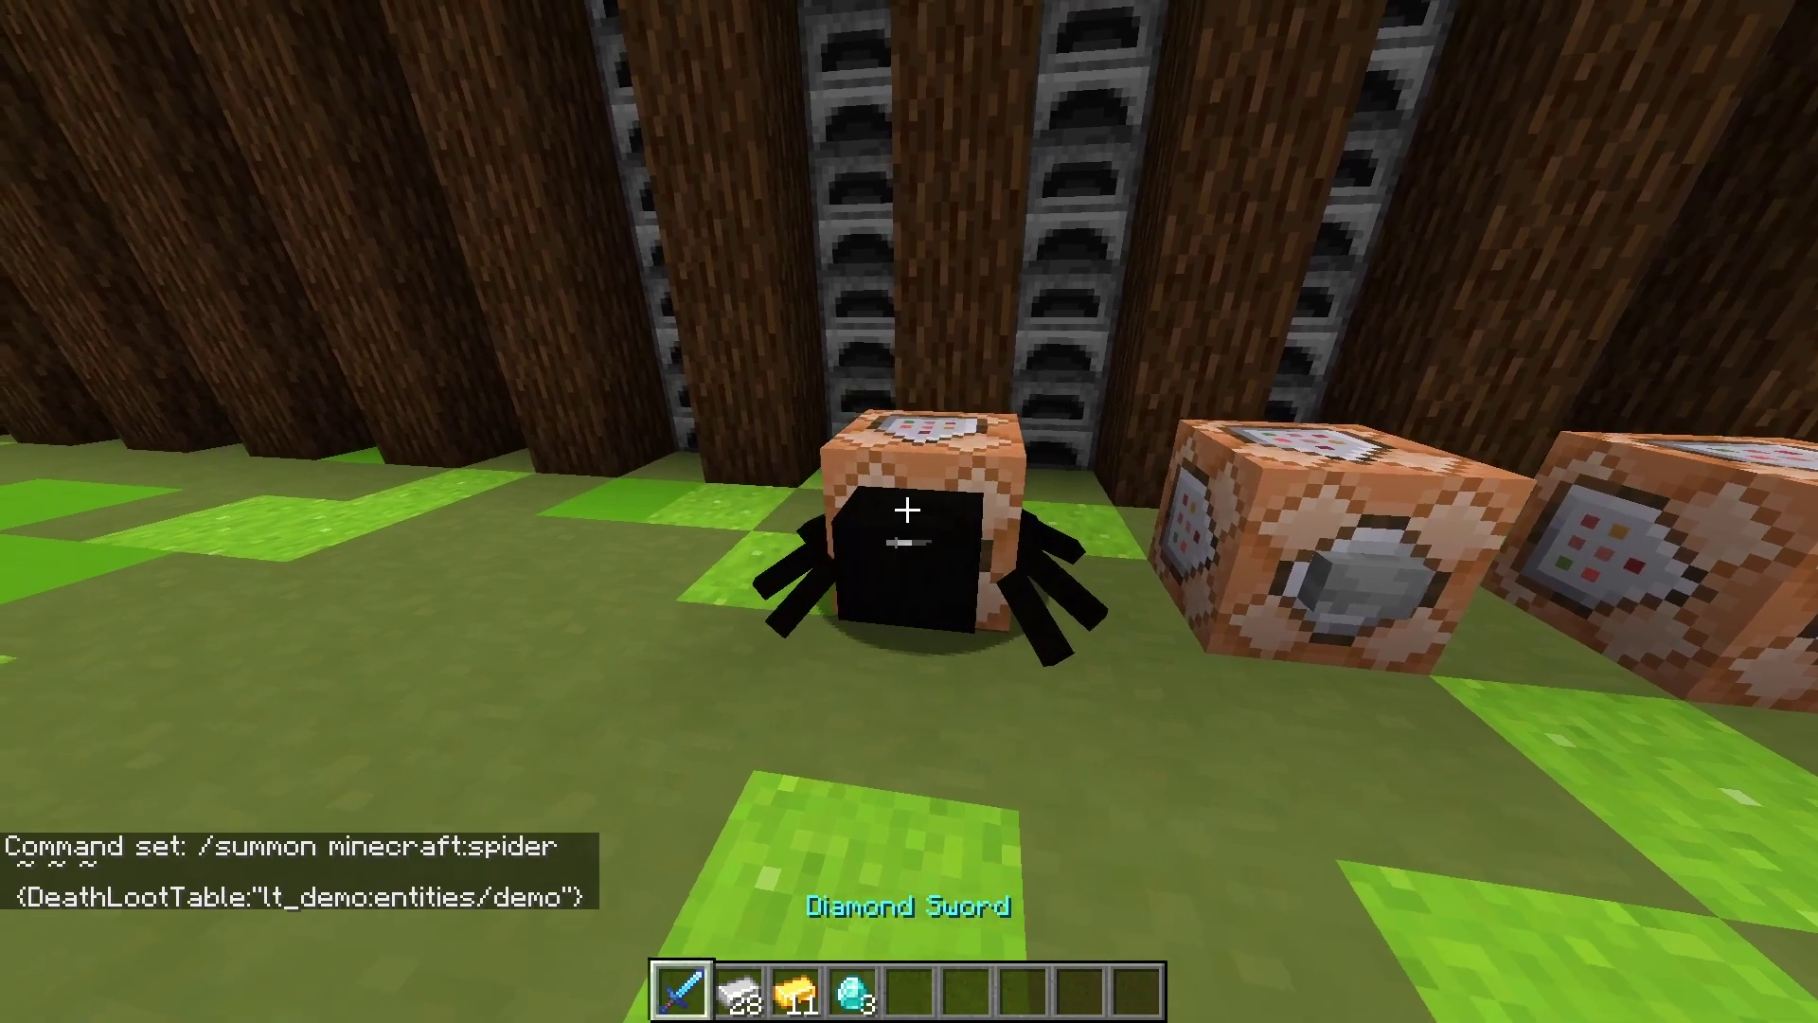
left_click(907, 511)
left_click(907, 511)
key("w")
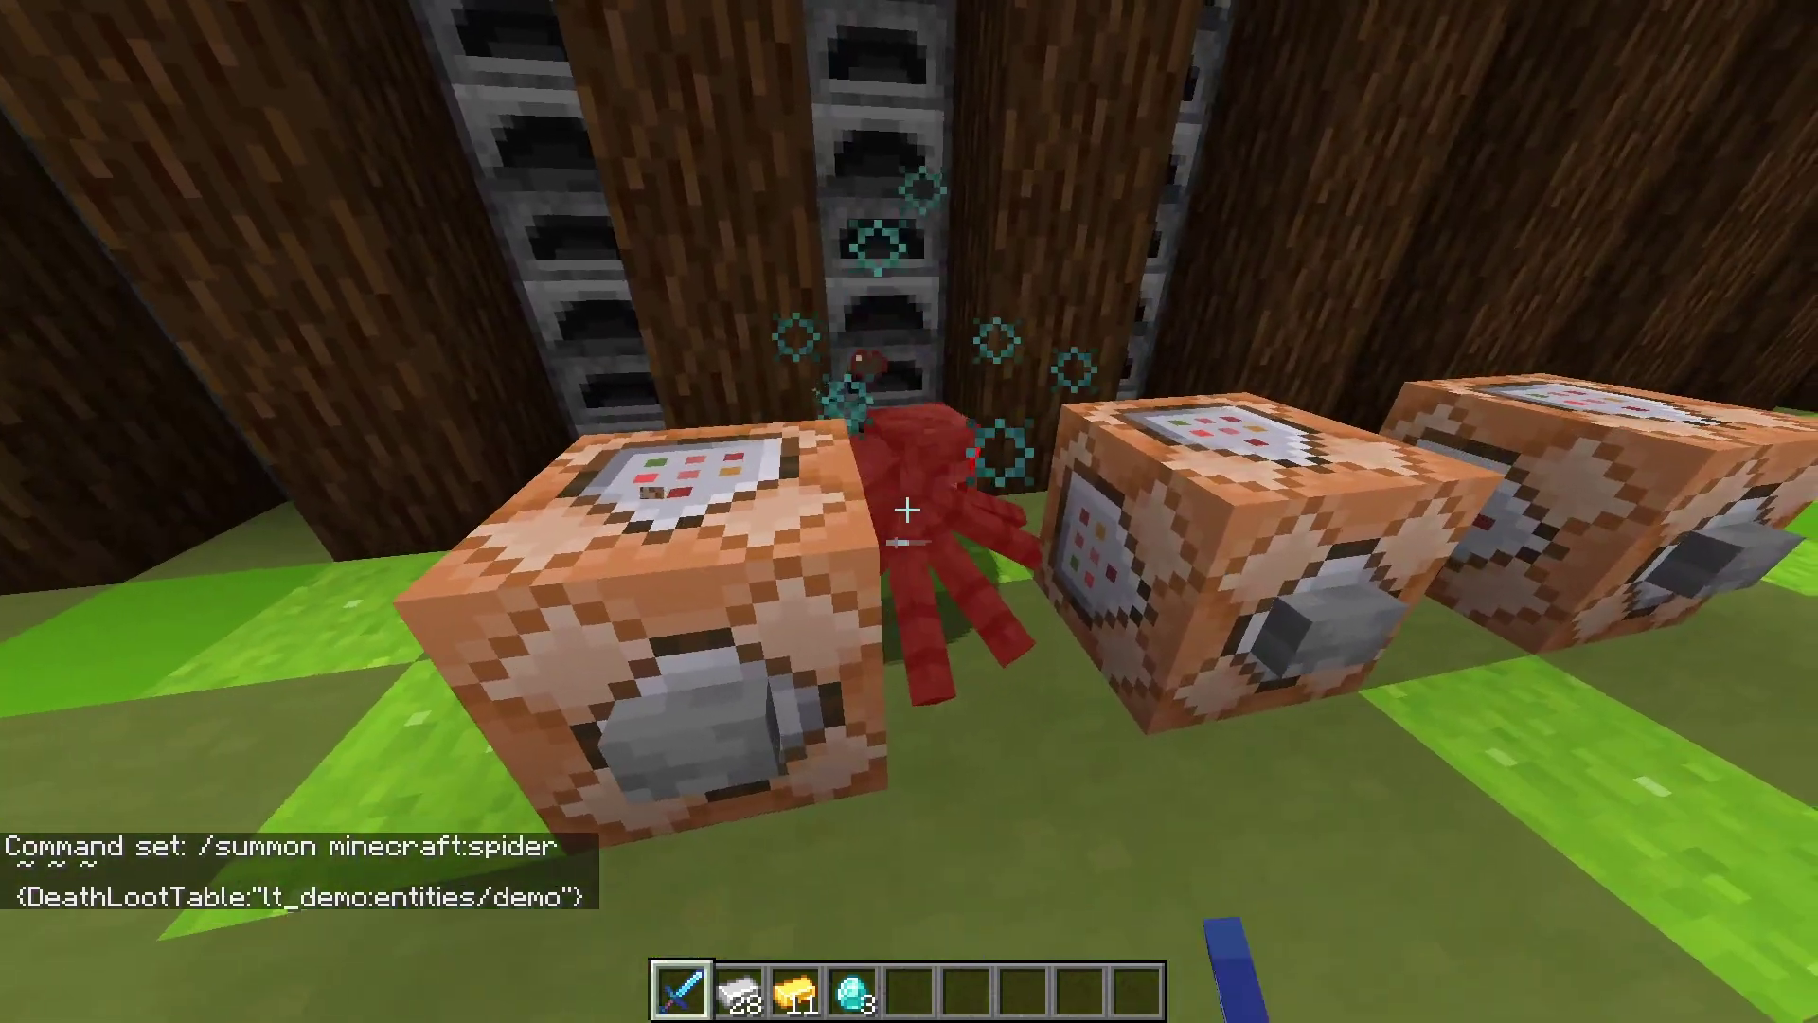
key("w")
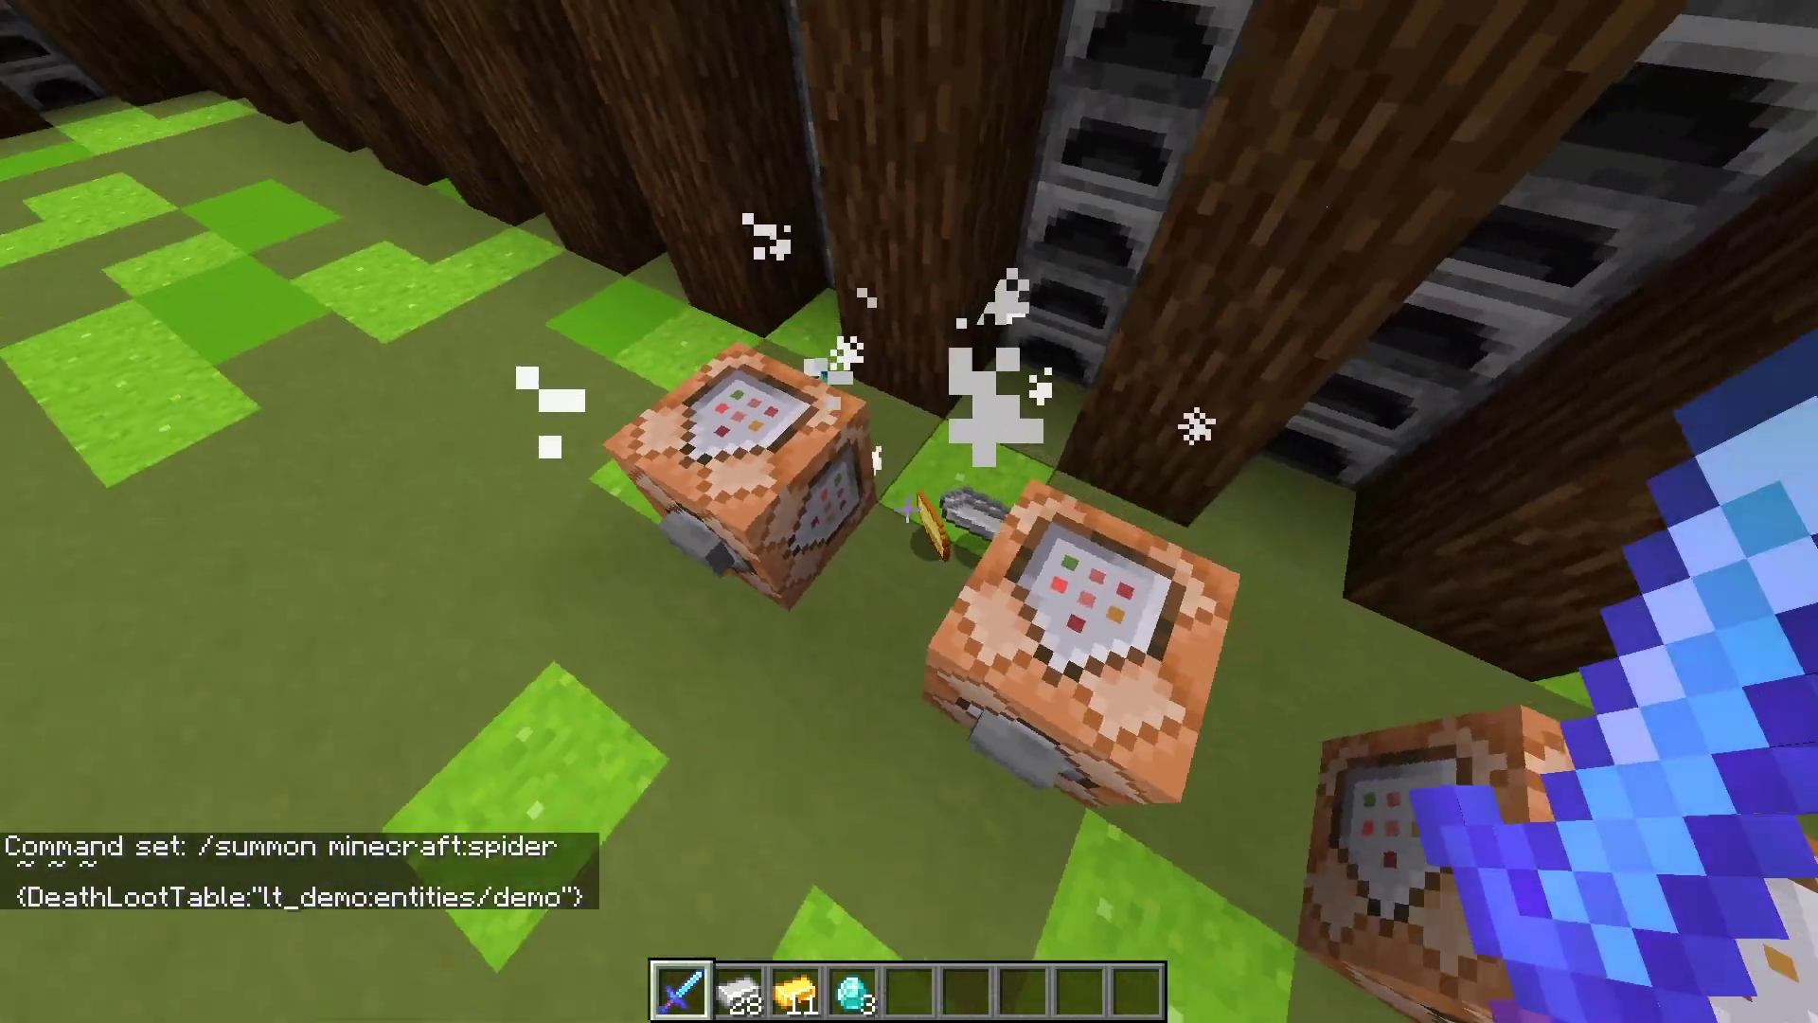
key("w")
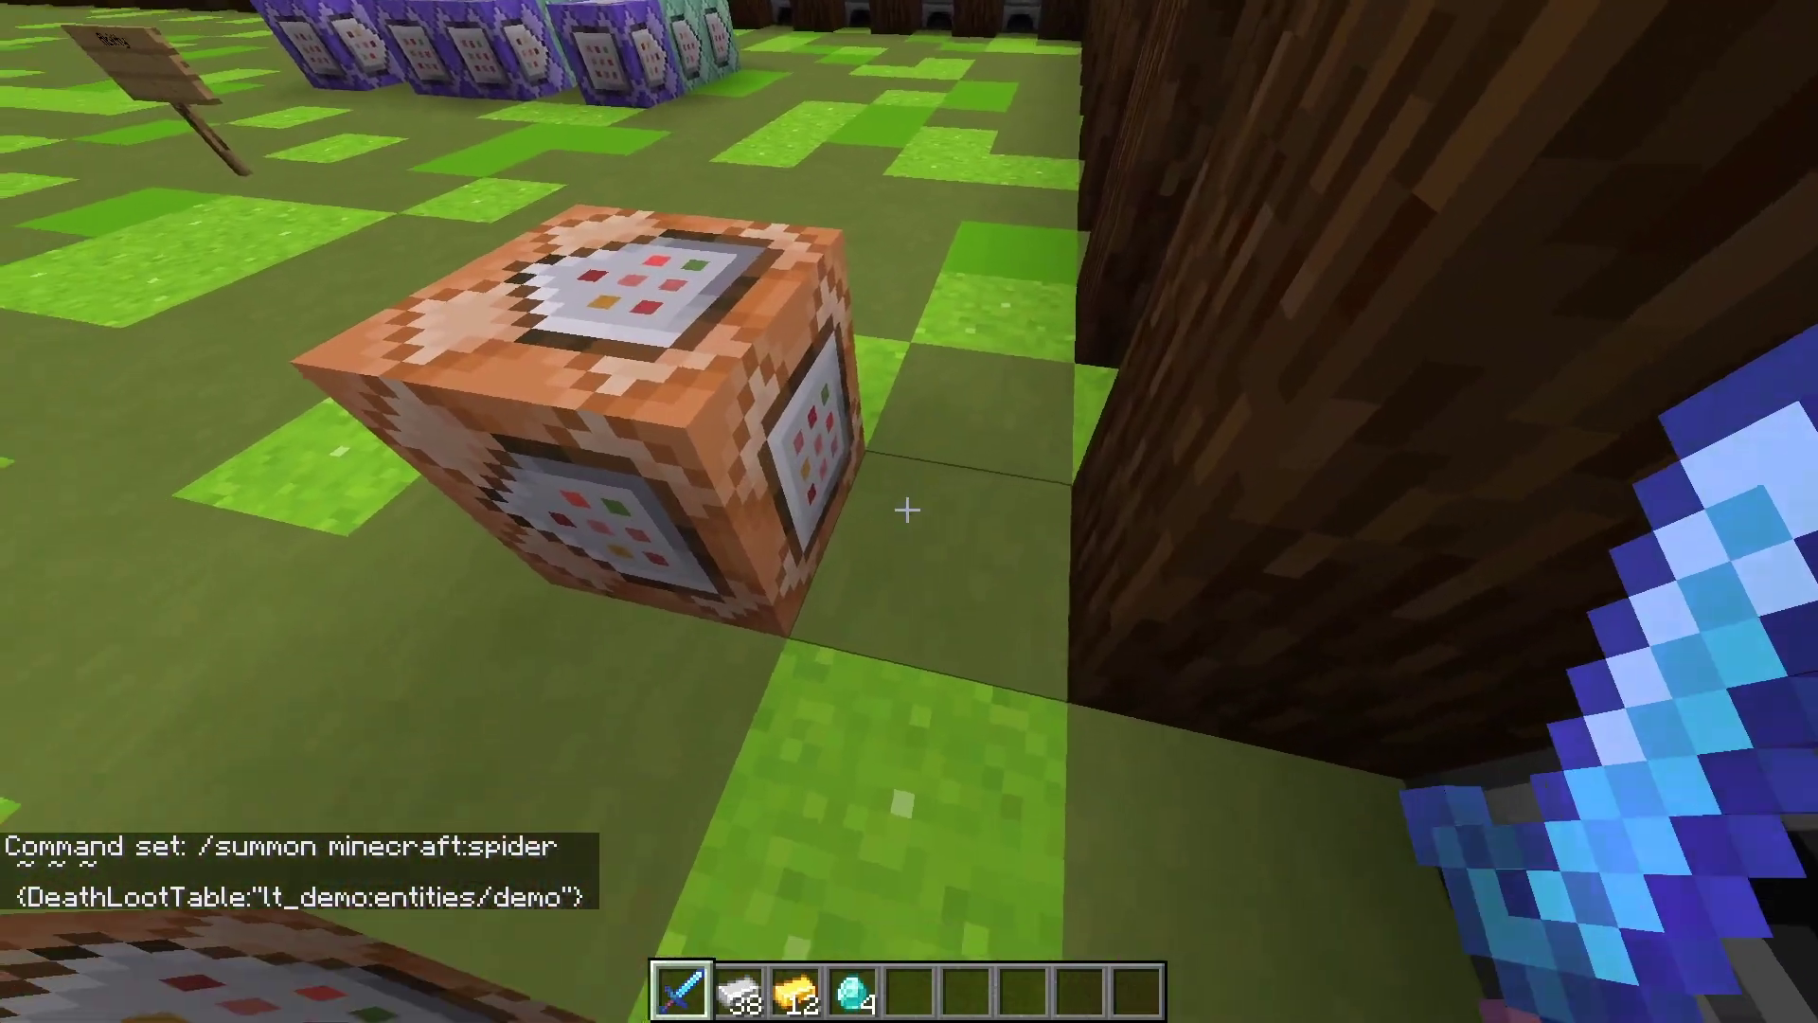
Review the creeper summon command in the middle command block and close it with the command kept.
key("s")
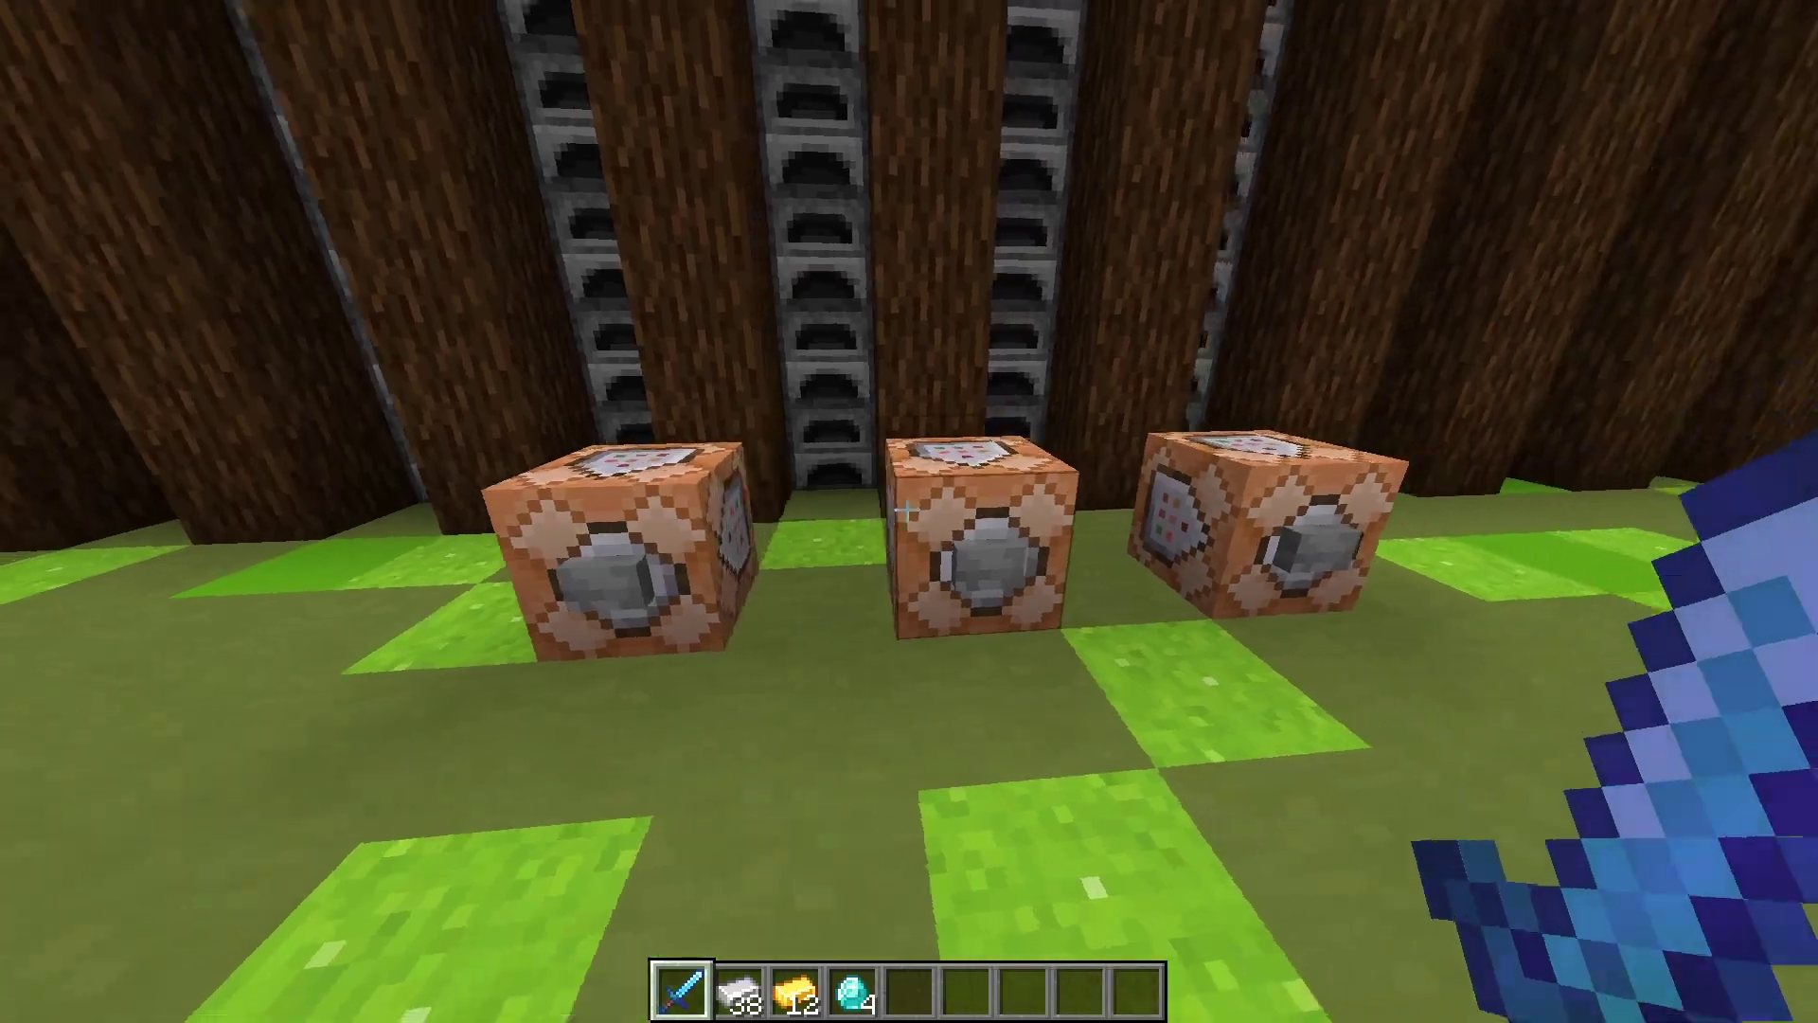
right_click(907, 510)
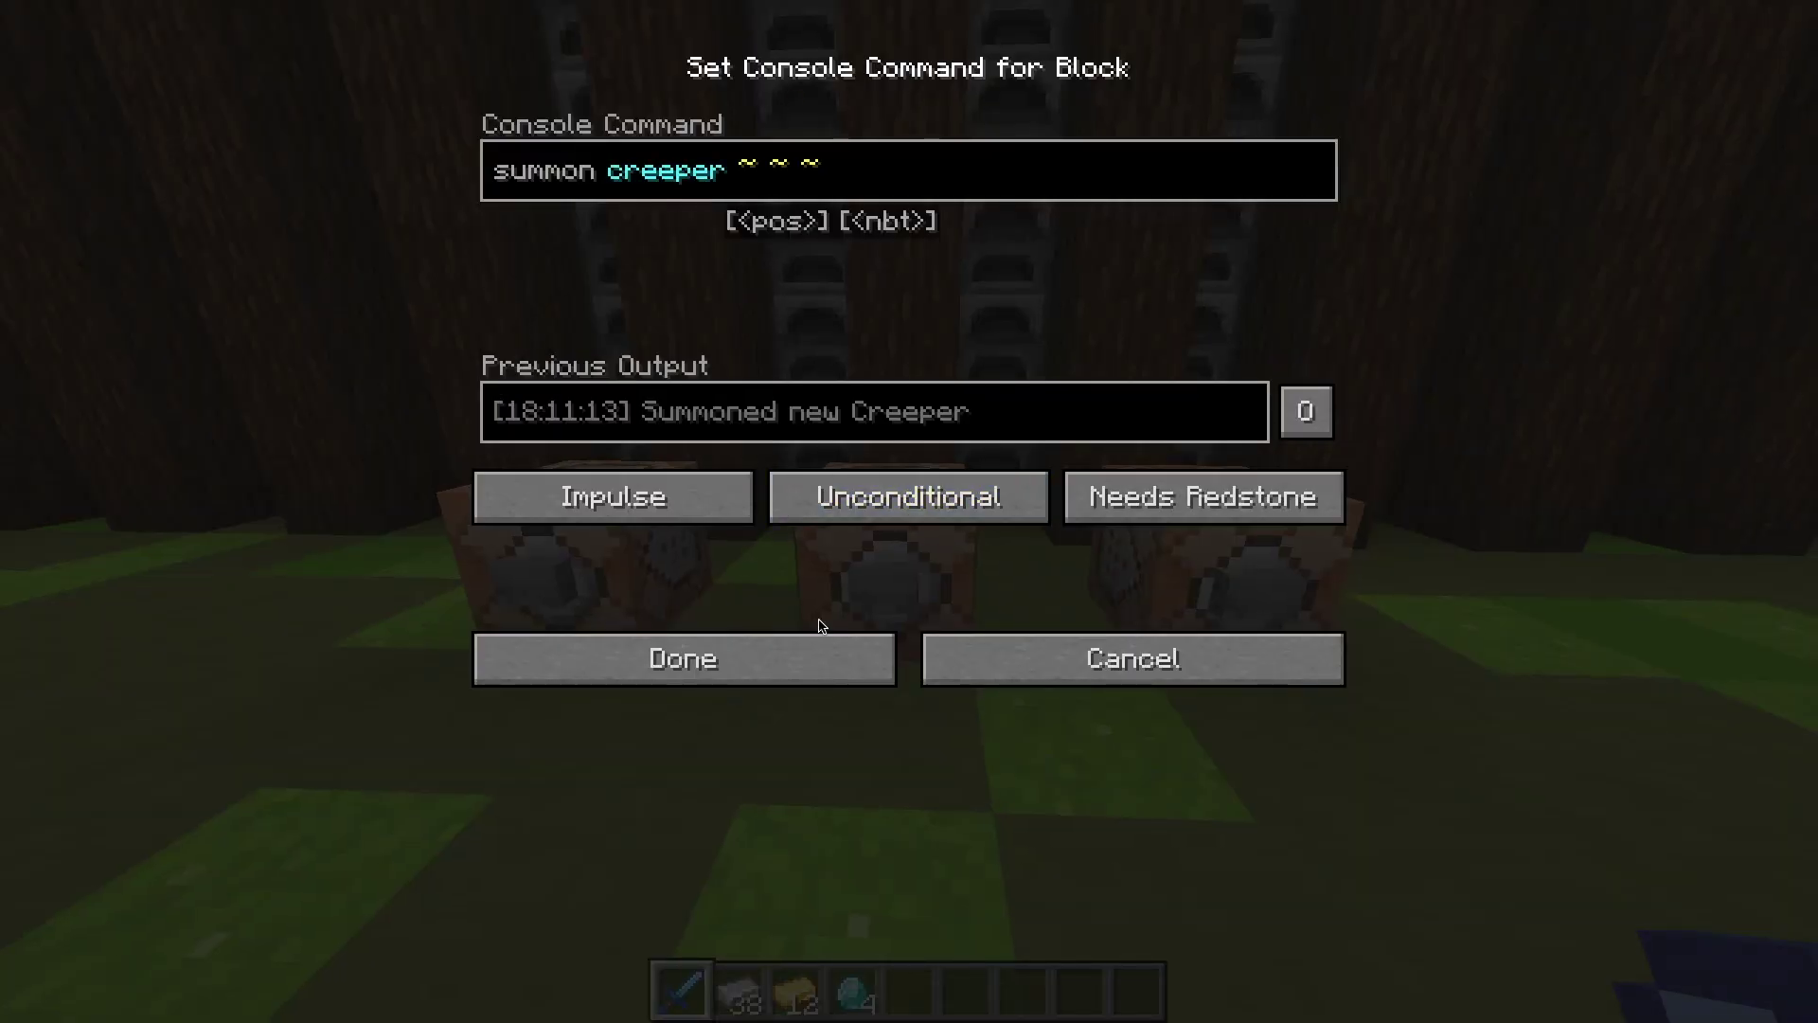
left_click(815, 657)
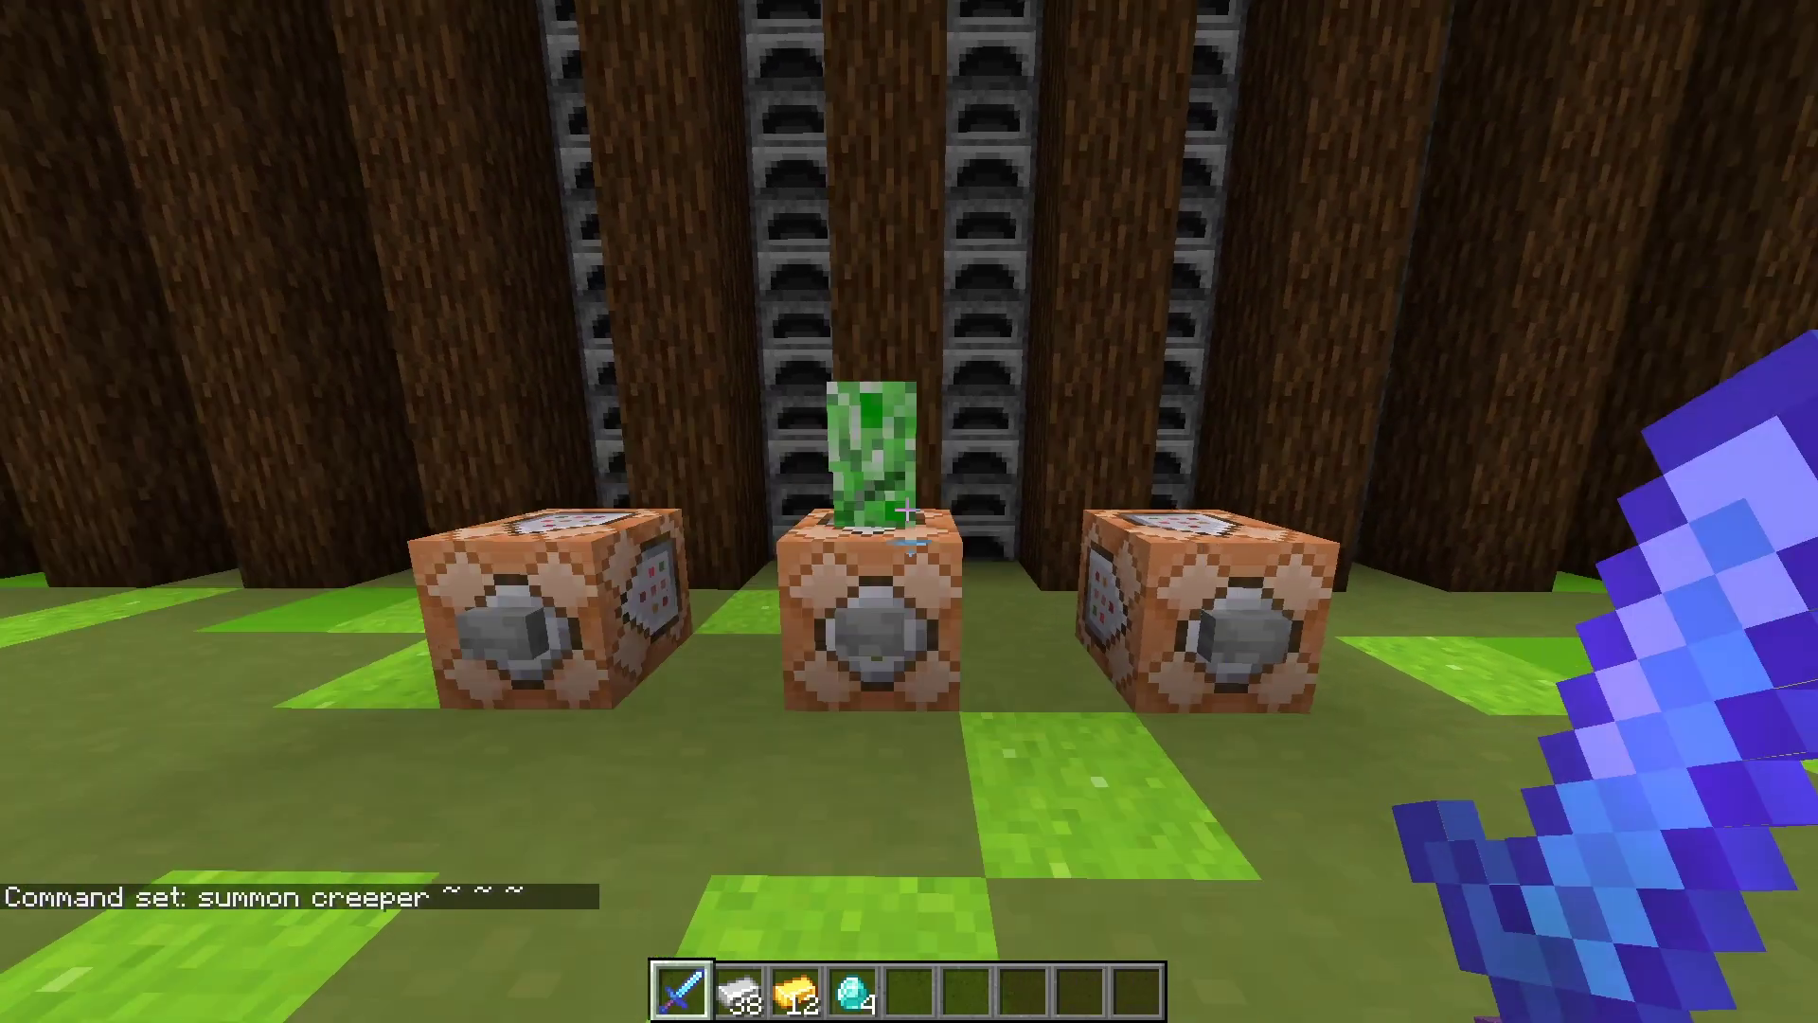
Kill a creeper summoned from the middle command block with the Diamond Sword and collect its drops.
key("w")
left_click(908, 511)
left_click(907, 510)
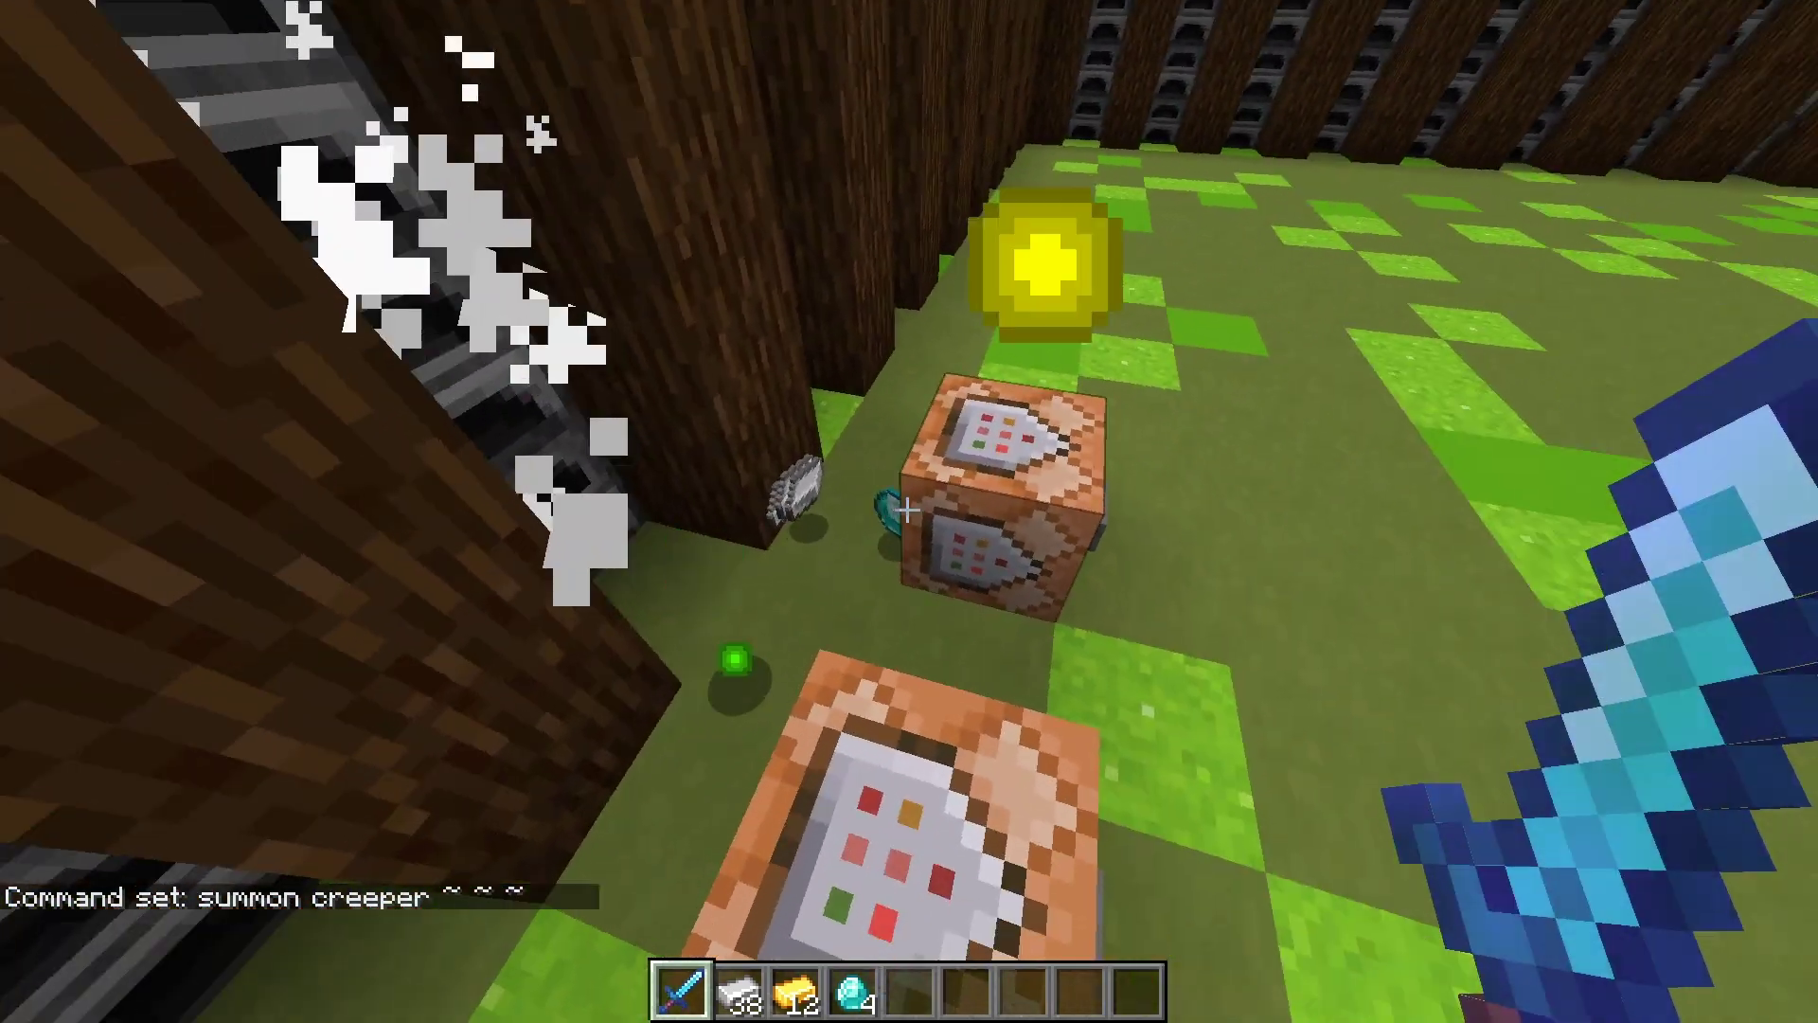
key("w")
key("w")
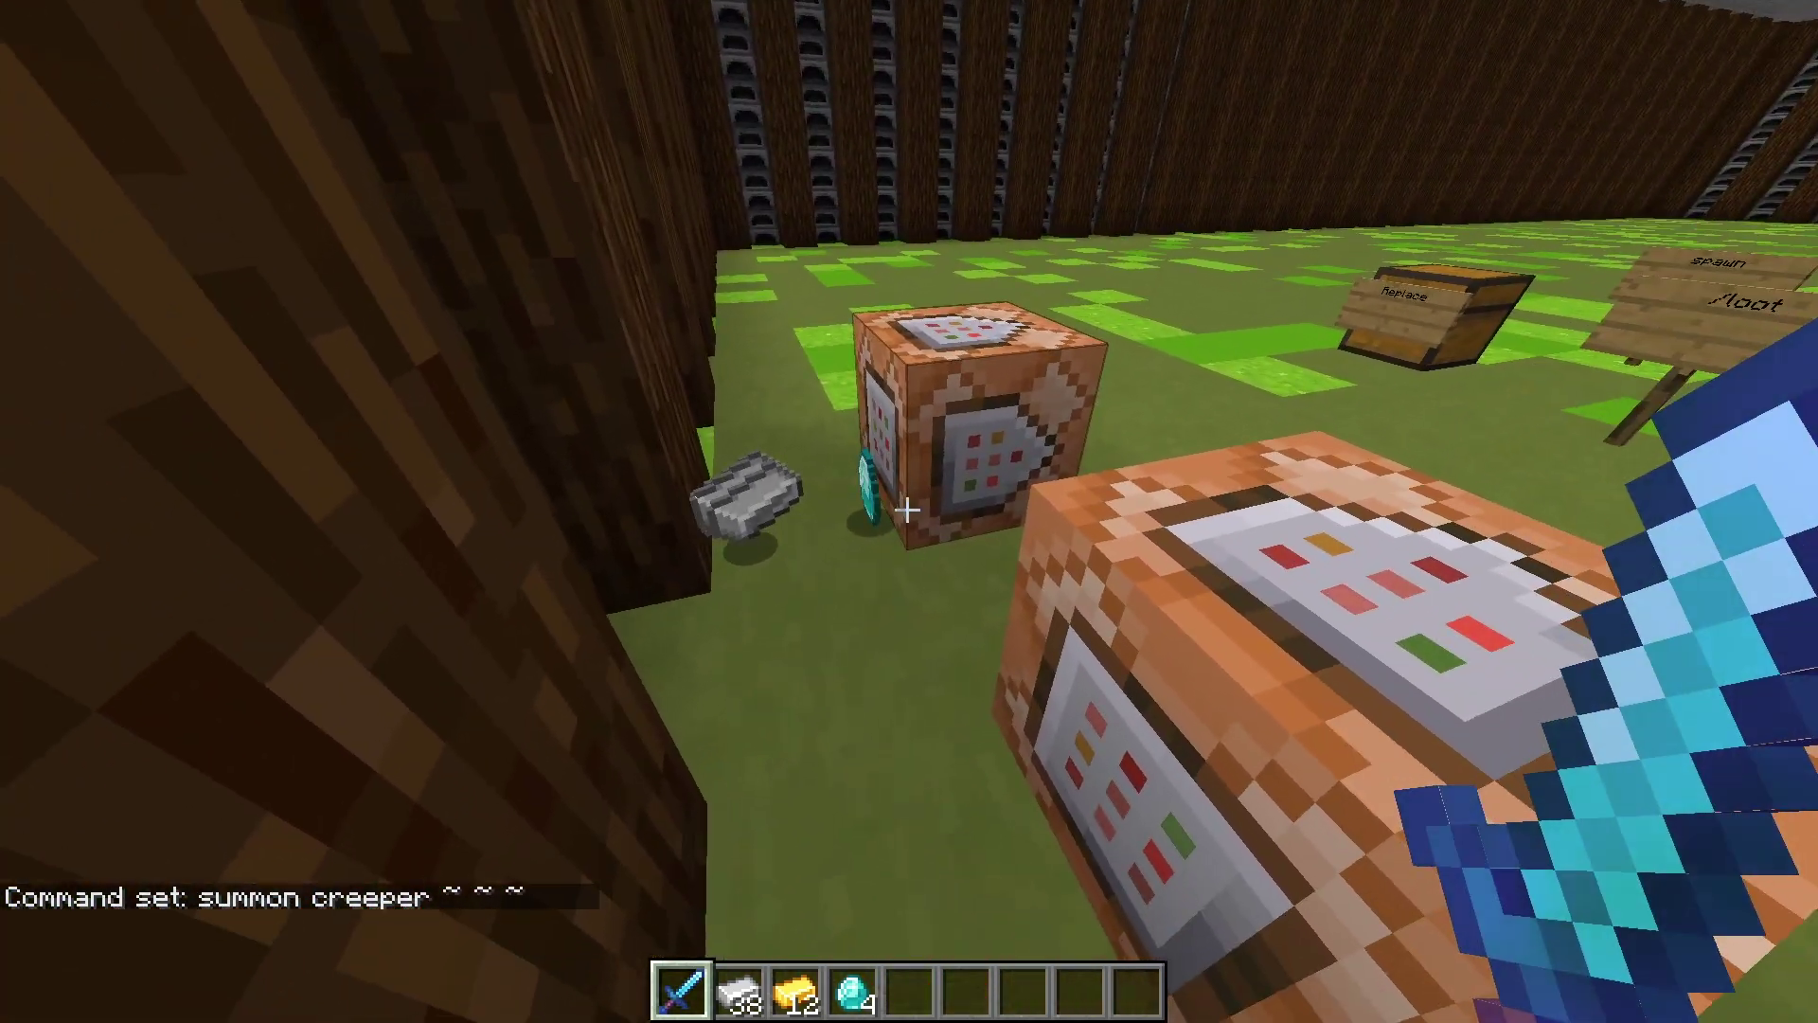
key("w")
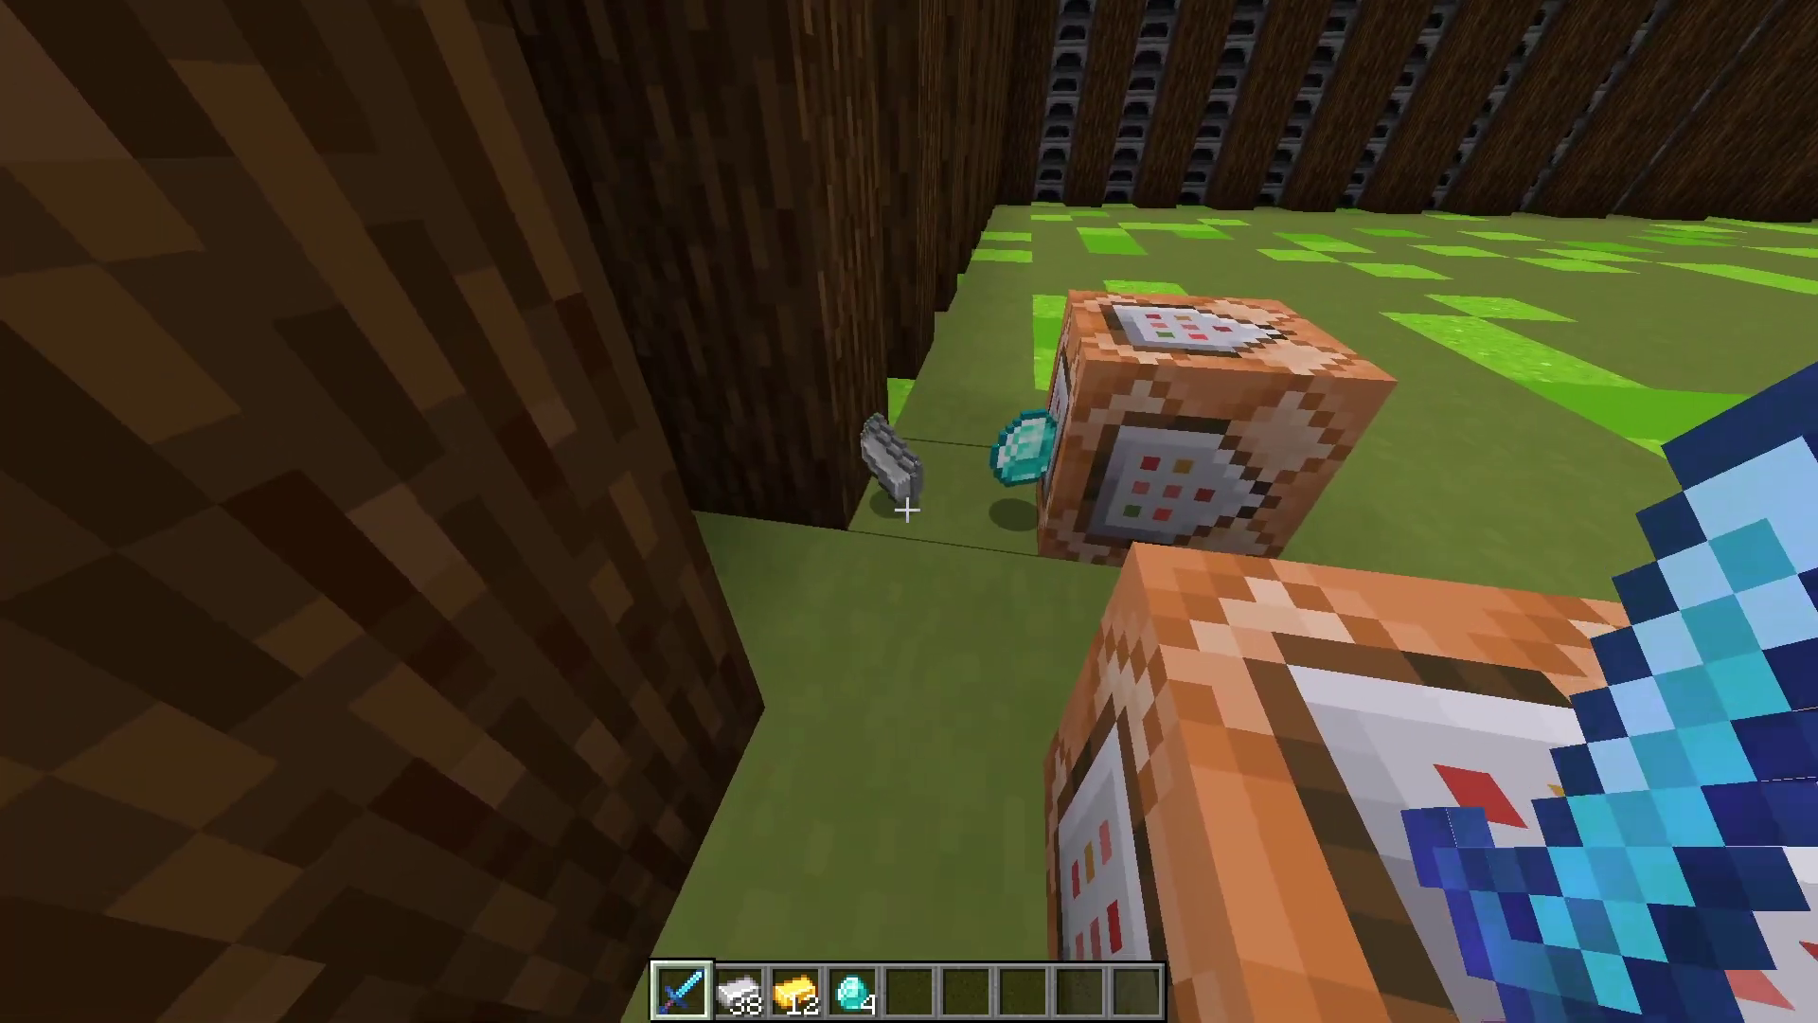
key("w")
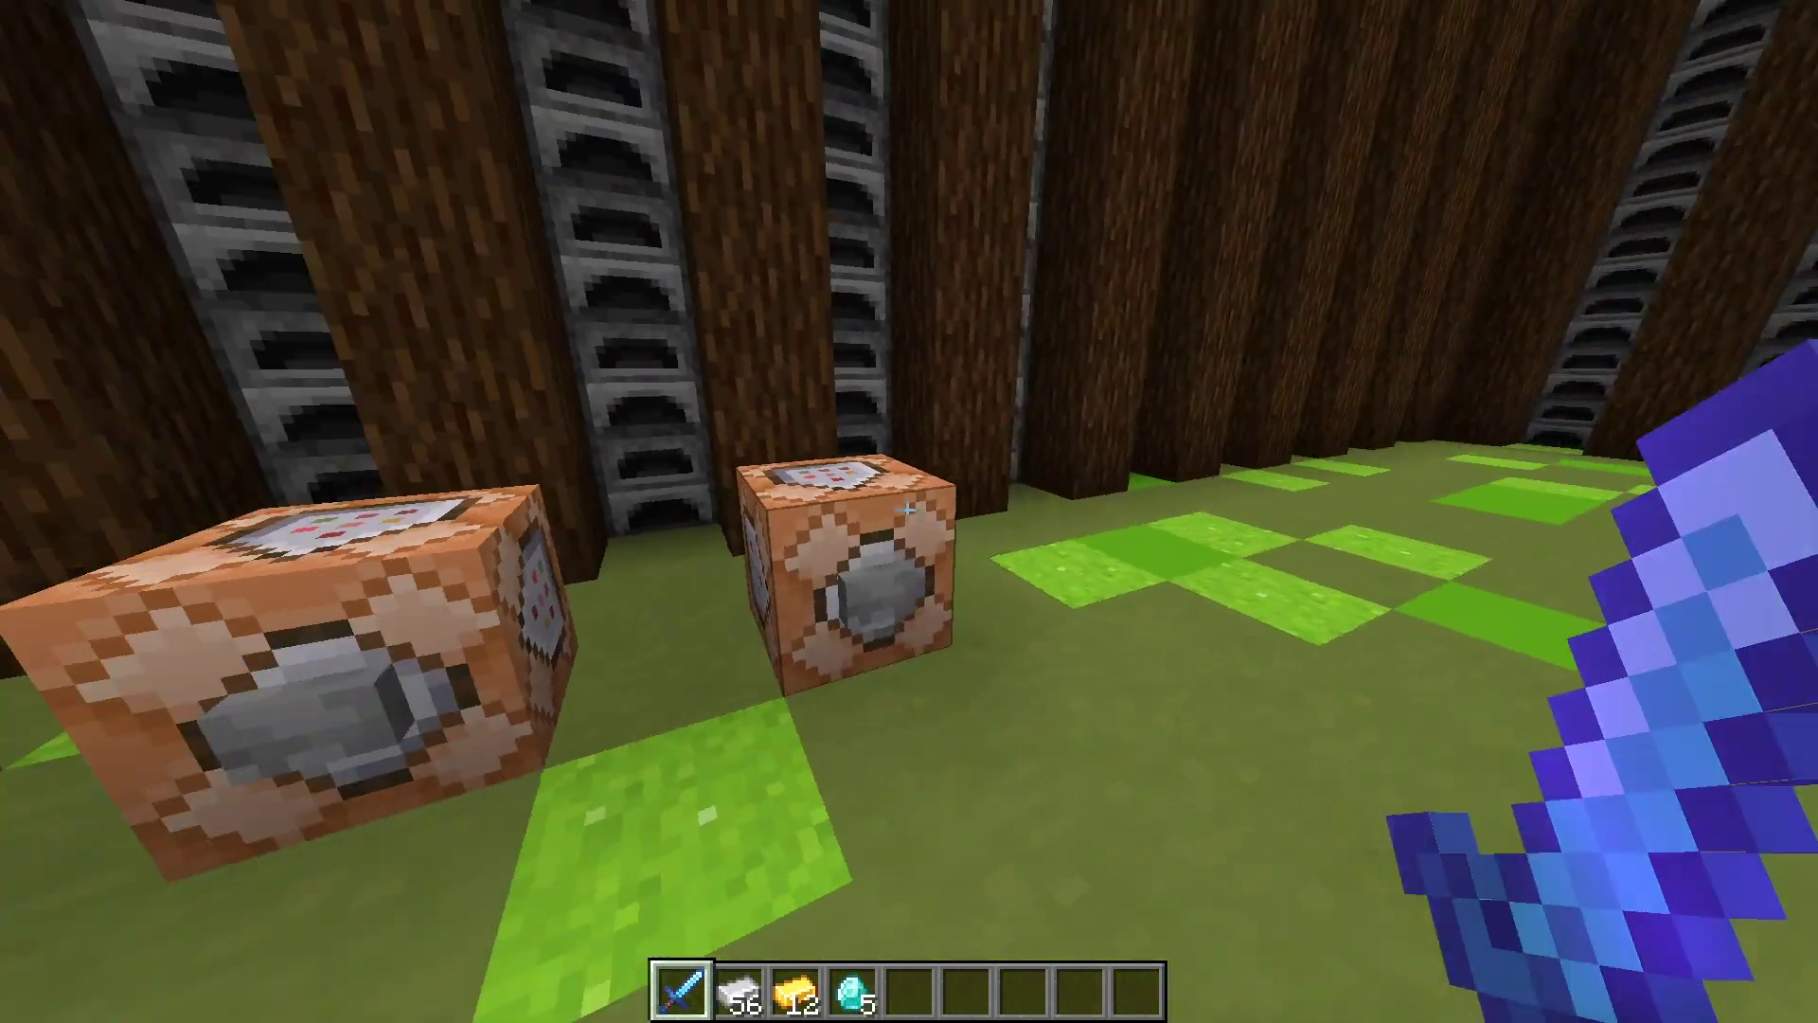
Read through the chest command block's setblock command, including its LootTable tag and replace option, and close it with the command kept.
right_click(907, 509)
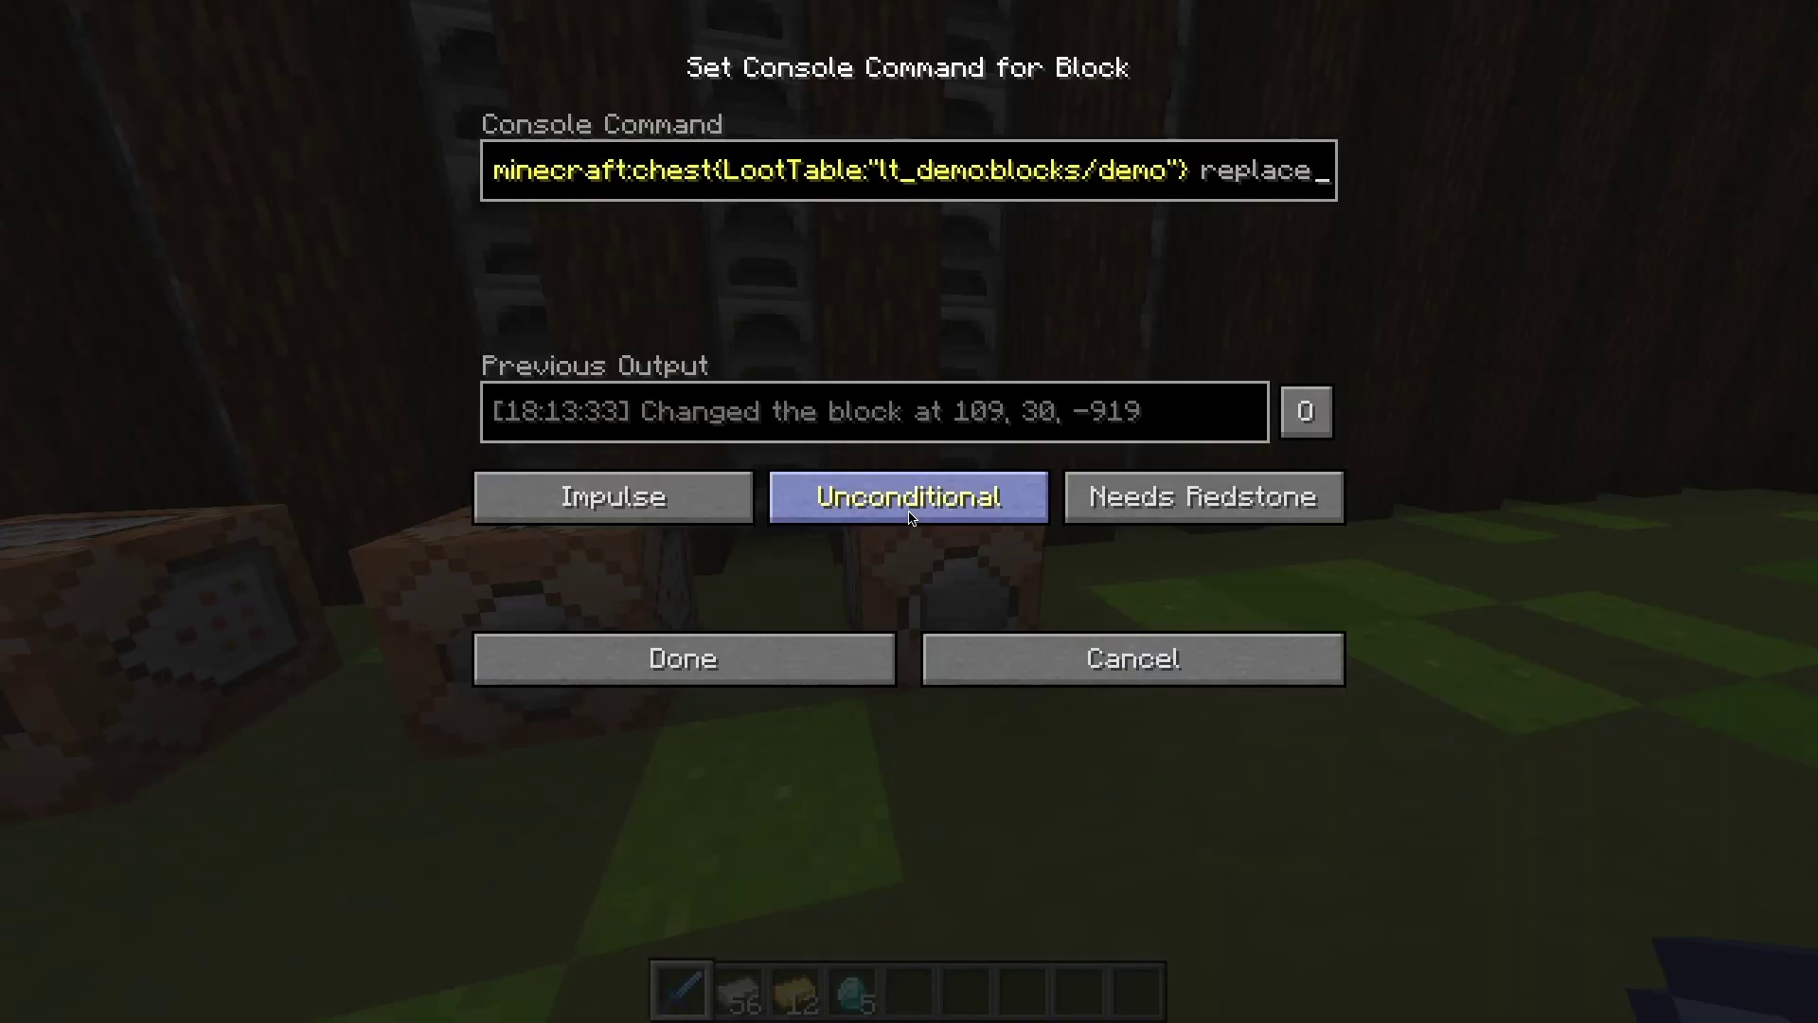
left_click(493, 176)
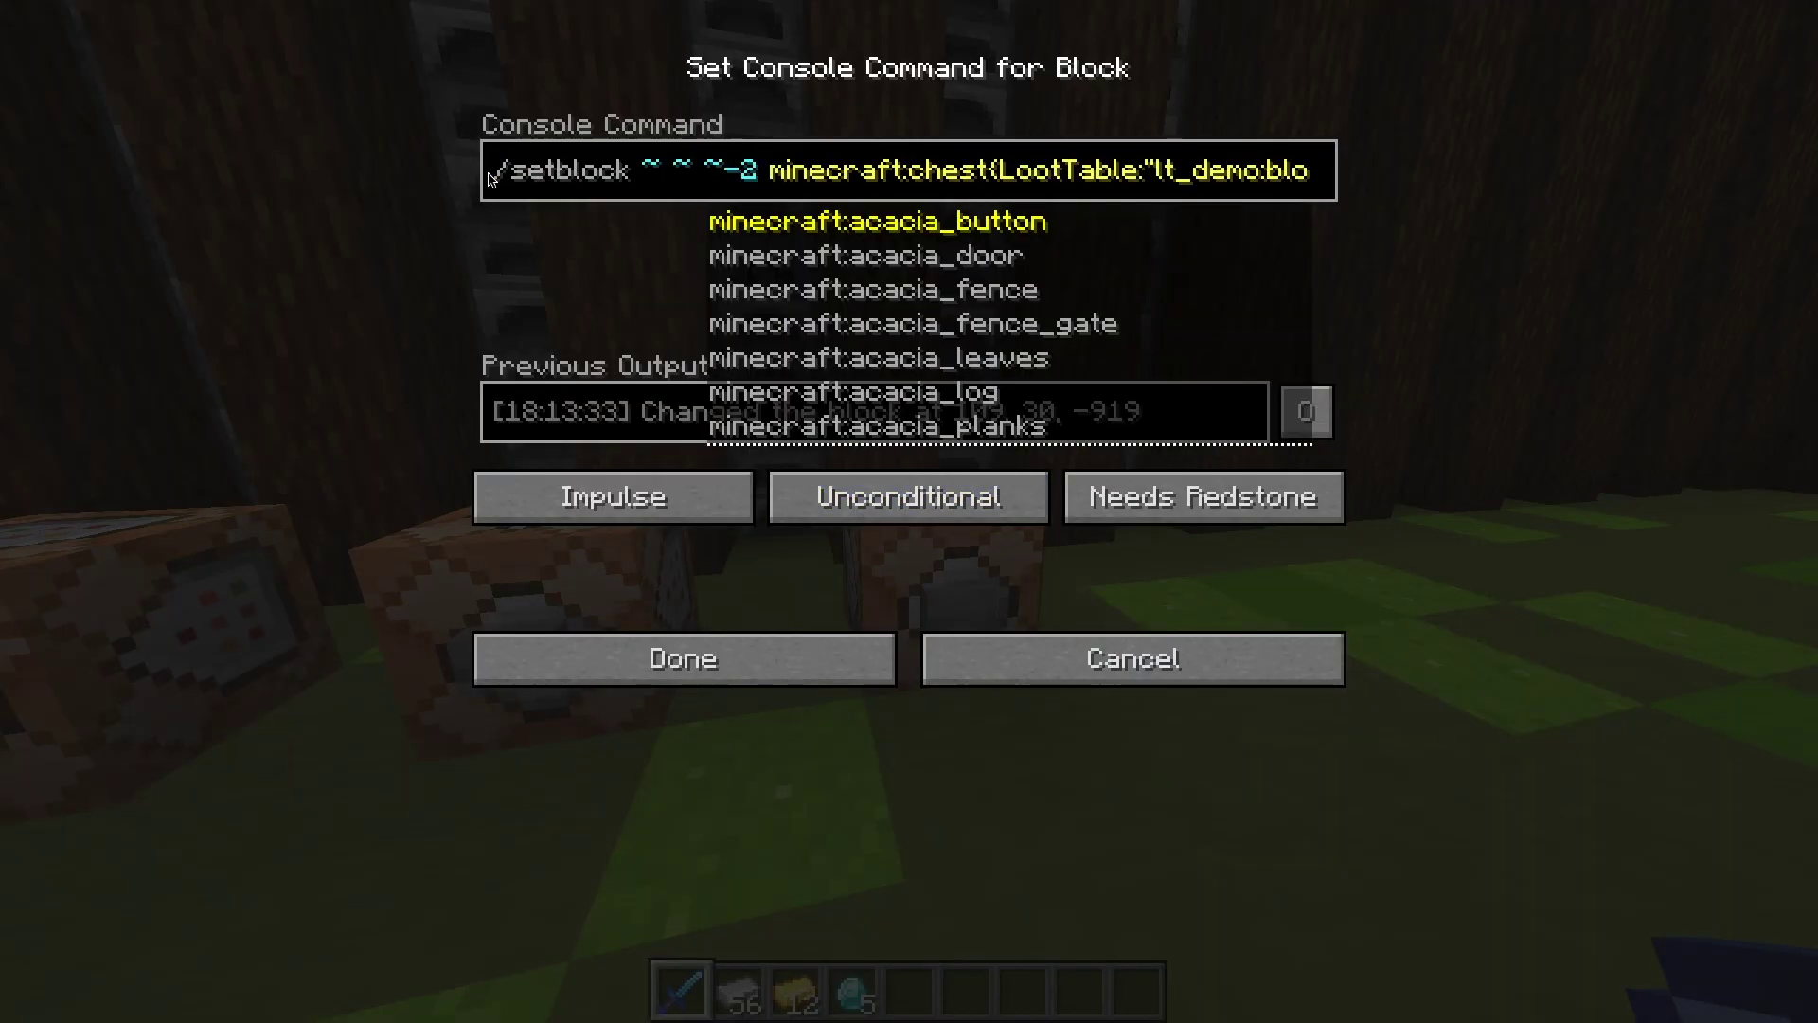
left_click(608, 180)
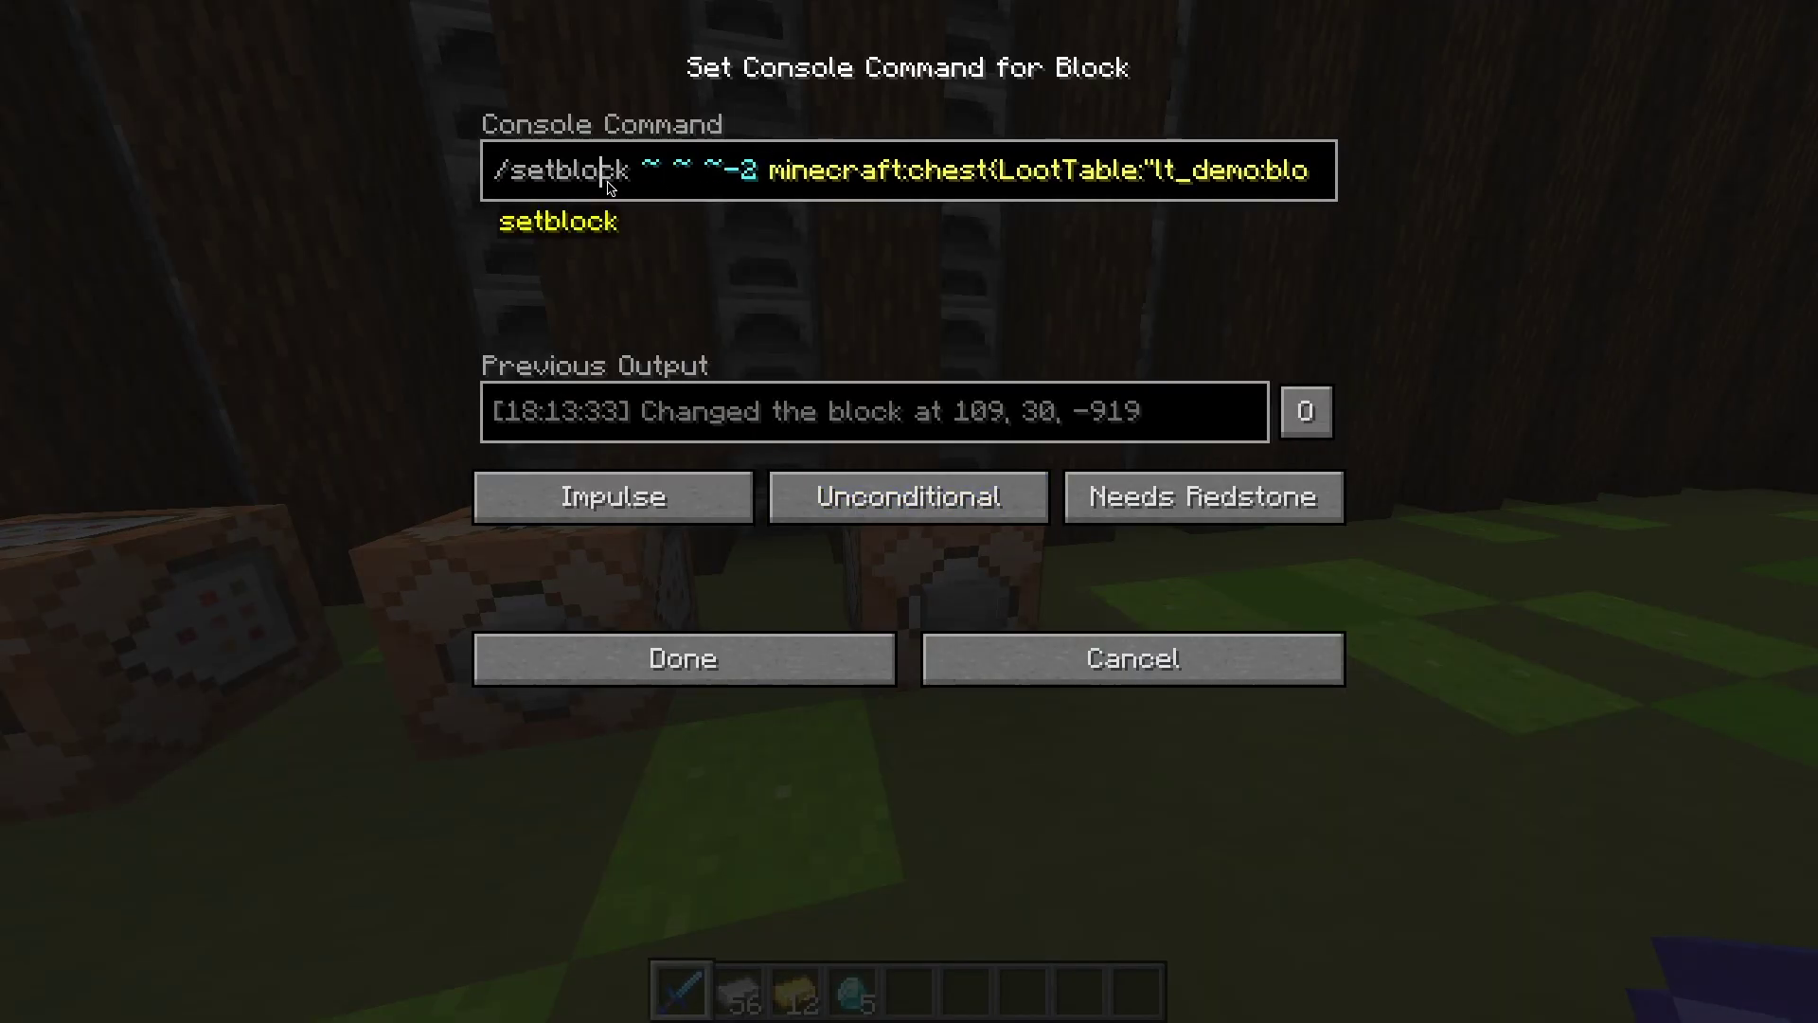
left_click(947, 180)
key("End")
type("replace")
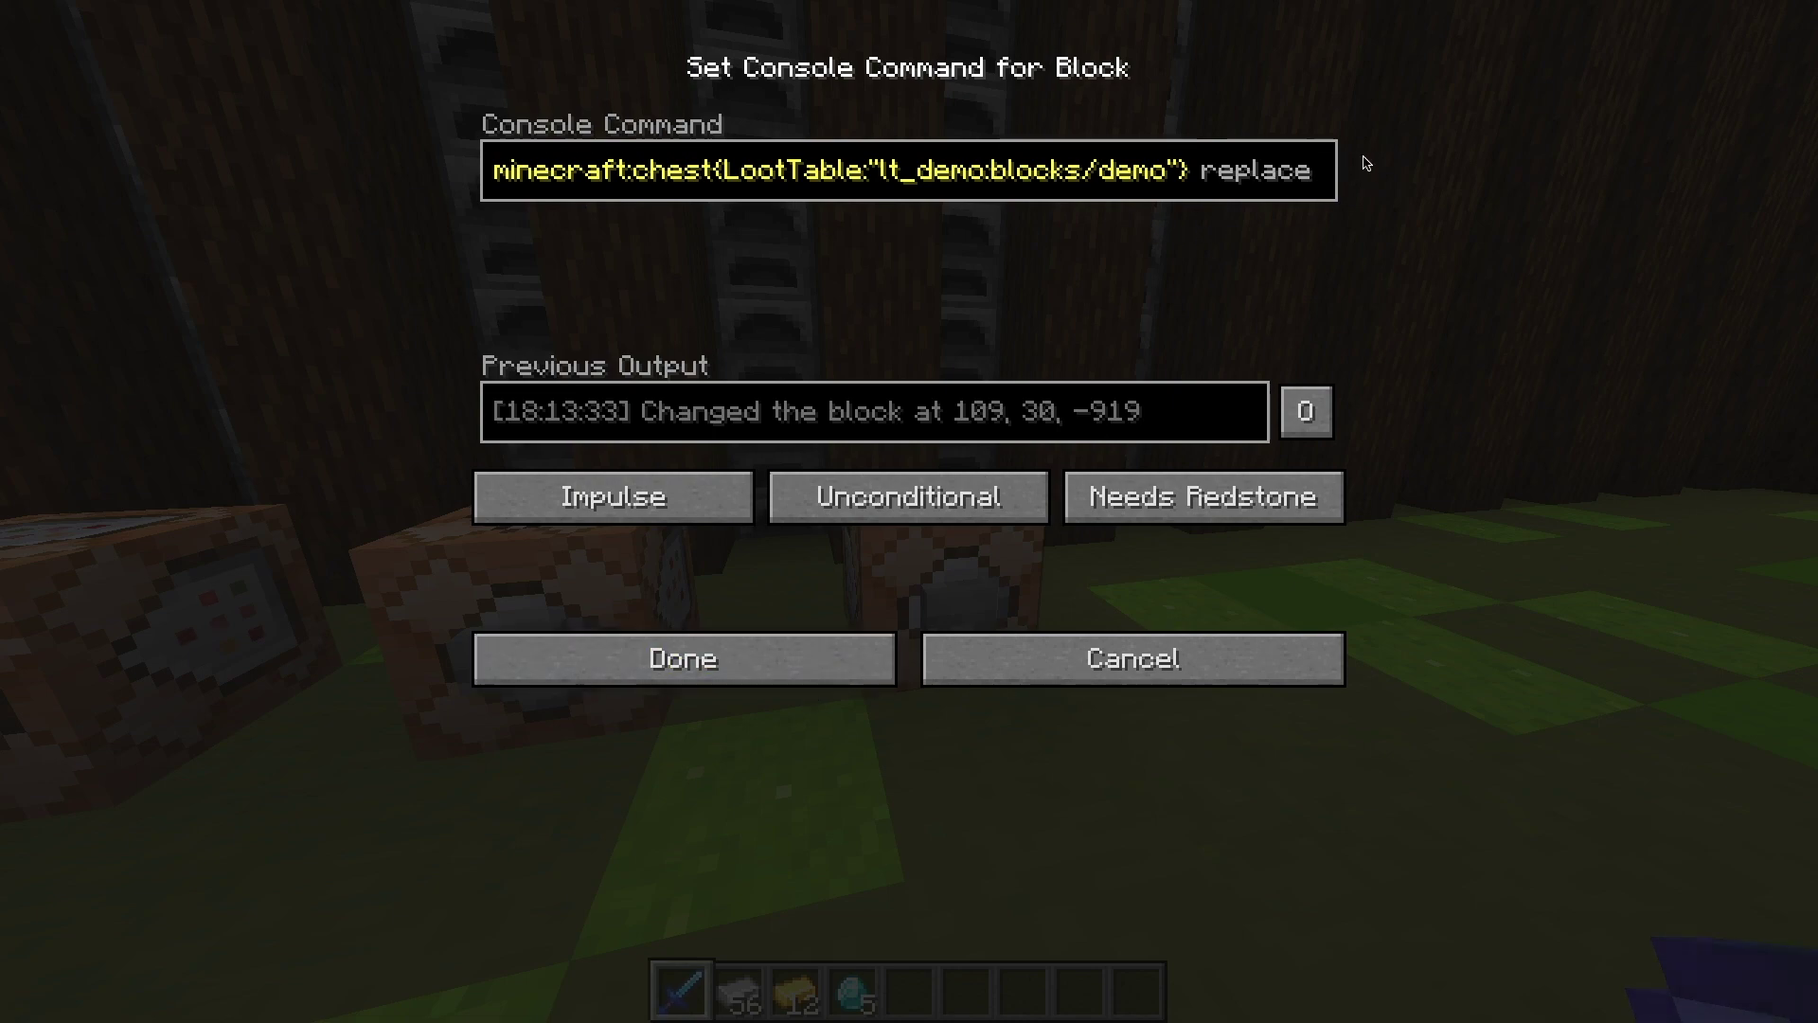
left_click(824, 662)
Place the loot chest with its command block and check the chest's generated contents.
key("s")
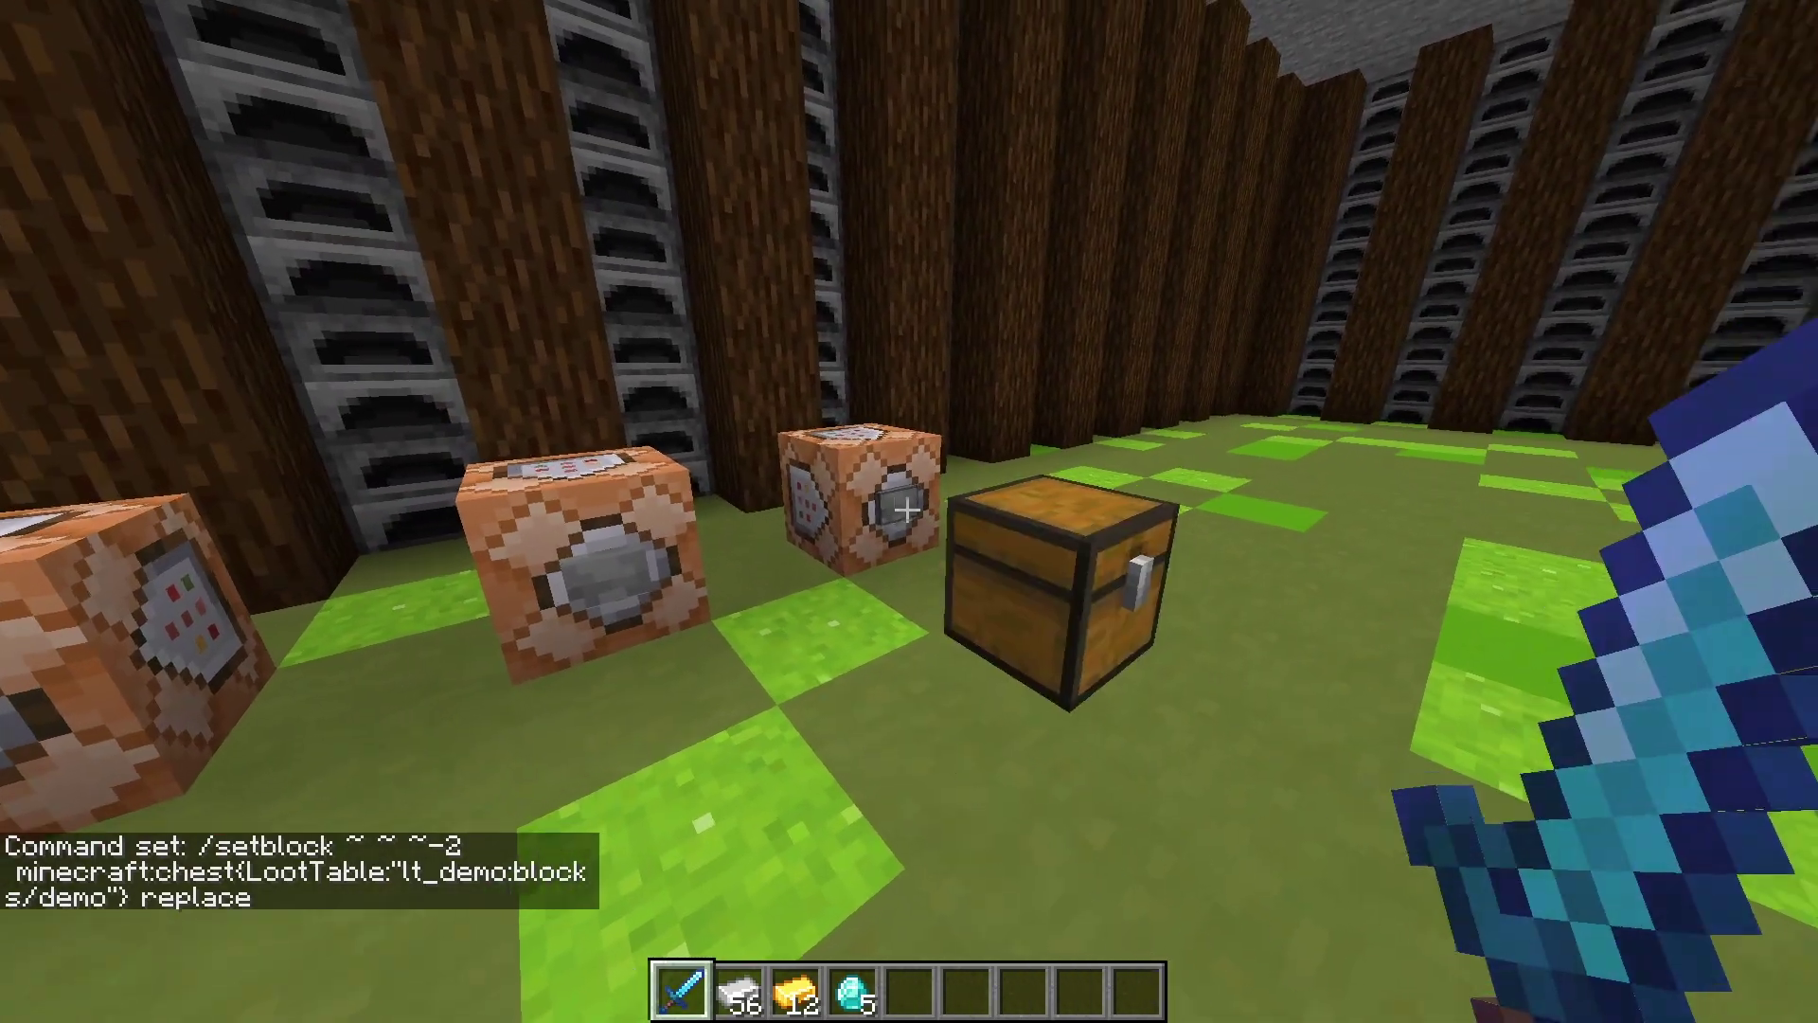
right_click(910, 511)
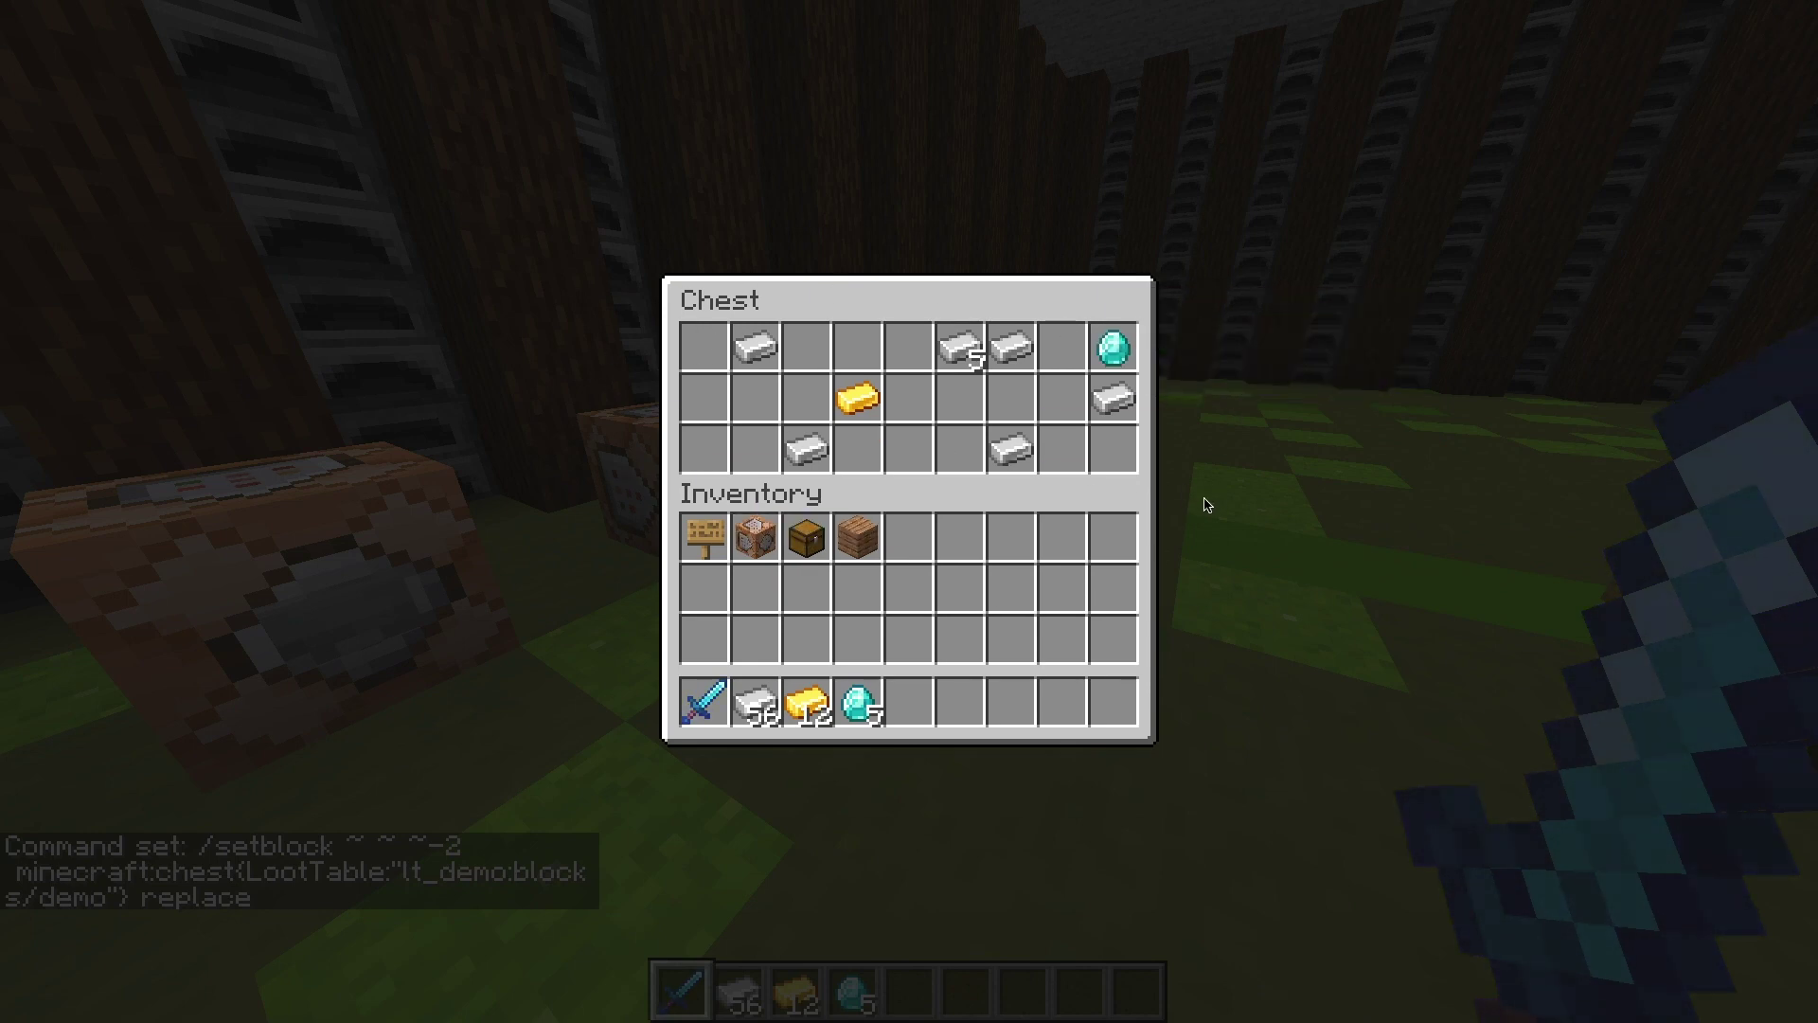
key("Escape")
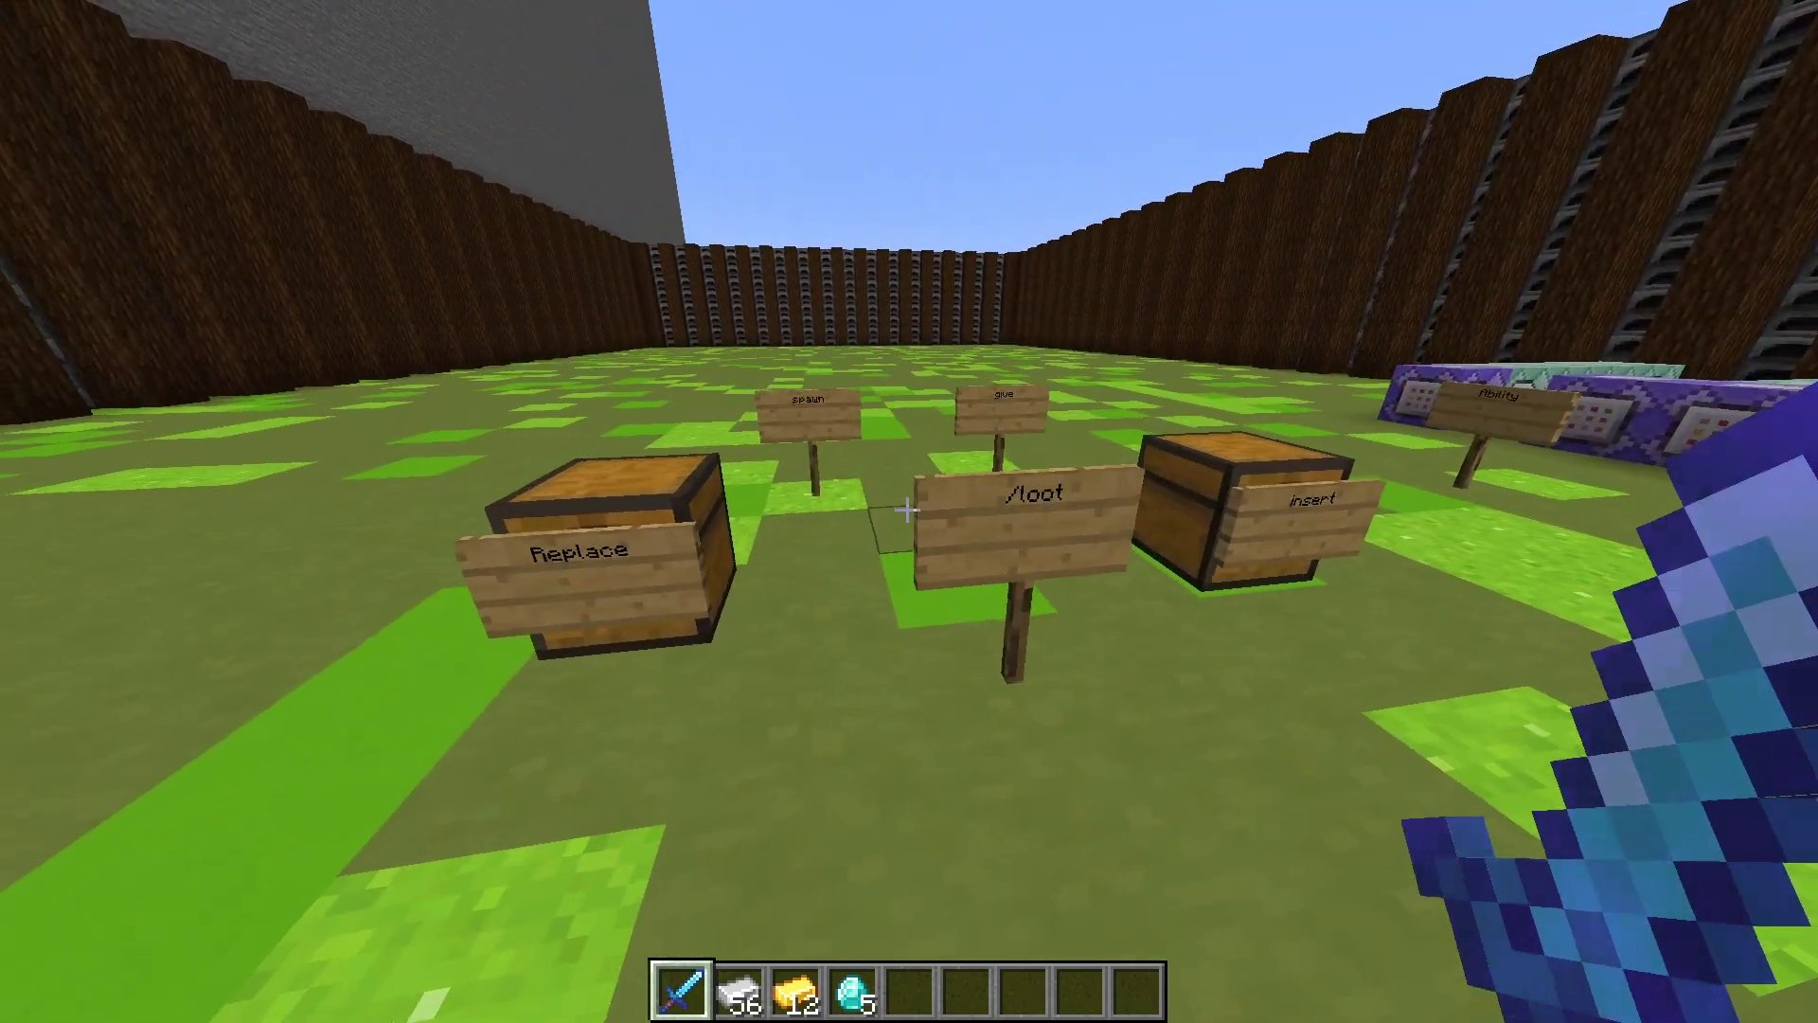
Start a /loot replace block command targeting the Replace chest at 108 30 -923.
key("8")
key("a")
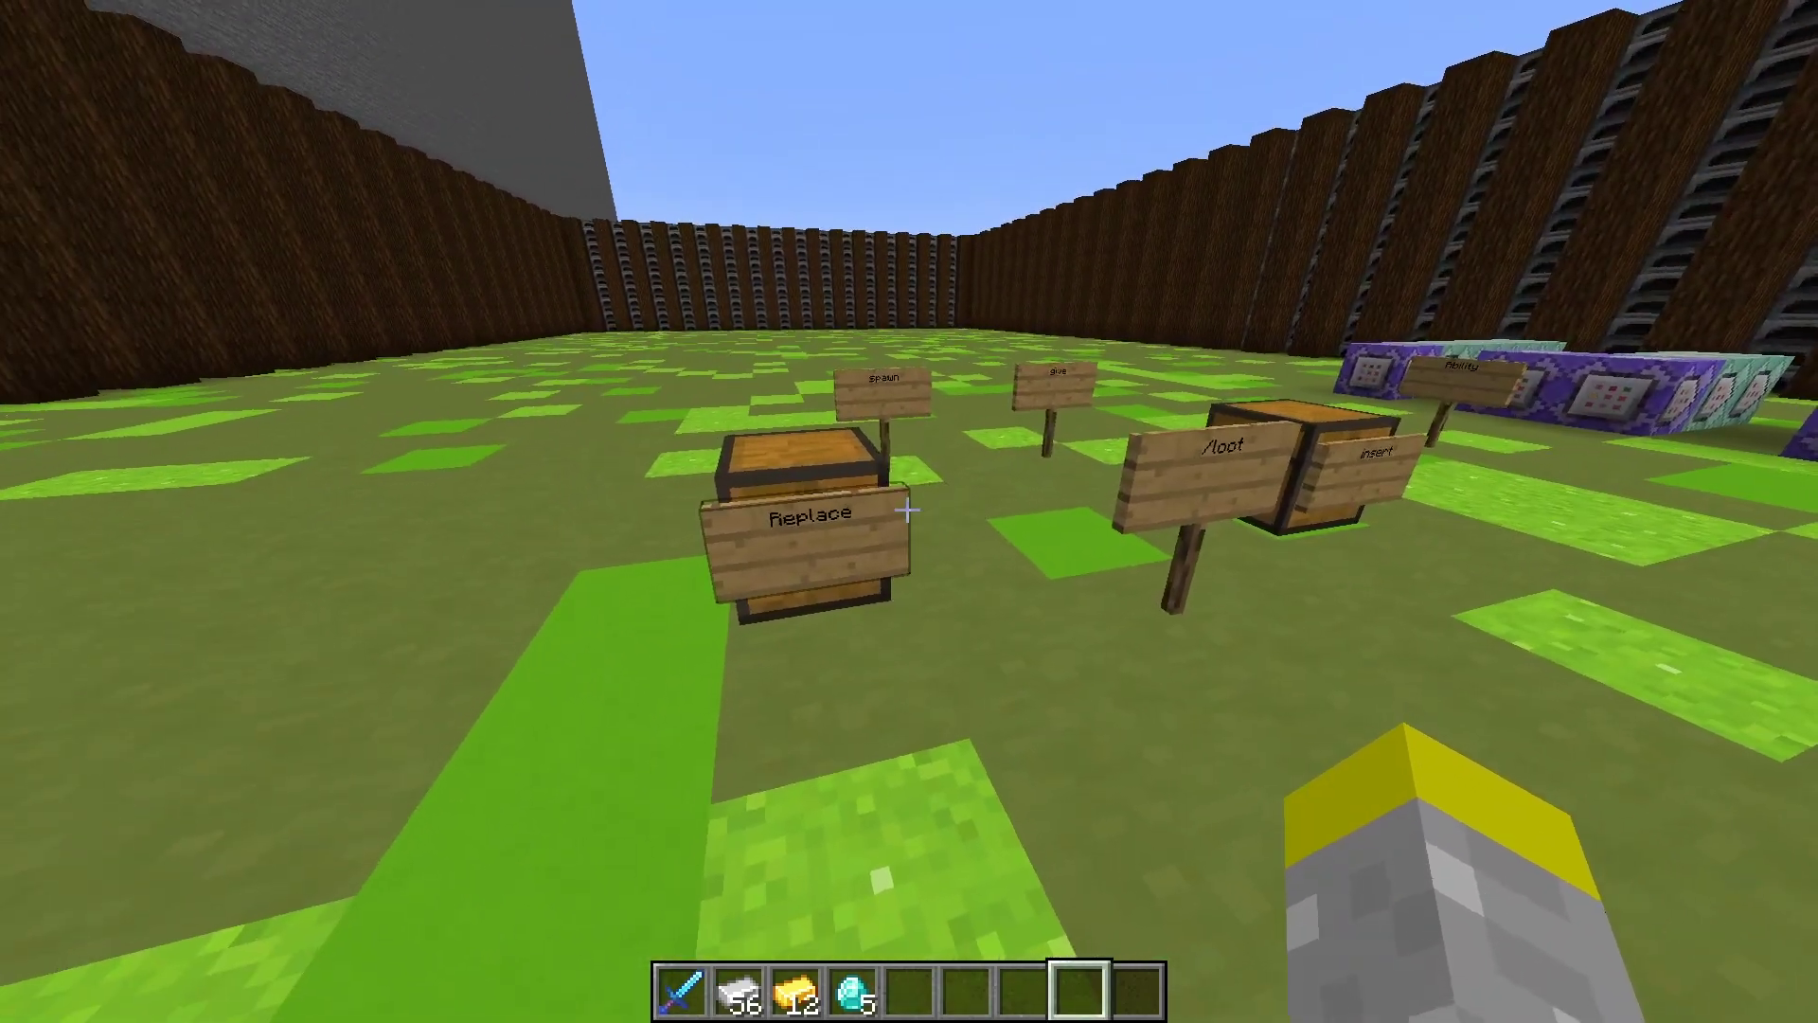
key("w")
key("a")
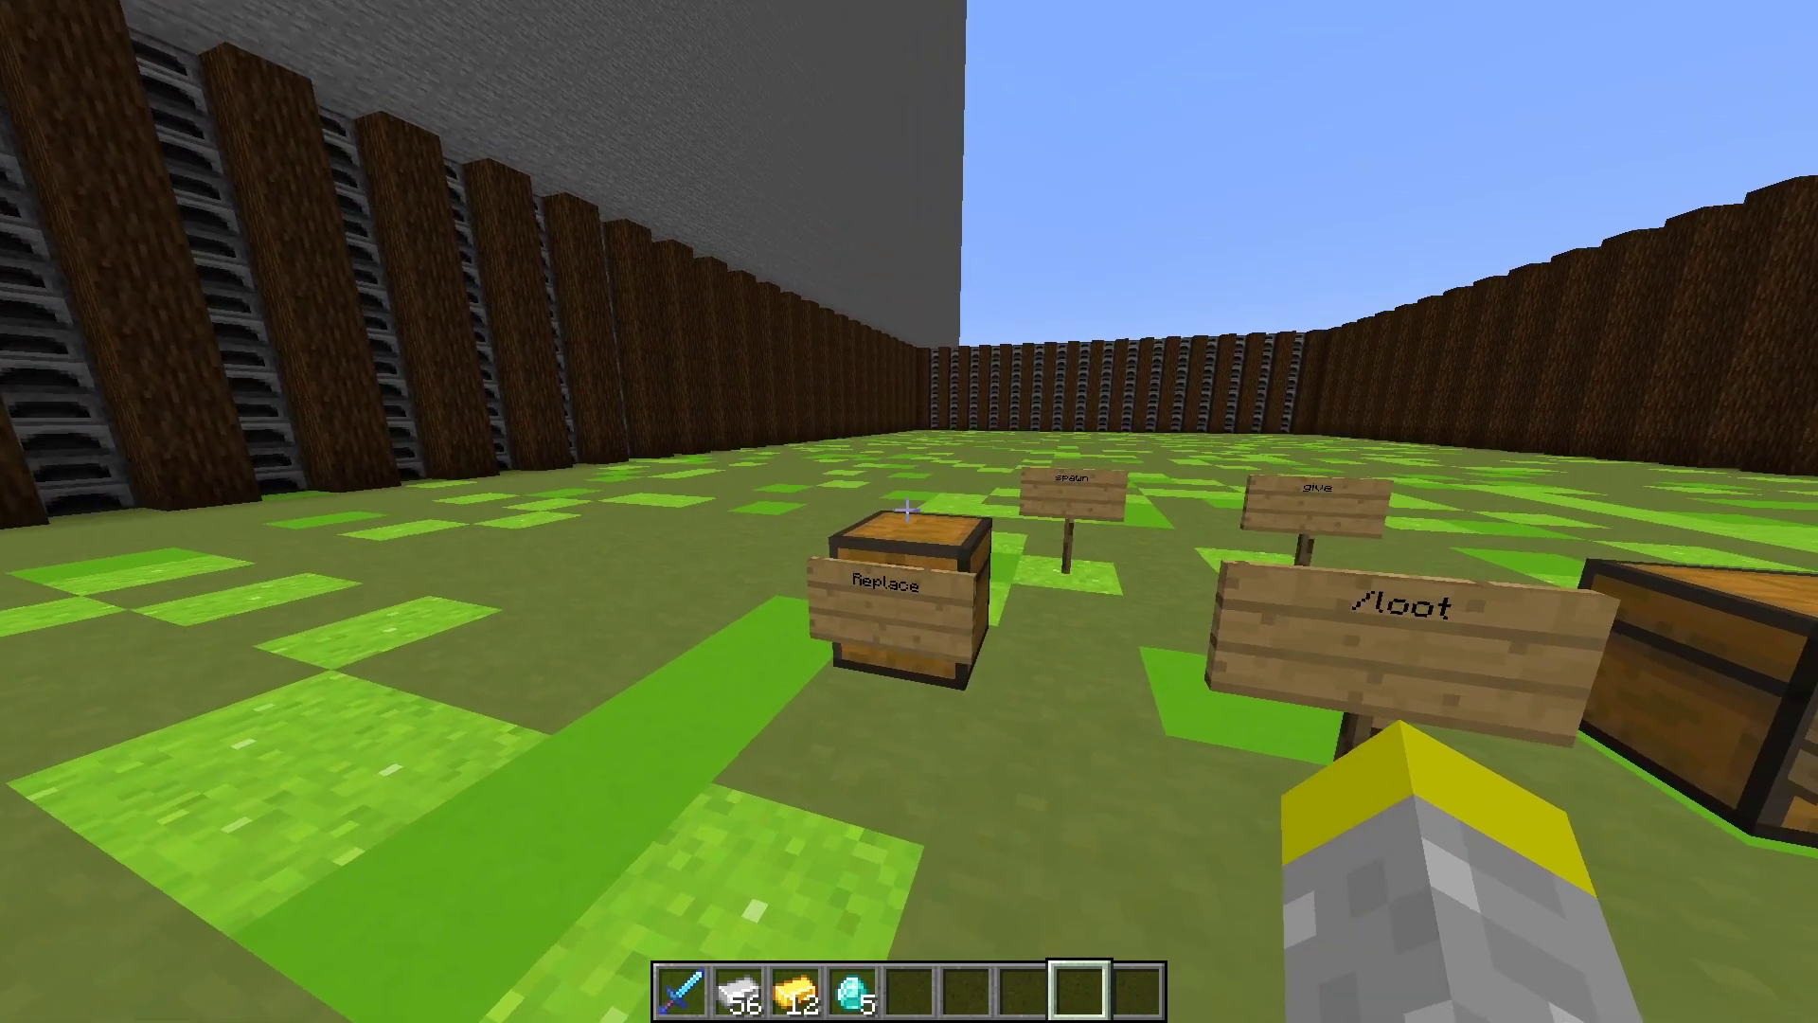
key("a")
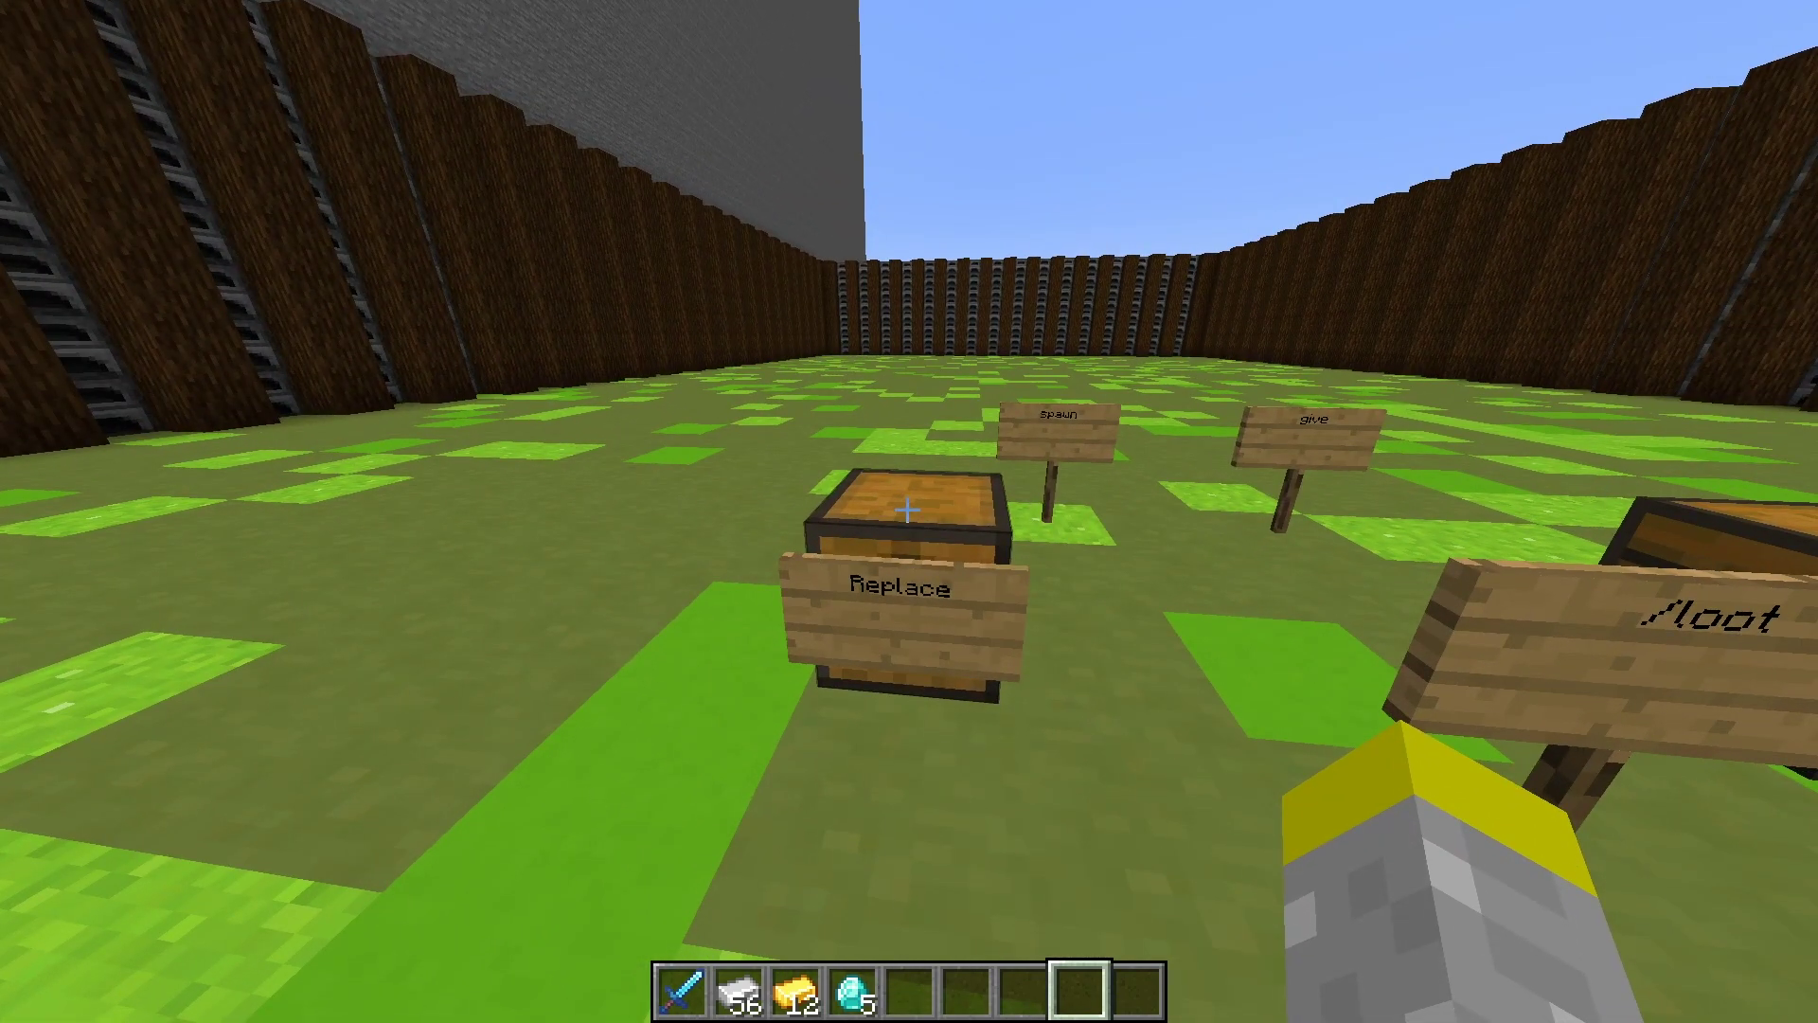
key("slash")
type("lot")
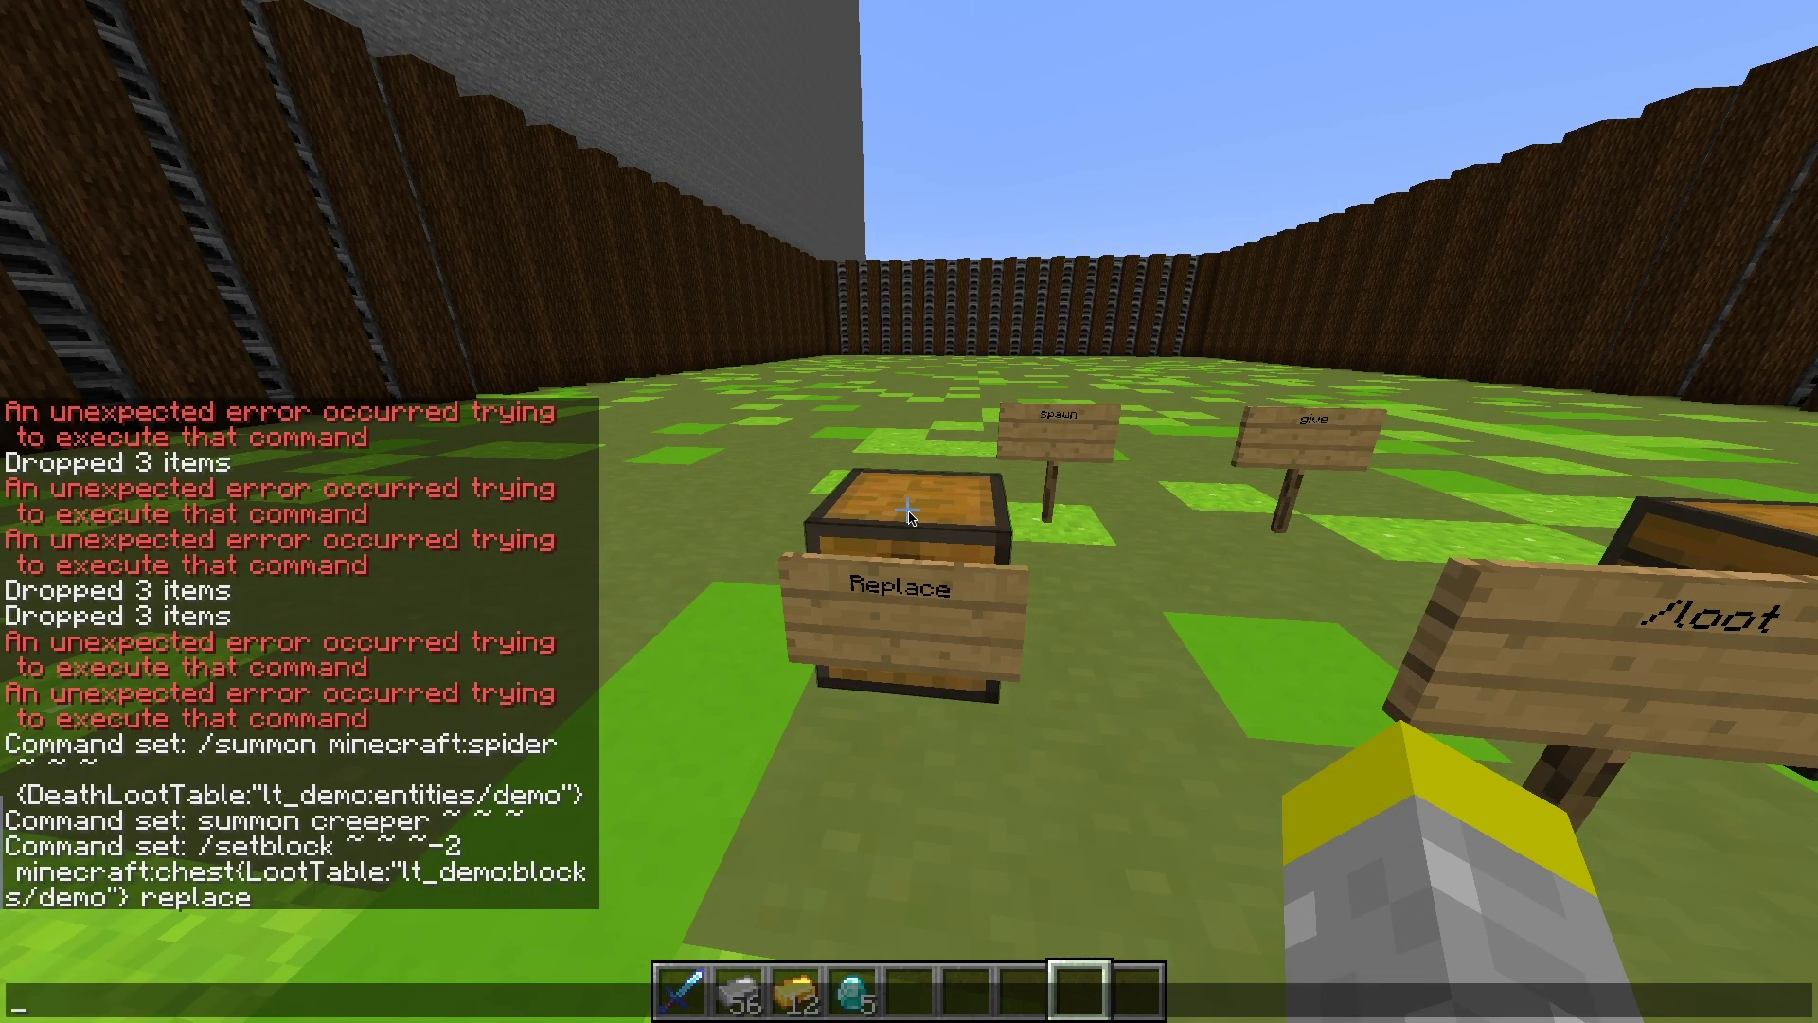
type("/locate")
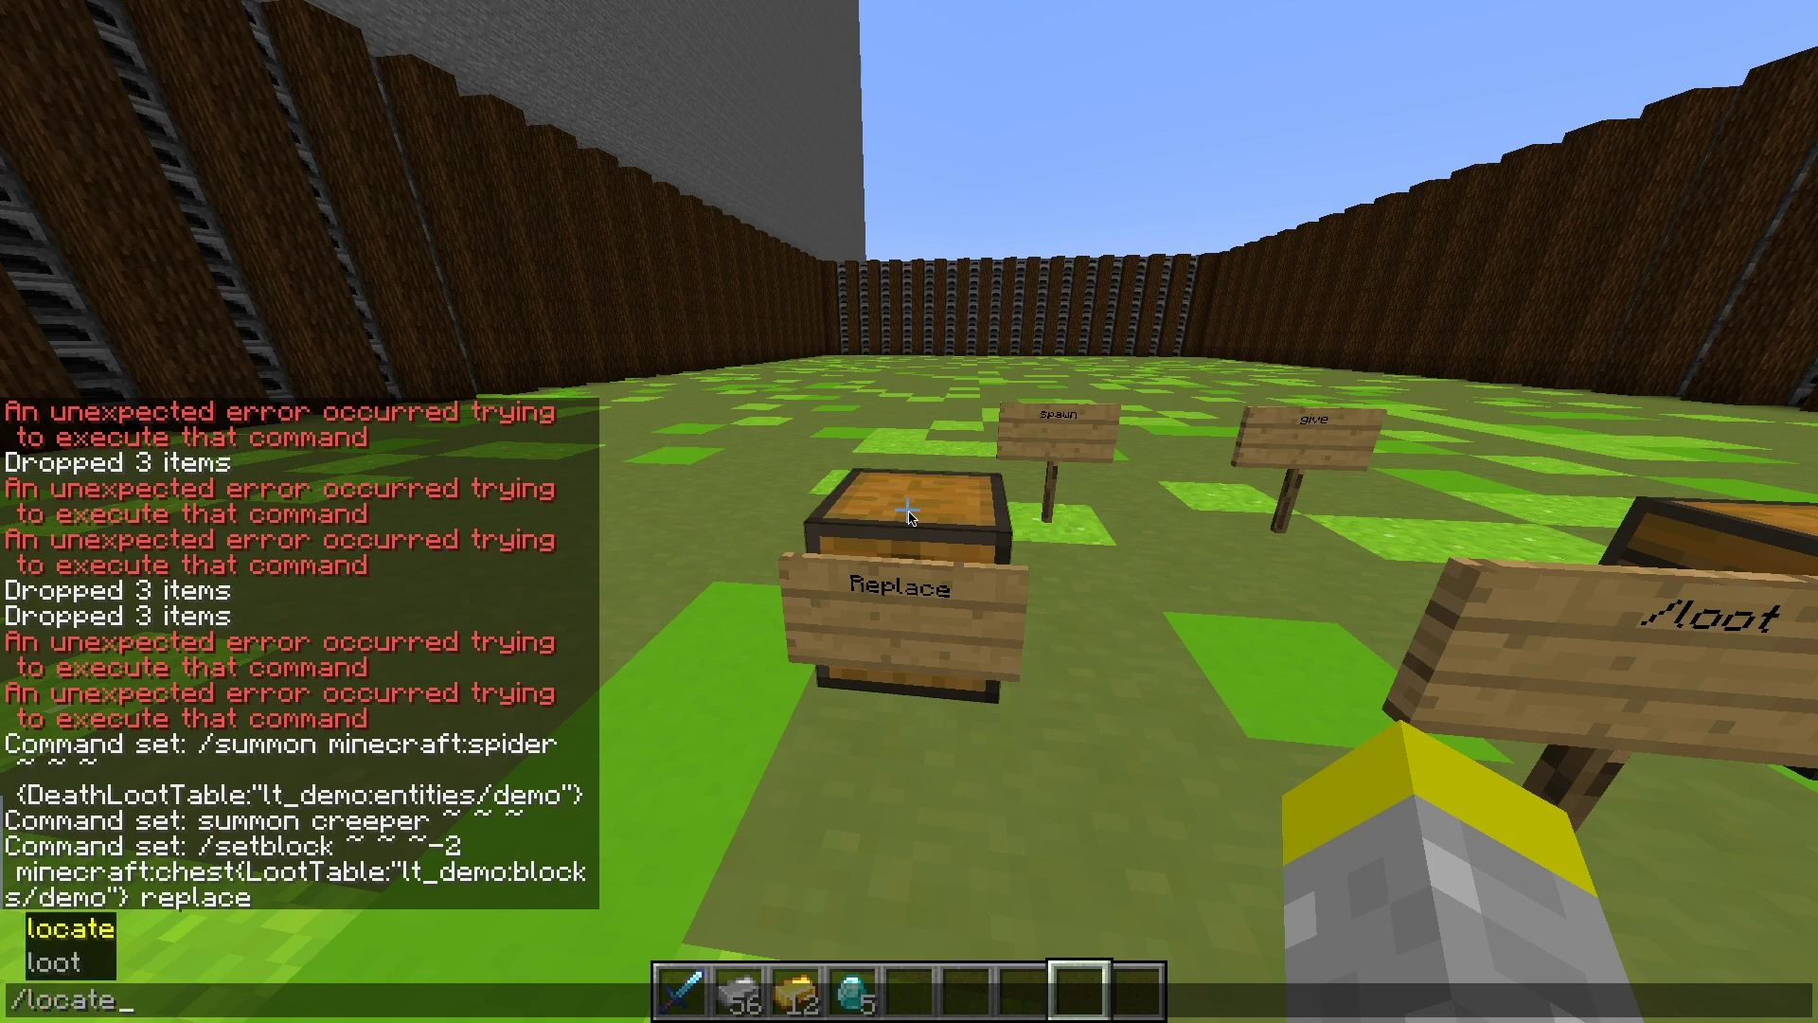
key("Tab")
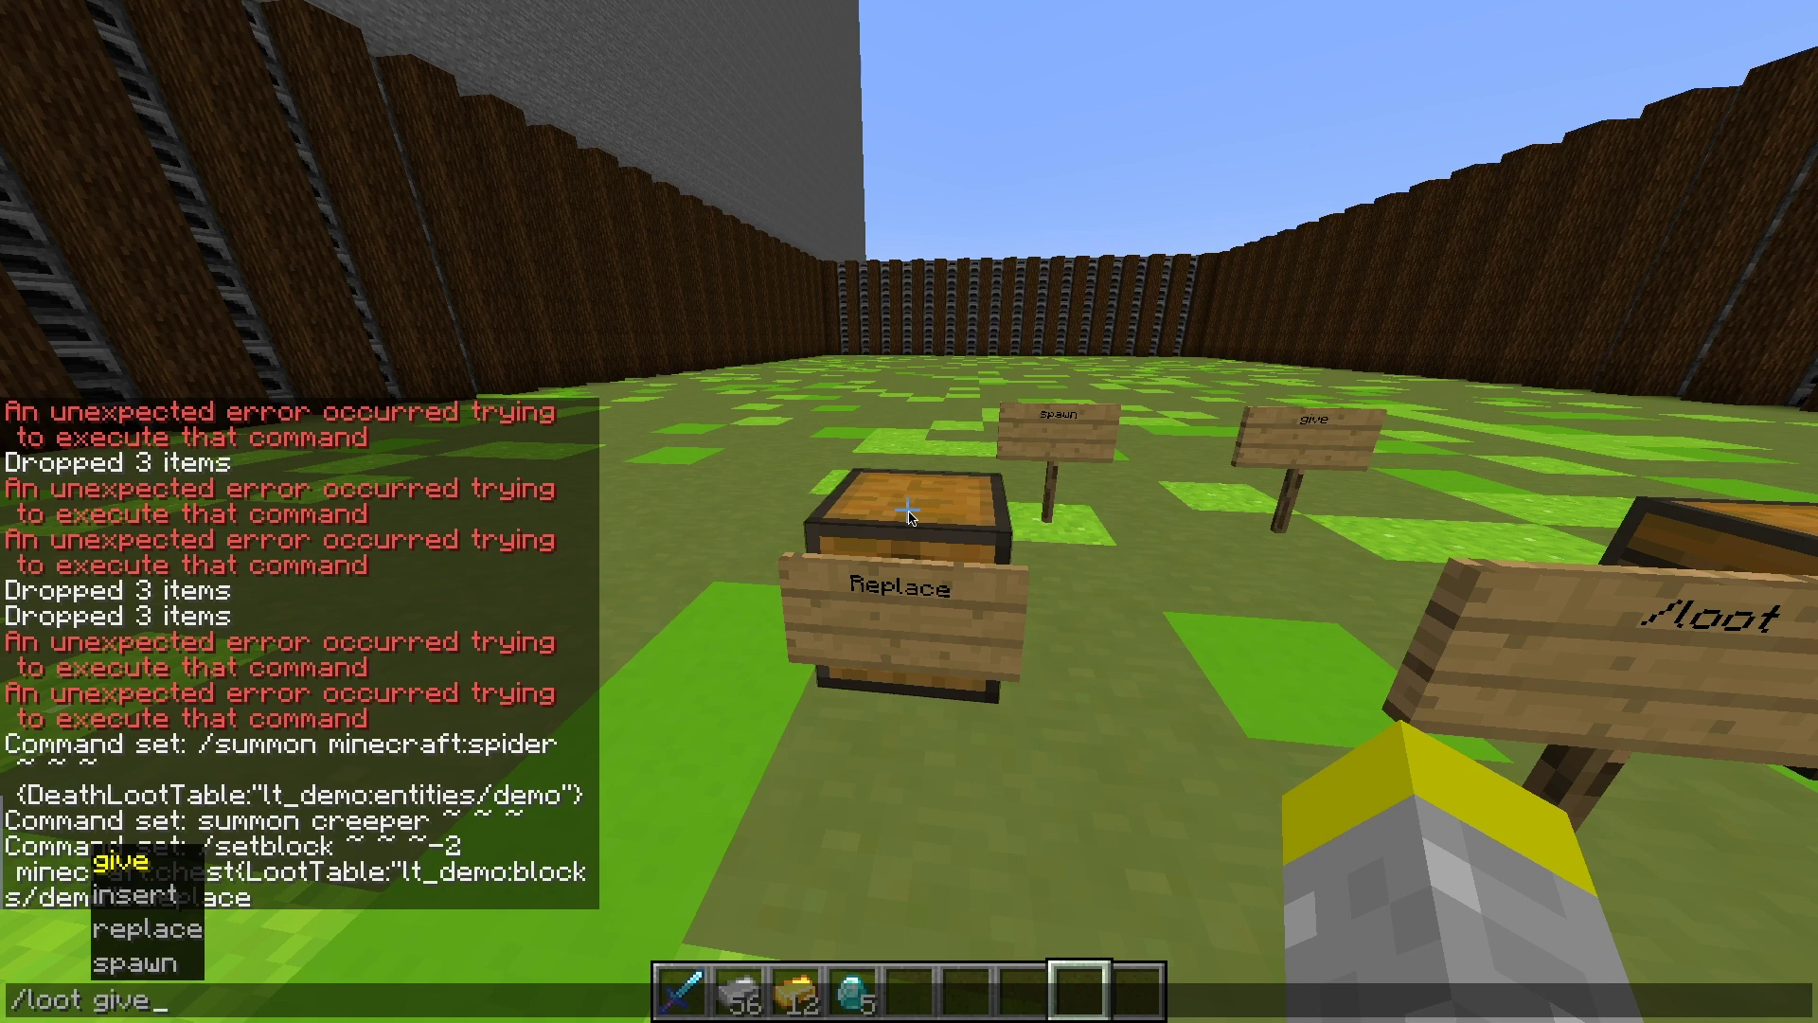
key("Tab")
key("Tab")
key("Tab")
key("Tab")
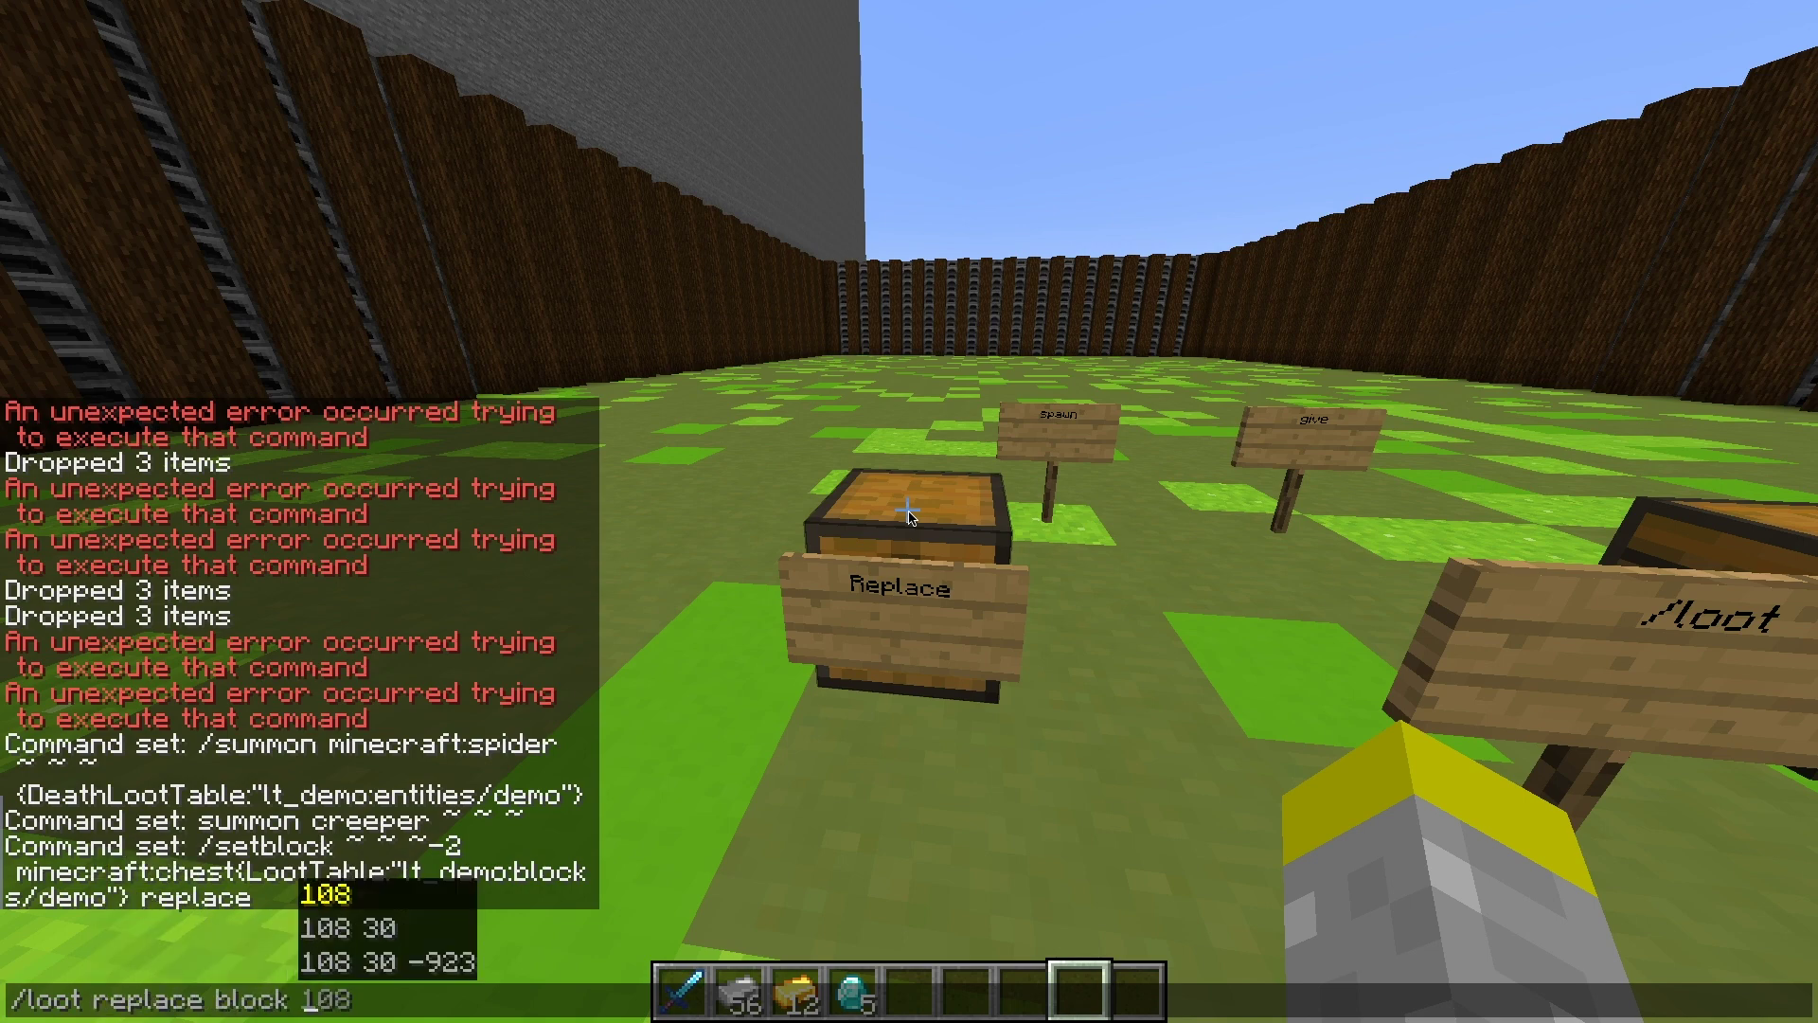
key("Tab")
key("Tab")
key("Tab")
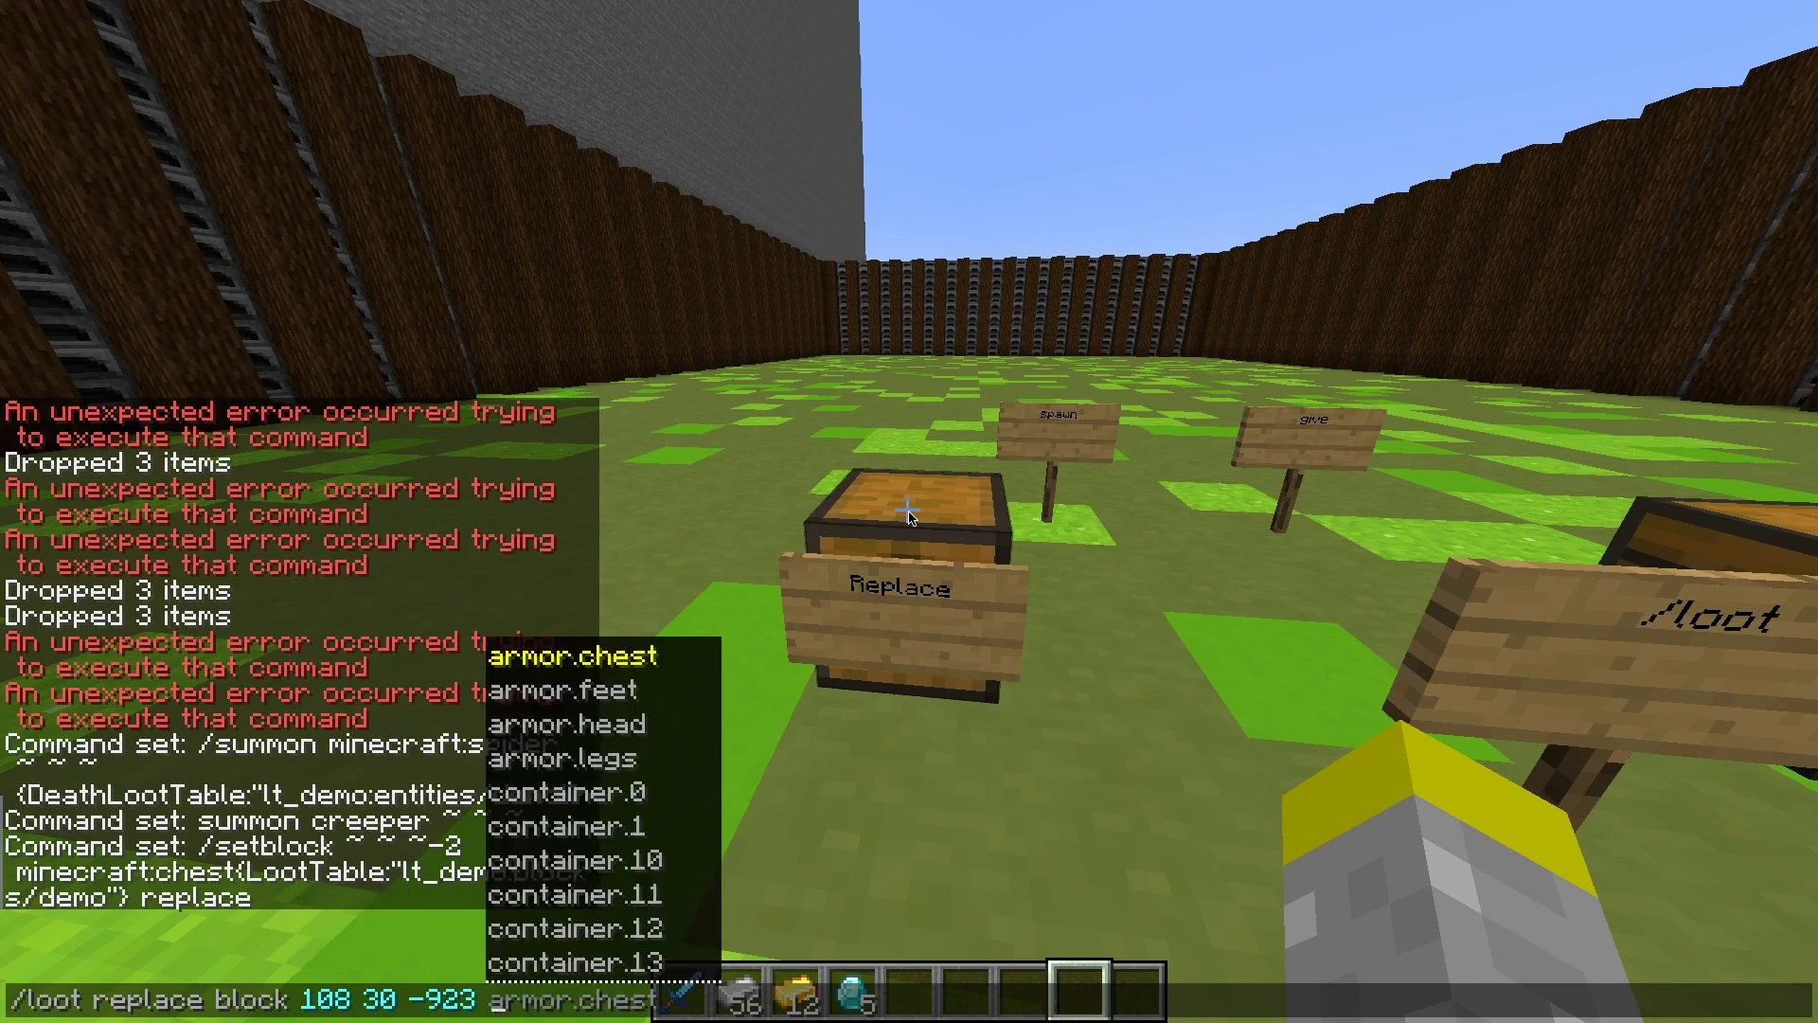
Set the replace command's slot to container.15 and its source type to loot.
key("Tab")
key("Tab")
key("Tab")
key("Tab")
key("Tab")
key("Tab")
key("Tab")
key("Tab")
key("Tab")
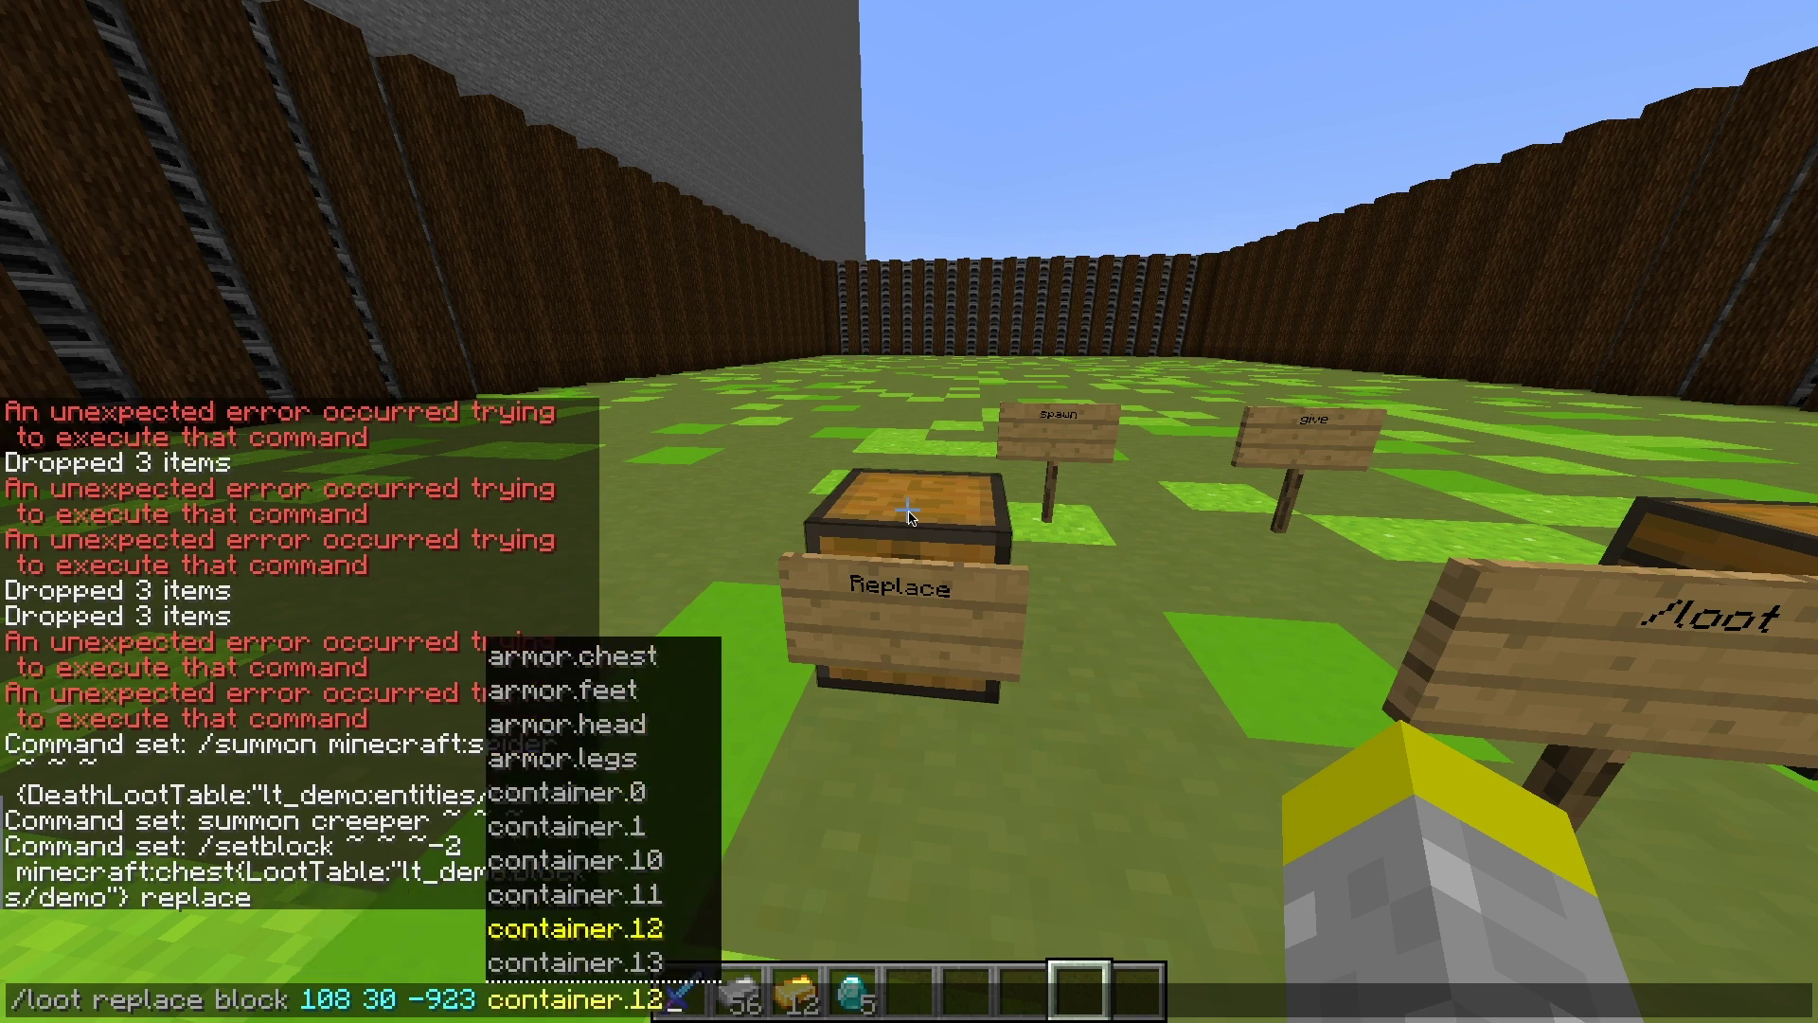
key("Tab")
key("Tab")
key("Tab")
key("Tab")
key("Tab")
key("Tab")
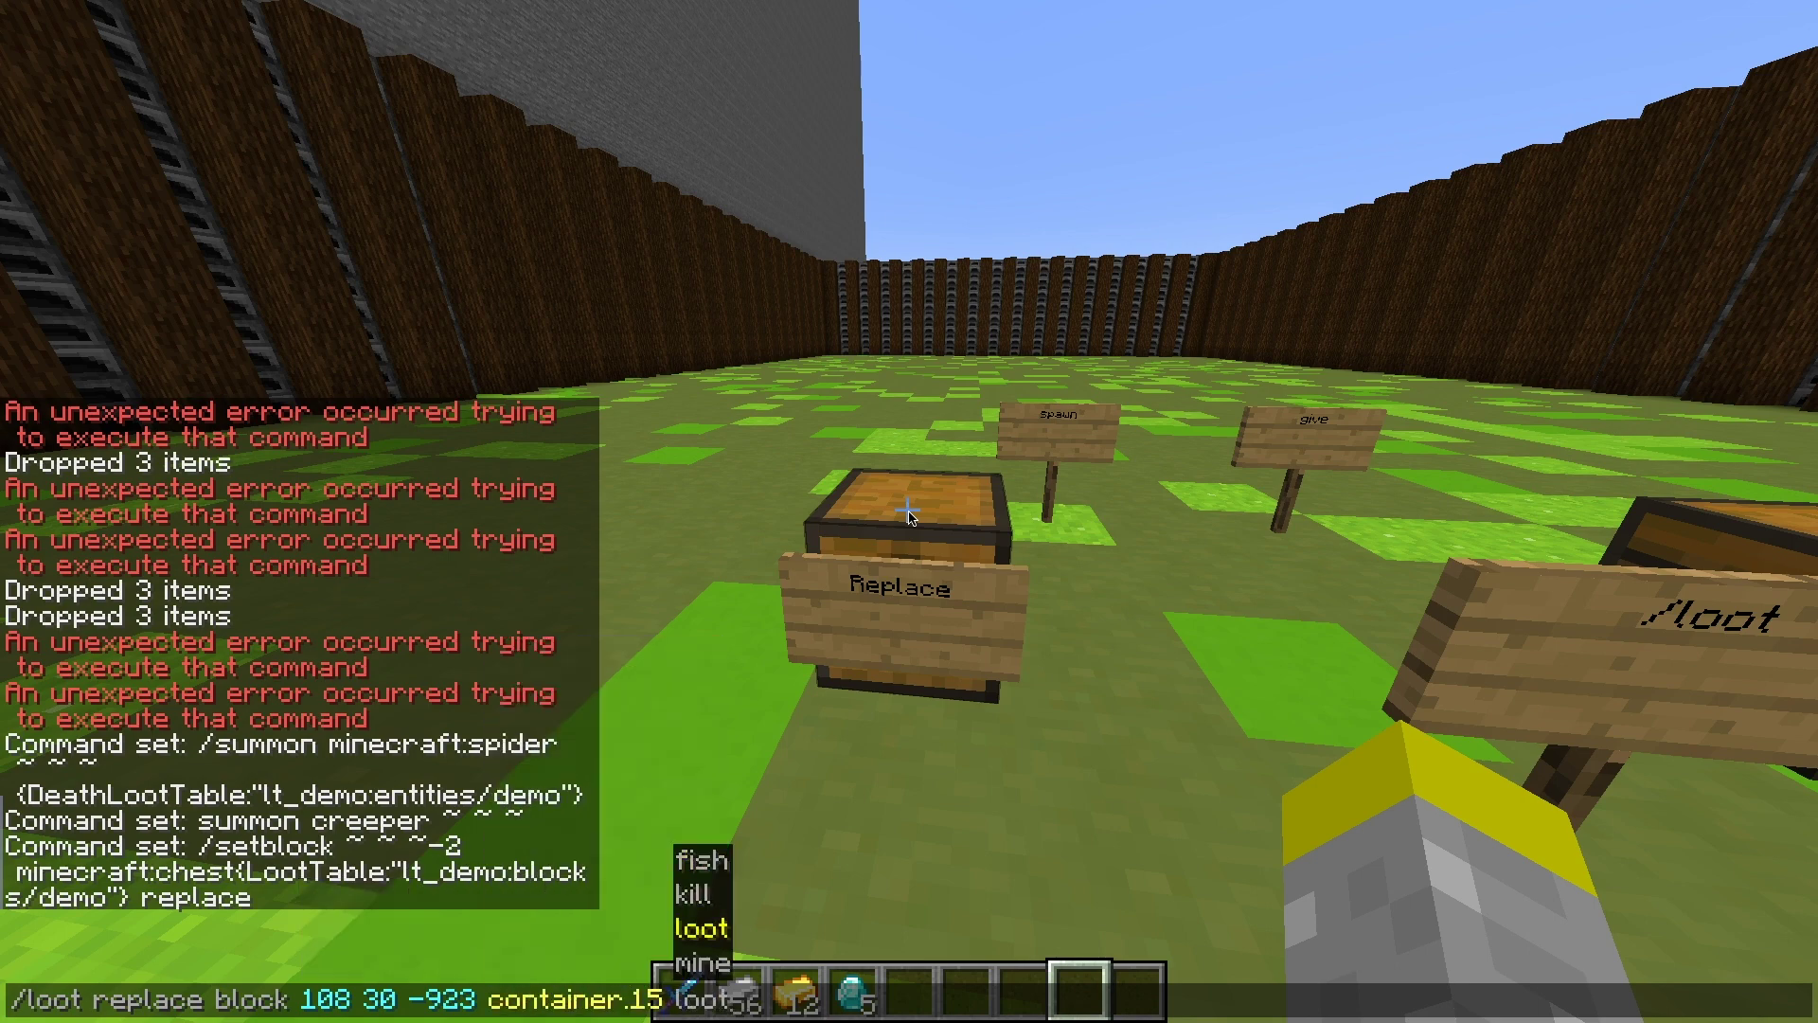
Complete the replace command with the loot table lt_demo:blocks/demo and run it.
key("Tab")
key("Tab")
key("Tab")
key("Tab")
key("Tab")
key("Tab")
key("Tab")
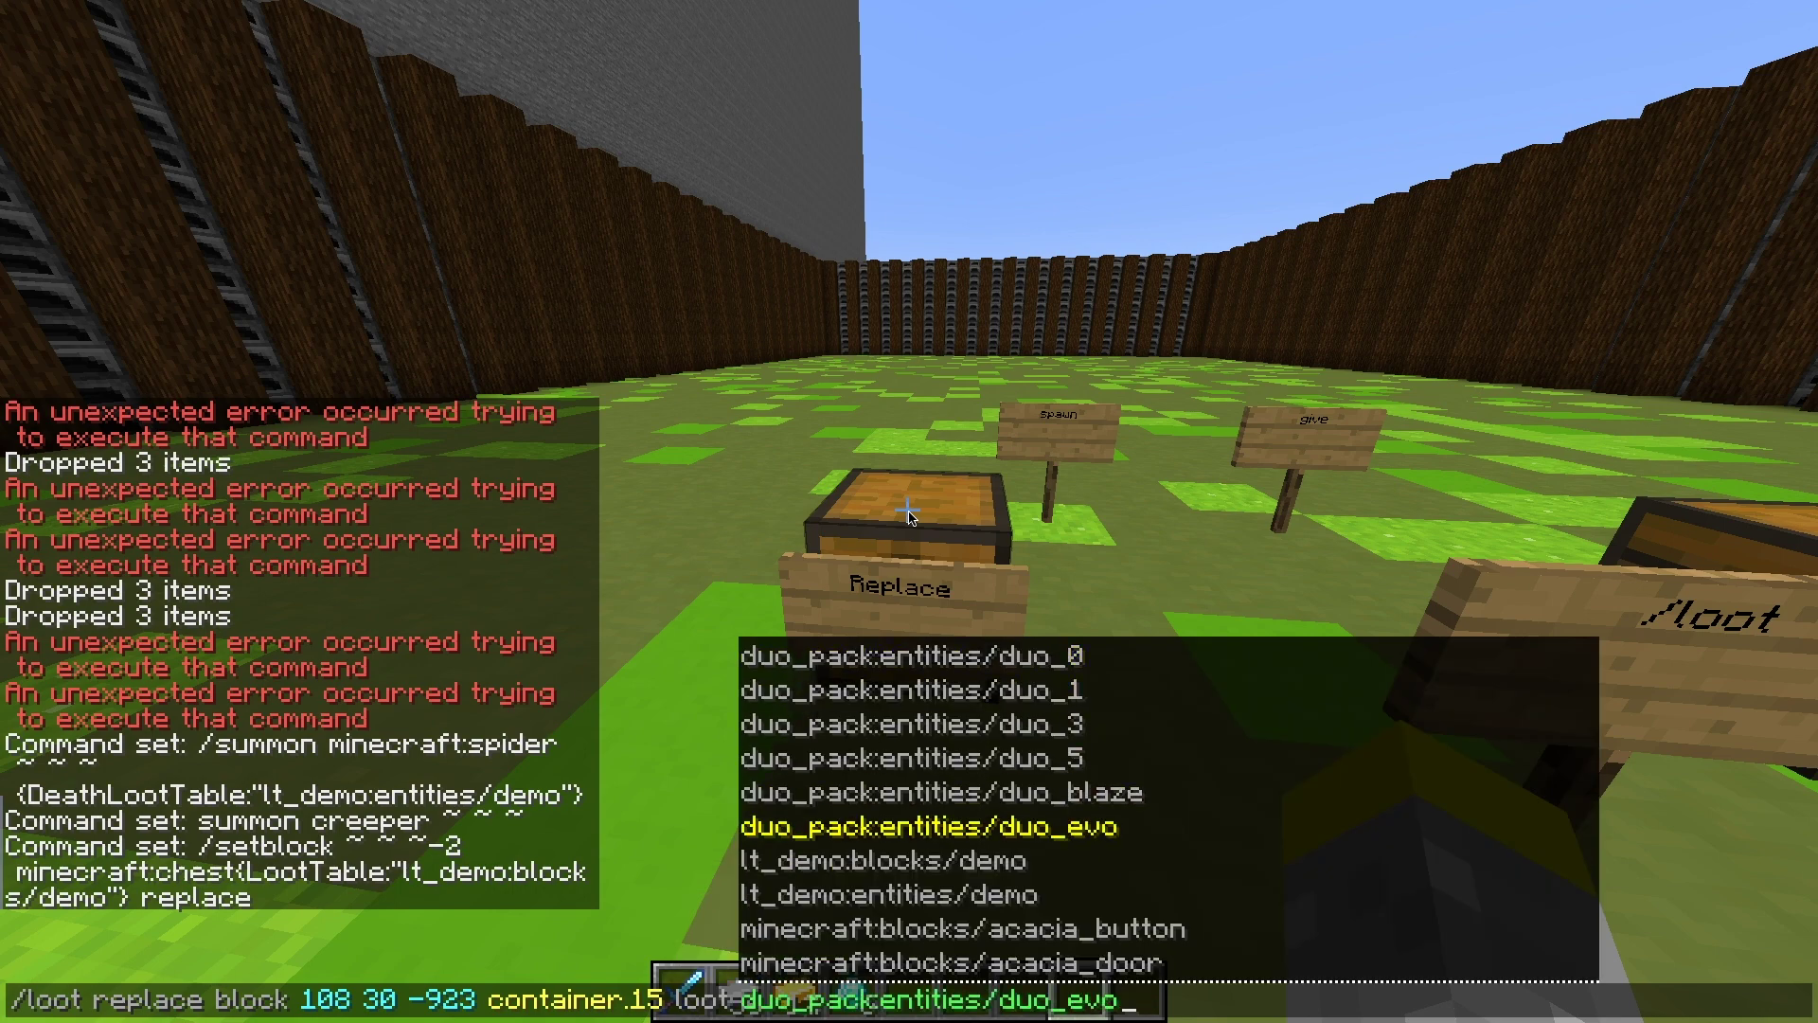
key("Return")
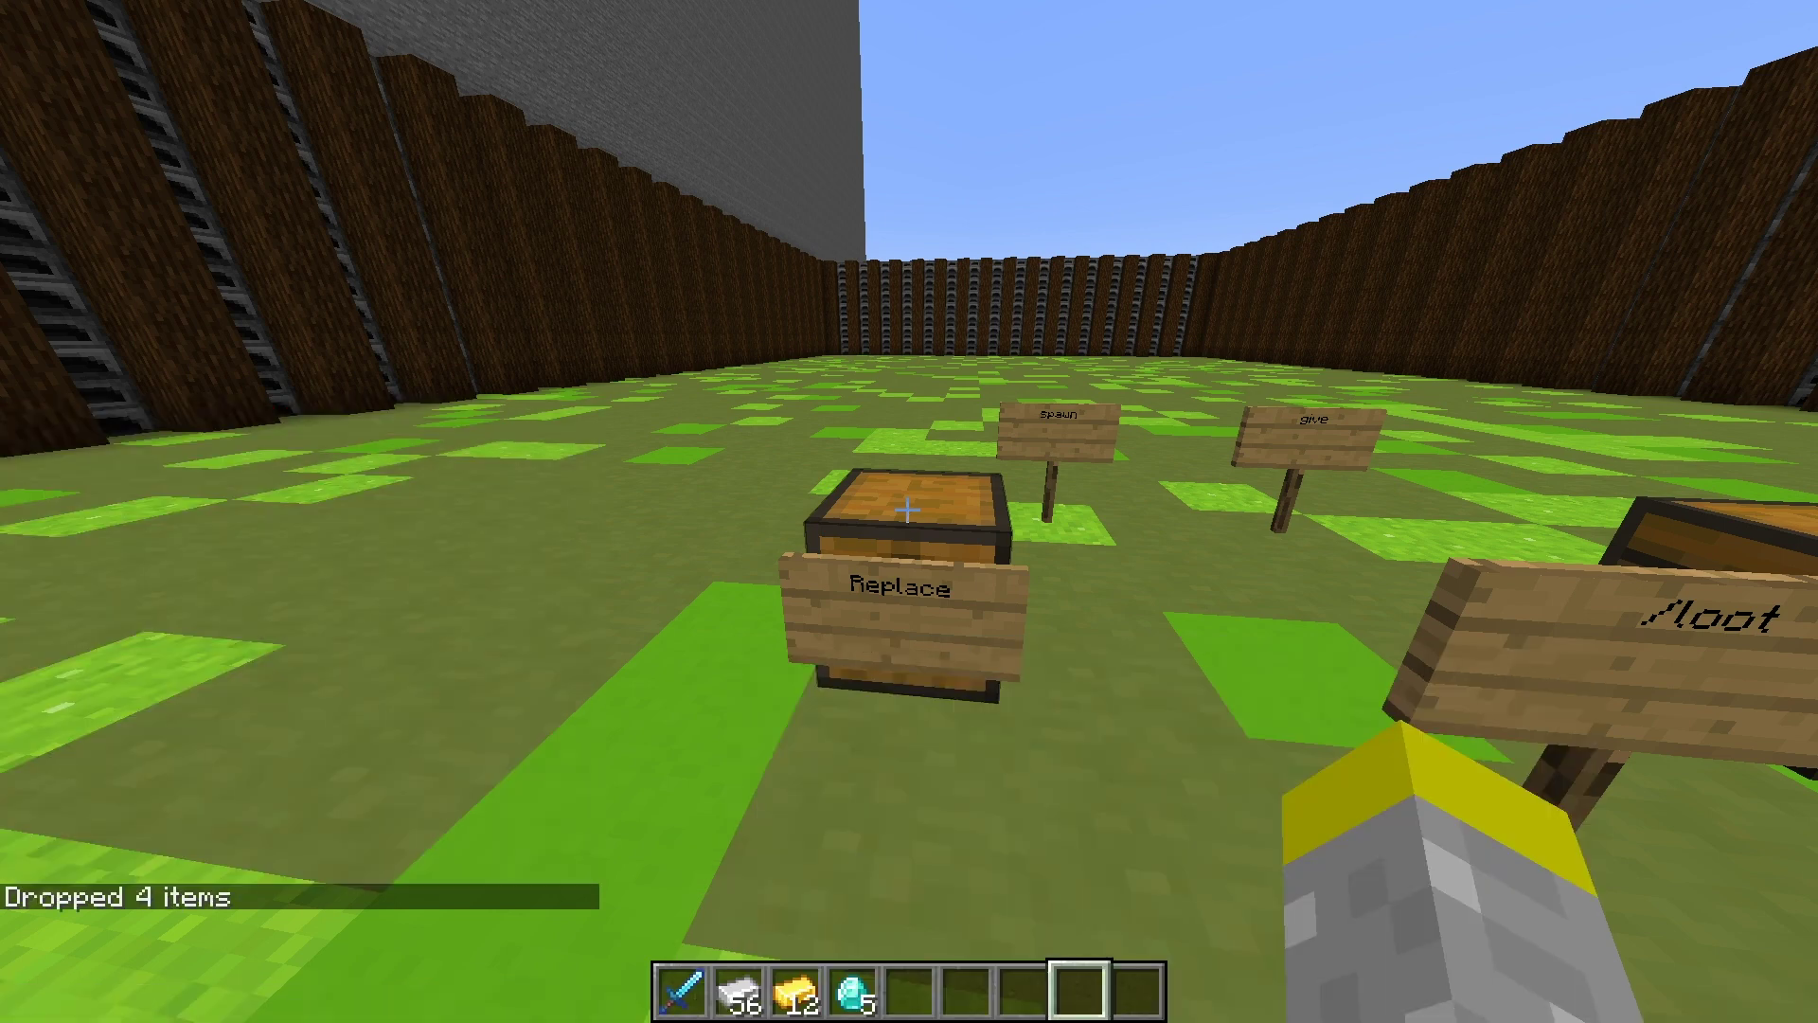
Inspect the items placed in the Replace chest and close it.
right_click(906, 511)
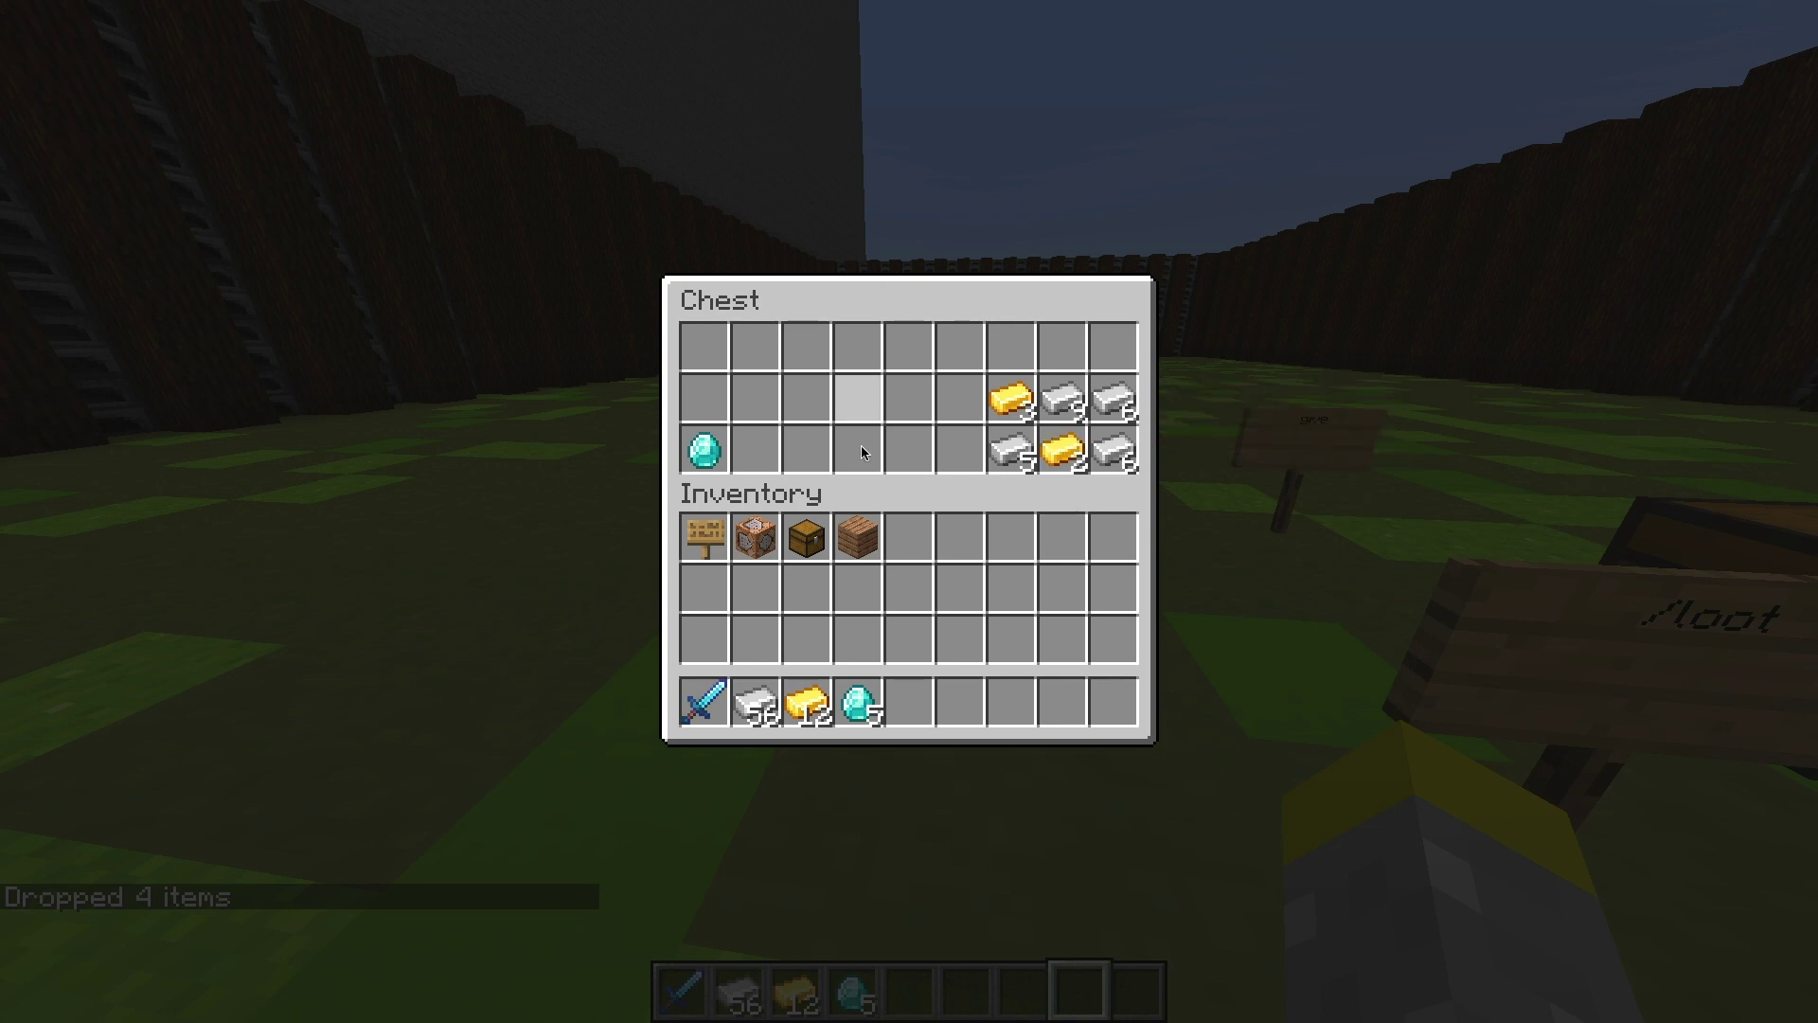
right_click(1114, 450)
left_click(1062, 398)
right_click(1114, 450)
left_click(1114, 398)
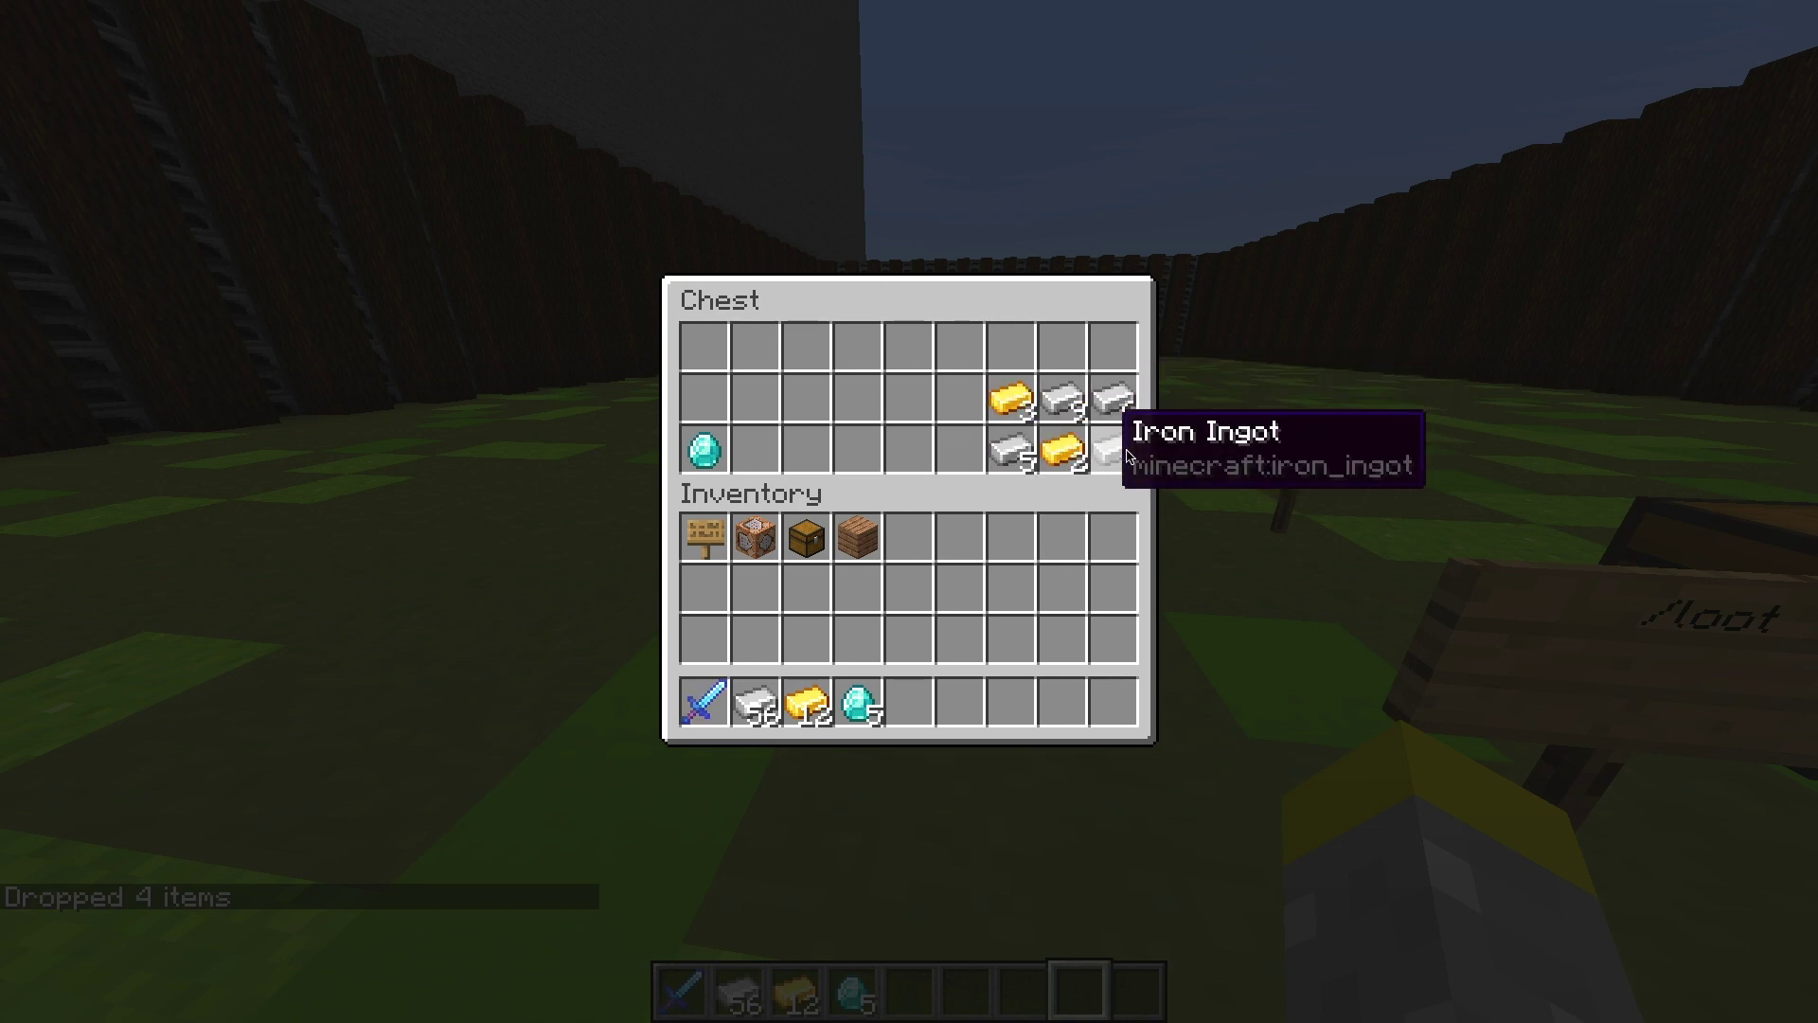
left_click(1114, 450)
left_click(1114, 398)
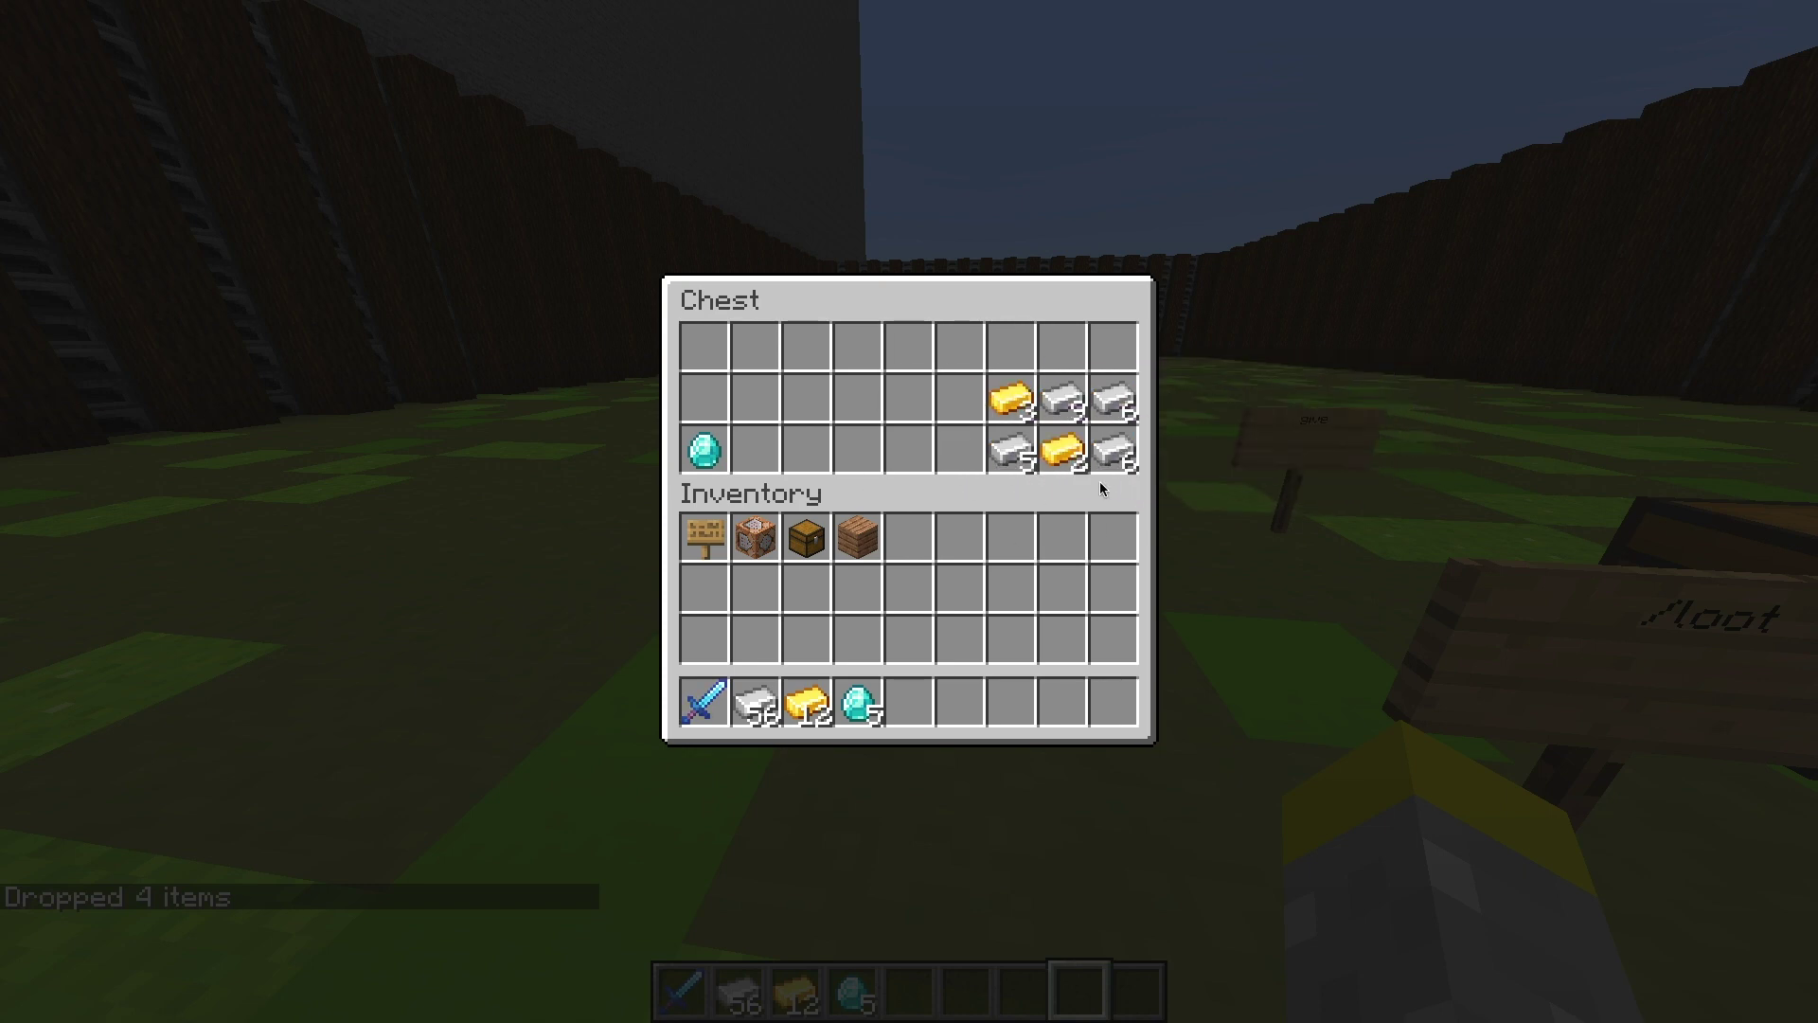
key("Escape")
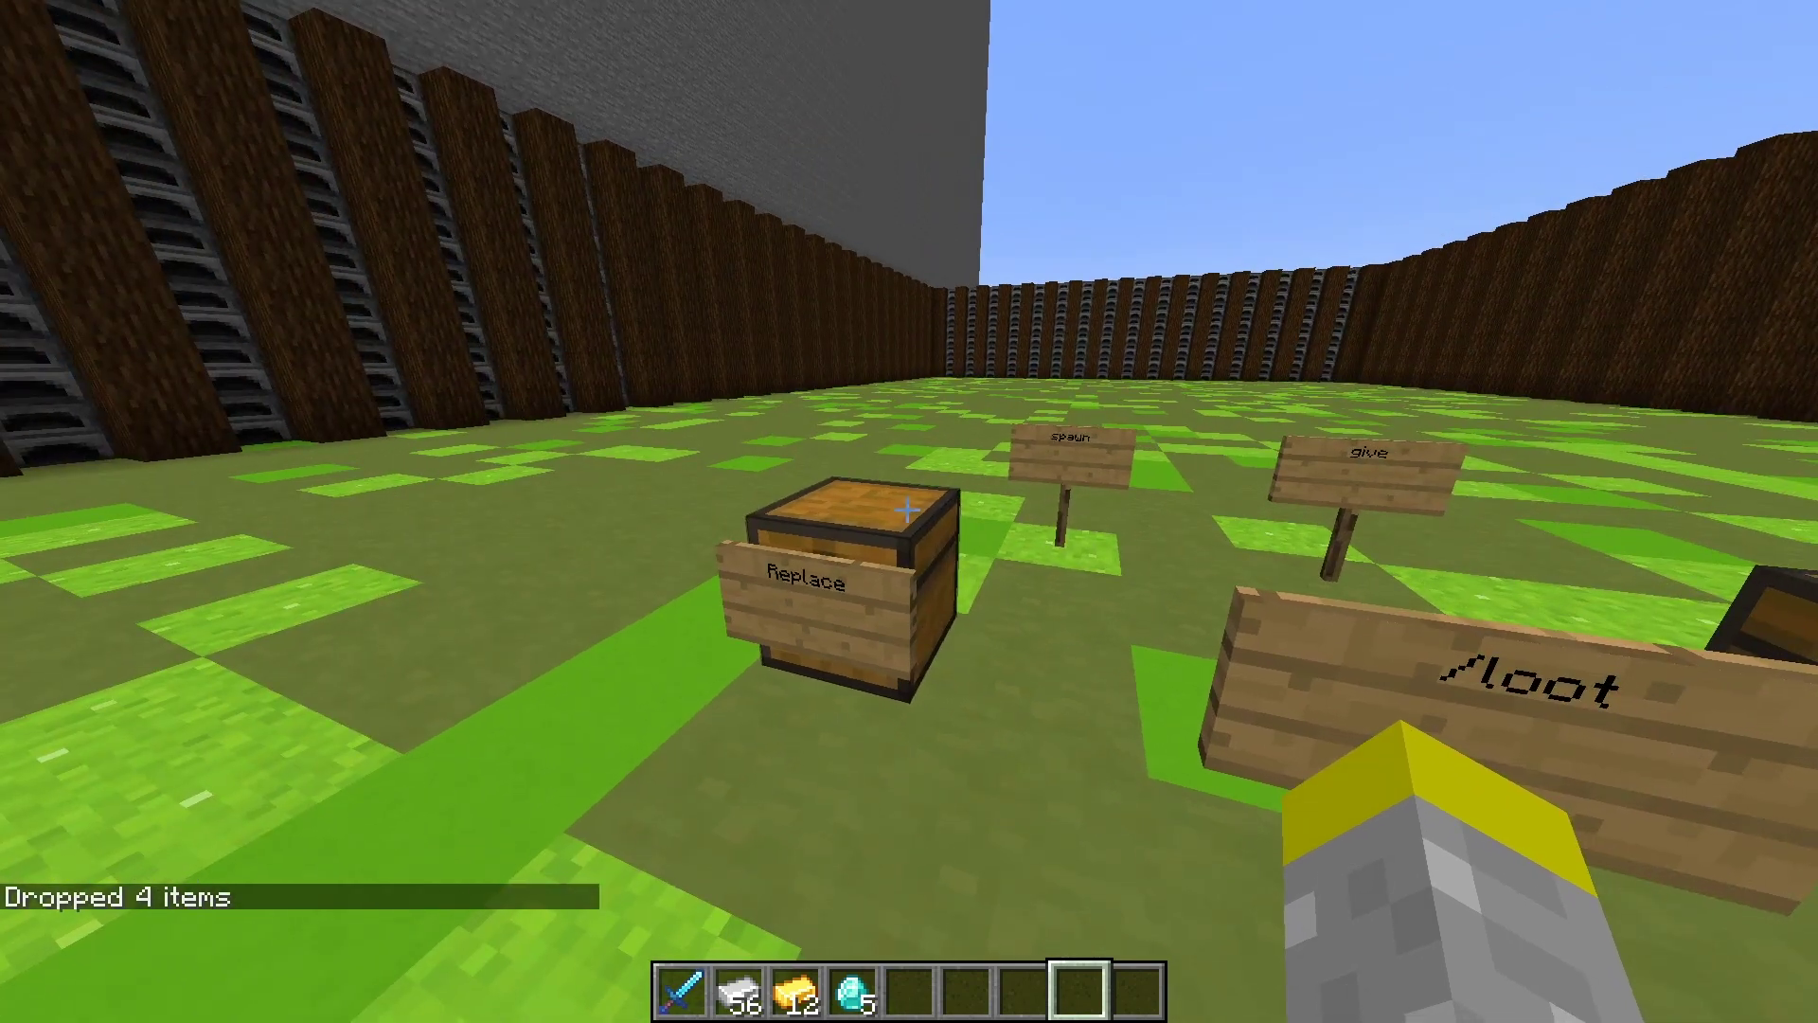
Recall the last /loot replace block command to review its arguments, leaving it unsent.
key("t")
key("Up")
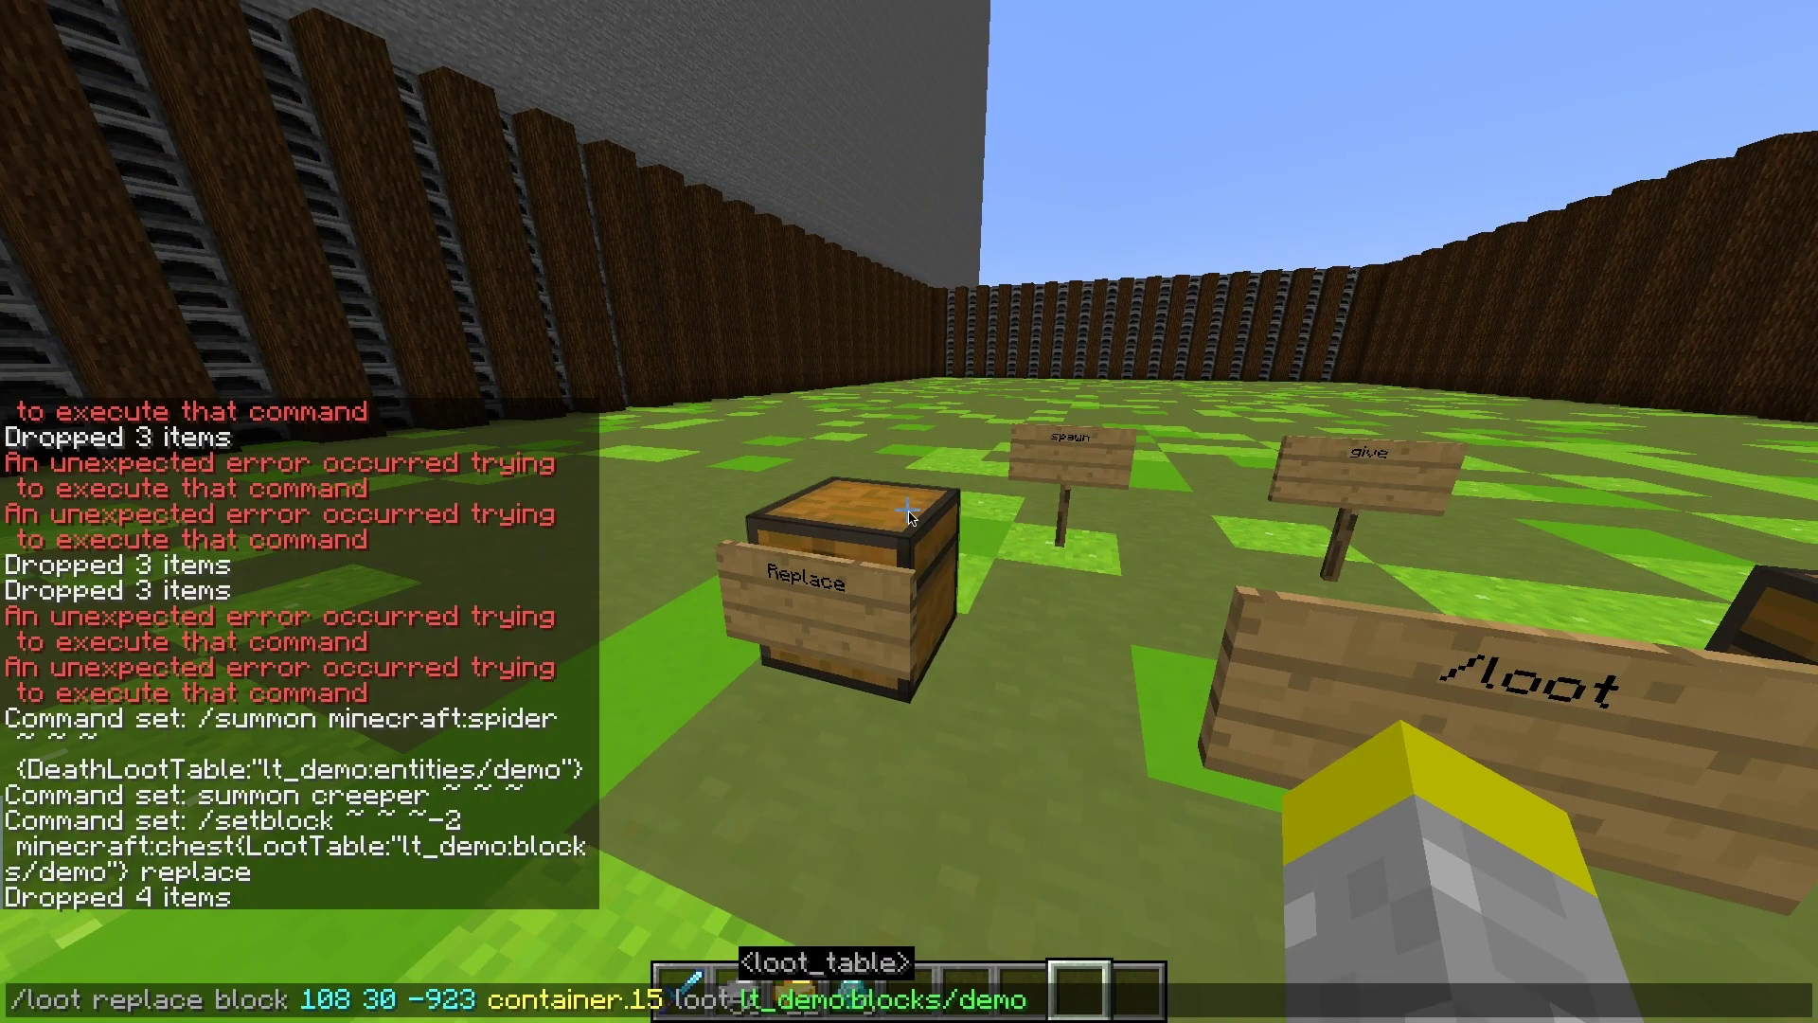
key("Escape")
Look through the entity variant of /loot replace and its target selectors, leaving the command unsent.
key("slash")
type("loot ")
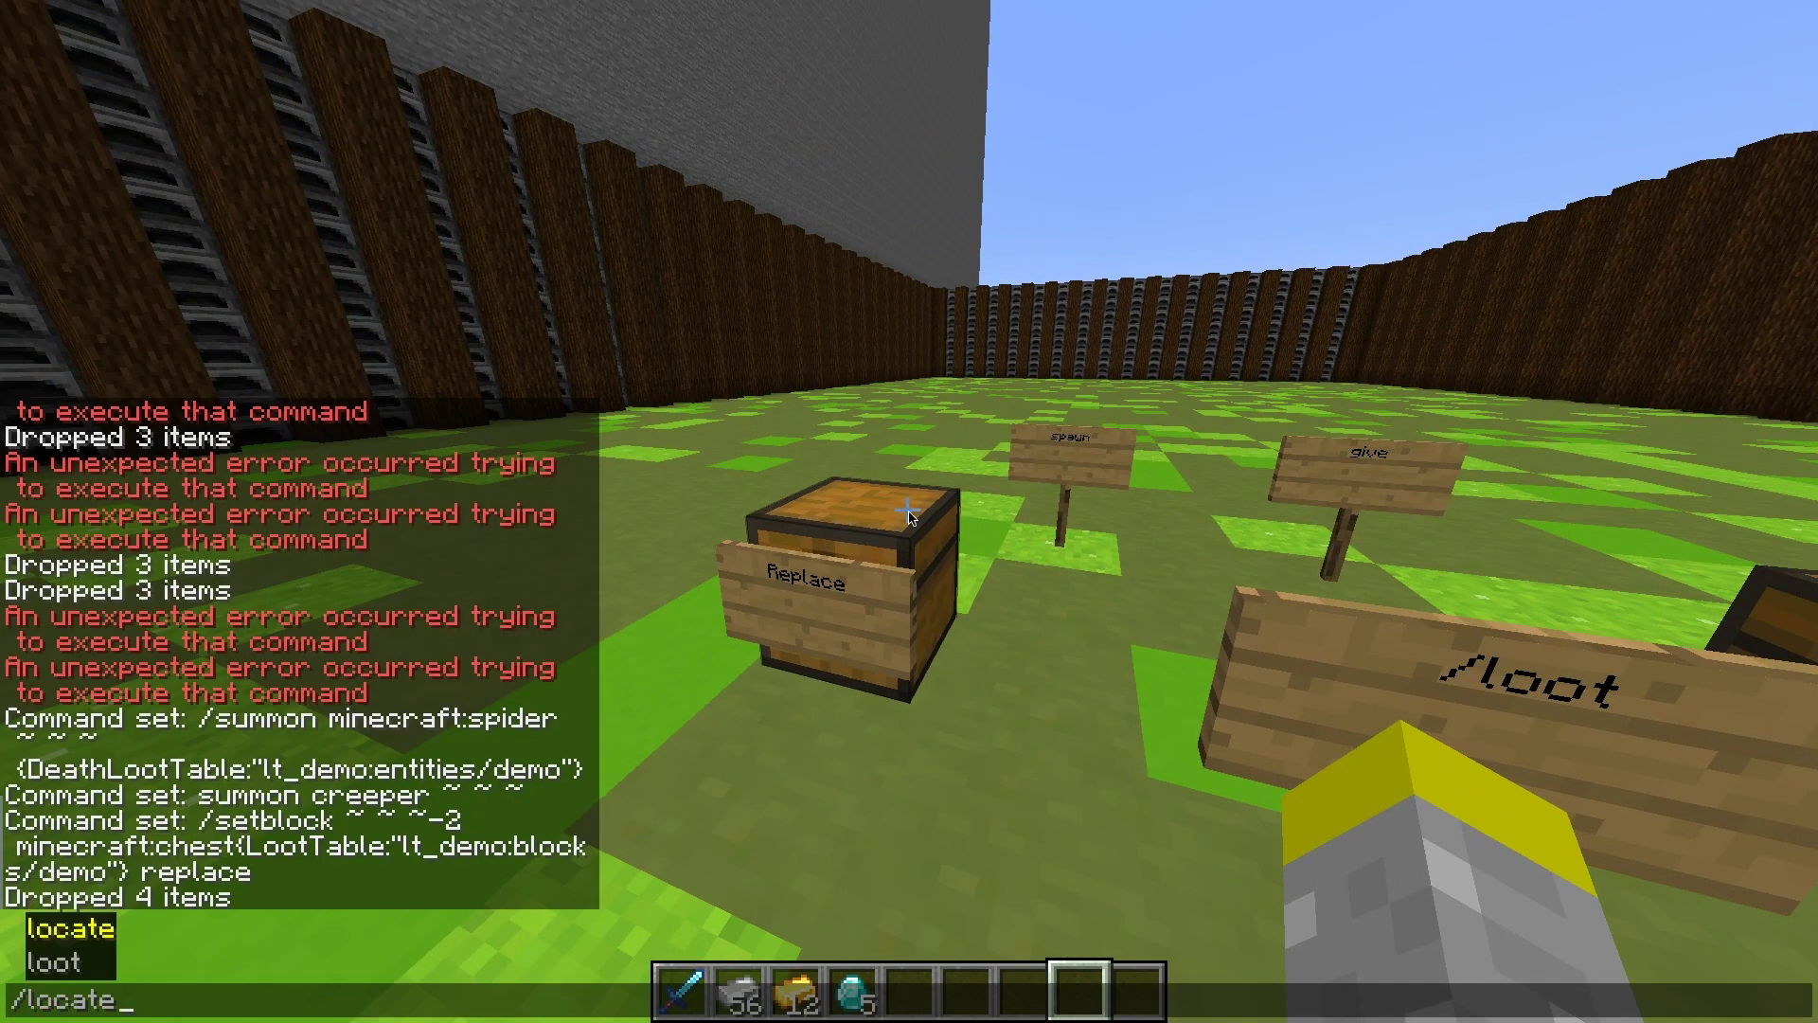
type("replace")
key("Tab")
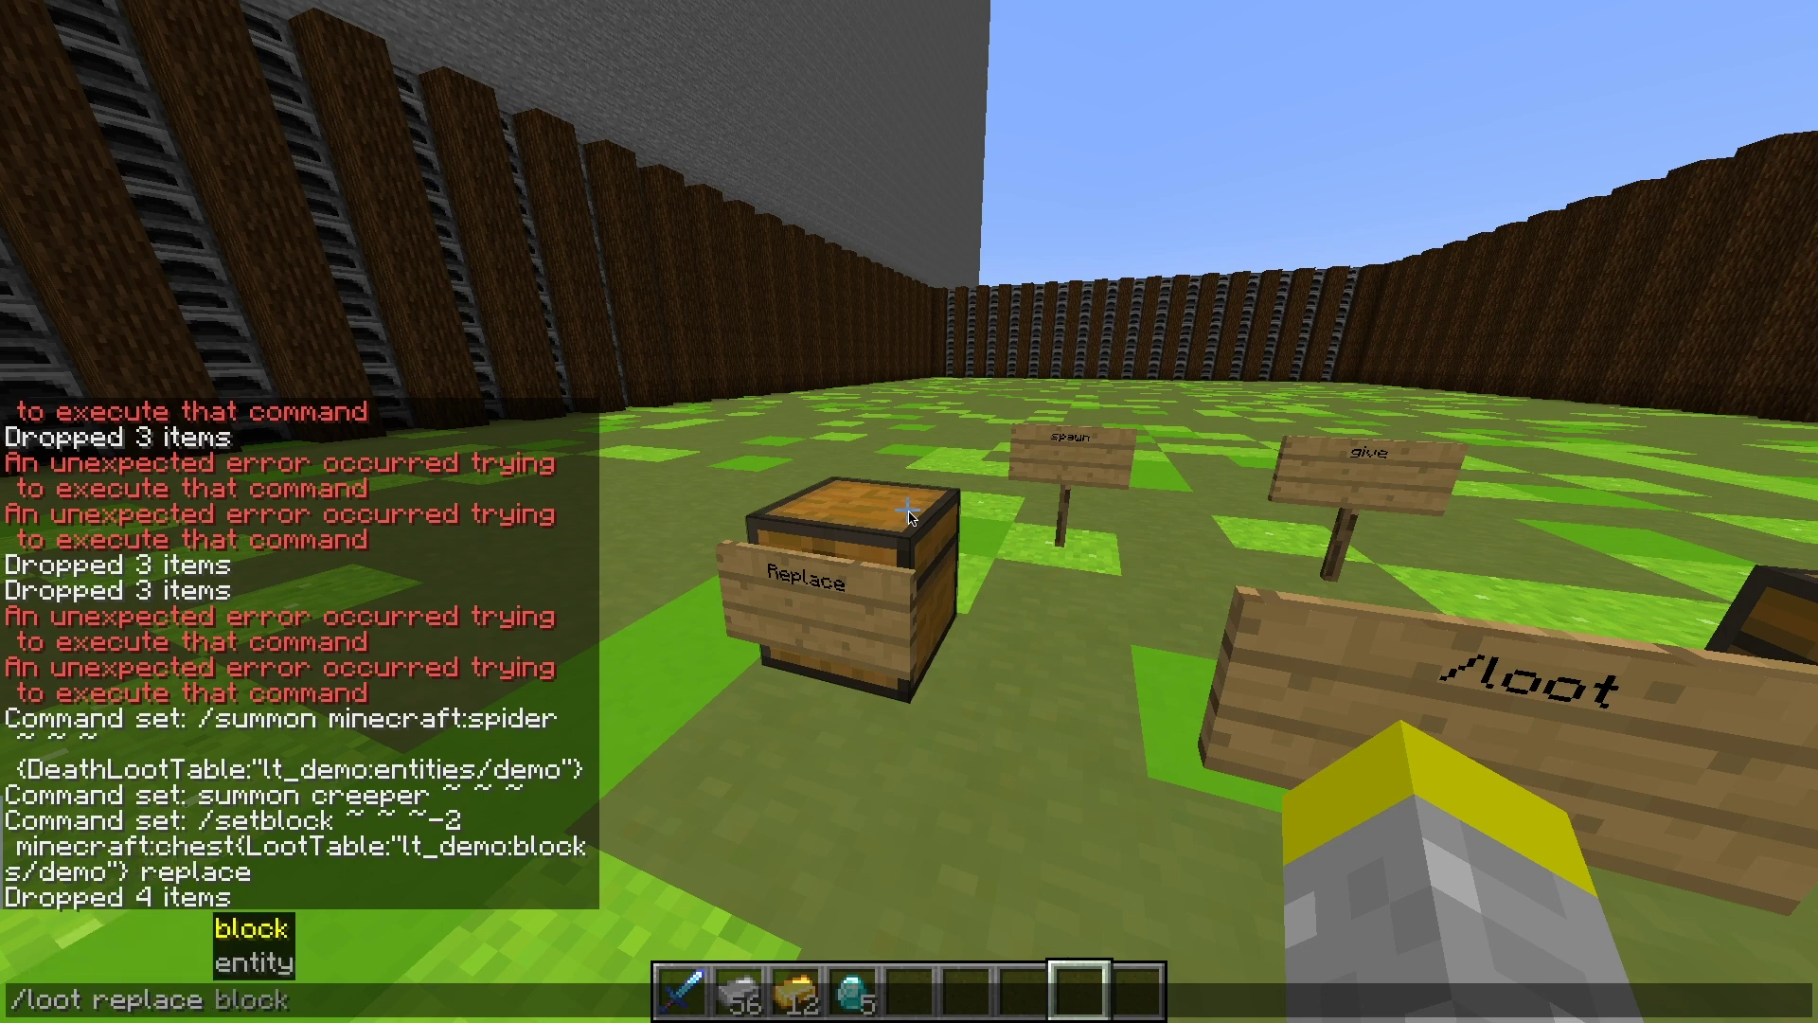
key("Tab")
key("Tab")
key("Up")
key("Up")
key("Up")
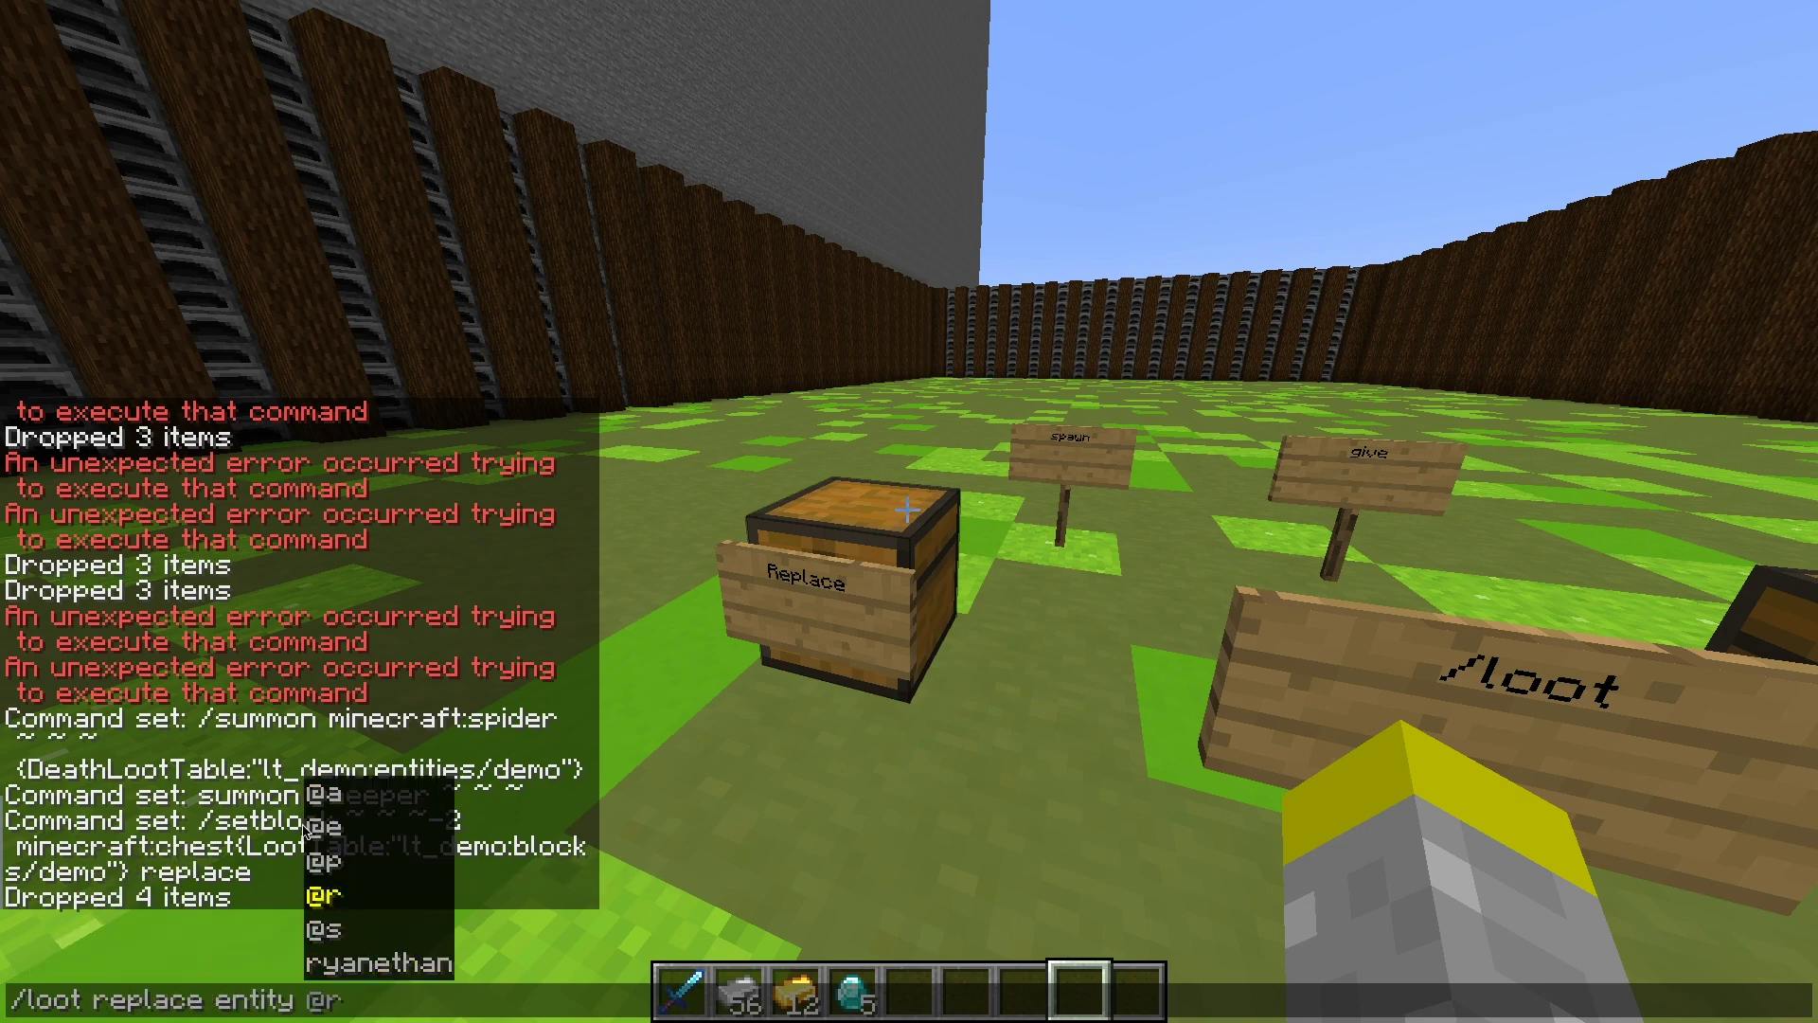
key("Down")
key("Down")
key("Up")
key("Up")
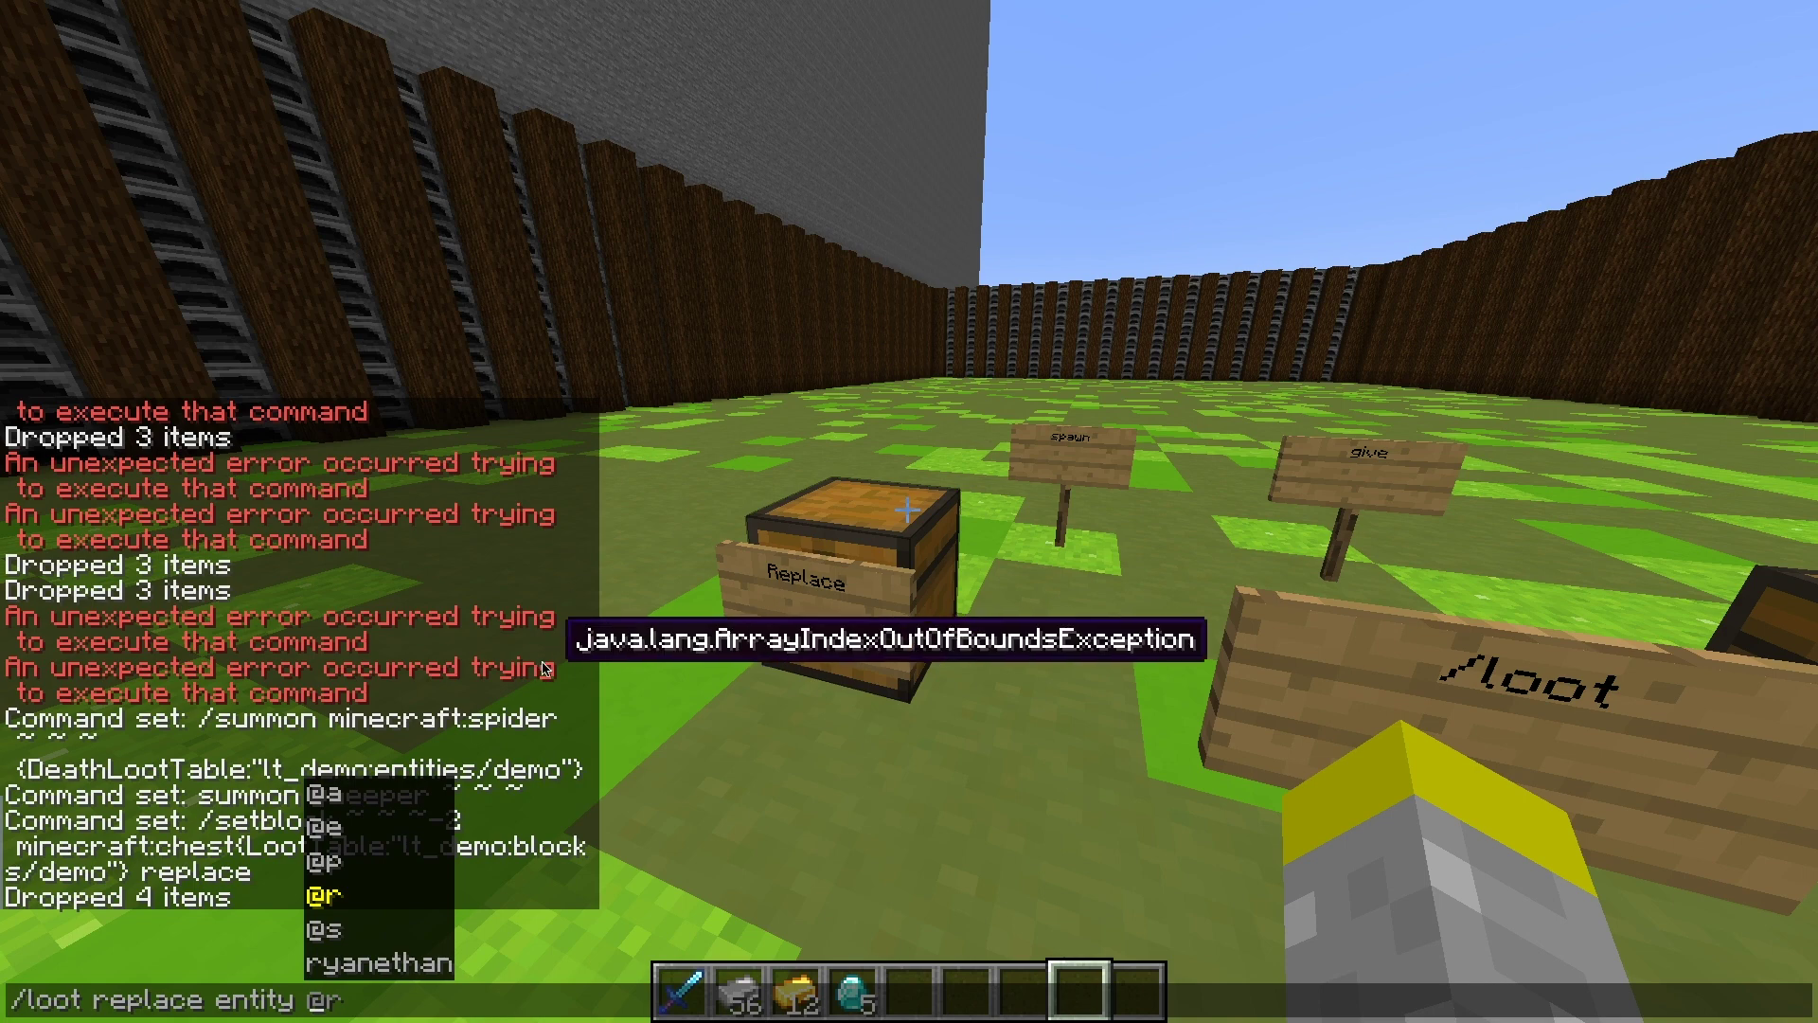
key("Escape")
key("Escape")
Start a /loot insert command targeting the insert chest at 112 30 -923.
key("s")
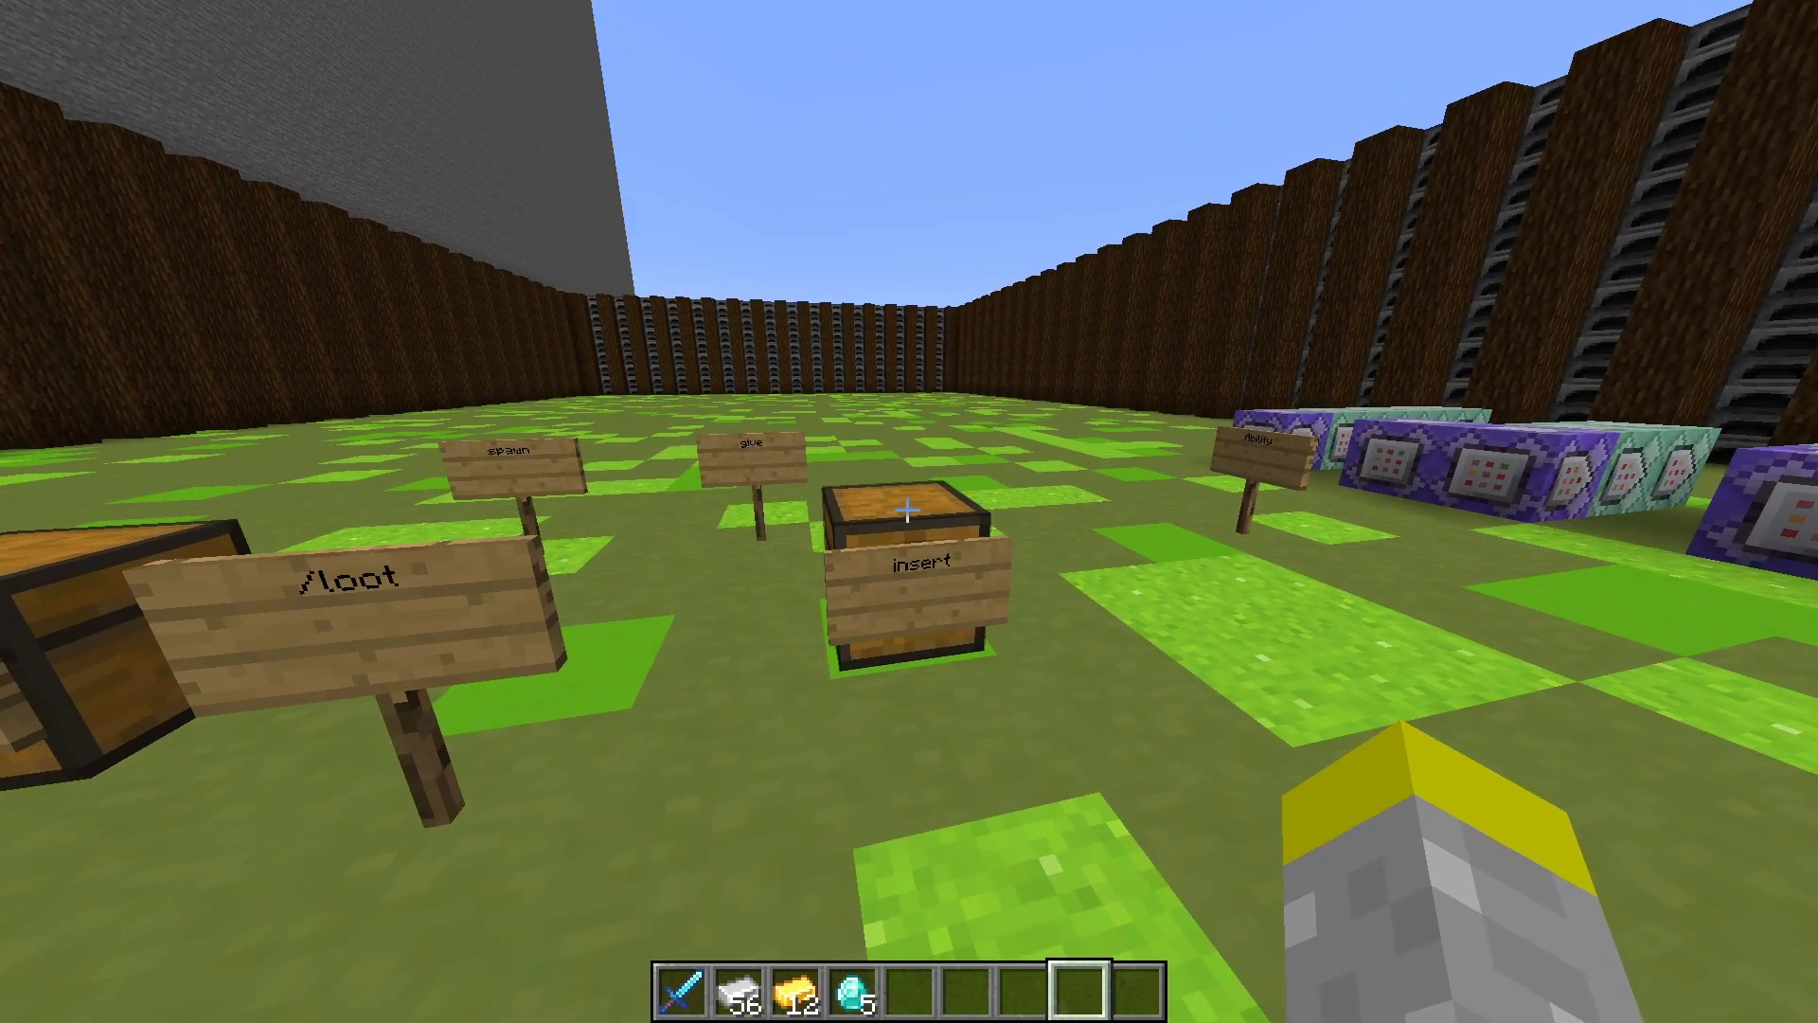
key("slash")
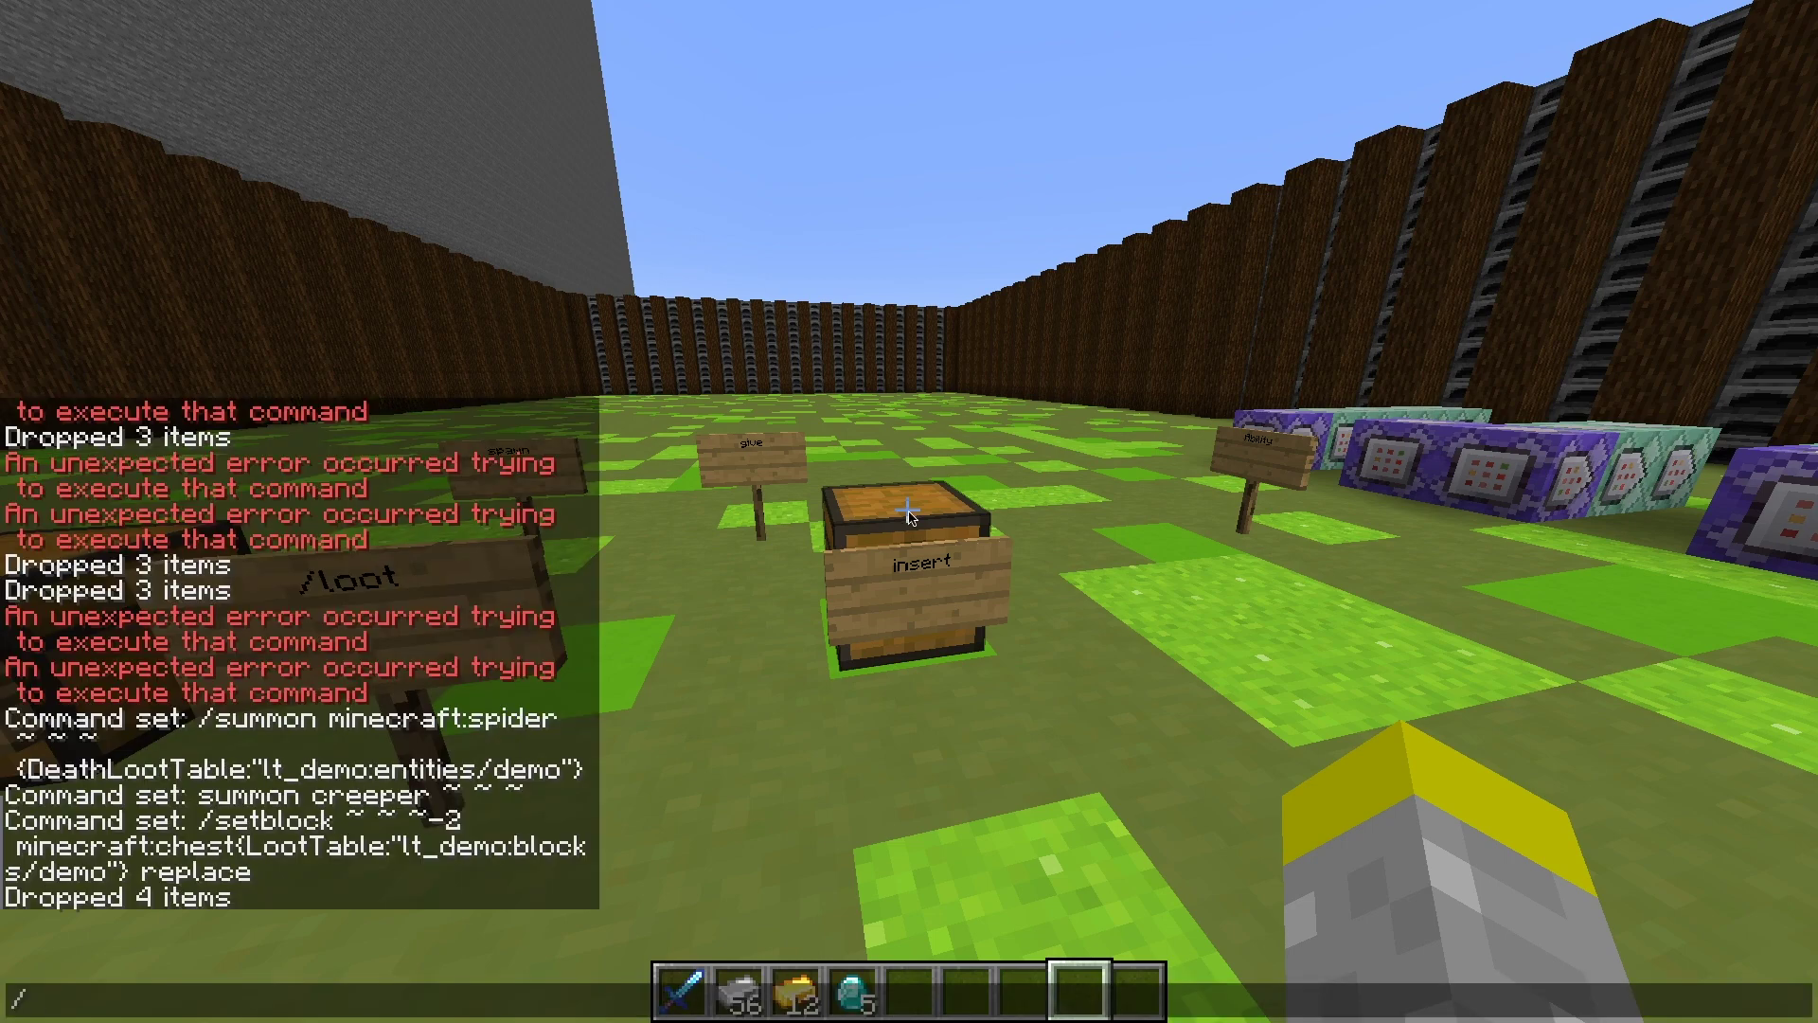
type("loot")
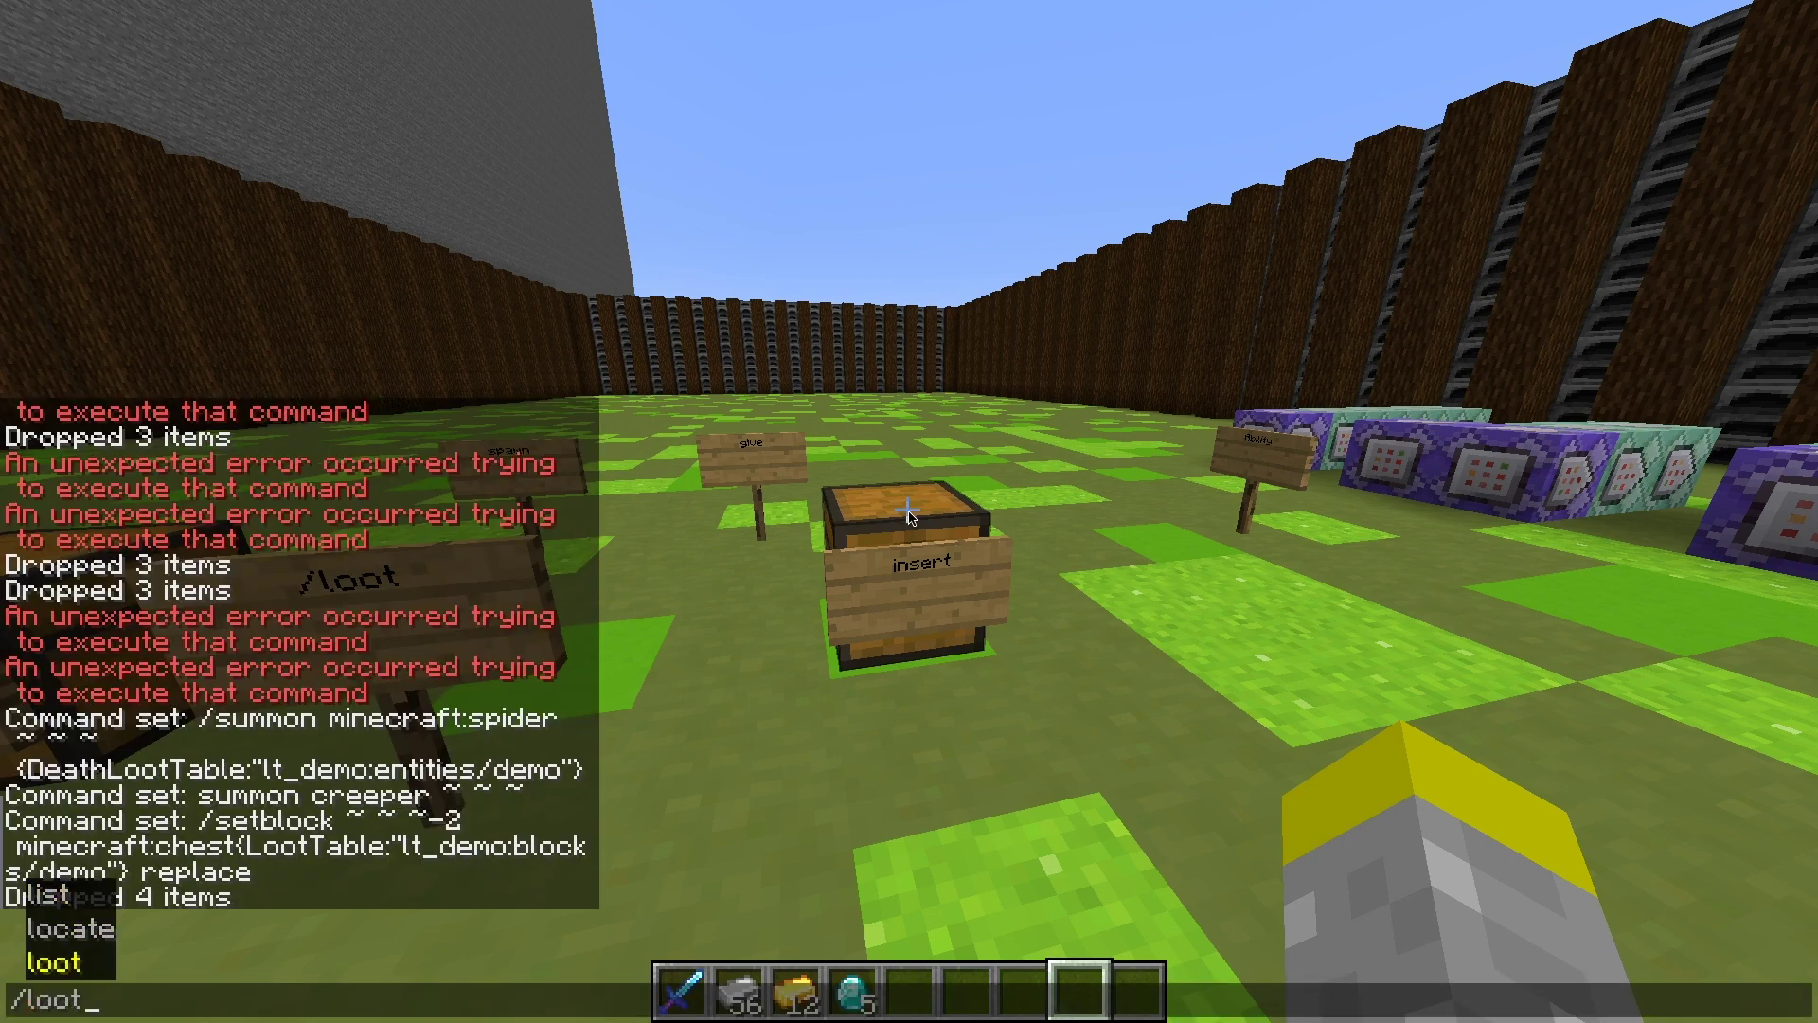
key("Tab")
key("Tab")
key("Tab")
key("Tab")
key("Tab")
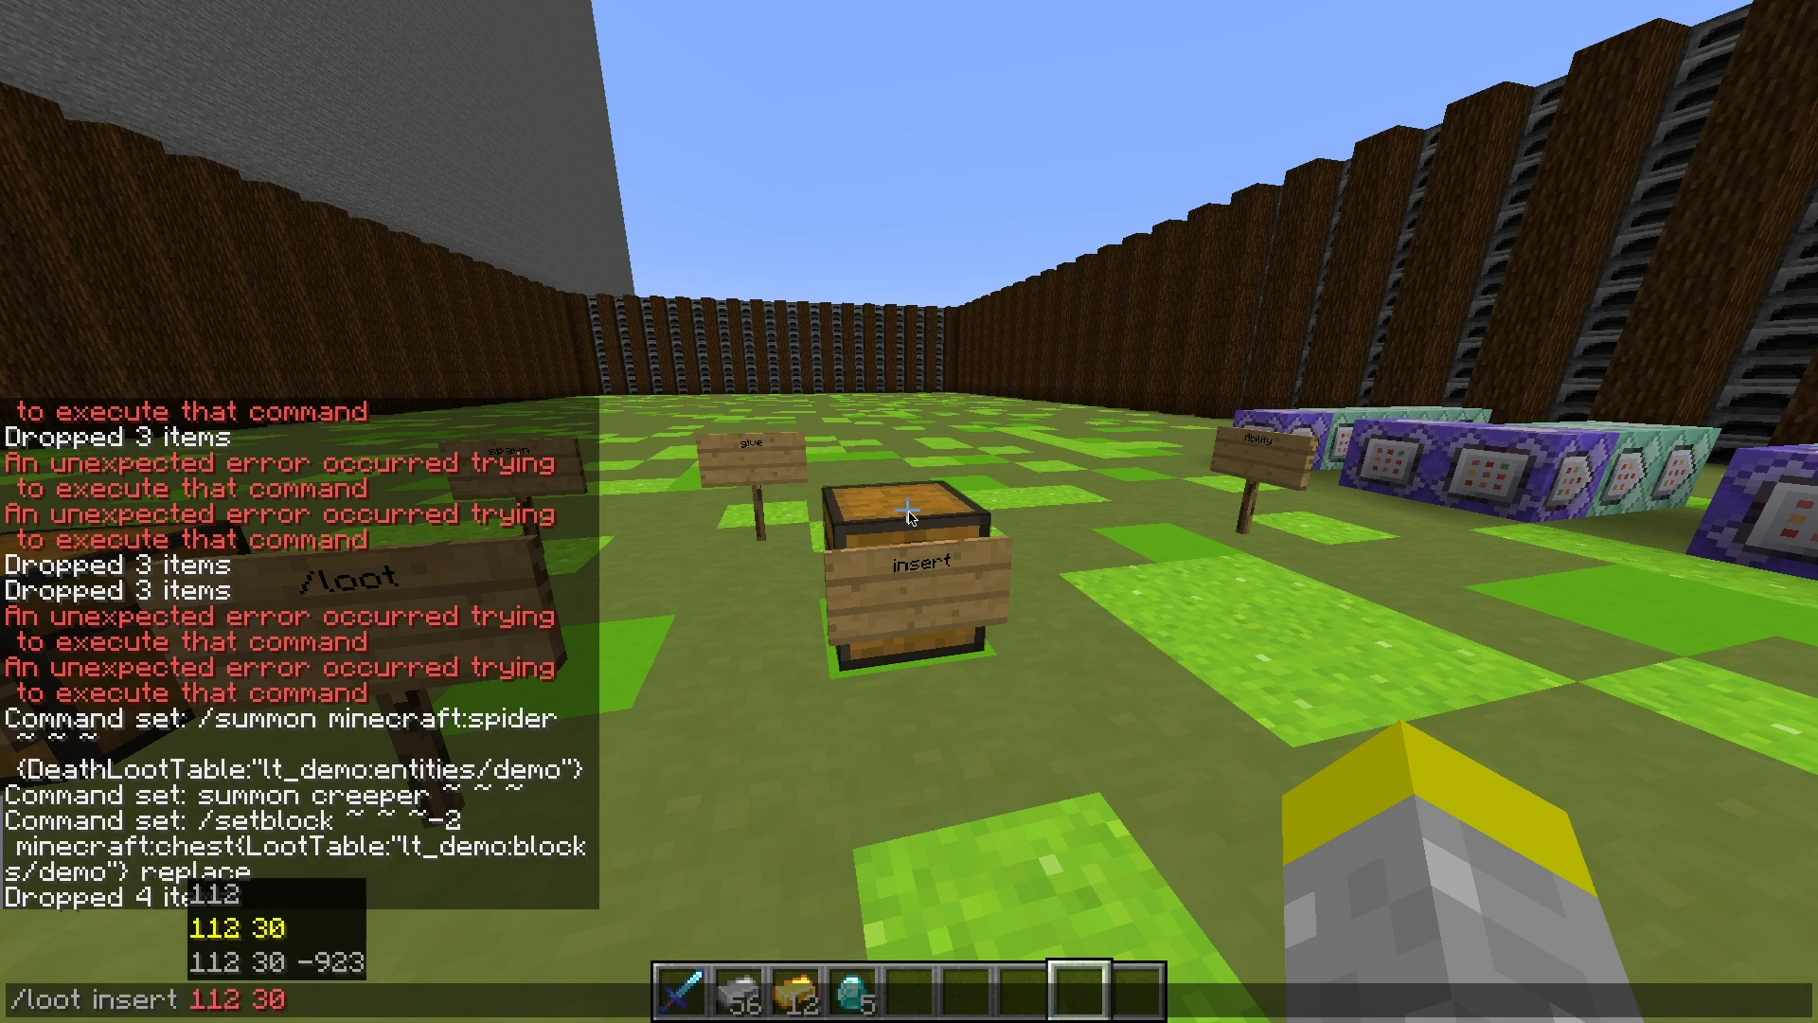
key("Tab")
Run the insert command with source loot and table lt_demo:blocks/demo, and check the insert chest's contents.
key("Tab")
key("Tab")
key("Tab")
key("Tab")
key("Tab")
key("Tab")
key("Tab")
key("Tab")
key("Tab")
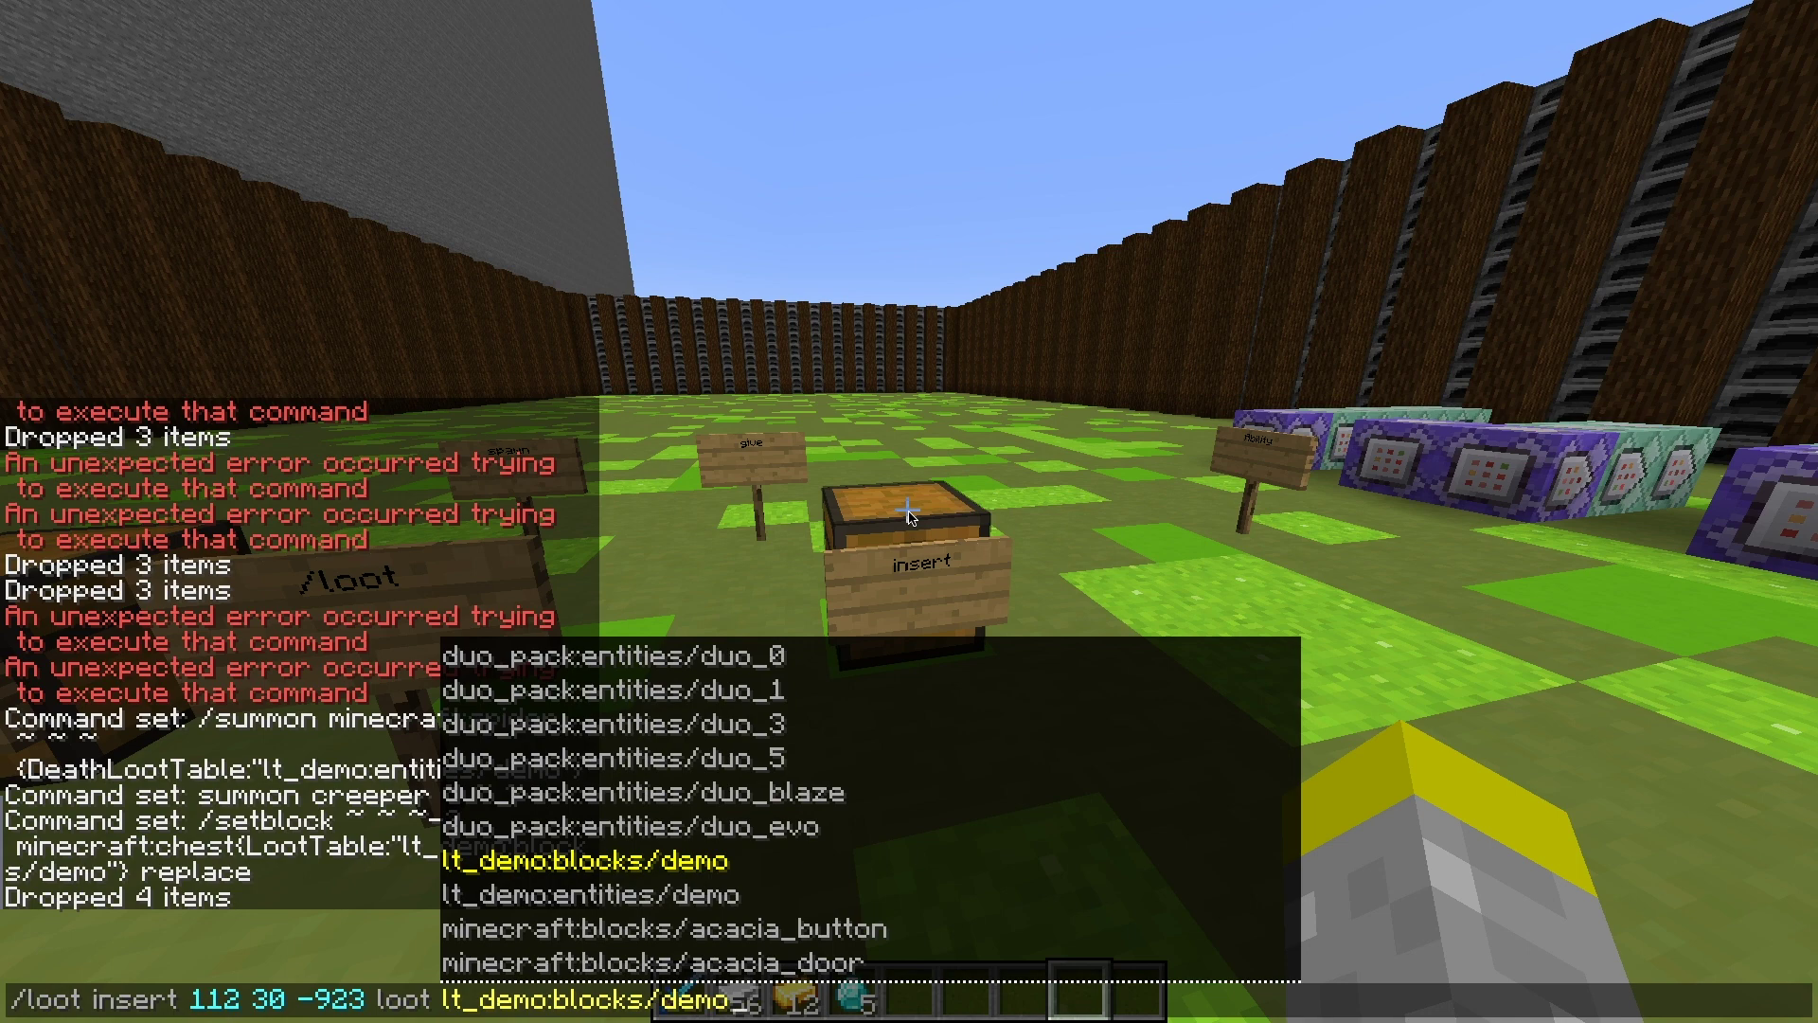
key("Return")
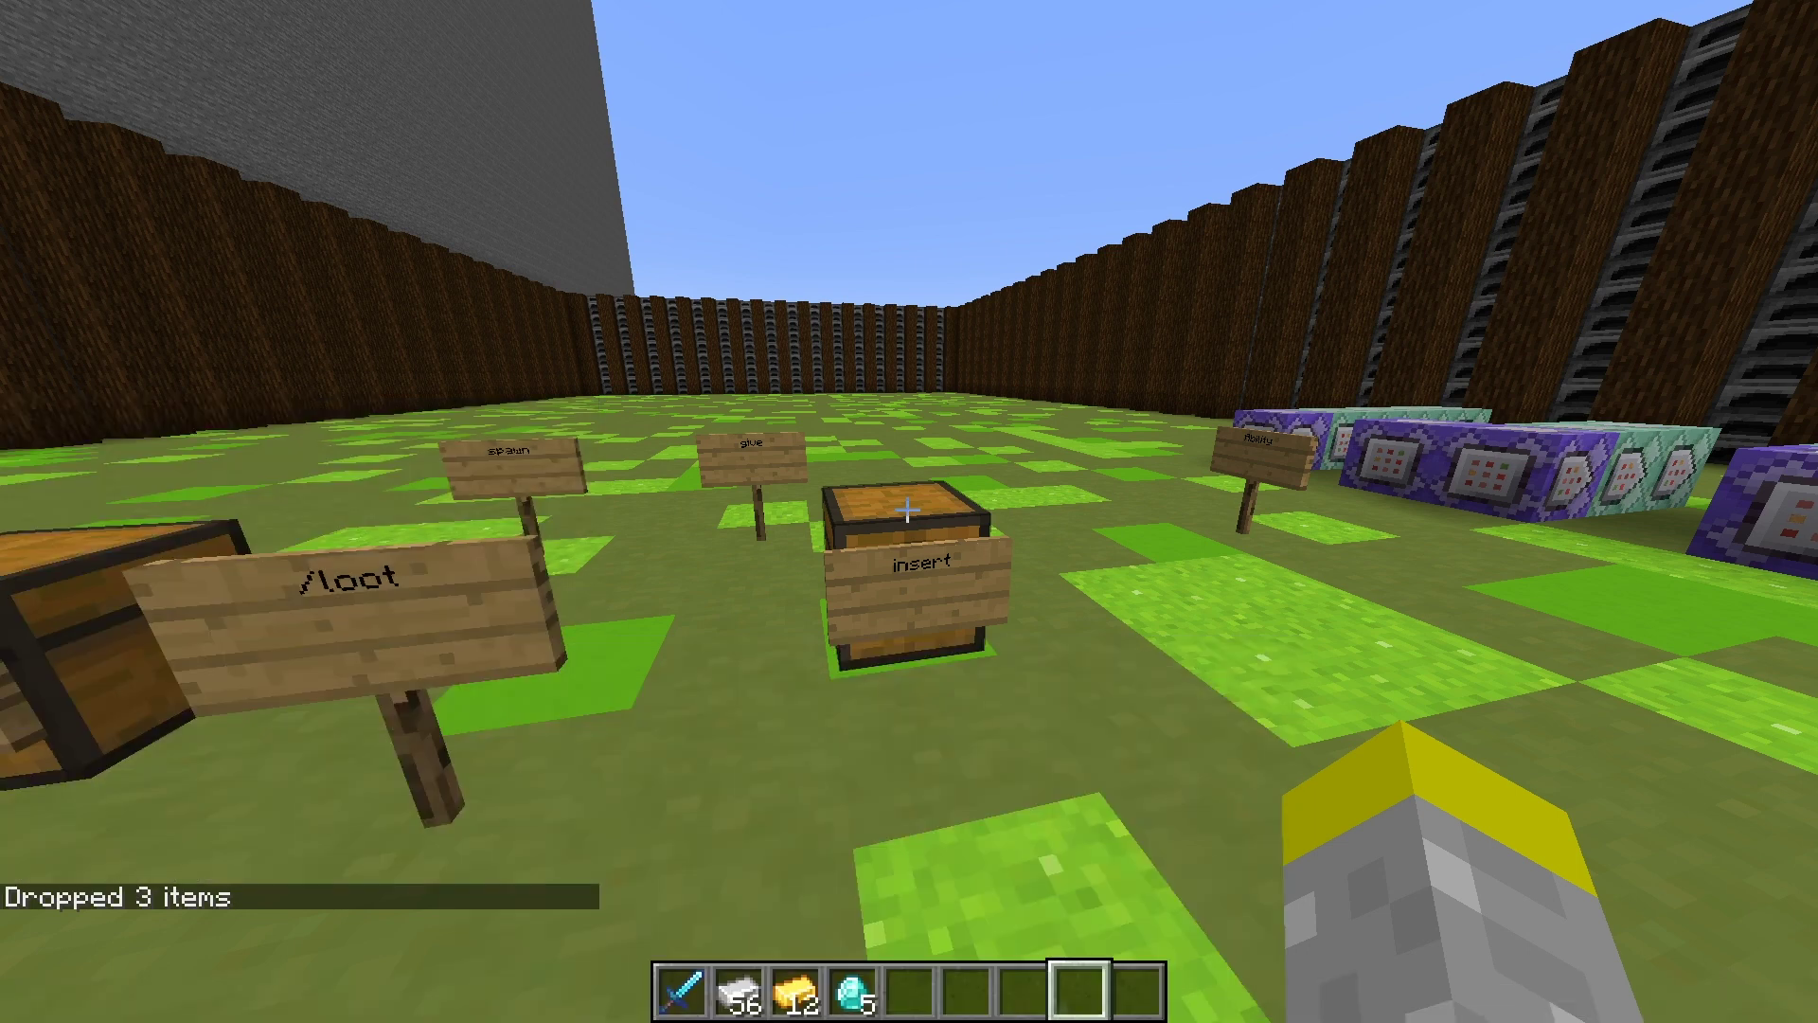
right_click(908, 511)
key("Escape")
Start a /loot spawn command at the spawn sign, using the position 109.64 30.64 -924.25.
key("a")
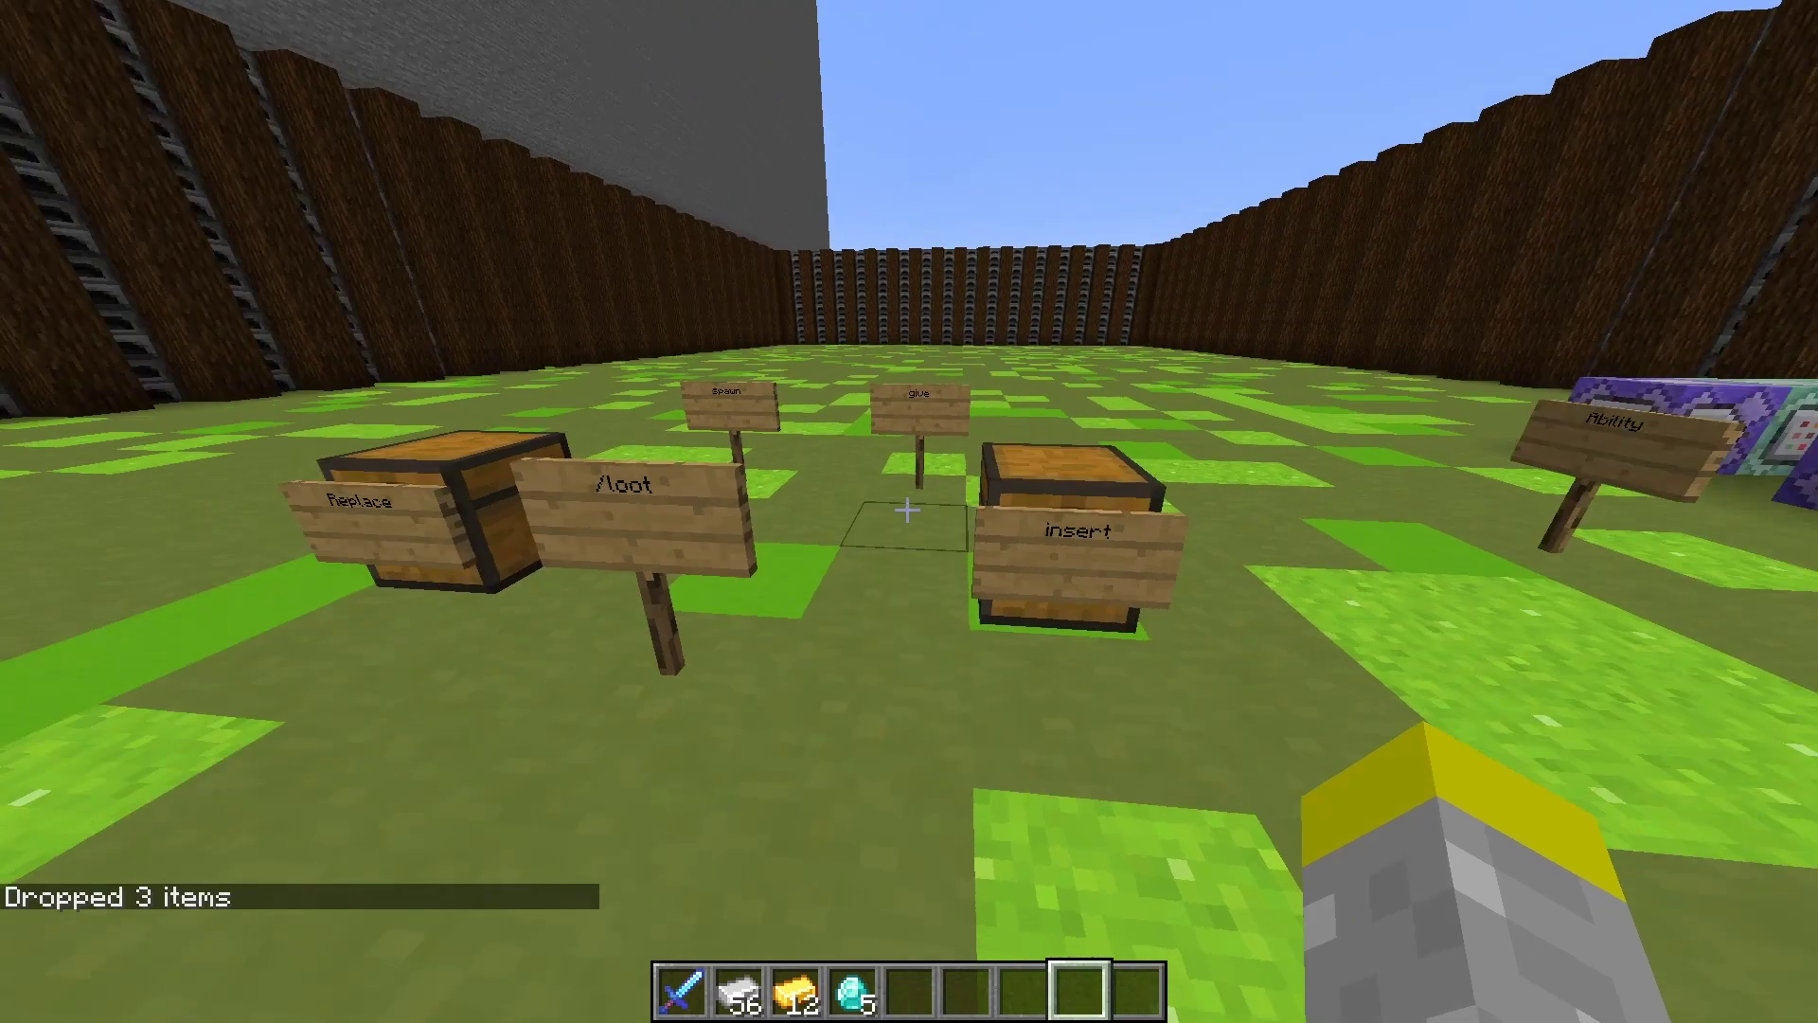
key("w")
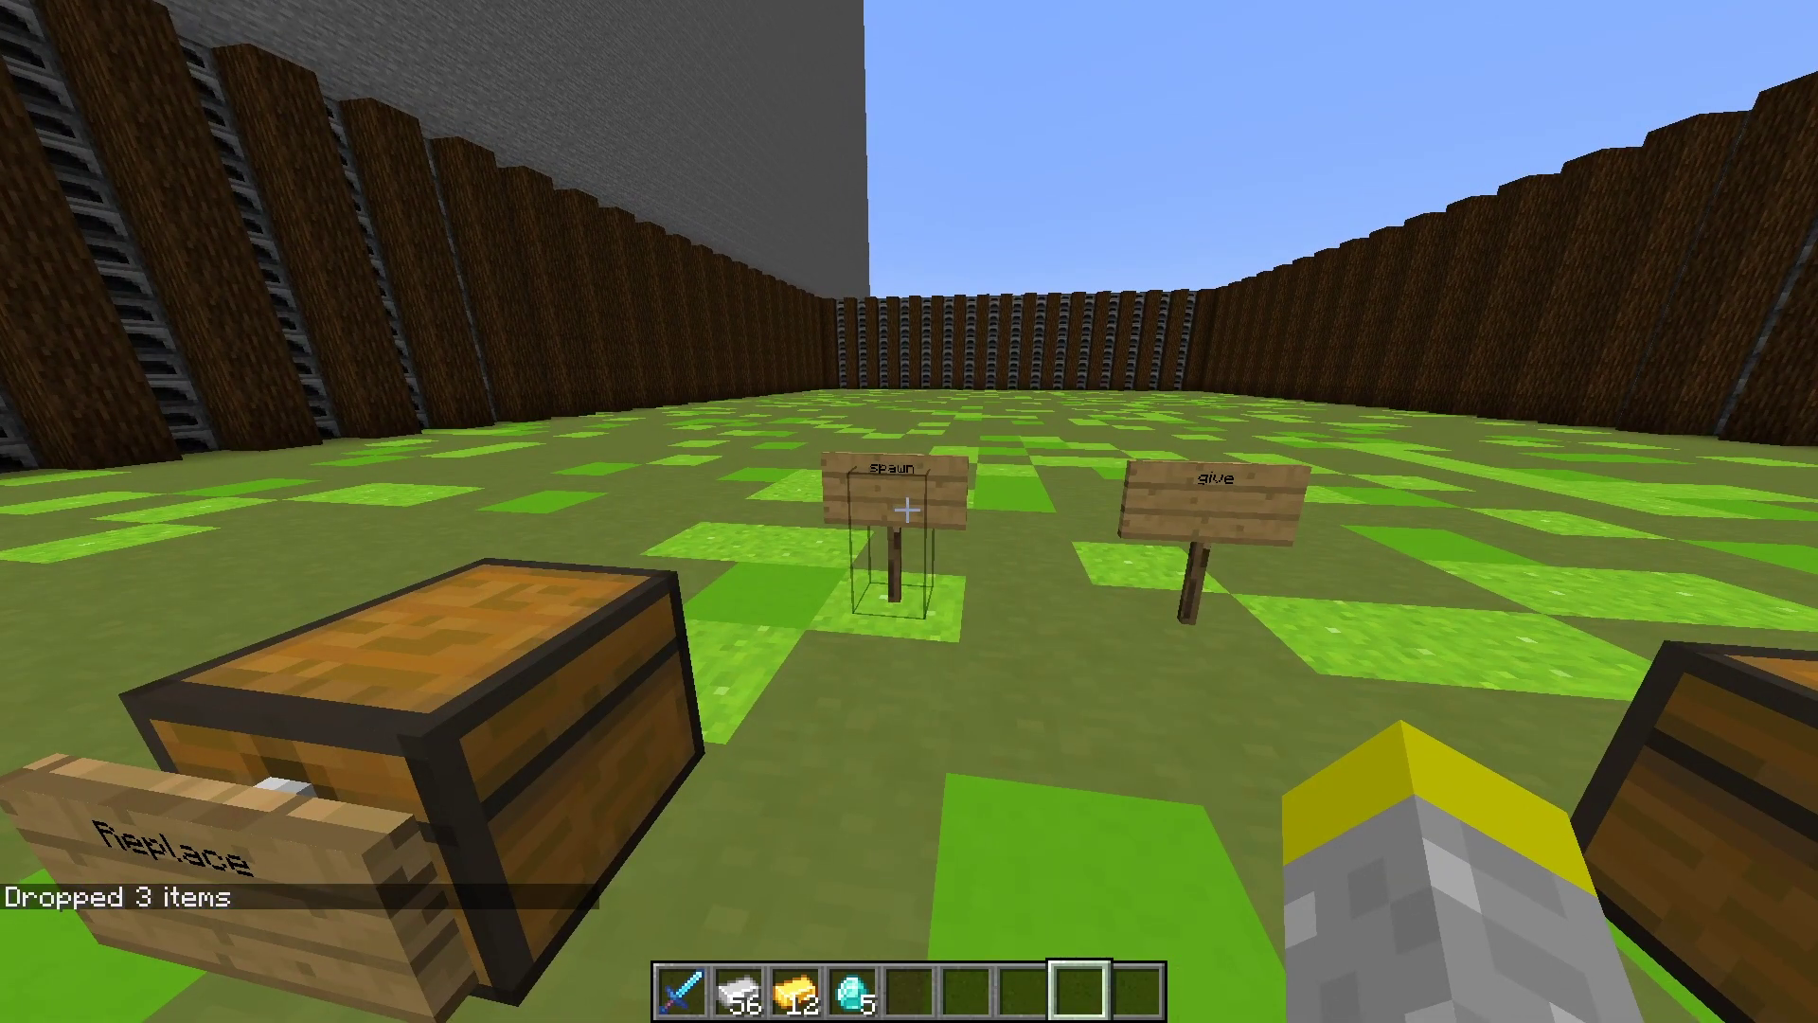
key("s")
key("slash")
type("lo")
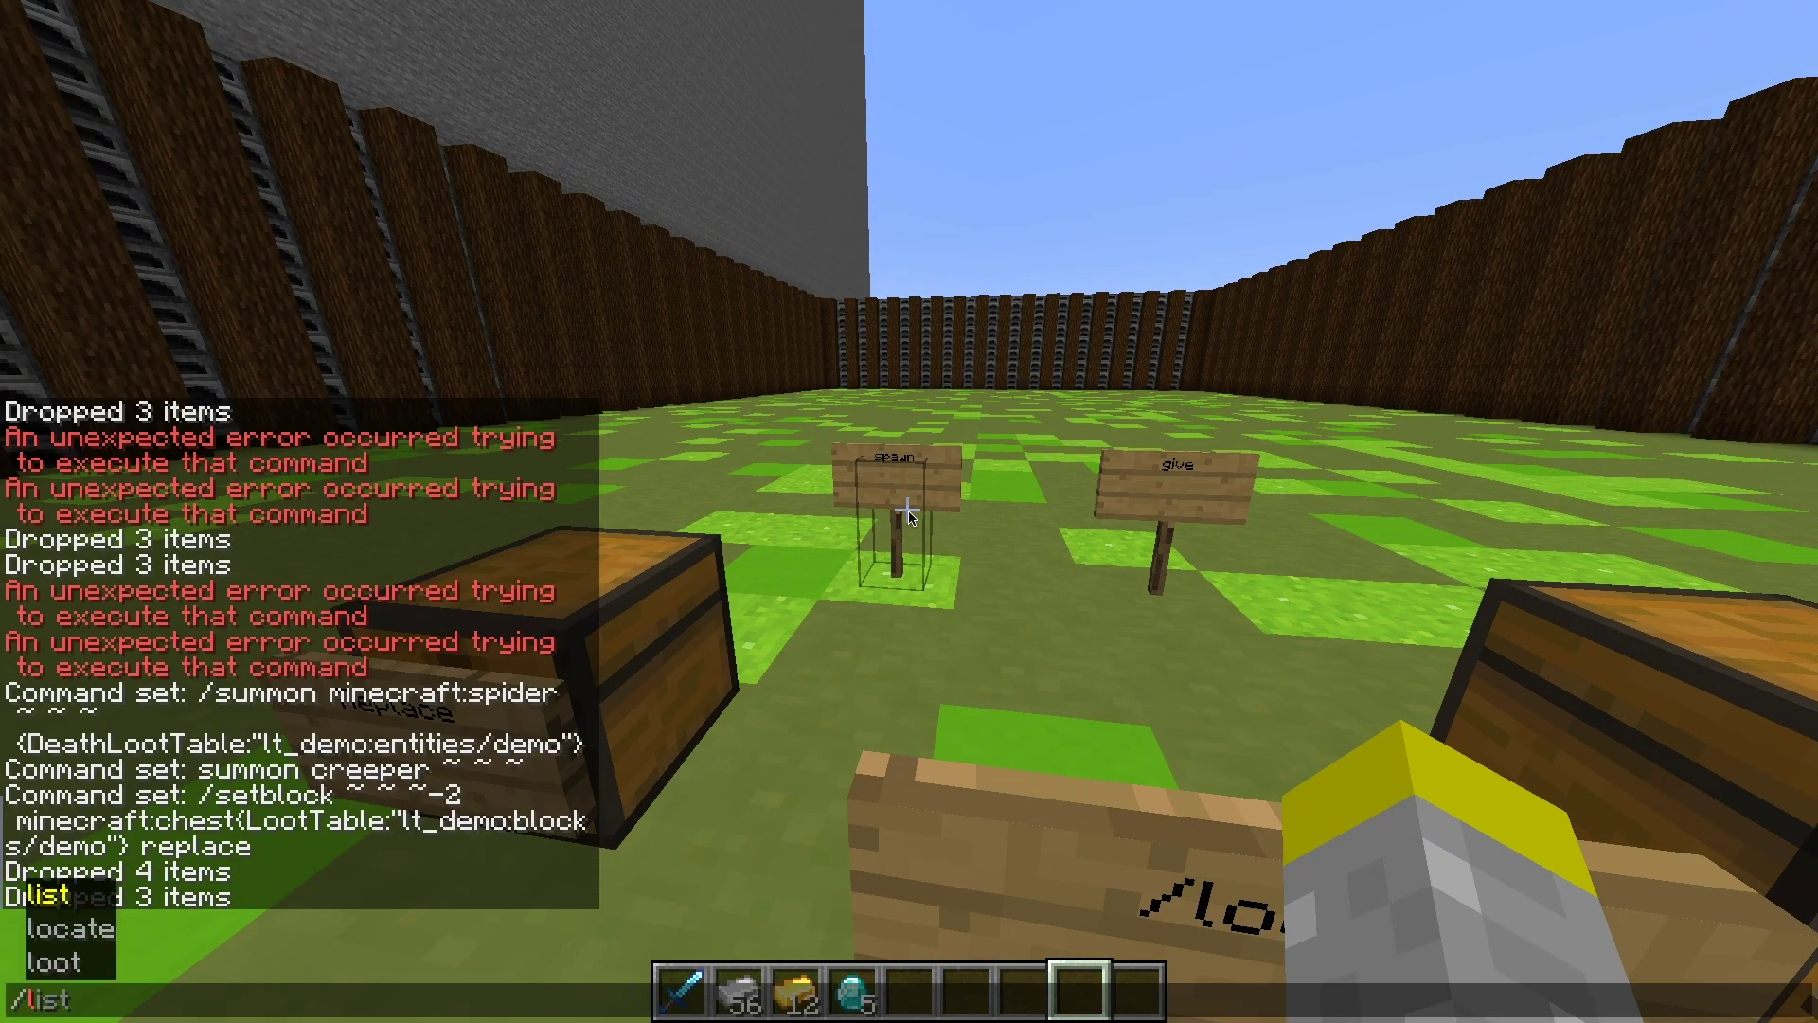
key("Tab")
key("Tab")
key("Tab")
key("Tab")
key("Tab")
key("Tab")
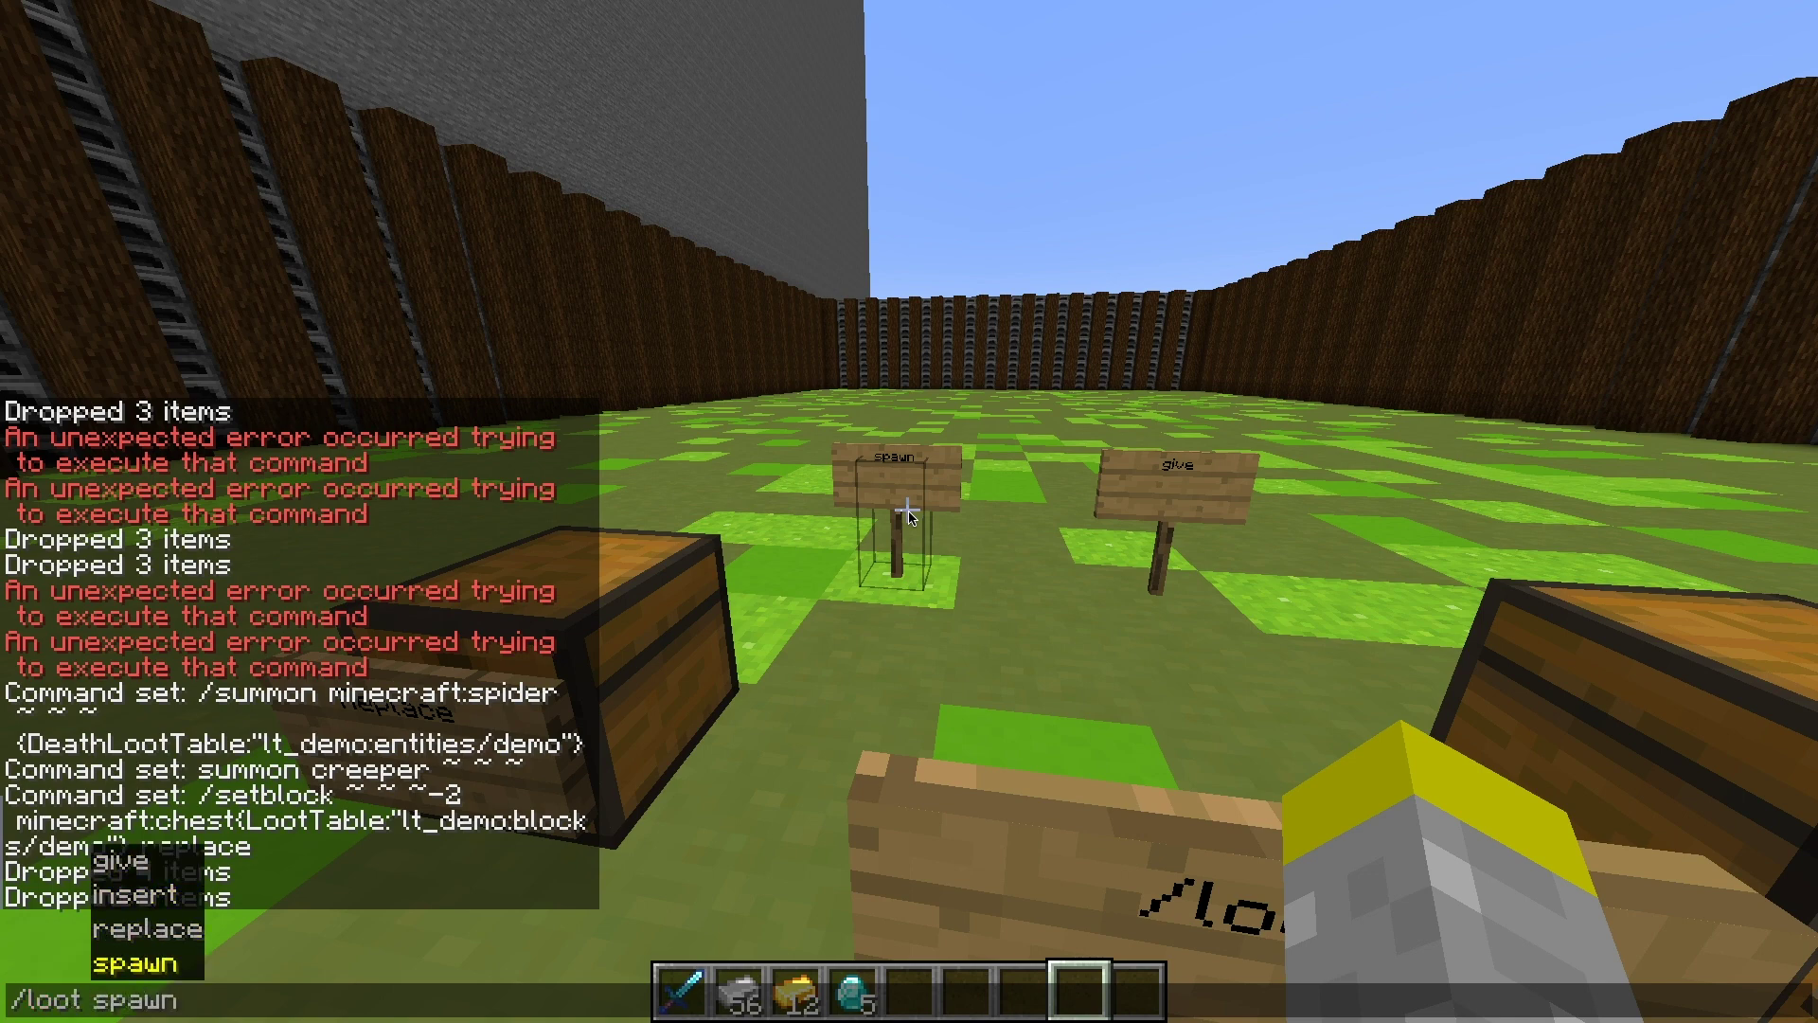
key("Tab")
key("Tab")
key("Tab")
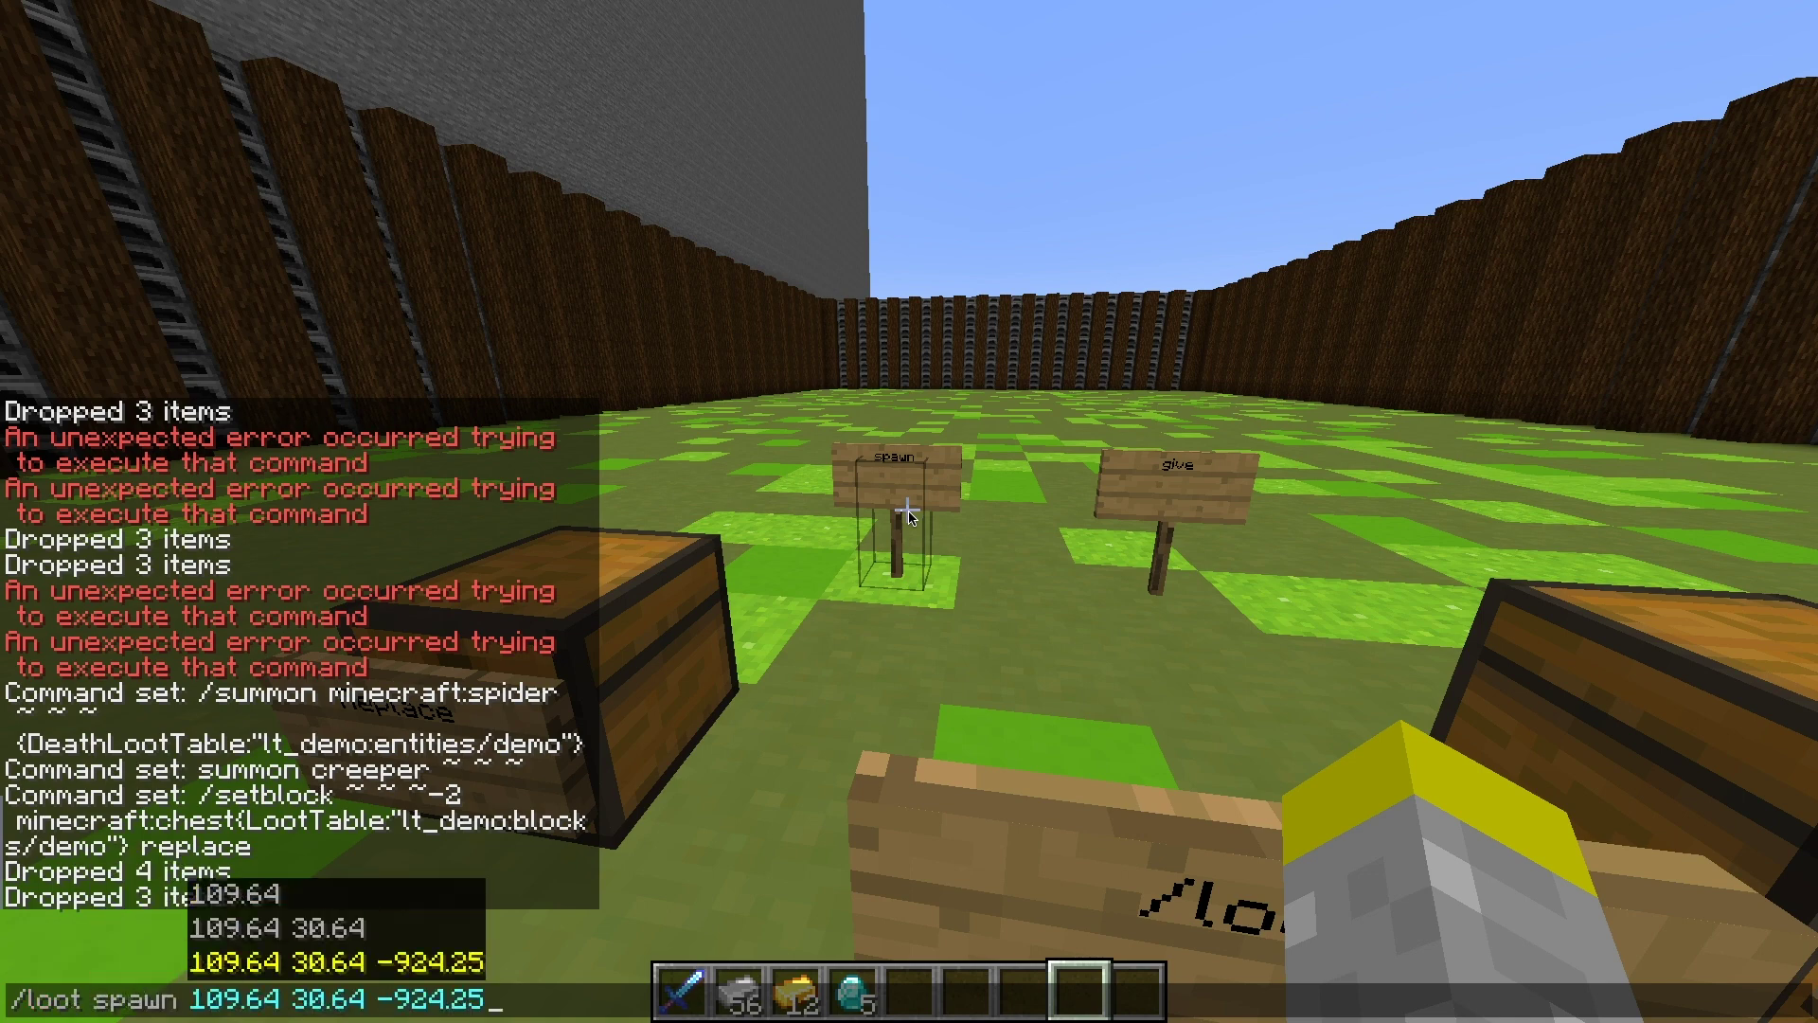
Complete the spawn command with source loot and table lt_demo:blocks/demo, and run it to drop the items.
key("Tab")
key("Tab")
key("Tab")
key("Tab")
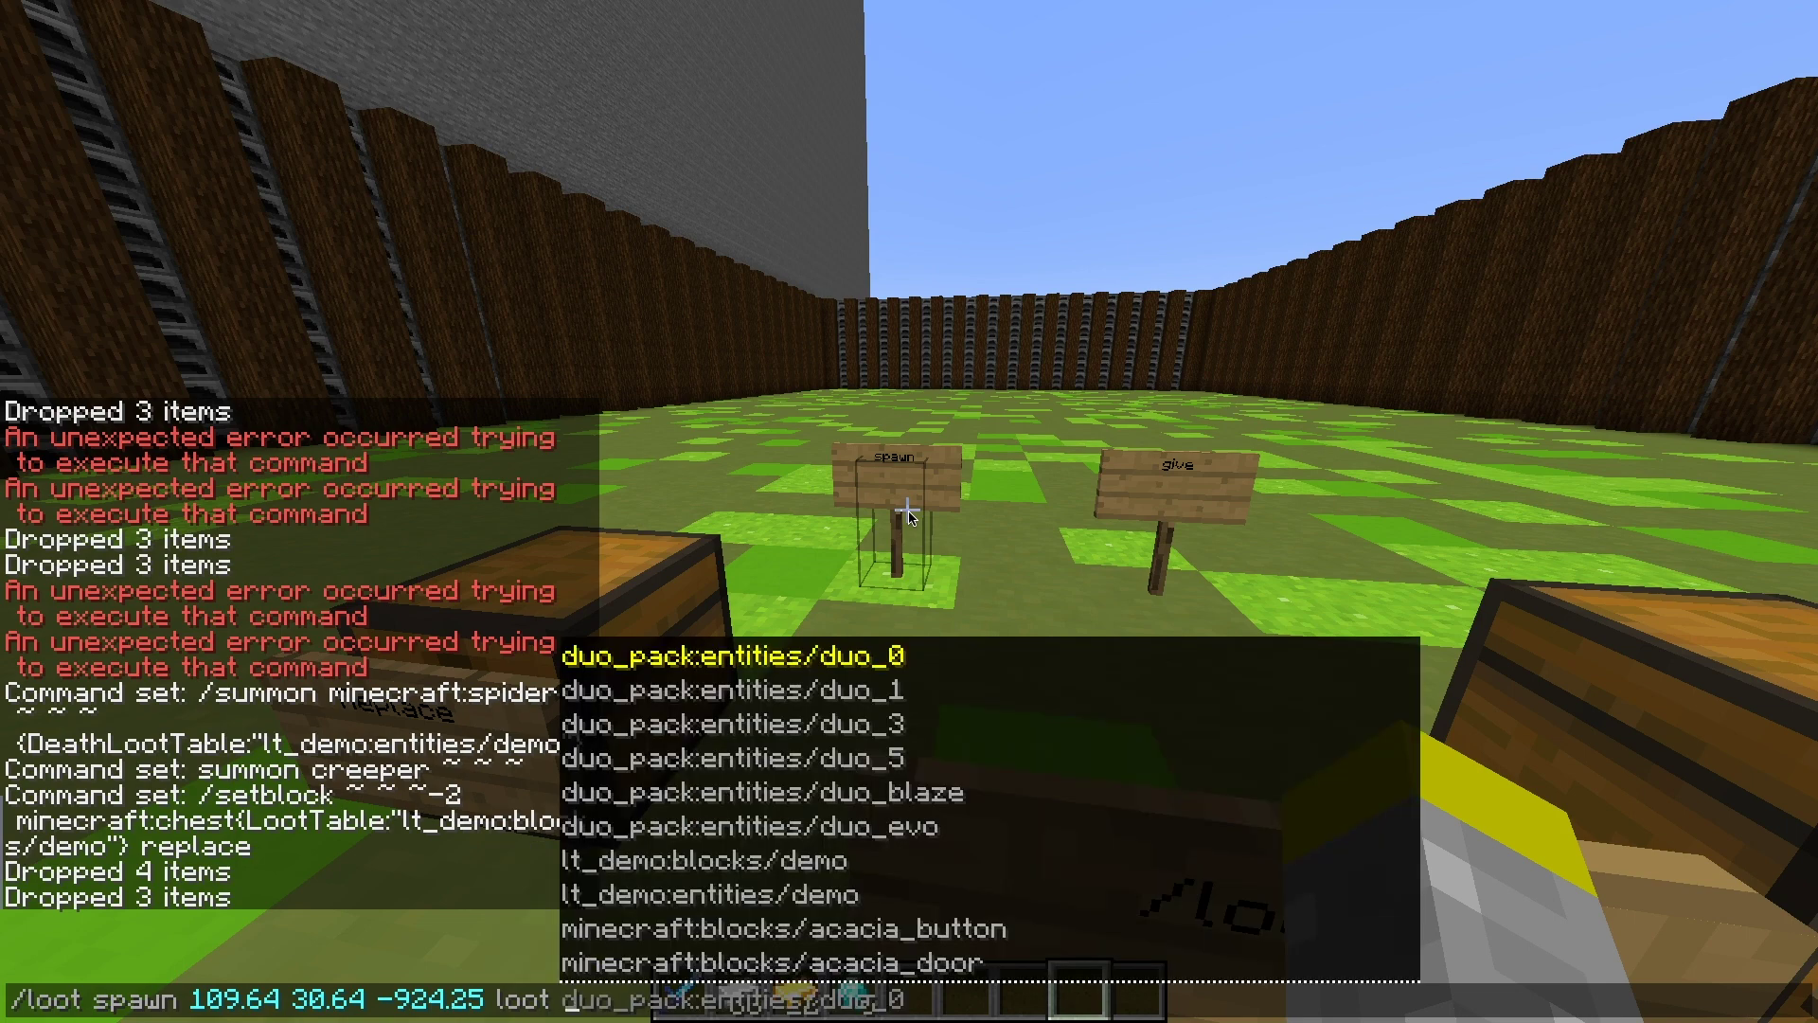
key("Tab")
key("Tab")
key("Tab")
key("Tab")
key("Tab")
key("Tab")
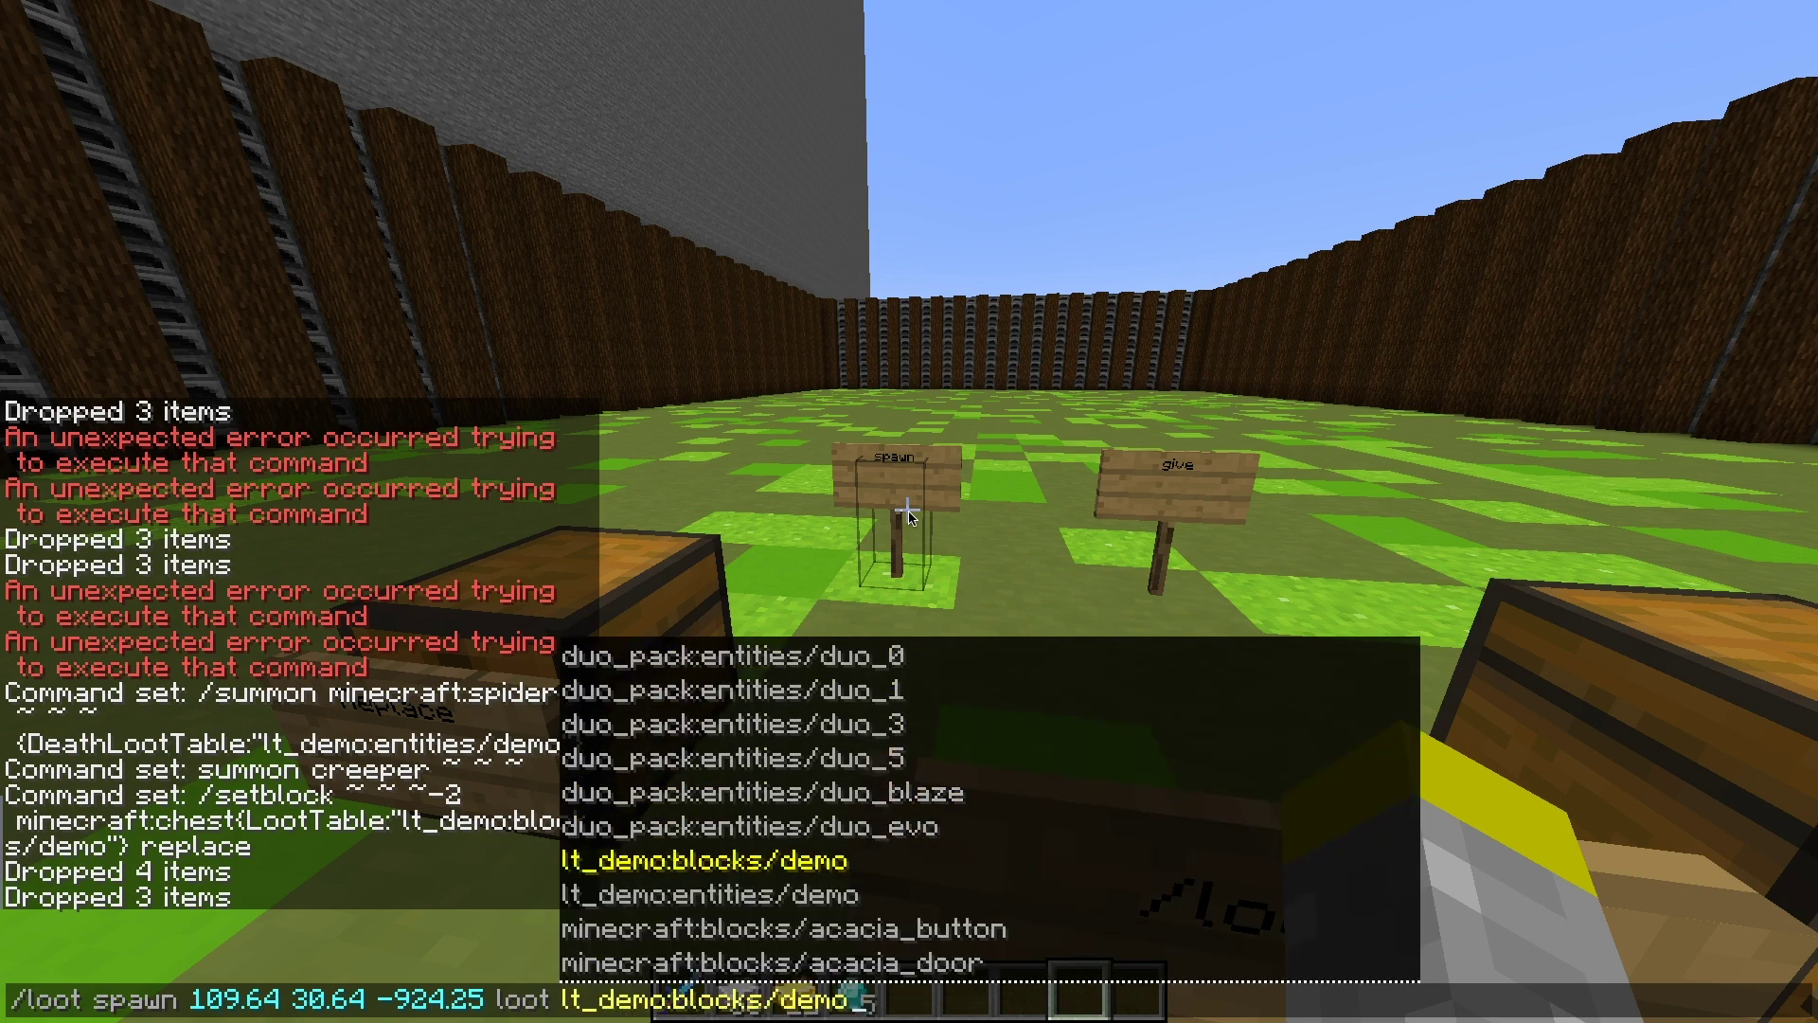
key("Return")
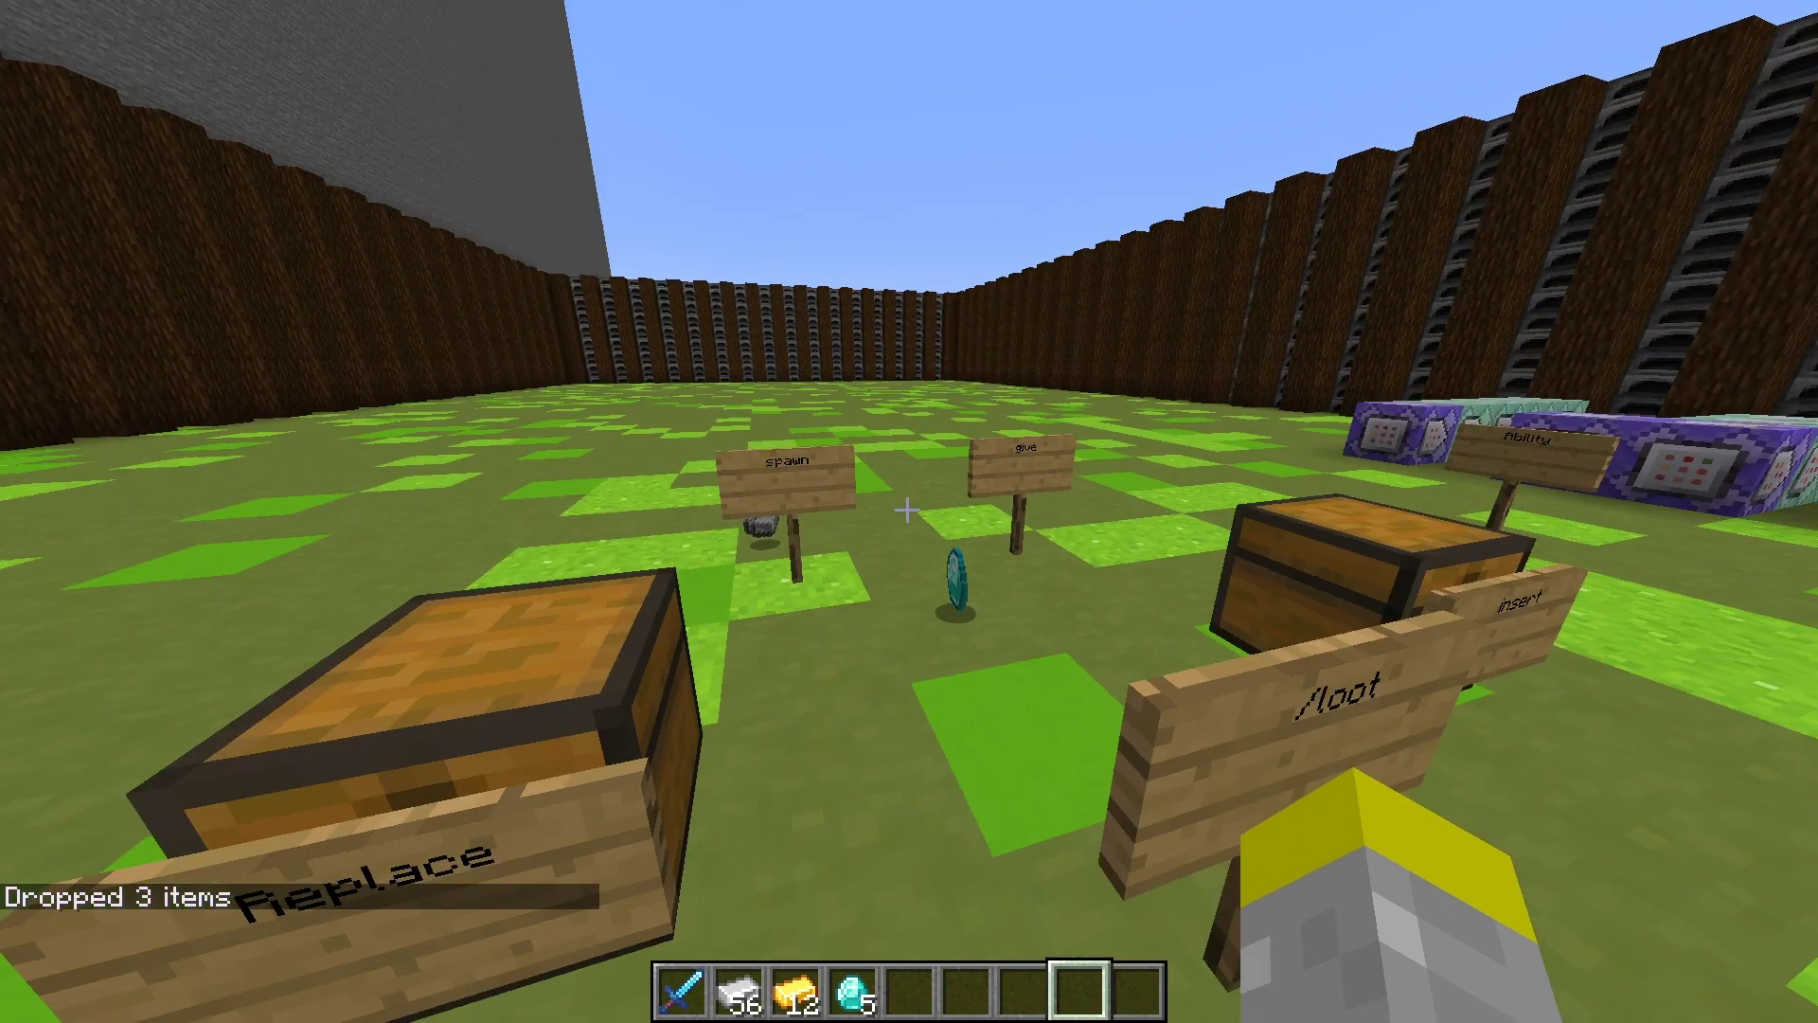
Run the /loot spawn command at the spawn sign six more times to drop additional items.
key("t")
key("Up")
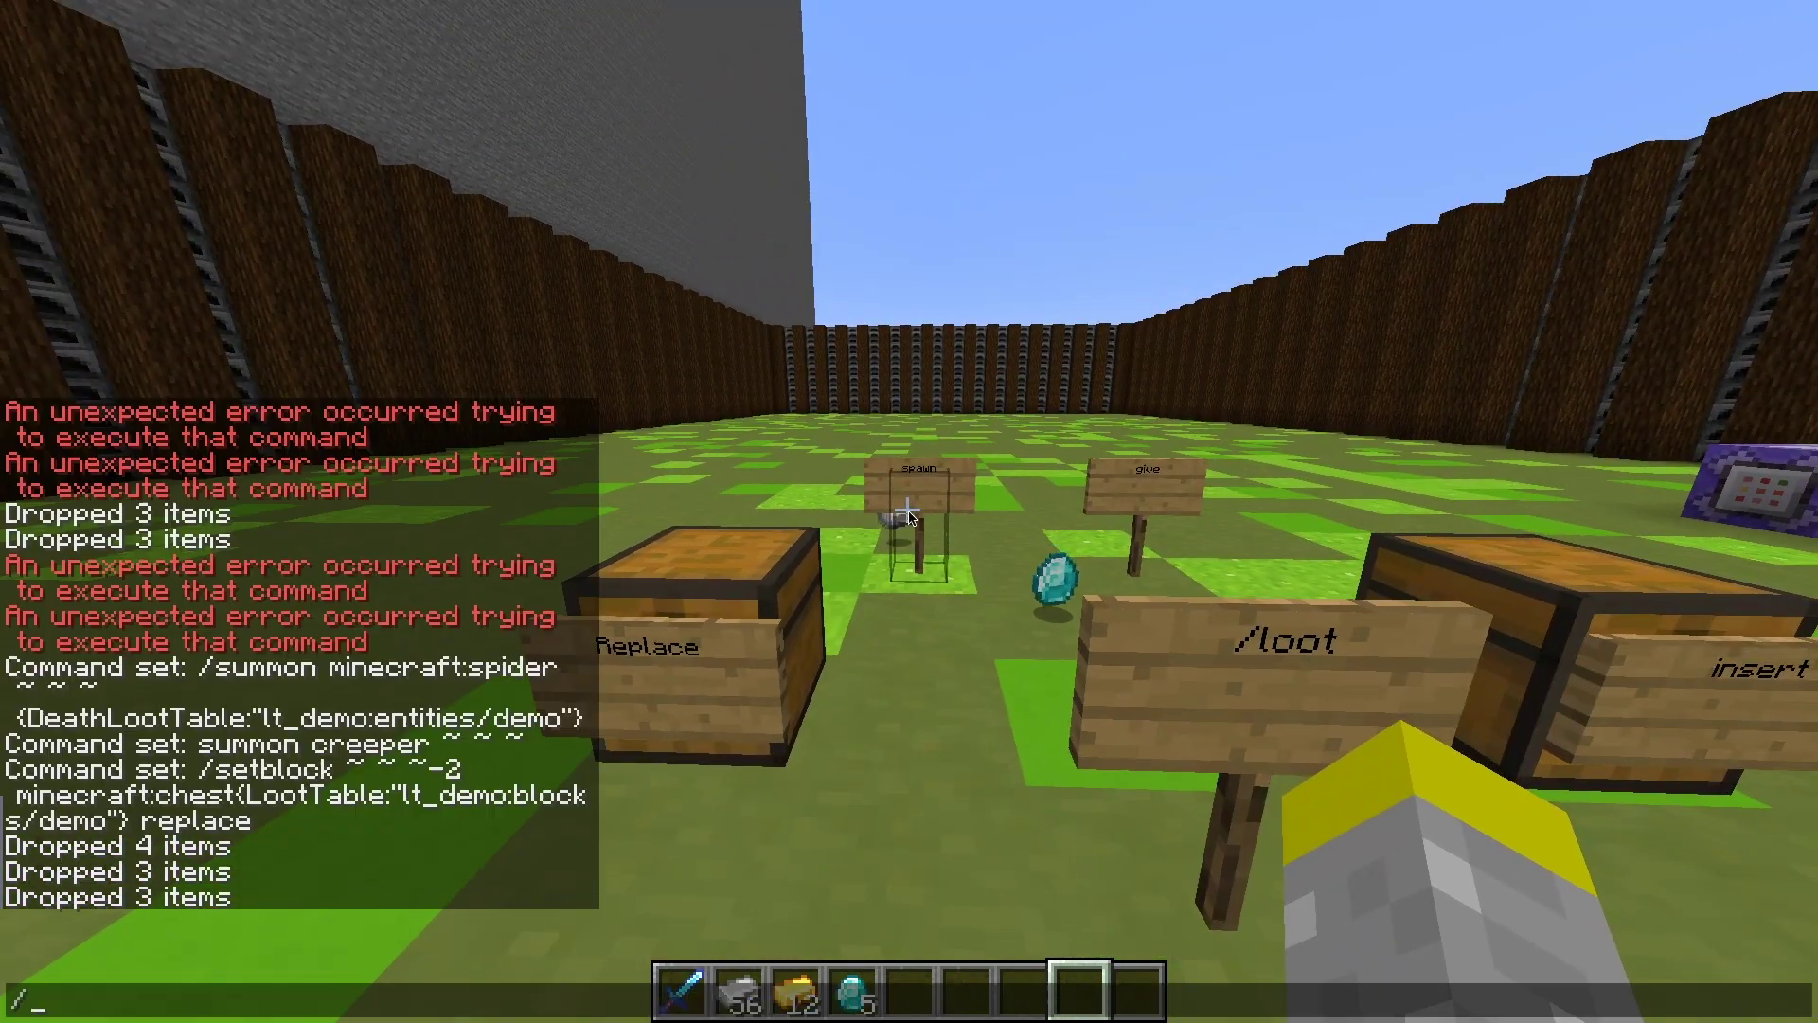
key("Return")
key("t")
key("Up")
key("Return")
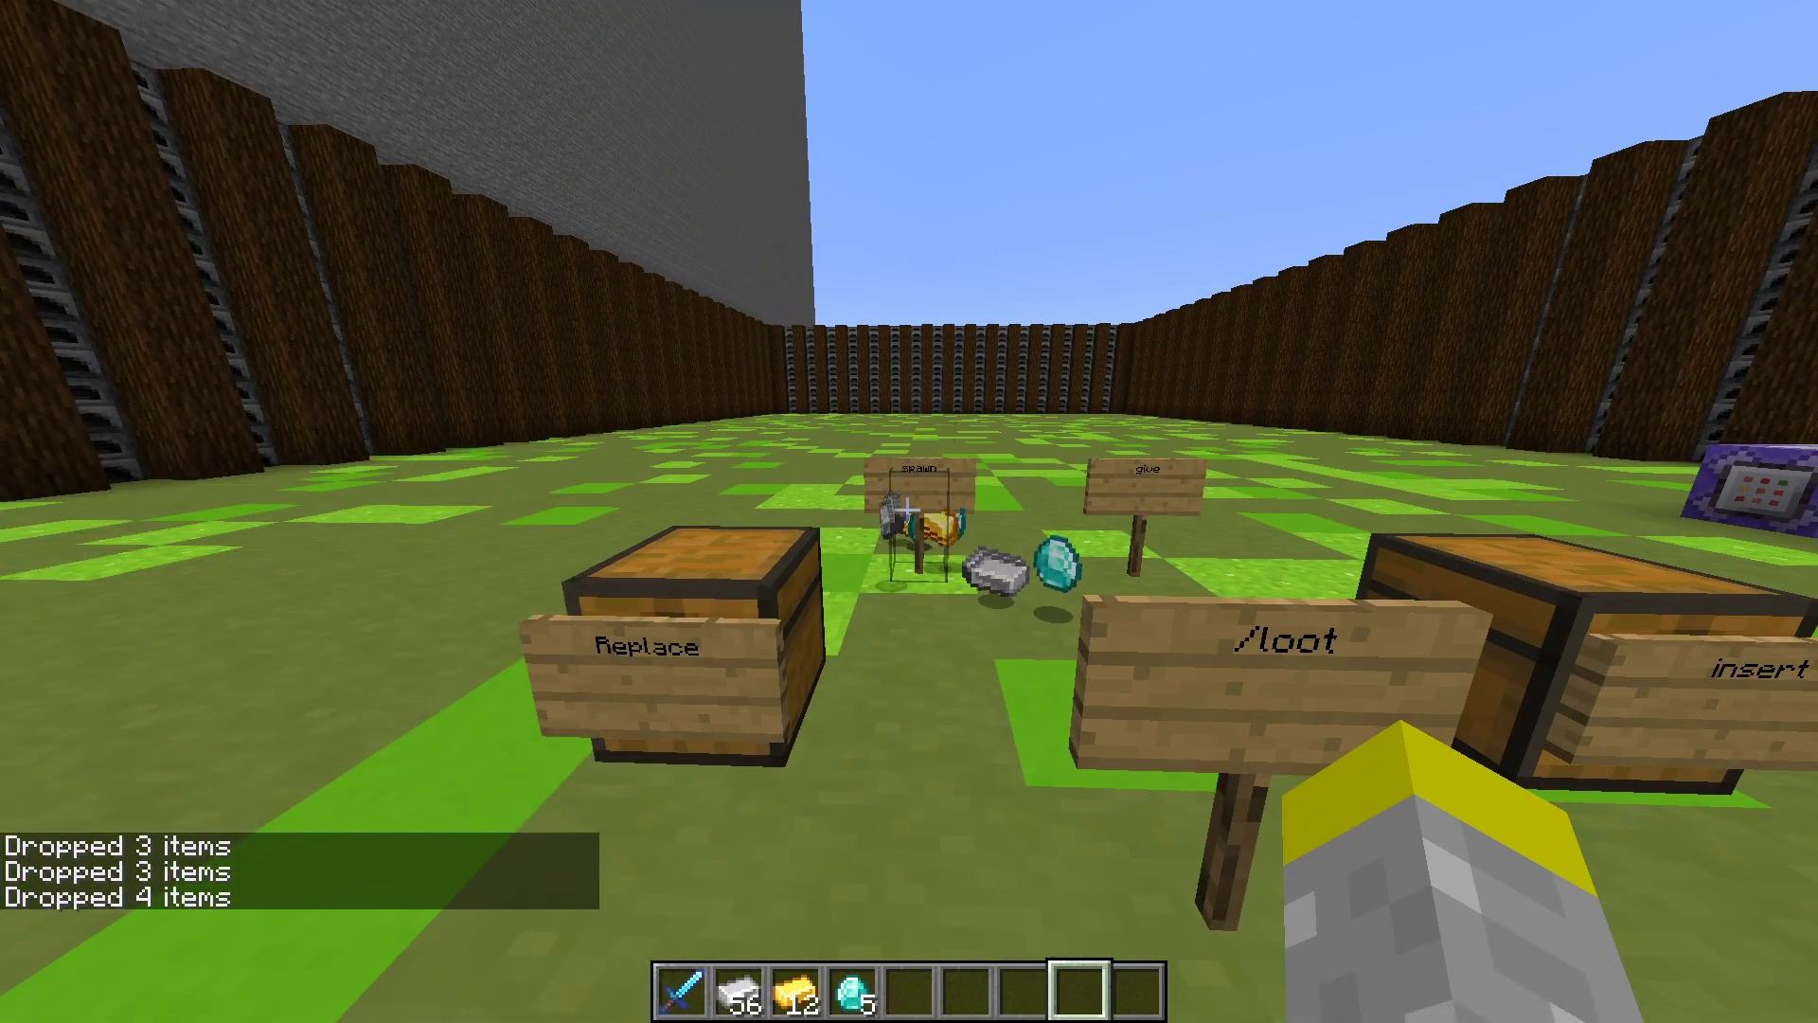
key("t")
key("Up")
key("Return")
key("t")
key("Up")
key("Return")
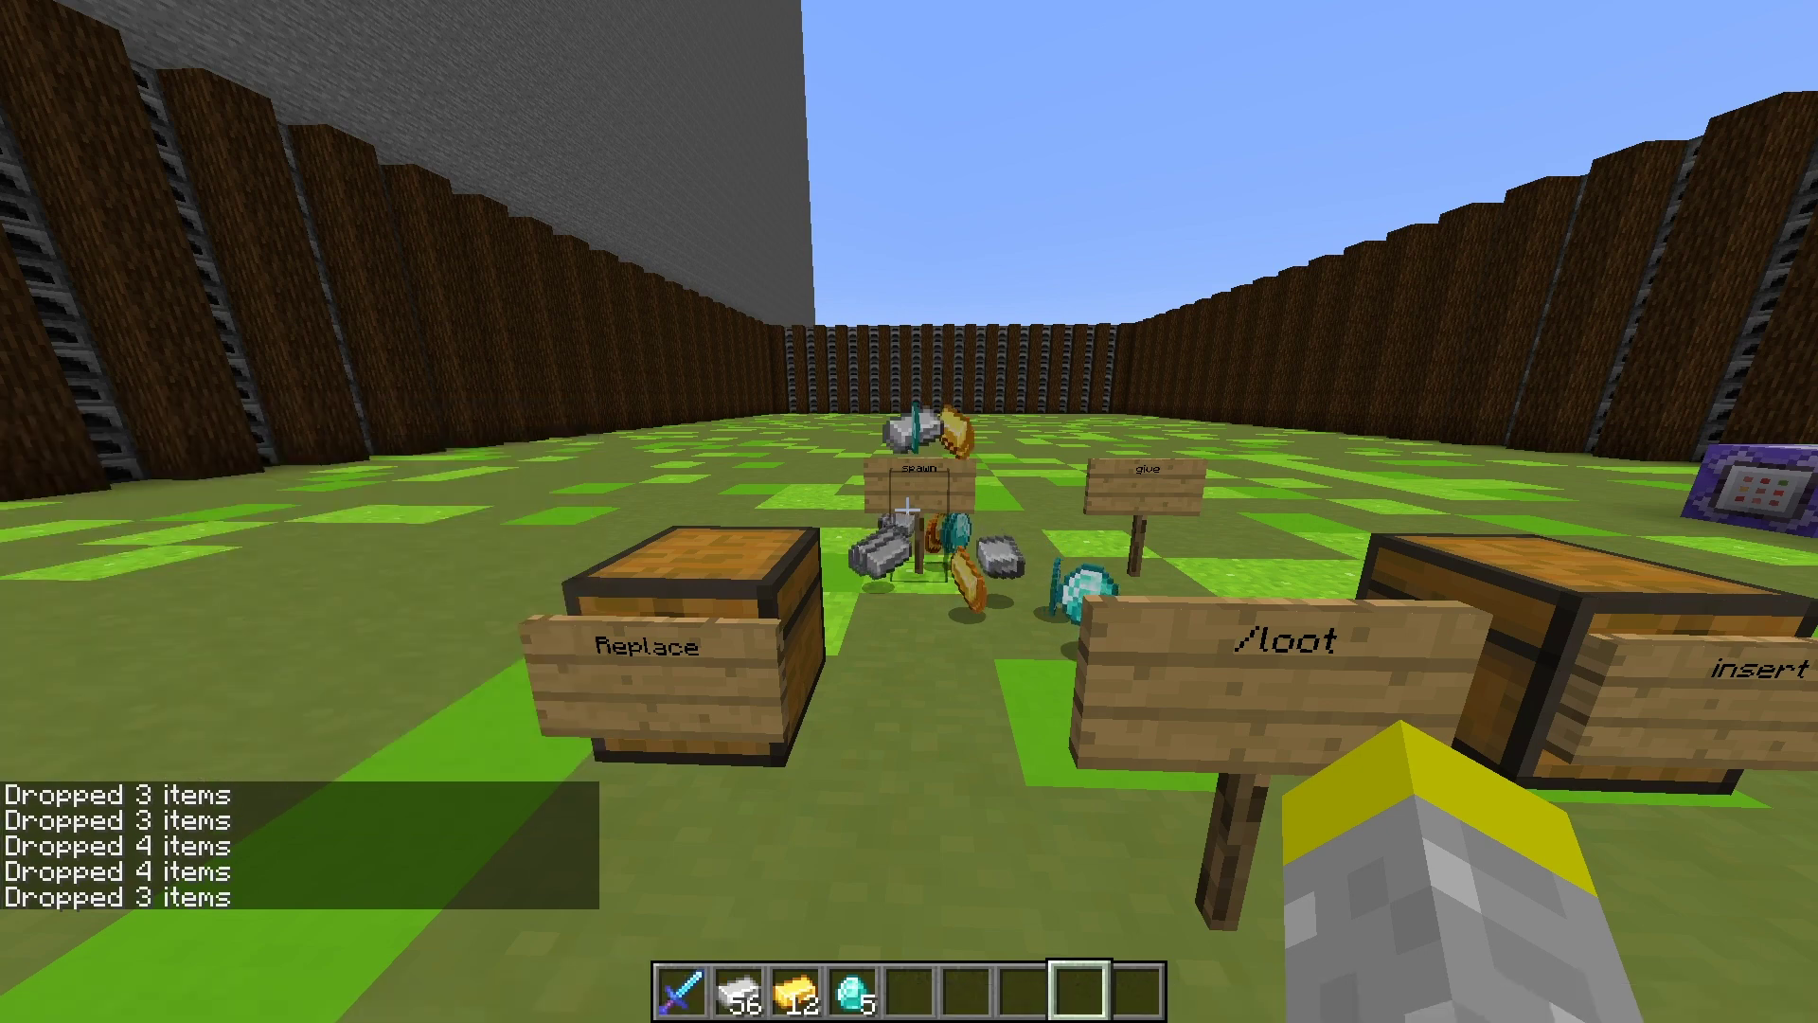
key("t")
key("Up")
key("Return")
key("t")
key("Up")
key("Return")
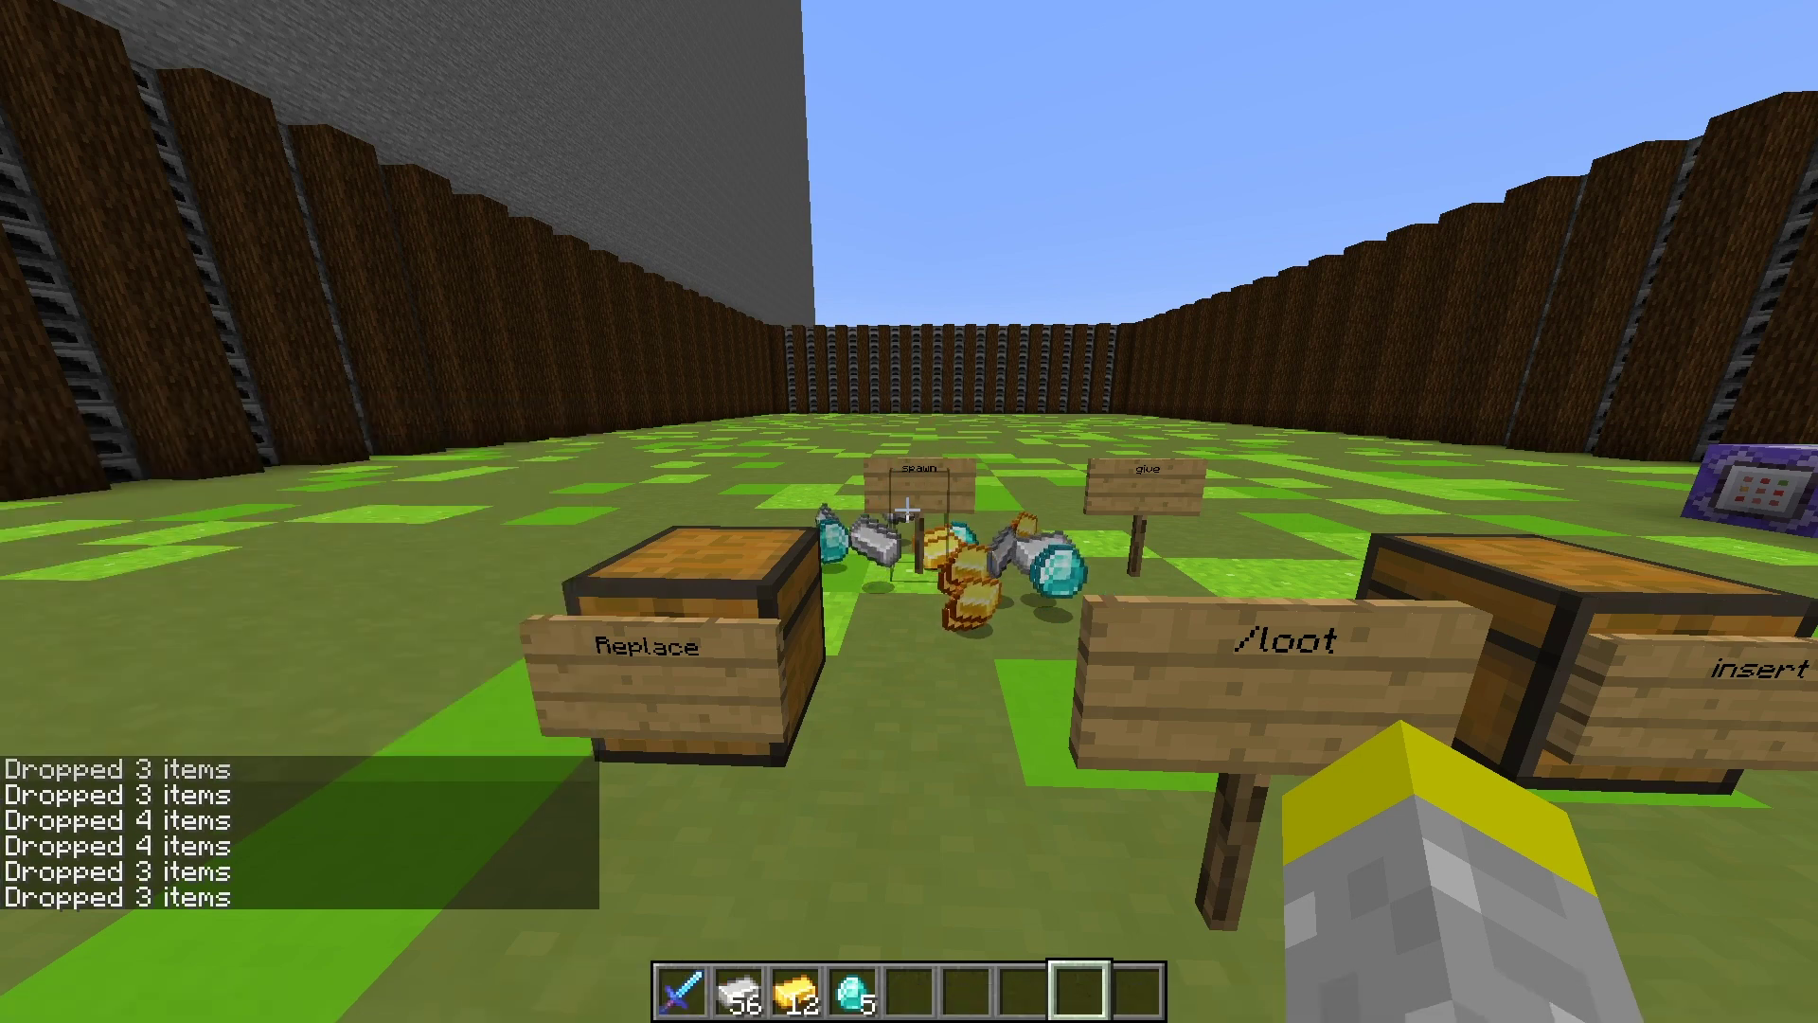
Go to the give sign and start a /loot give command that targets @s.
key("a")
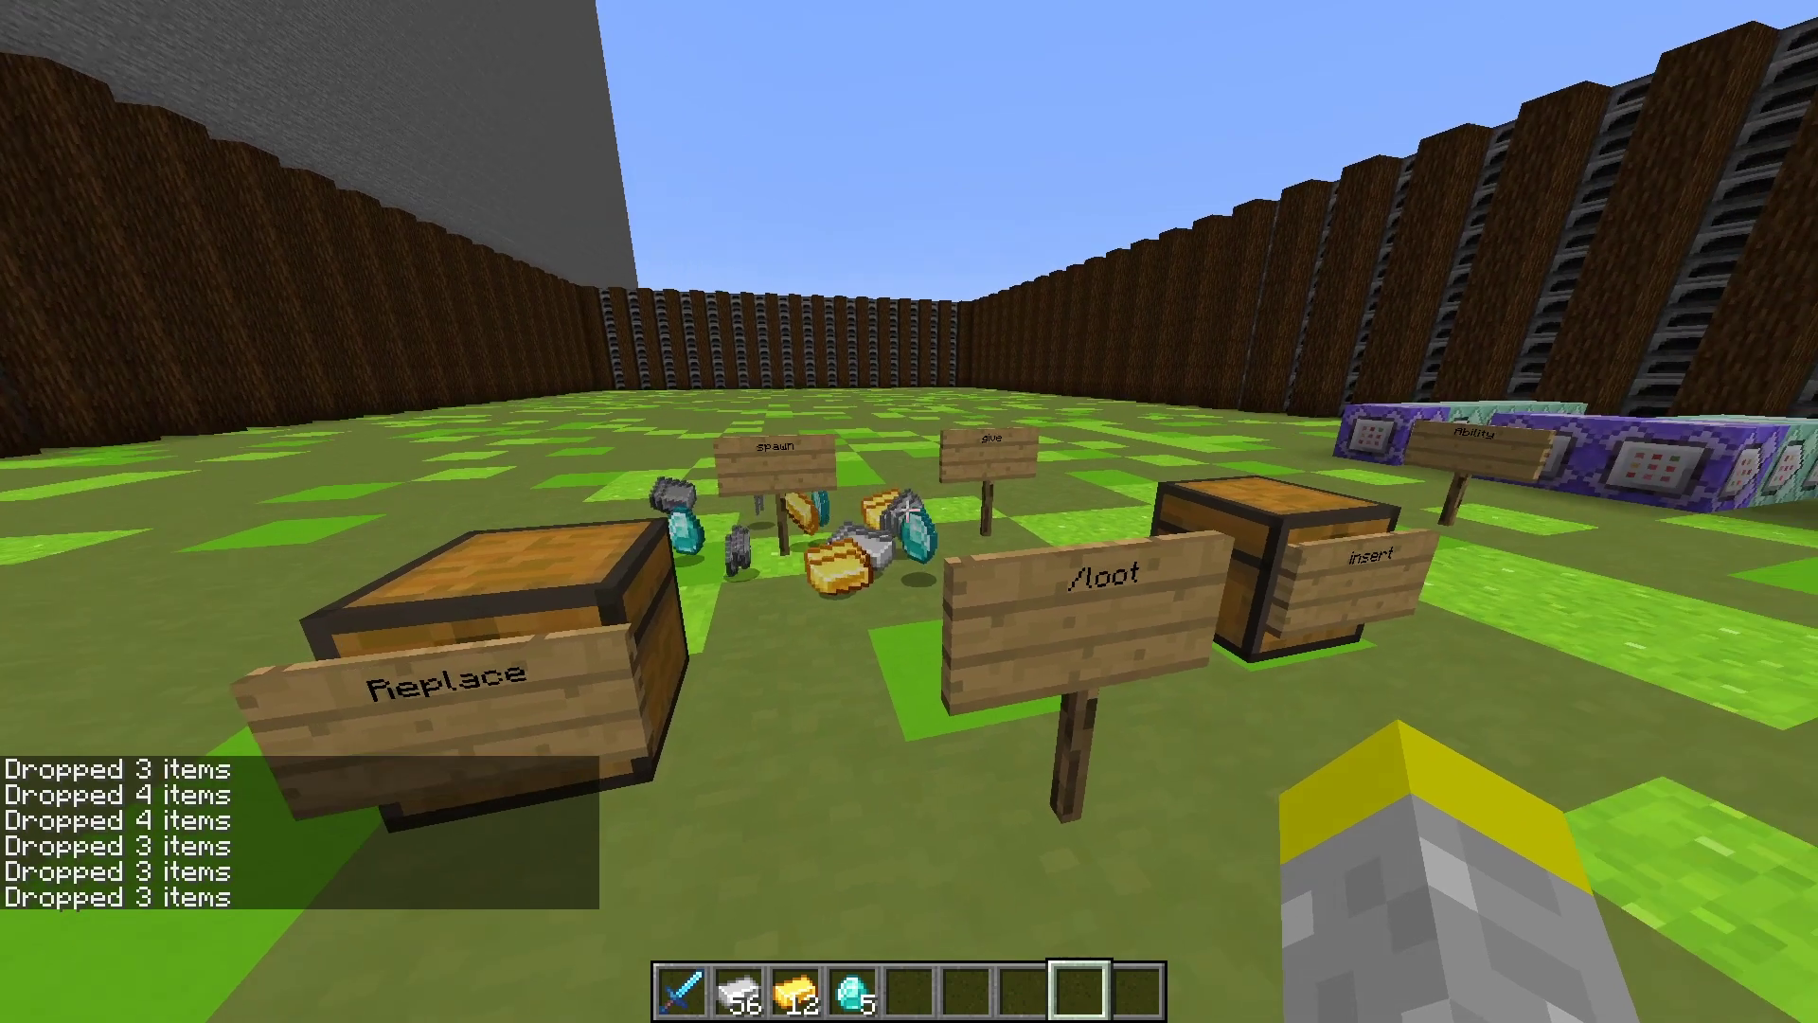
key("w")
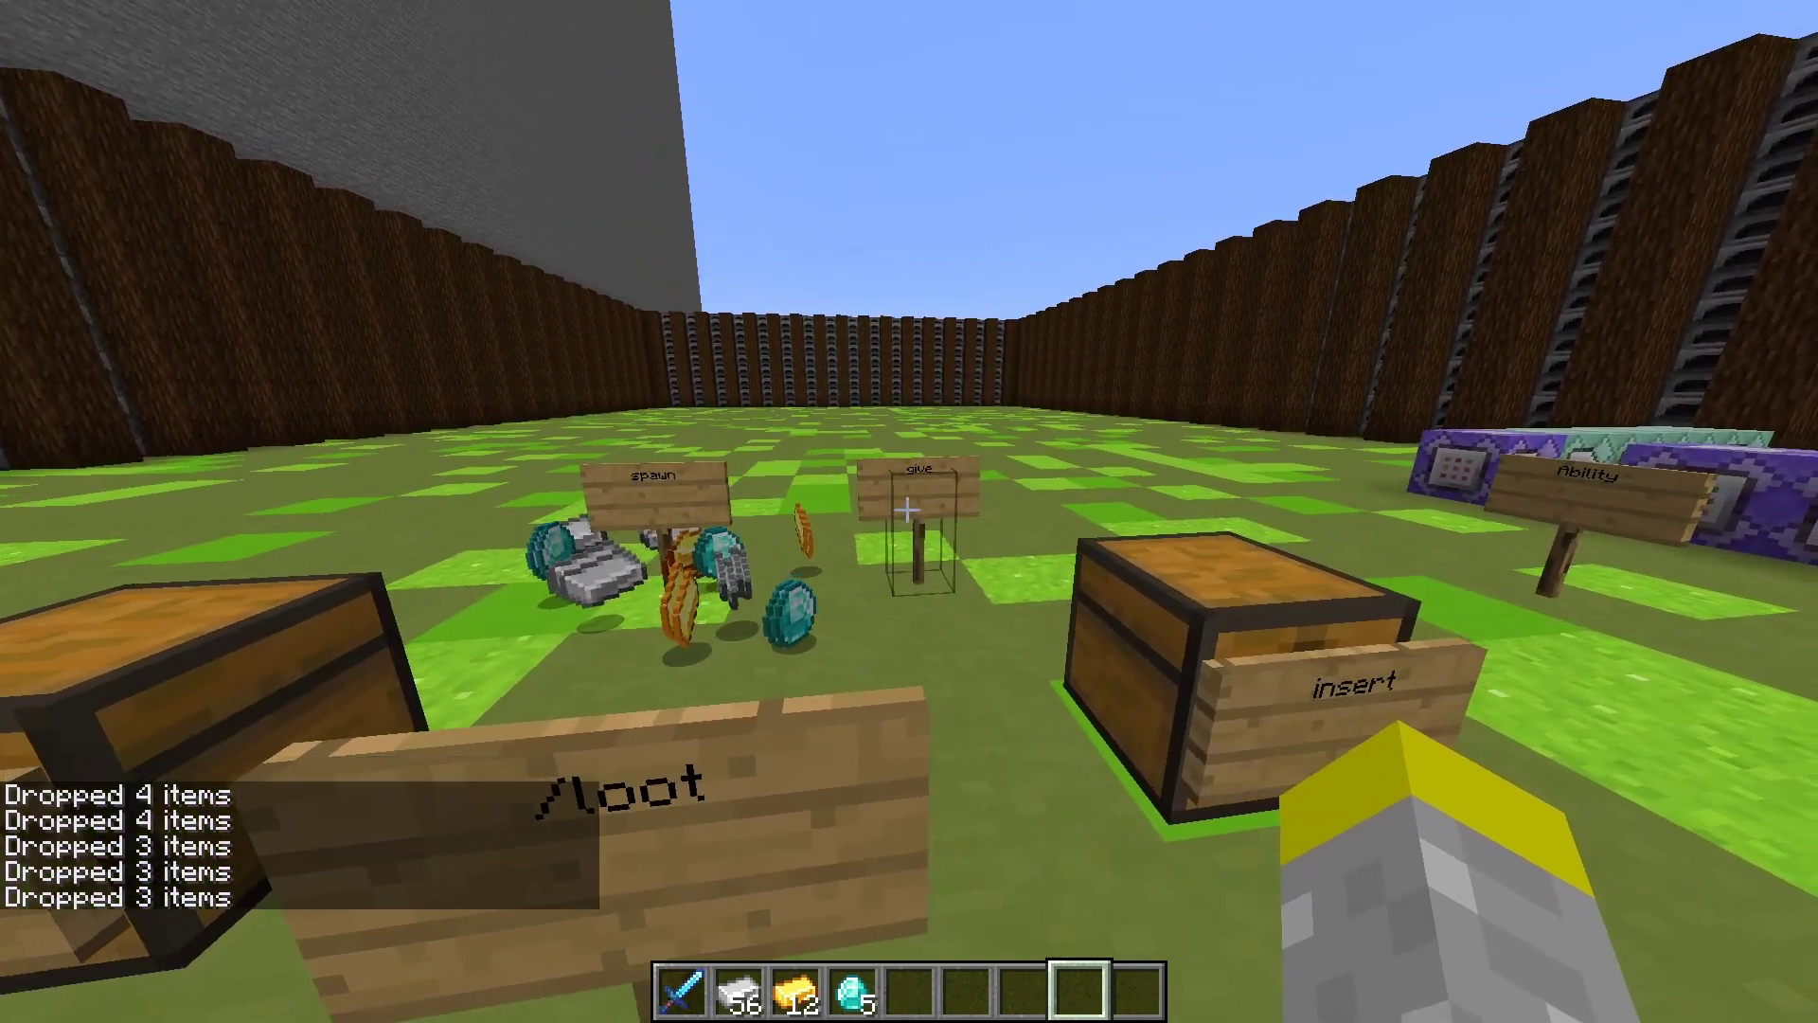
key("slash")
type("loot give @a")
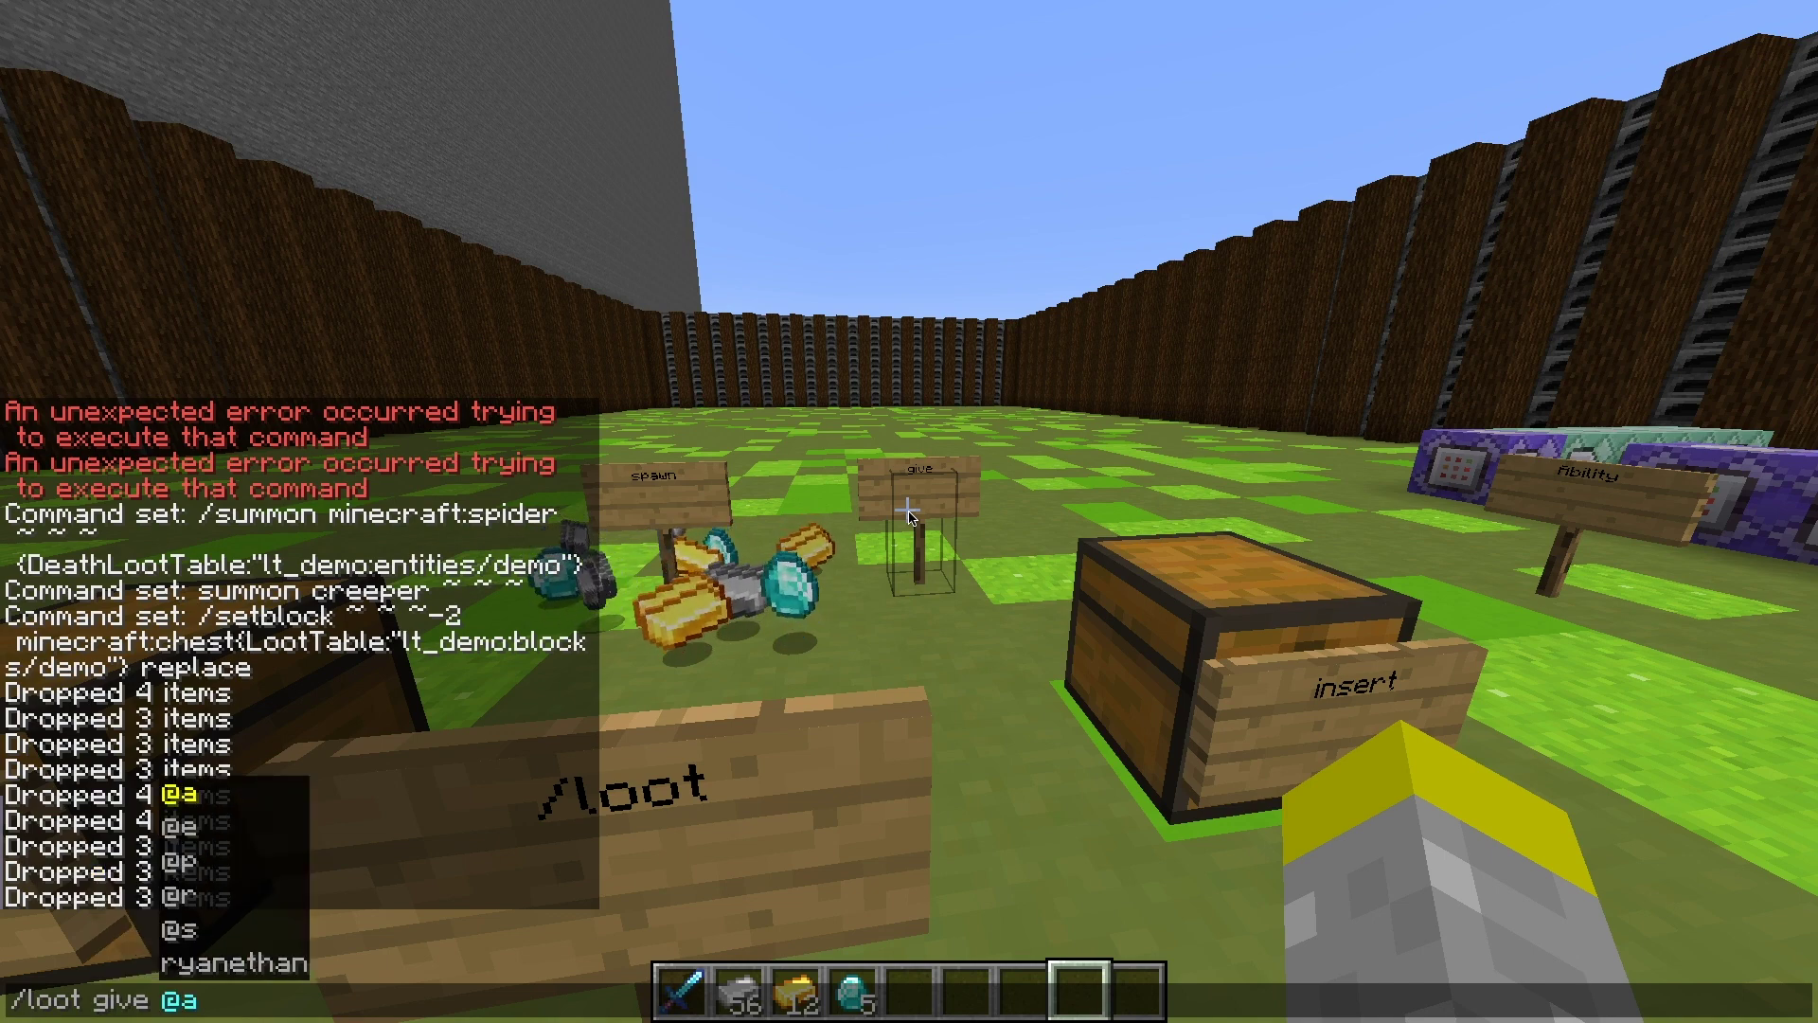
key("Down")
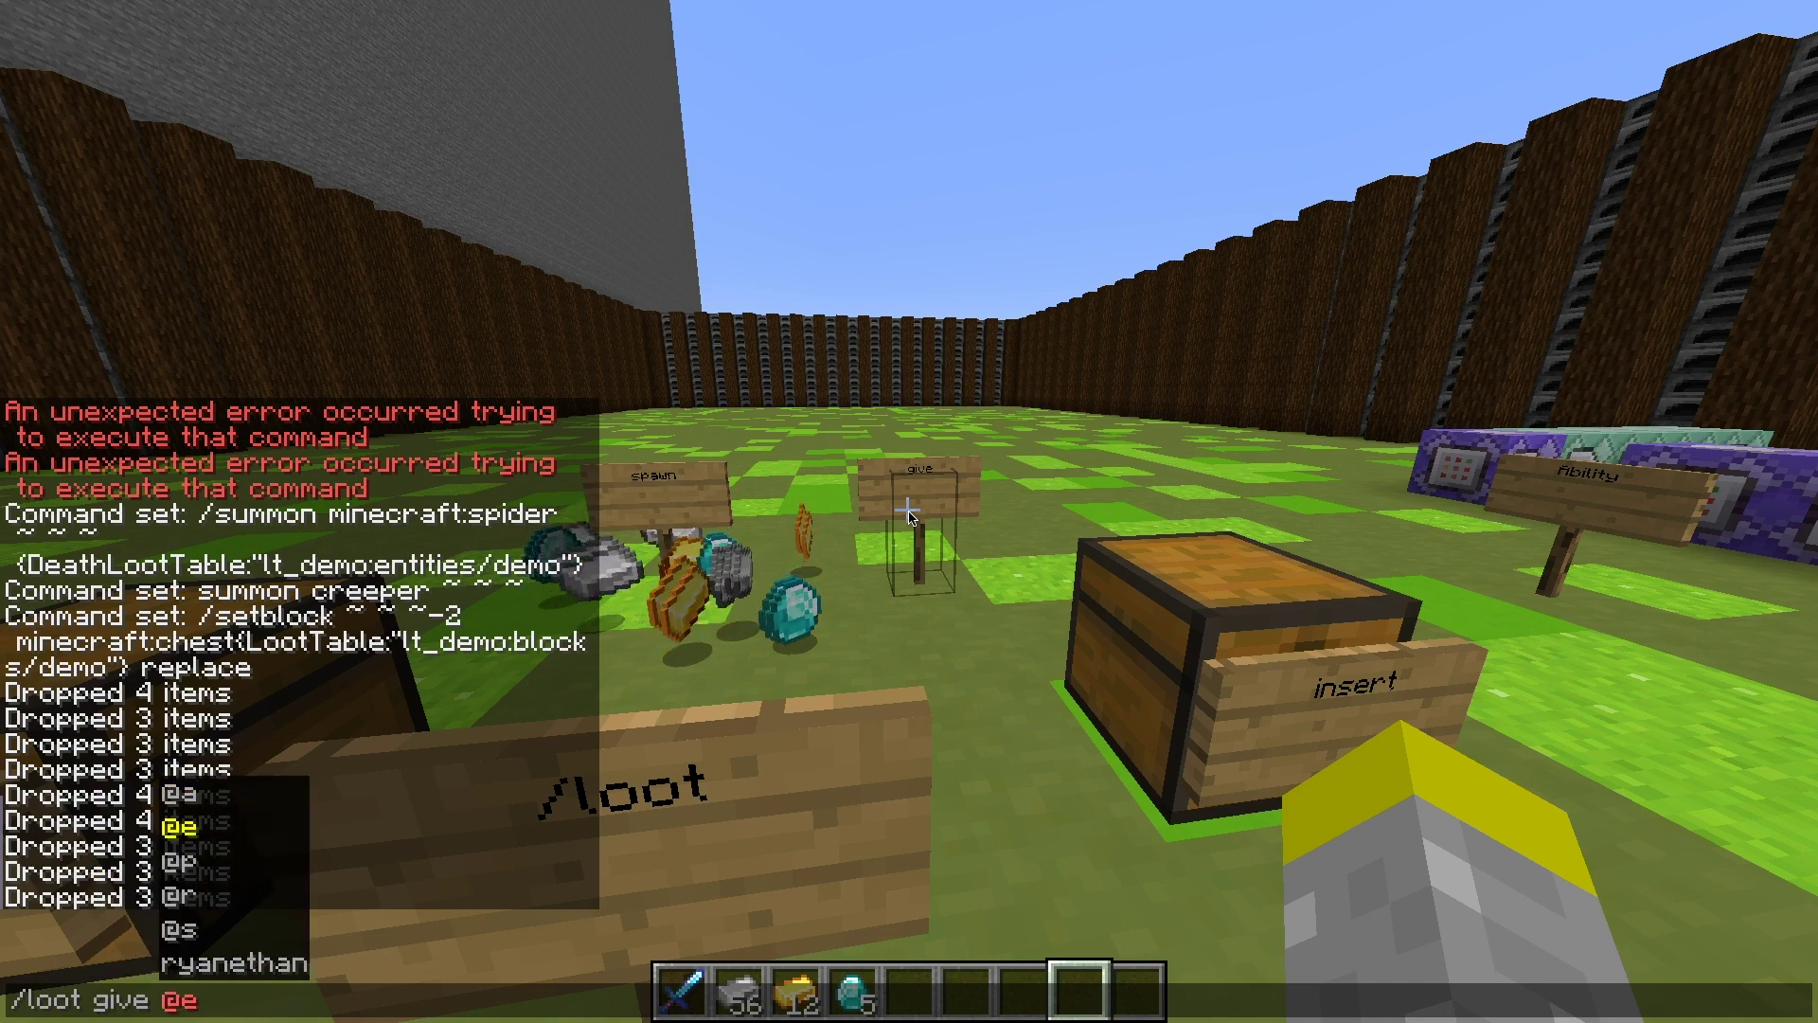
key("Down")
key("Down")
key("Down")
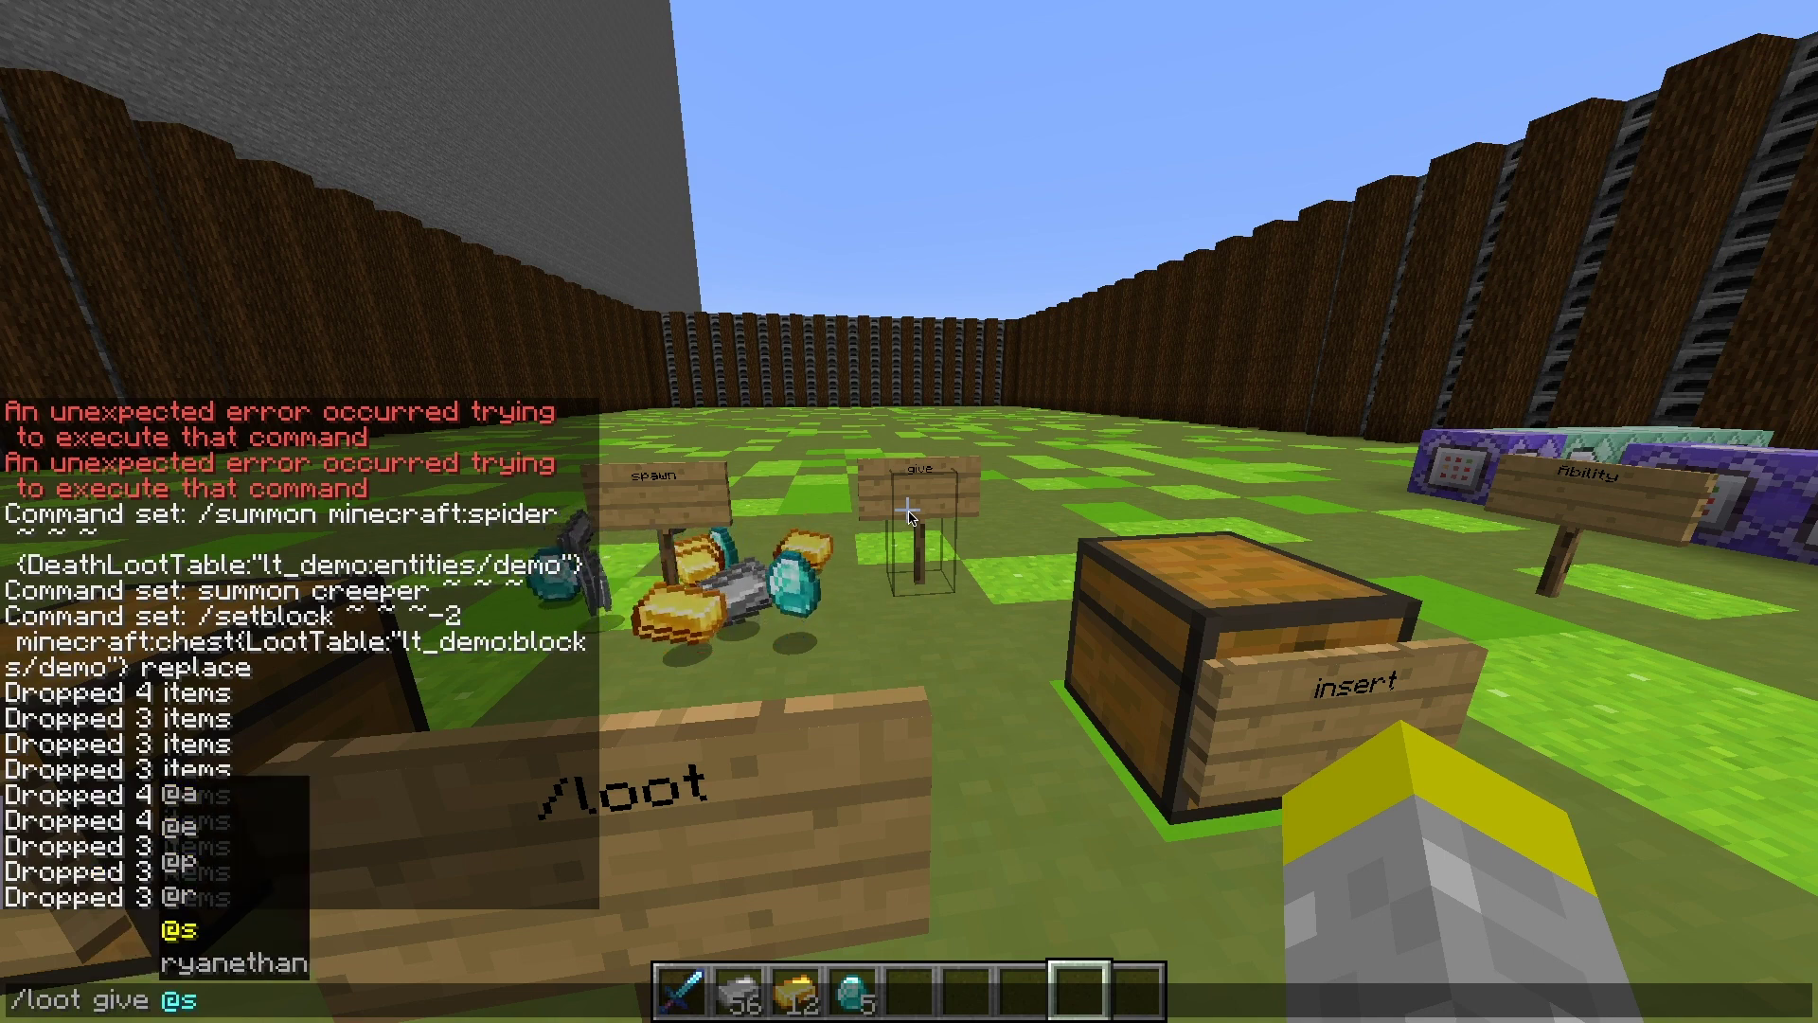
key("Down")
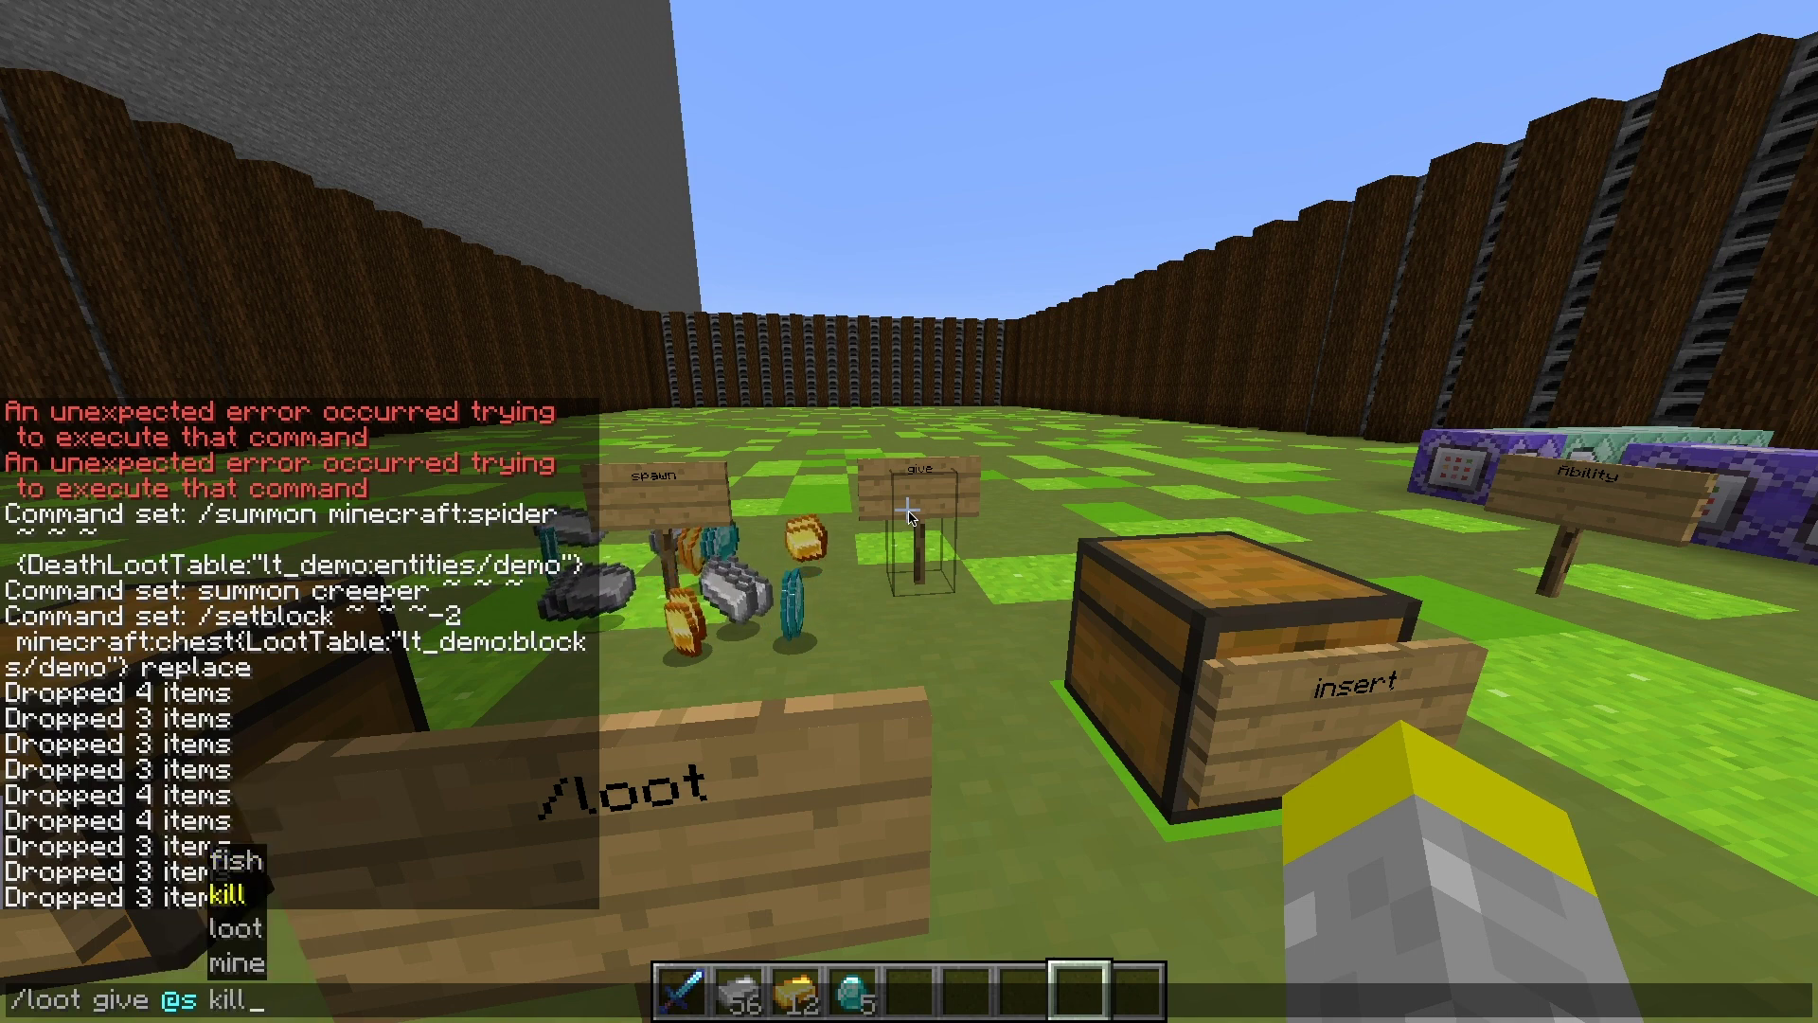
Complete the give command with source loot and table lt_demo:blocks/demo, and run it.
key("Down")
key("Down")
key("Down")
key("Down")
key("Down")
key("Down")
key("Down")
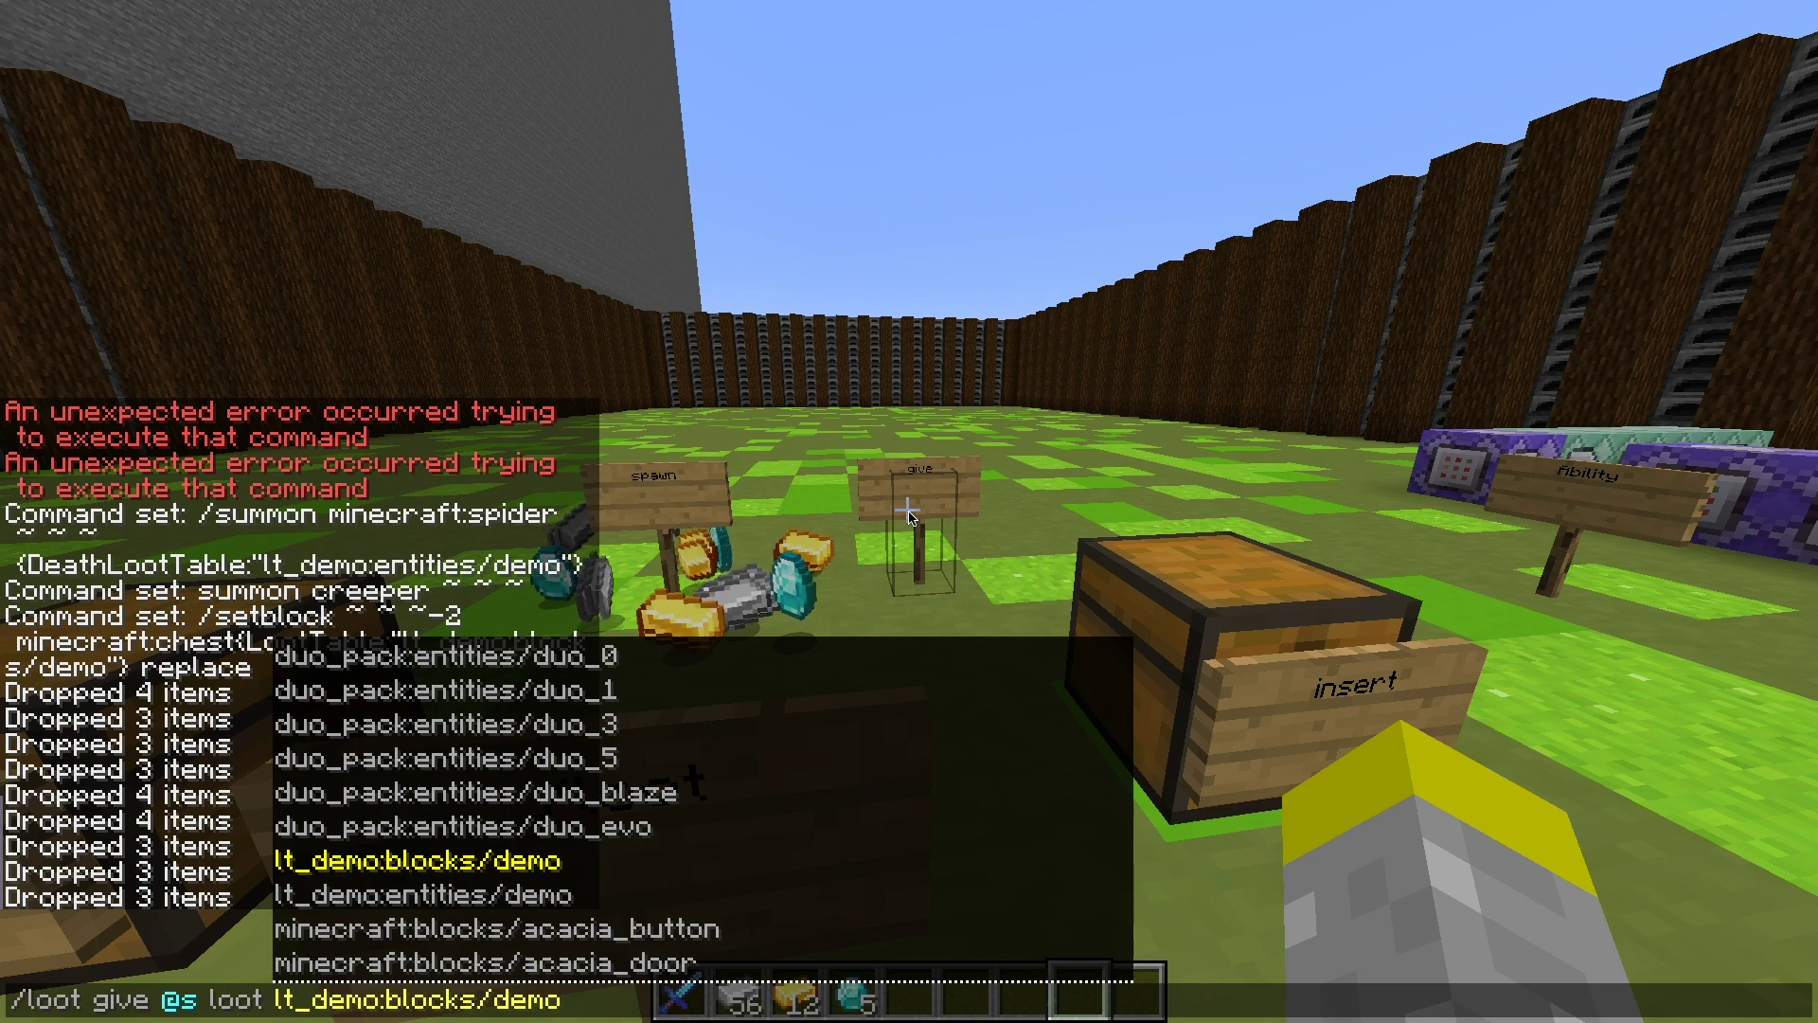
key("Return")
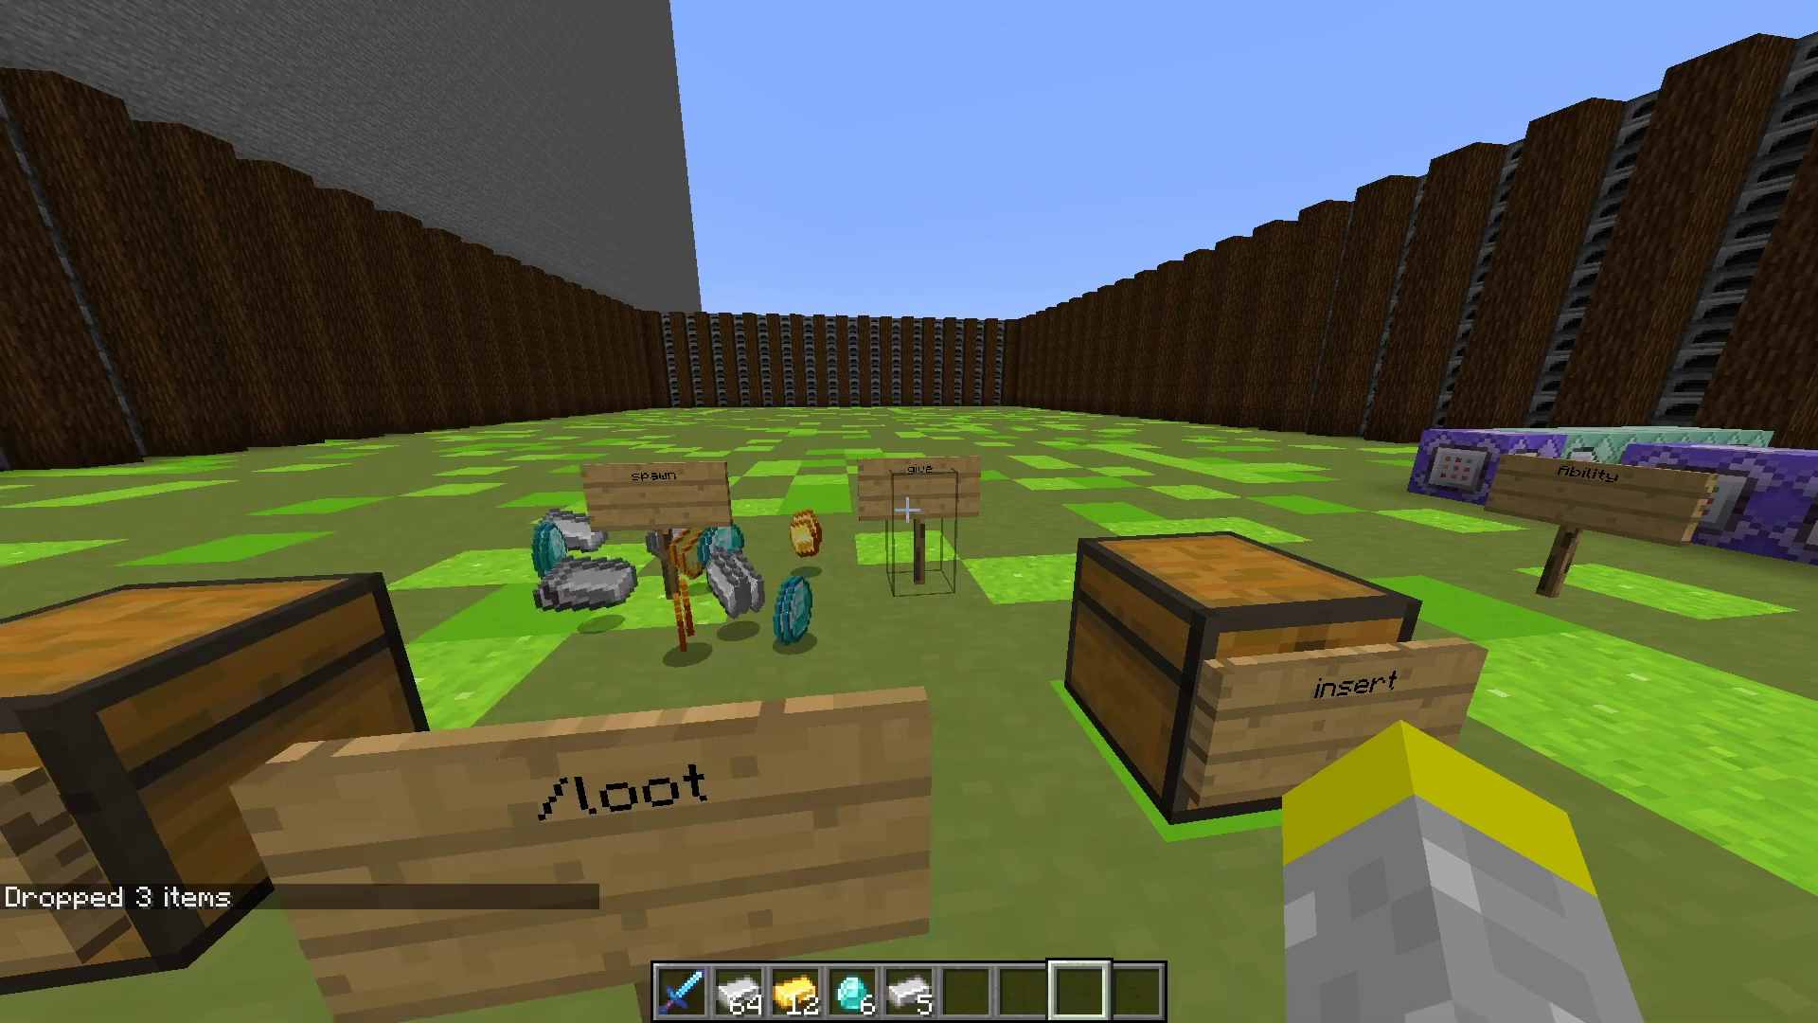
Run the same /loot give command for @s once more.
key("t")
key("Up")
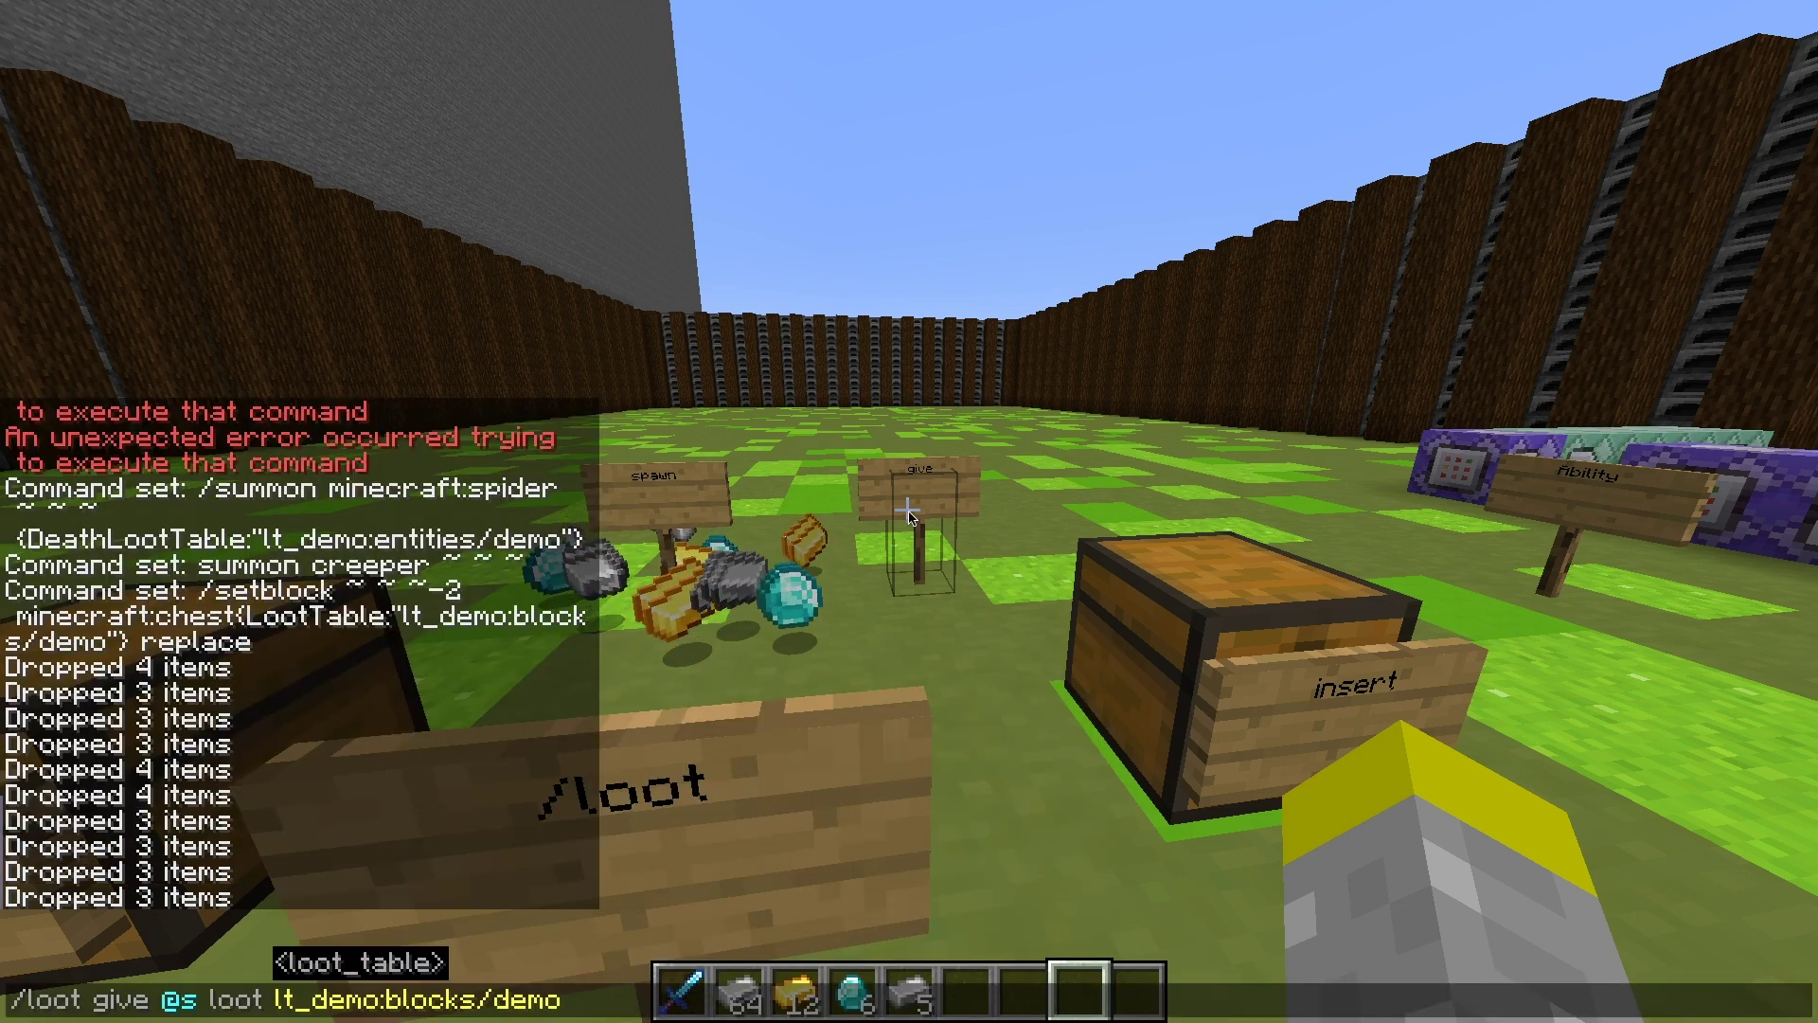
key("Return")
Walk through the area around the spawn sign and pick up the dropped items.
key("s")
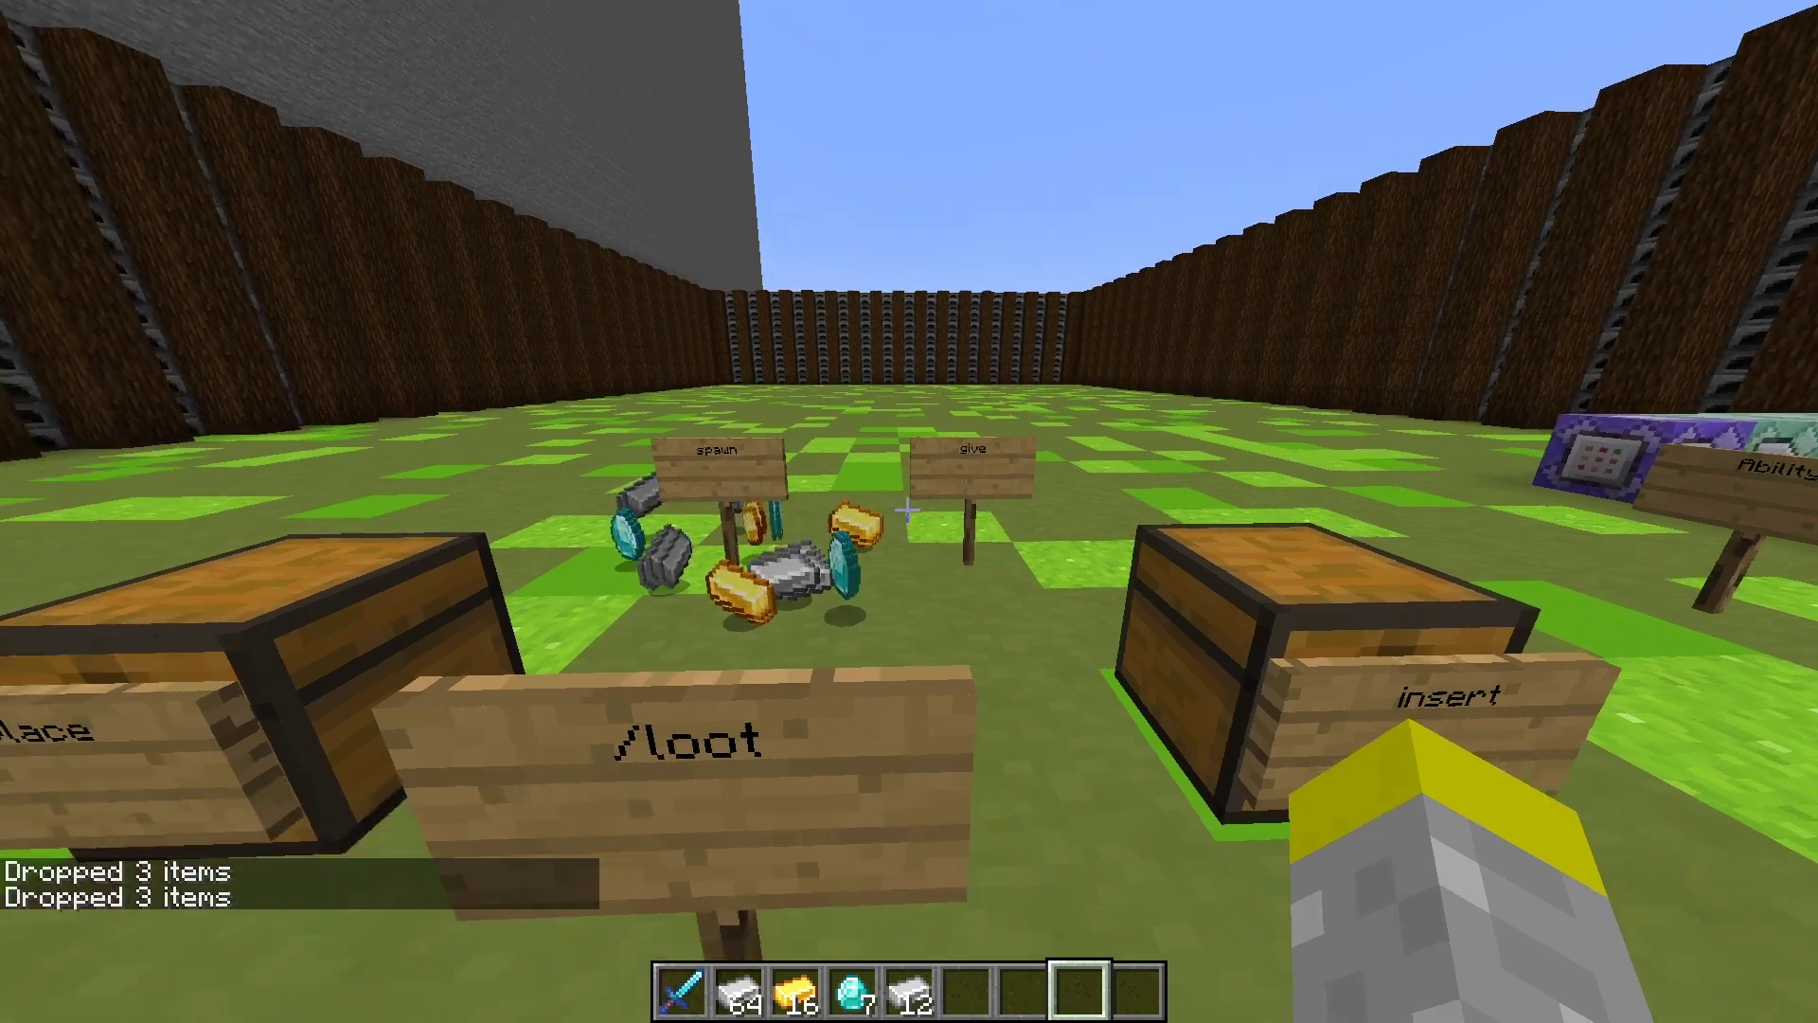
key("w")
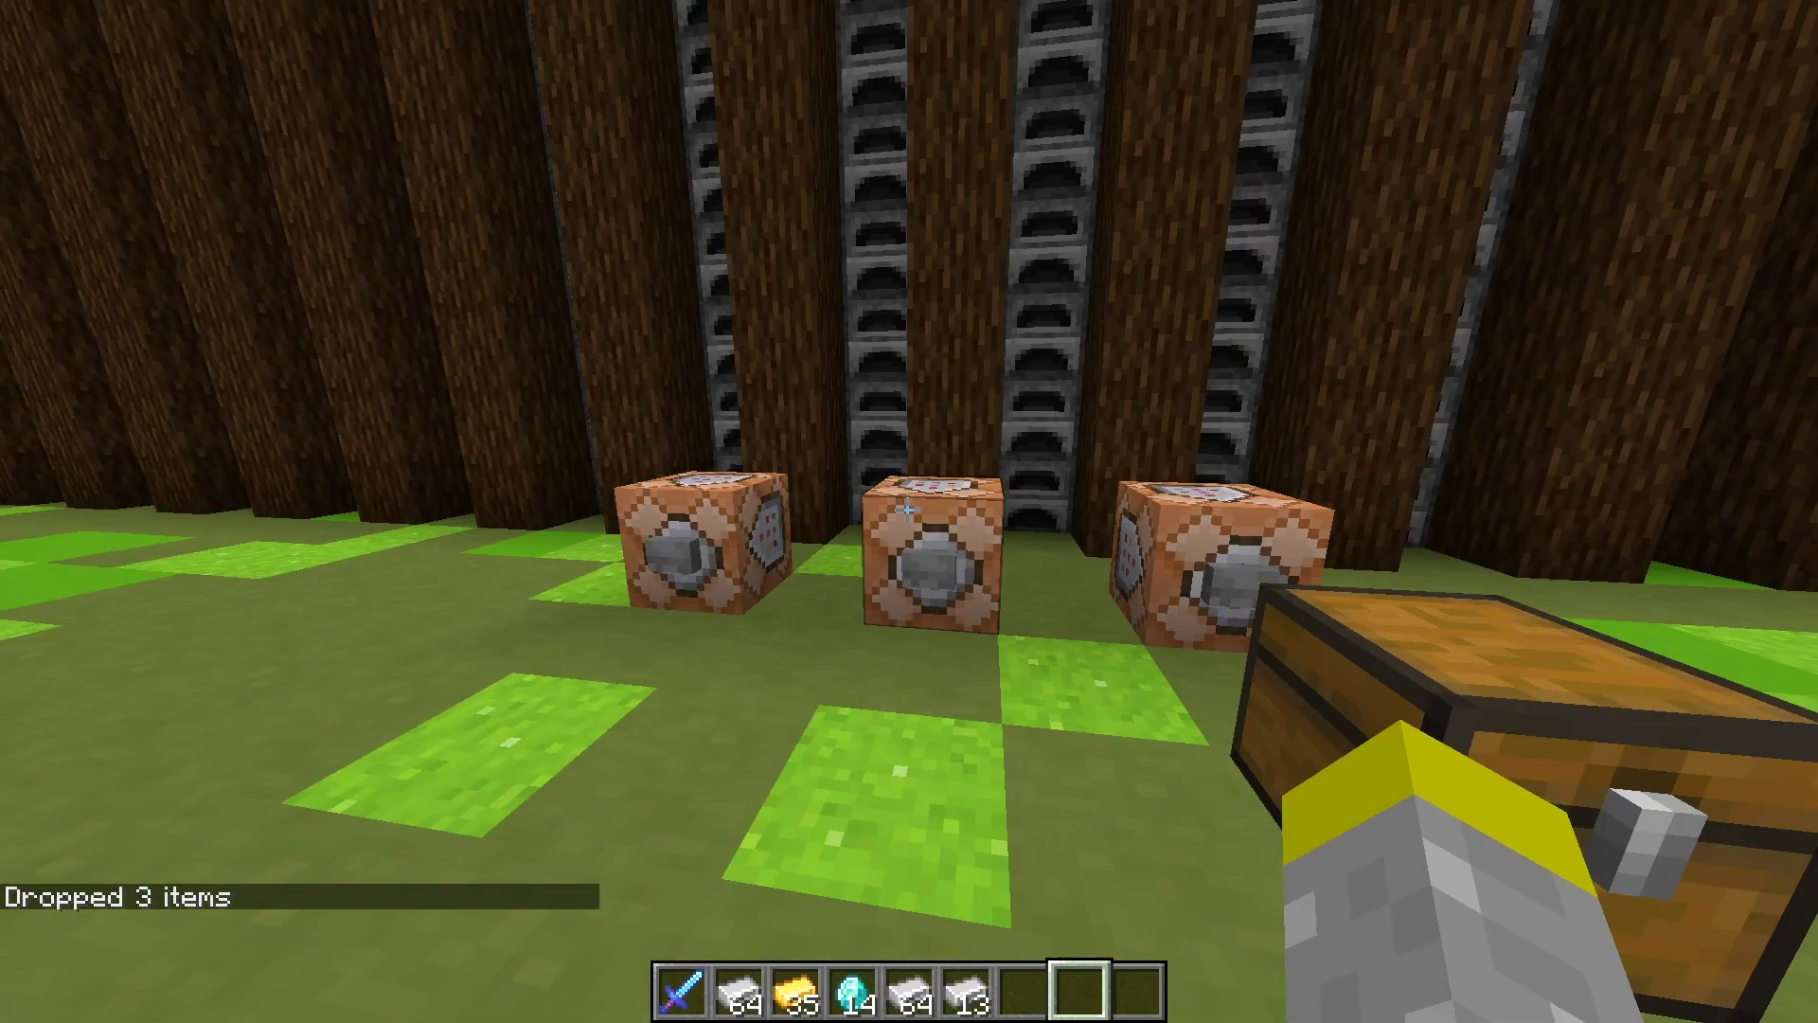
key("s")
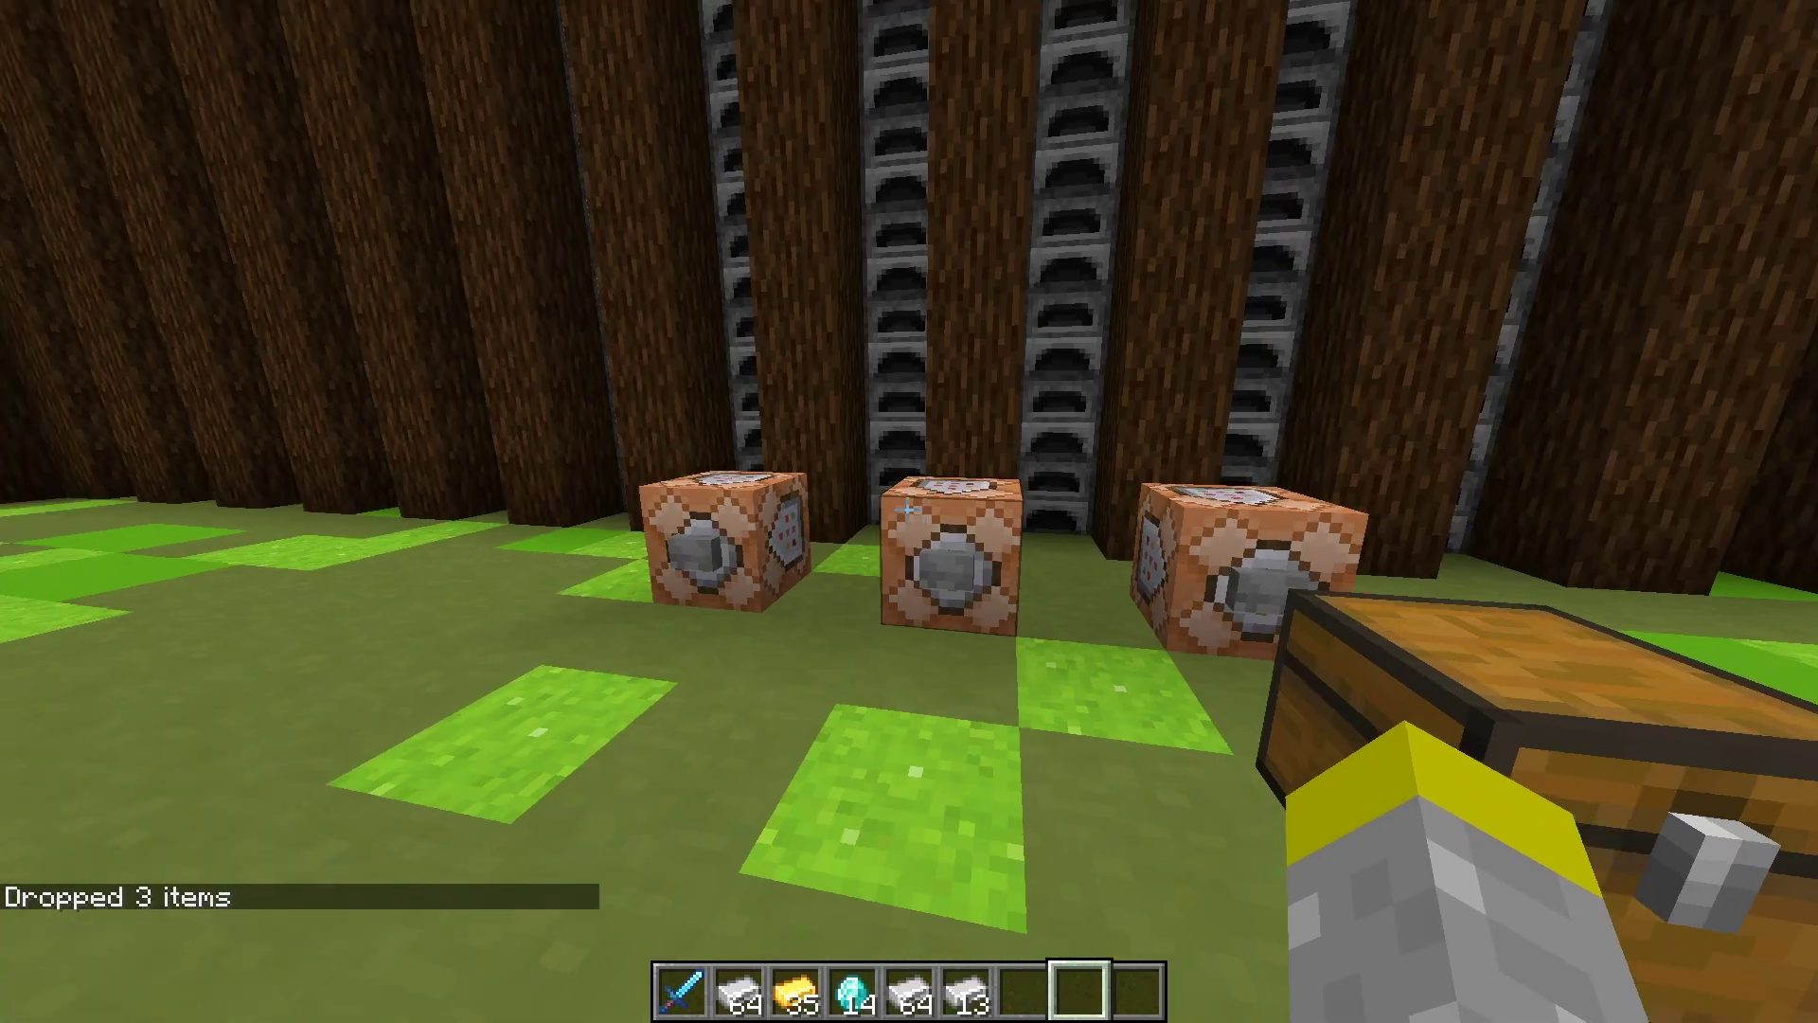
key("a")
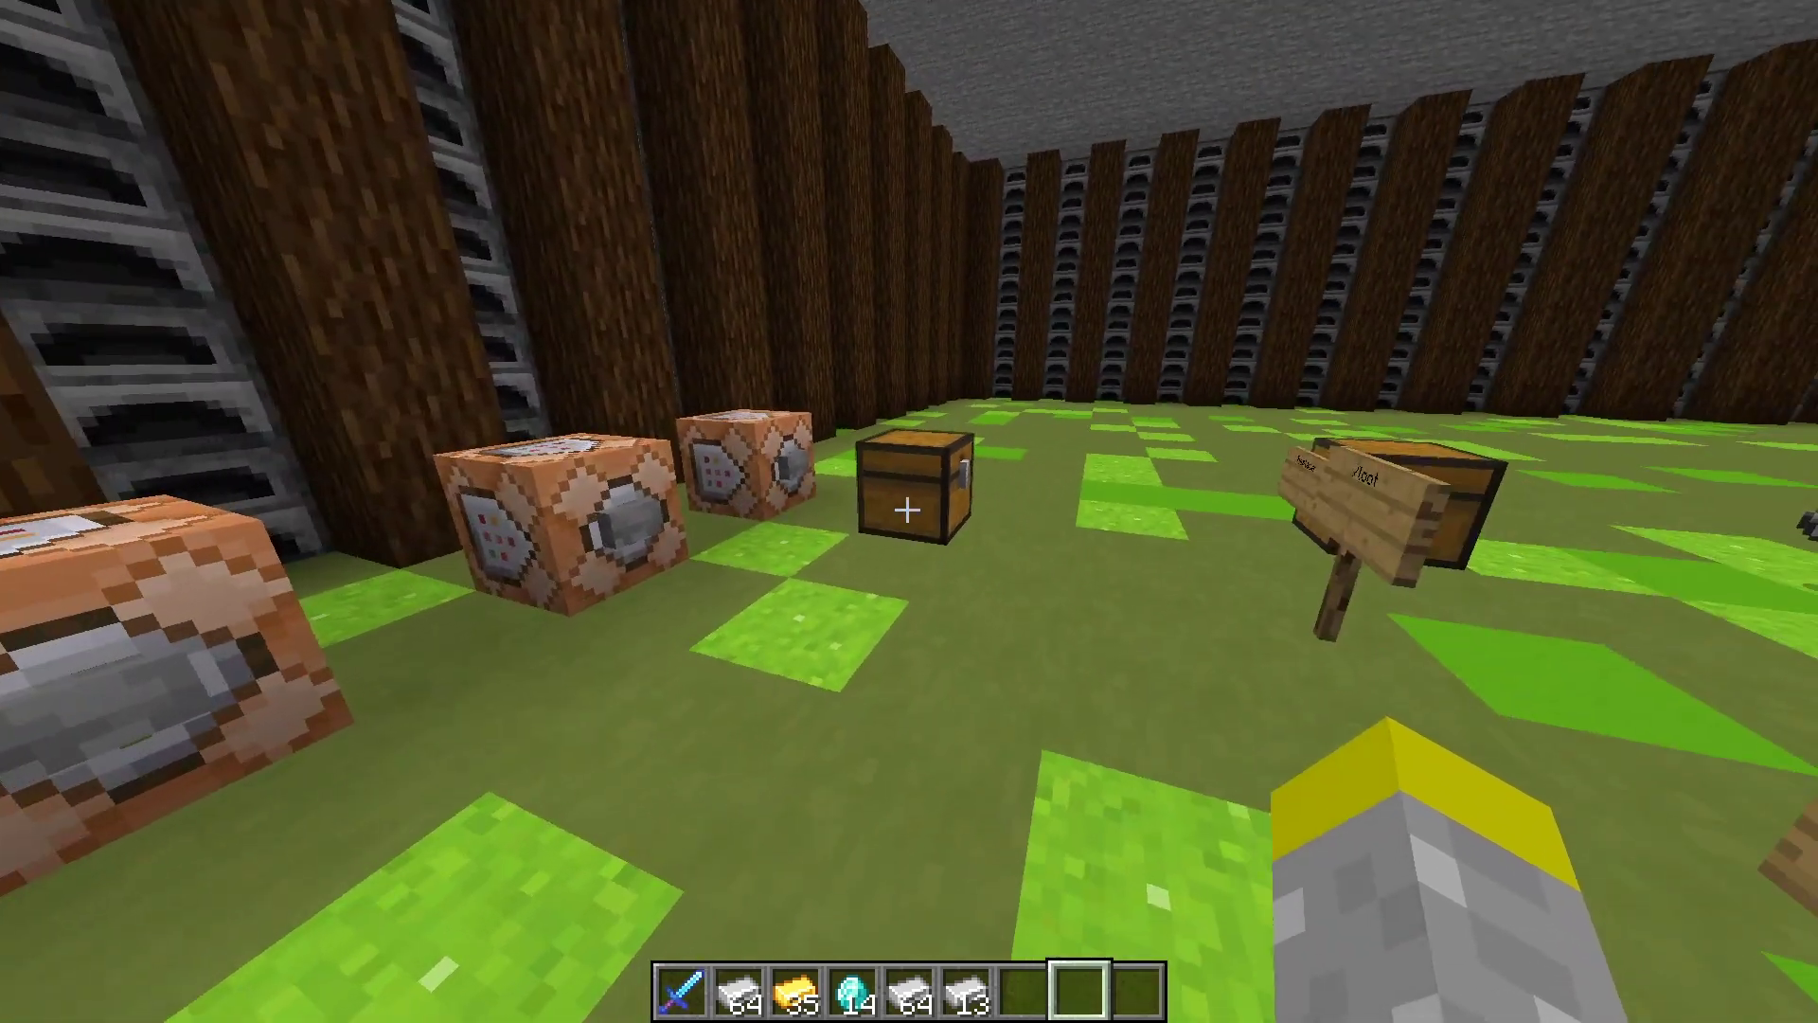
key("w")
key("w")
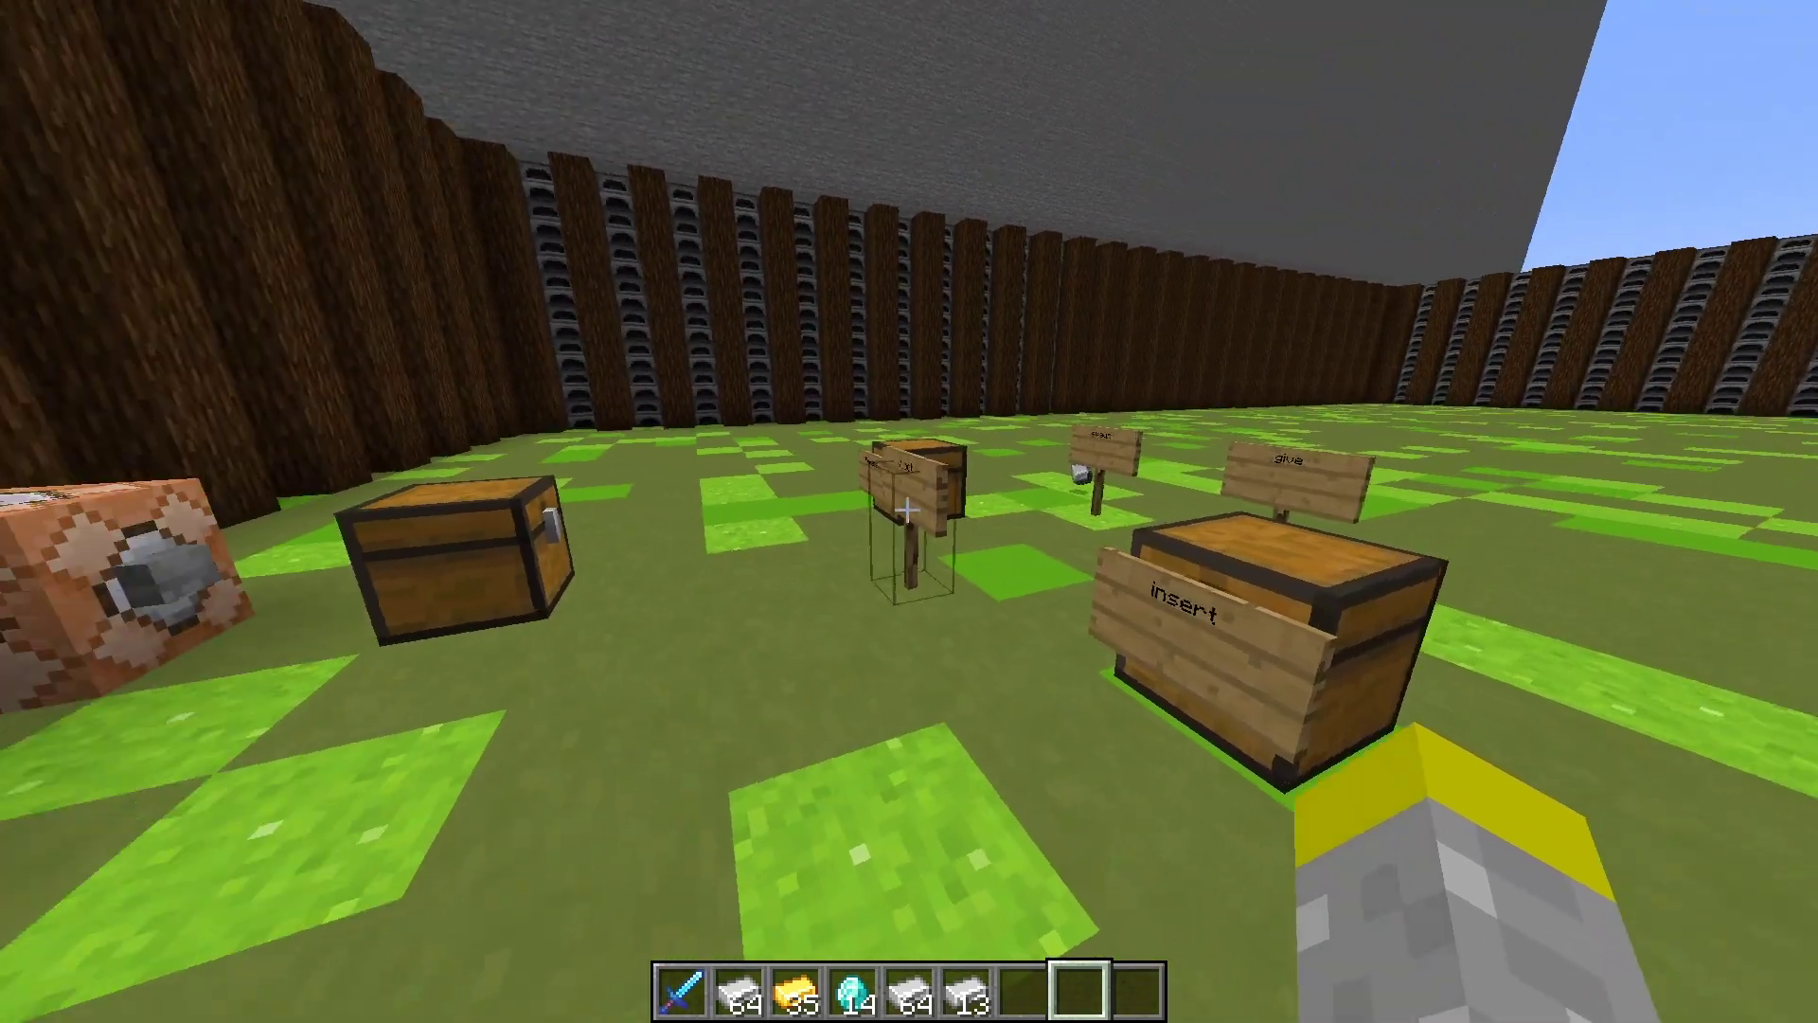
key("w")
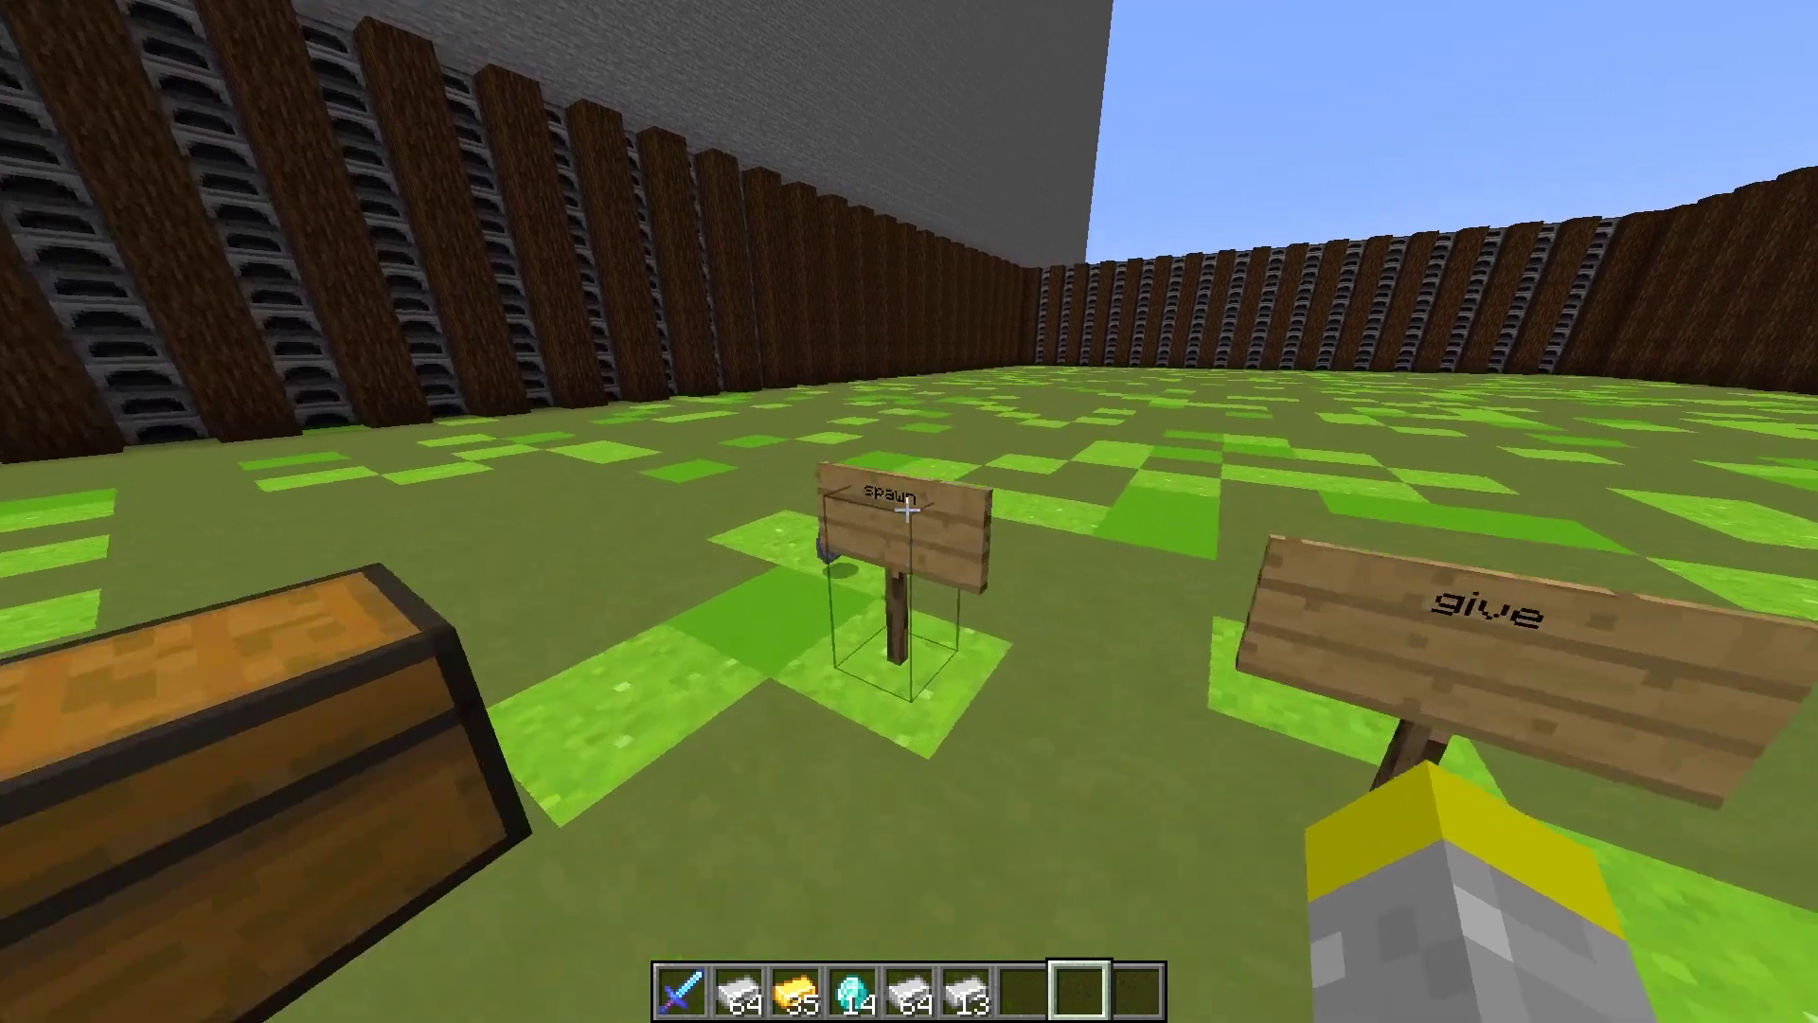
key("w")
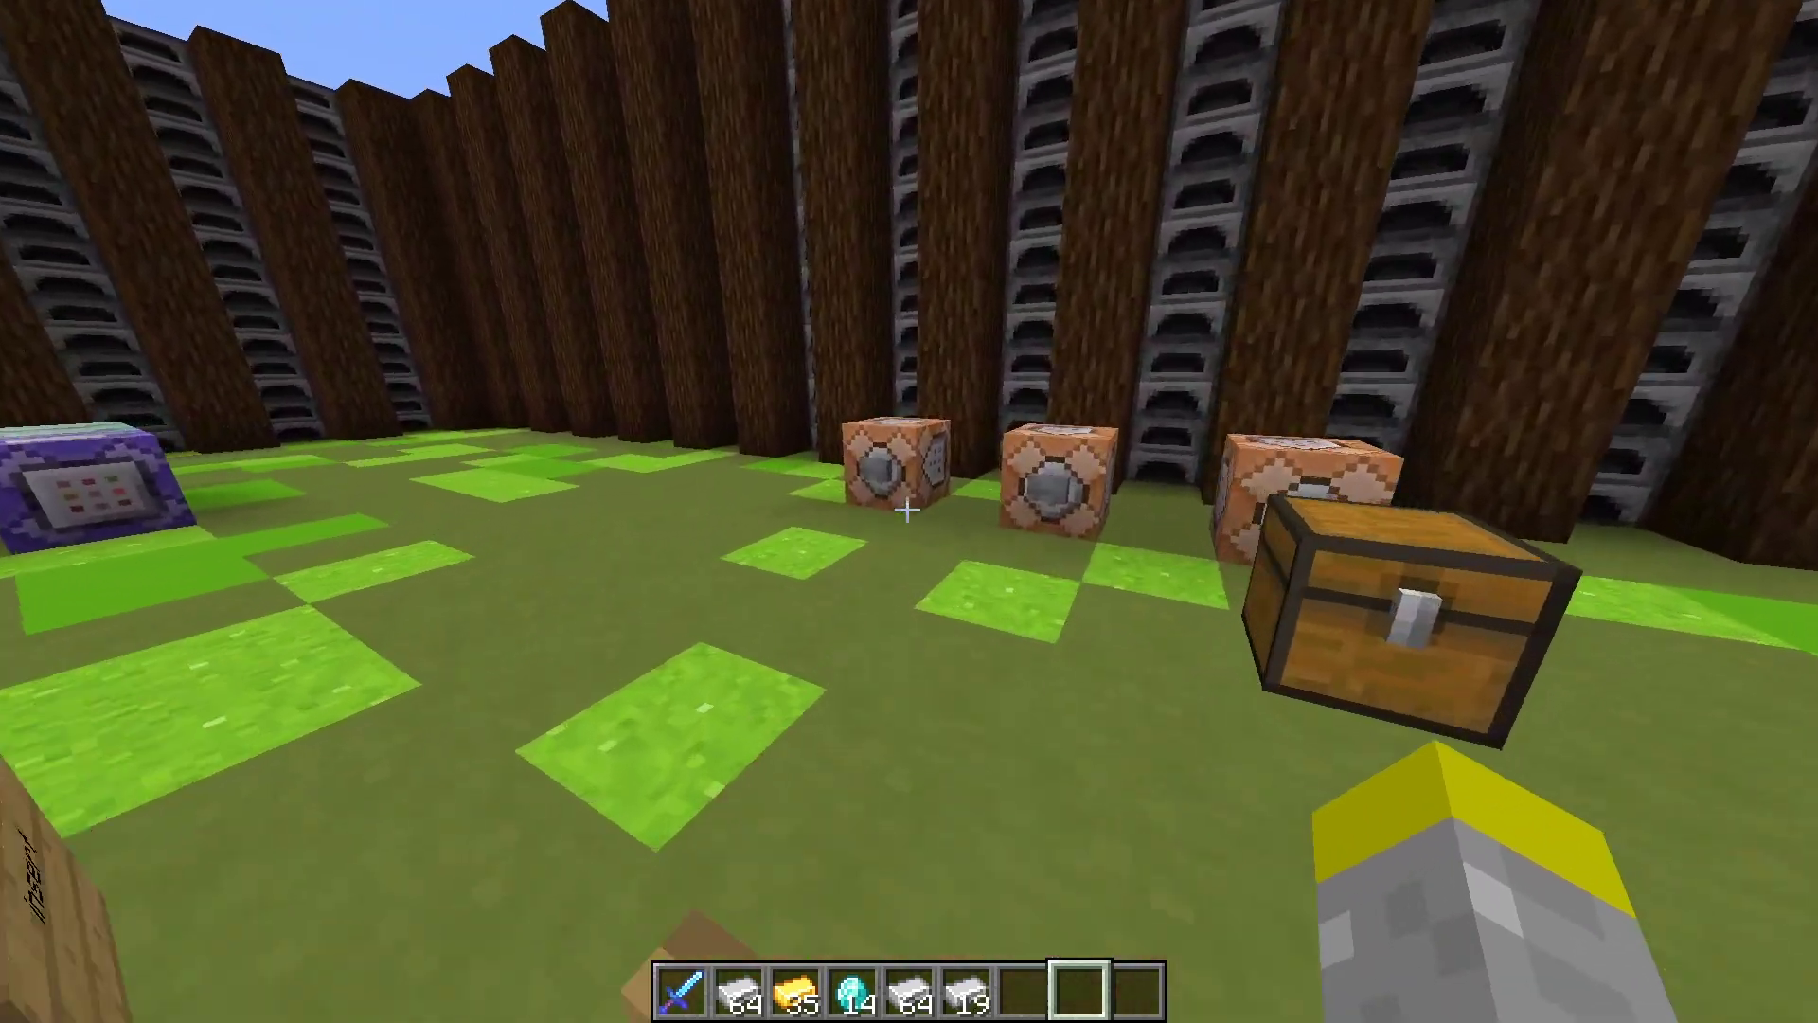
key("a")
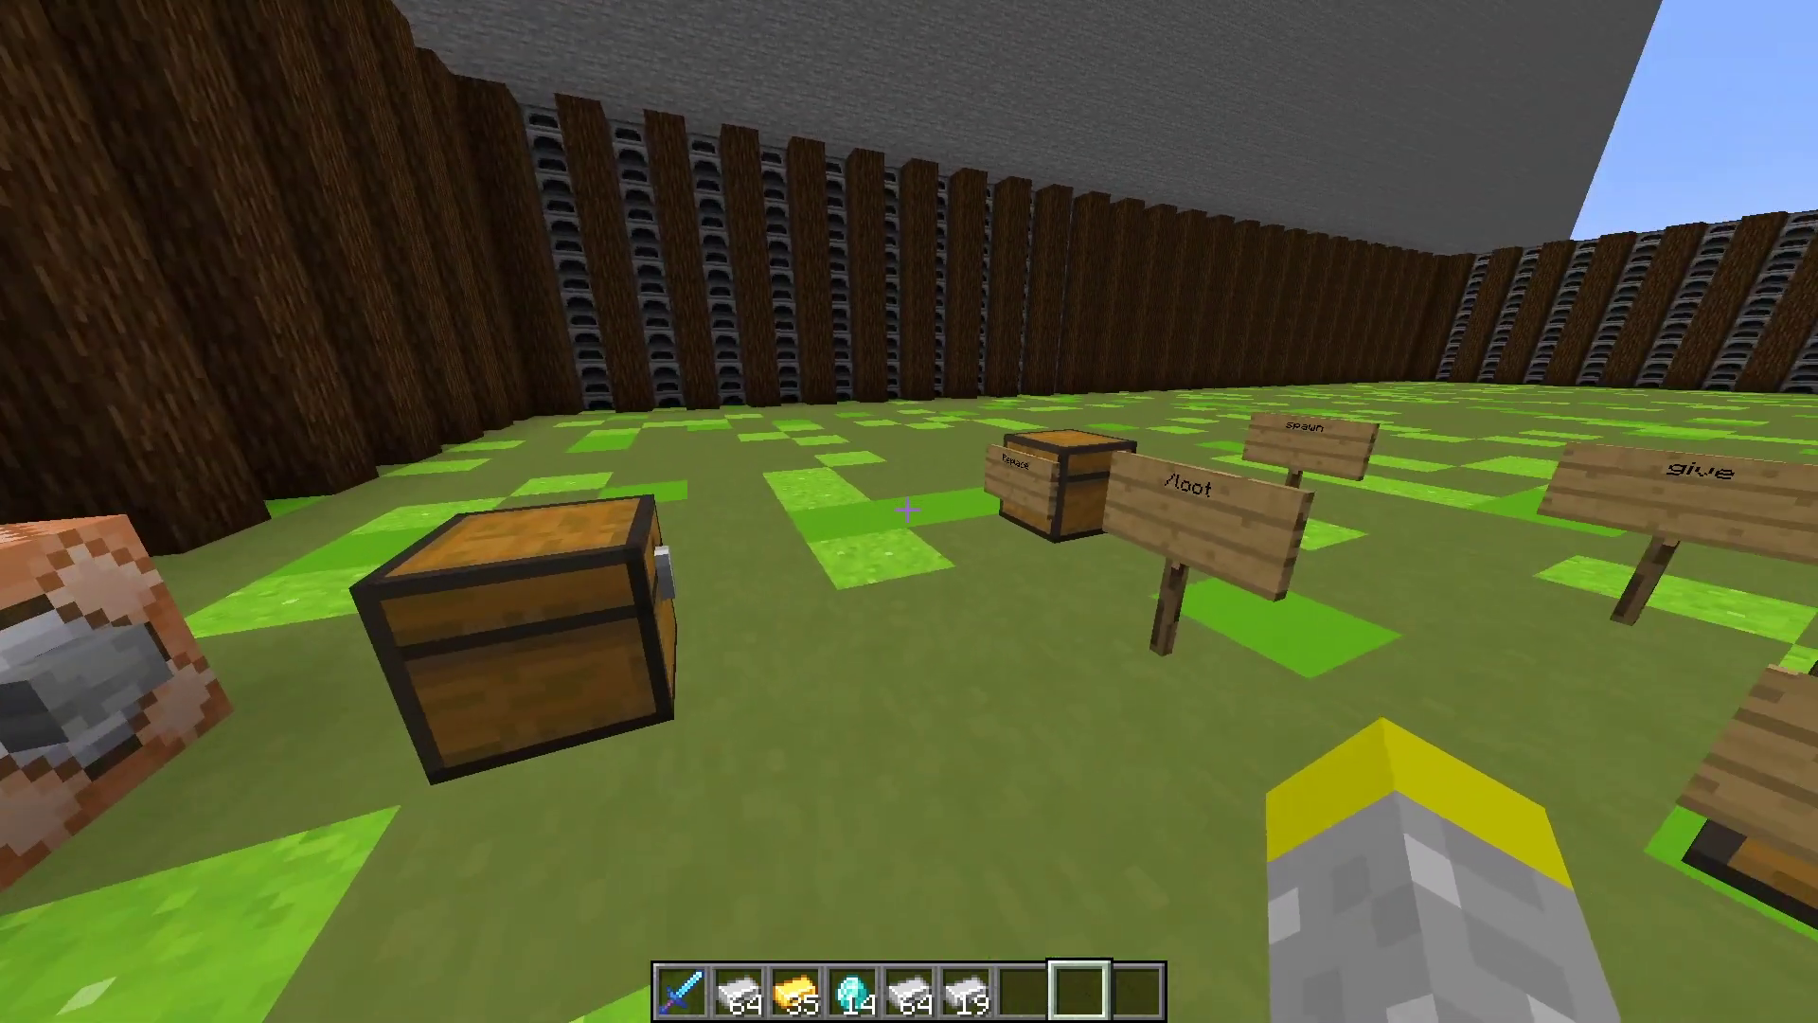
key("w")
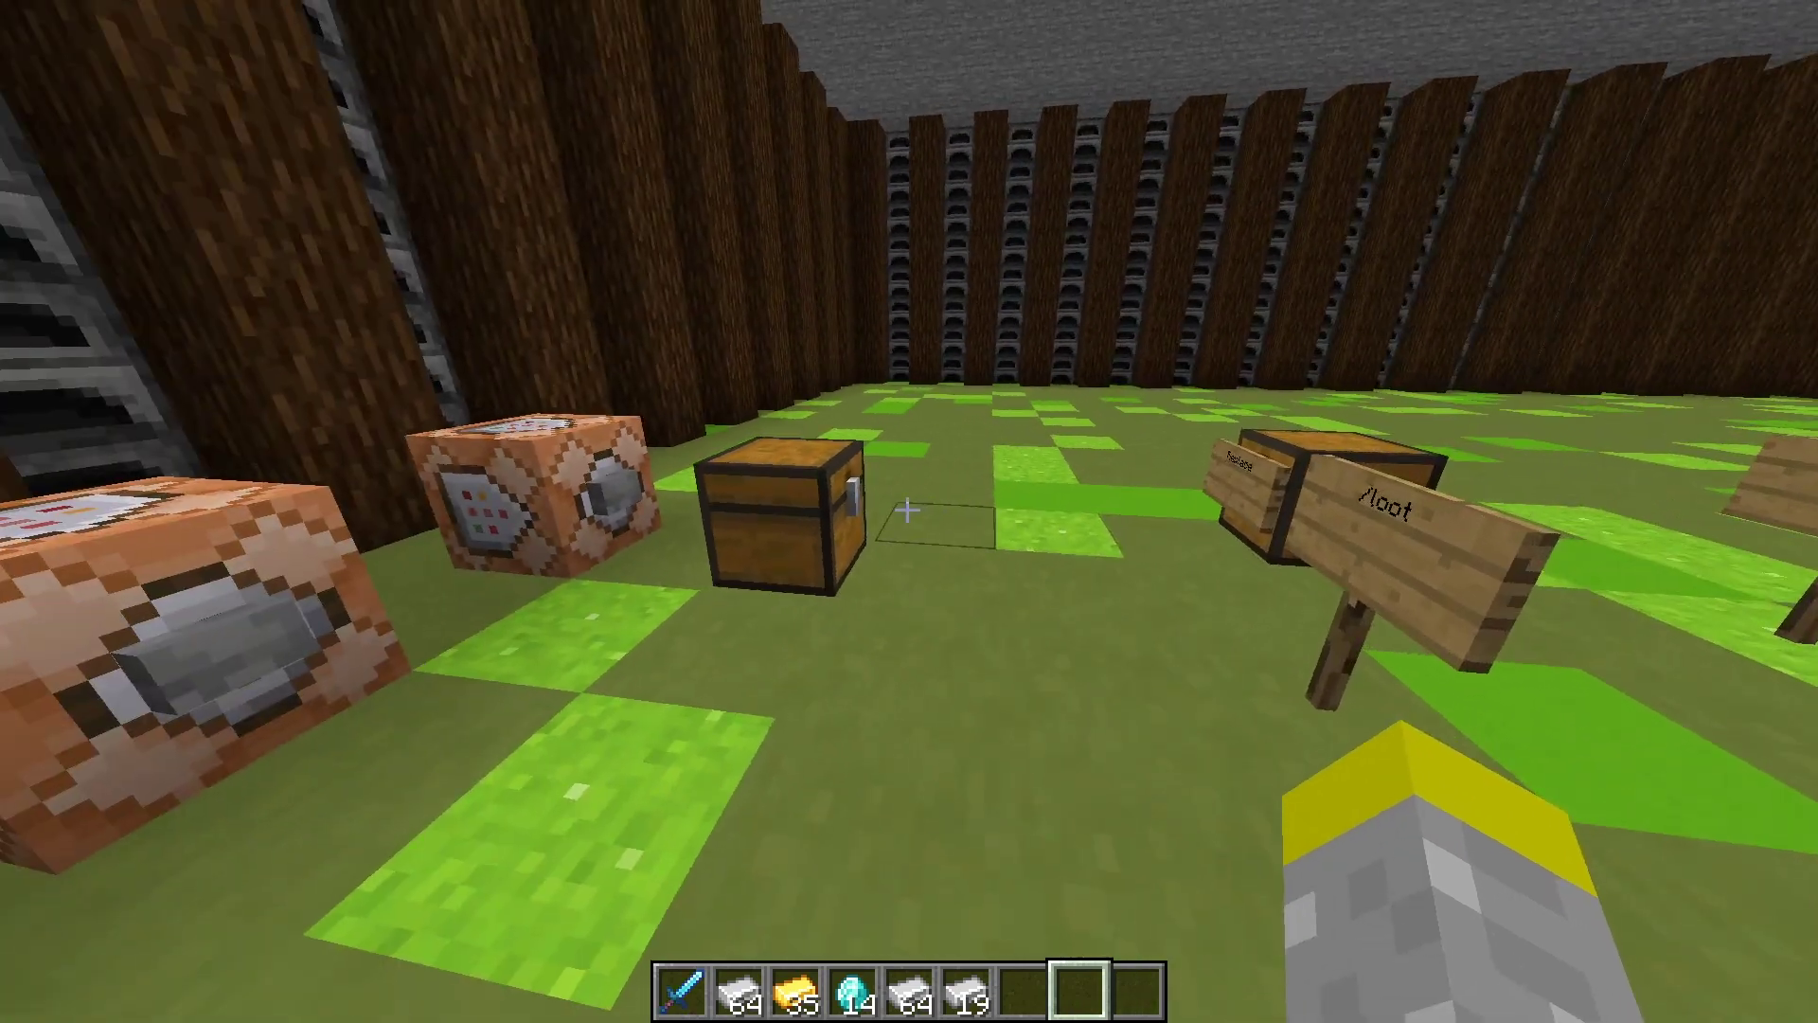
key("w")
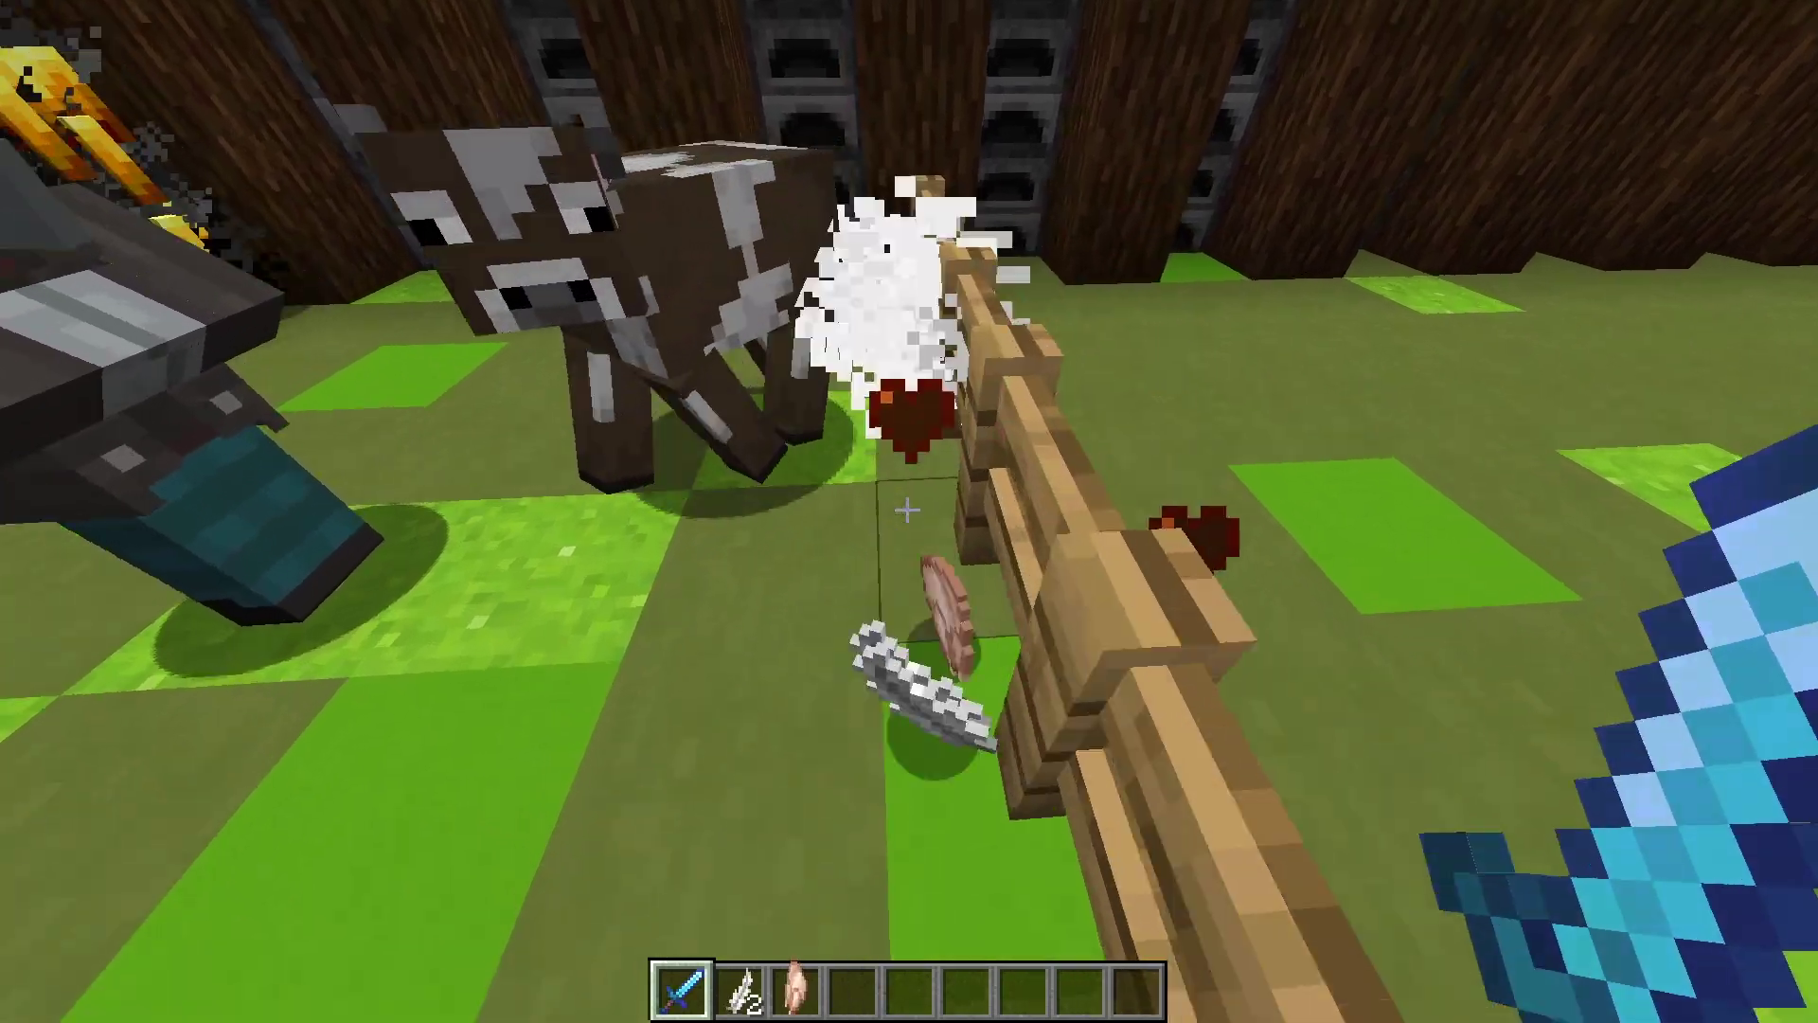
Kill the cow and the vindicator in the fenced pen with the diamond sword.
left_click(907, 511)
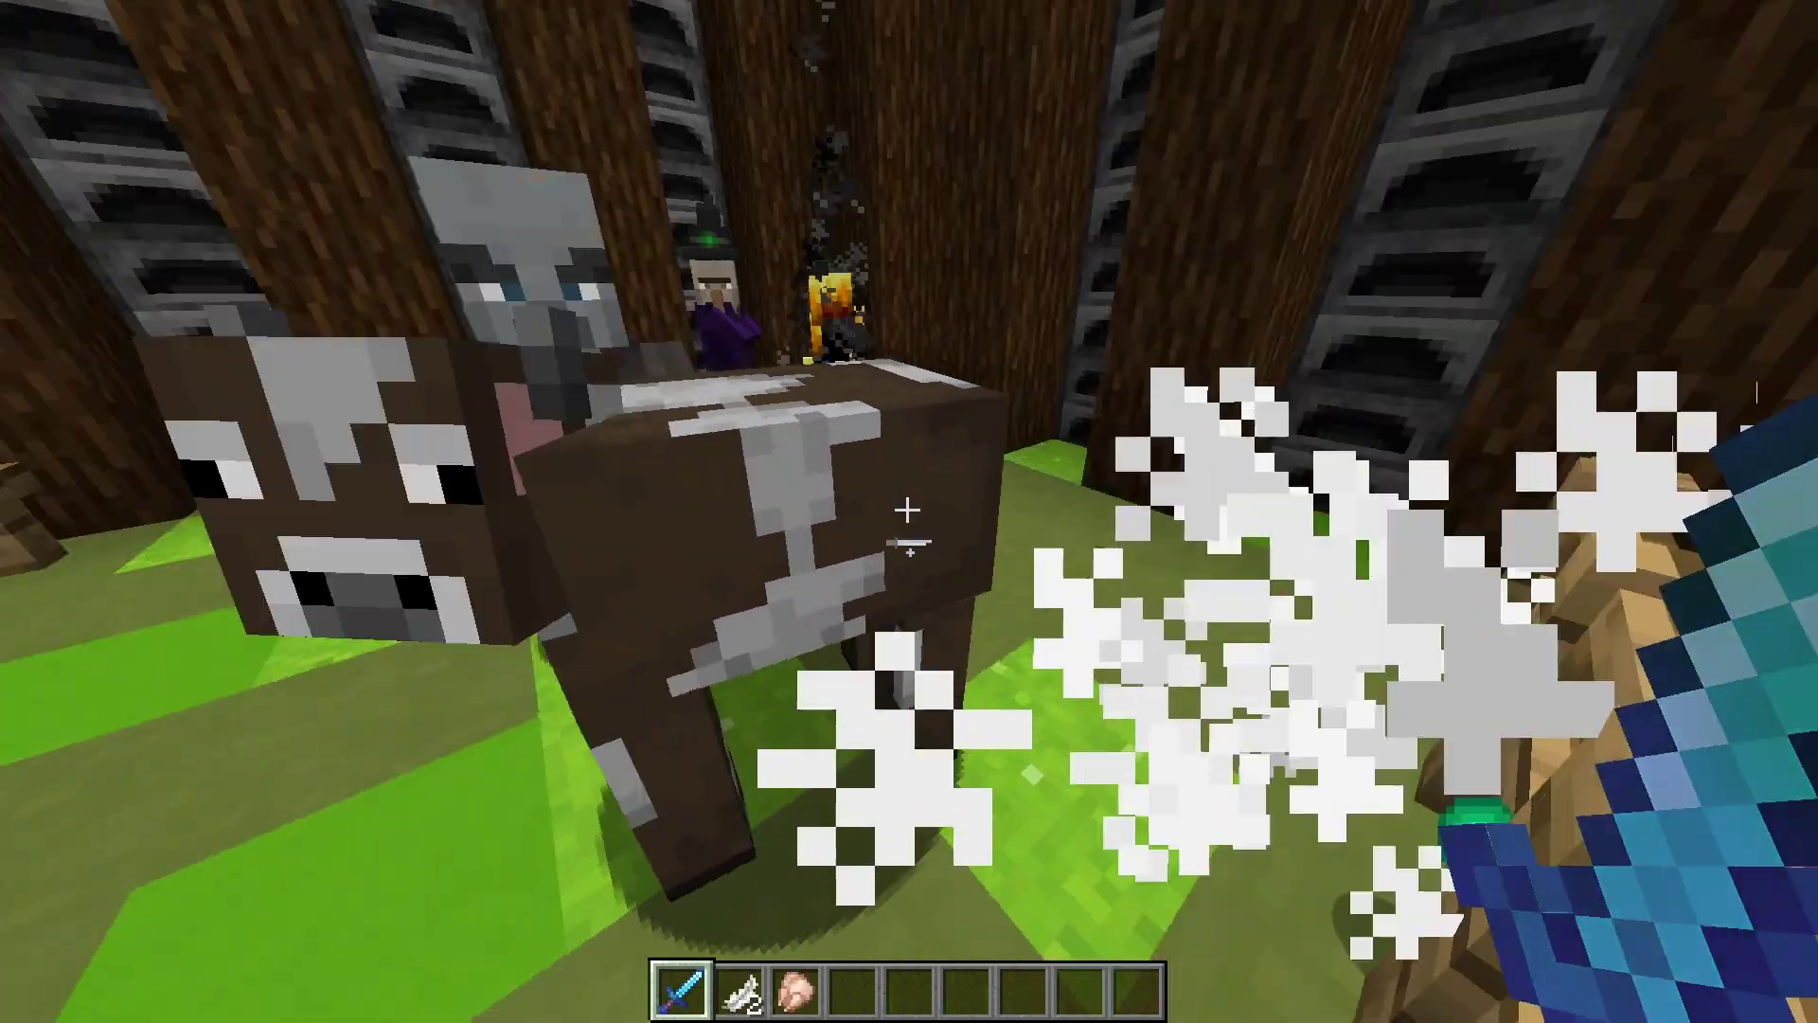
left_click(907, 512)
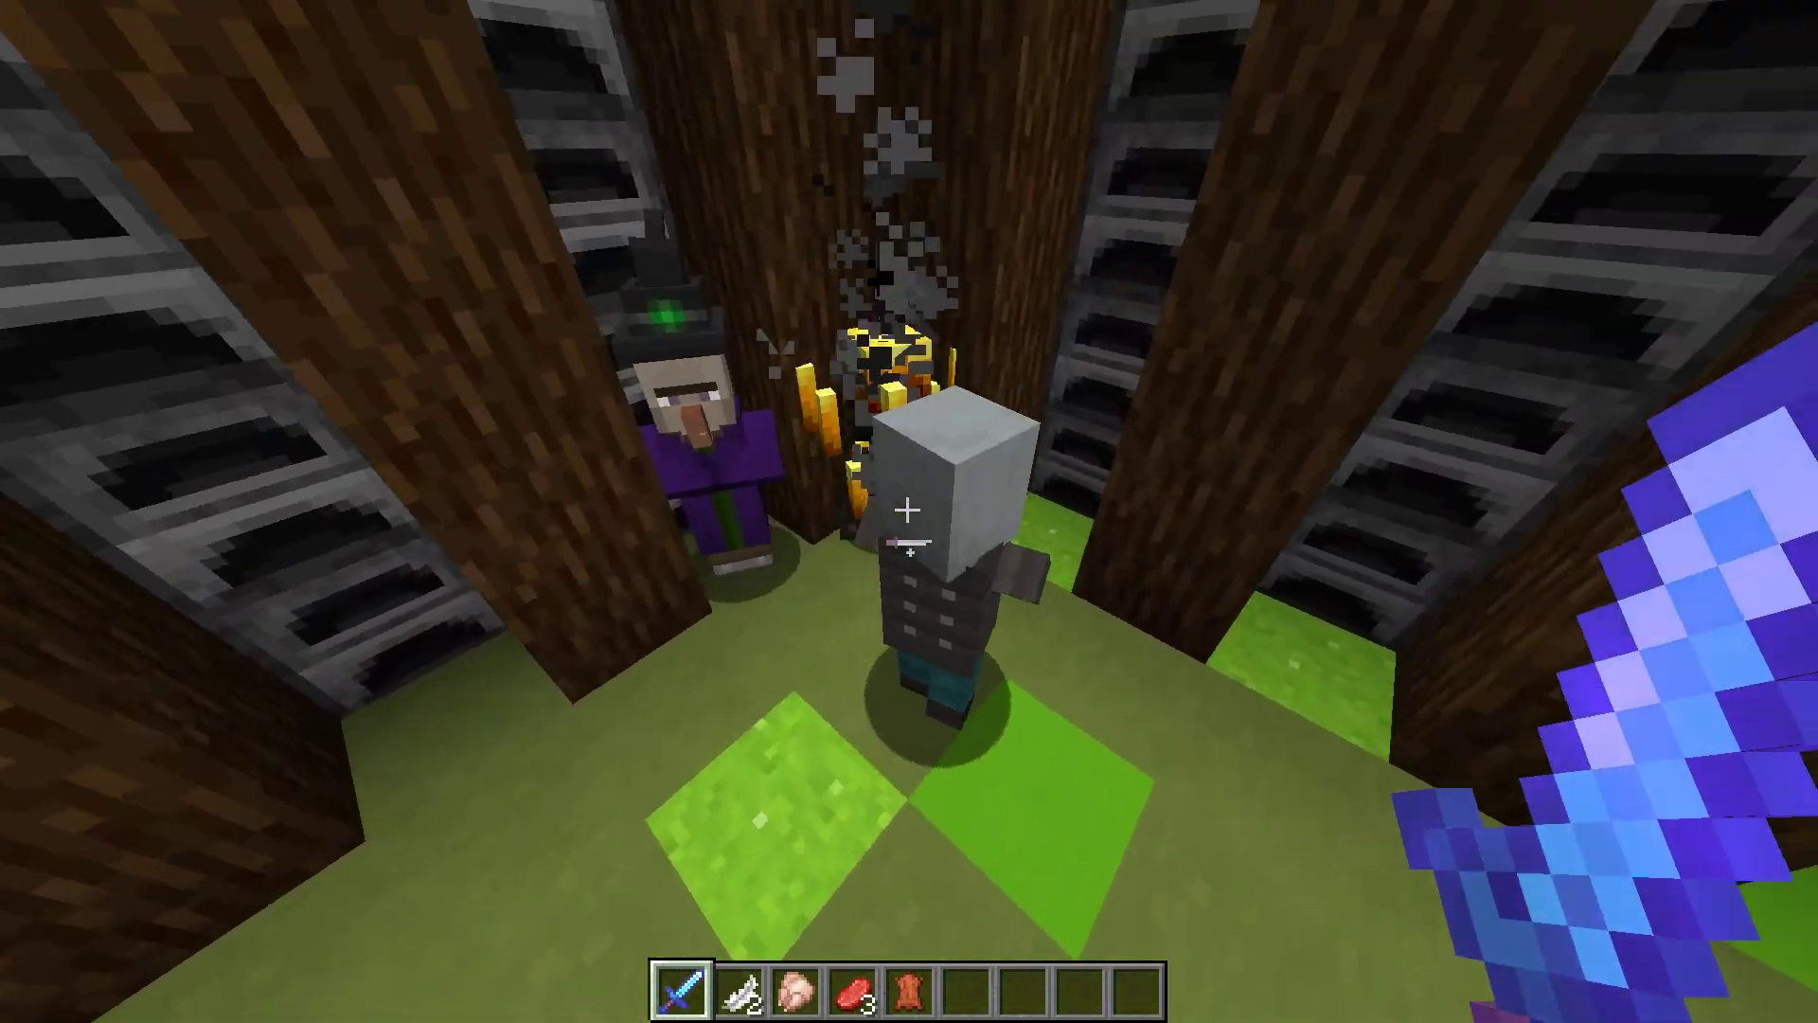
left_click(907, 511)
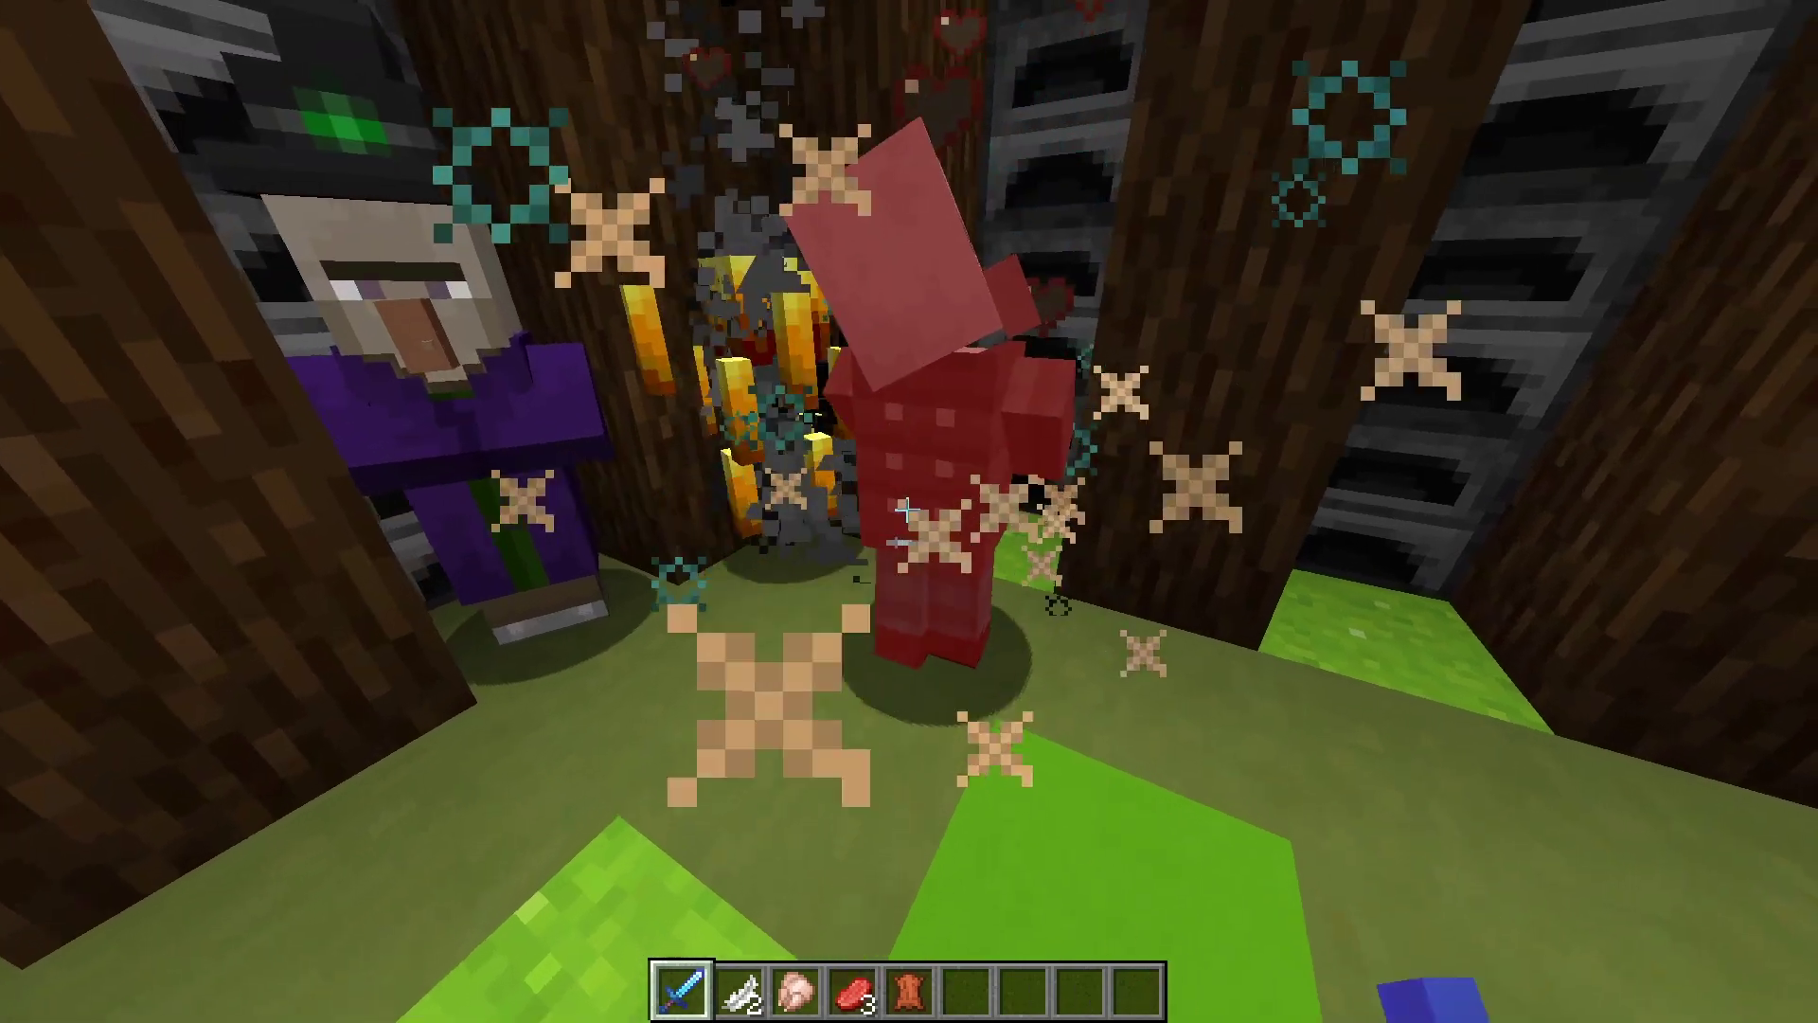
left_click(907, 512)
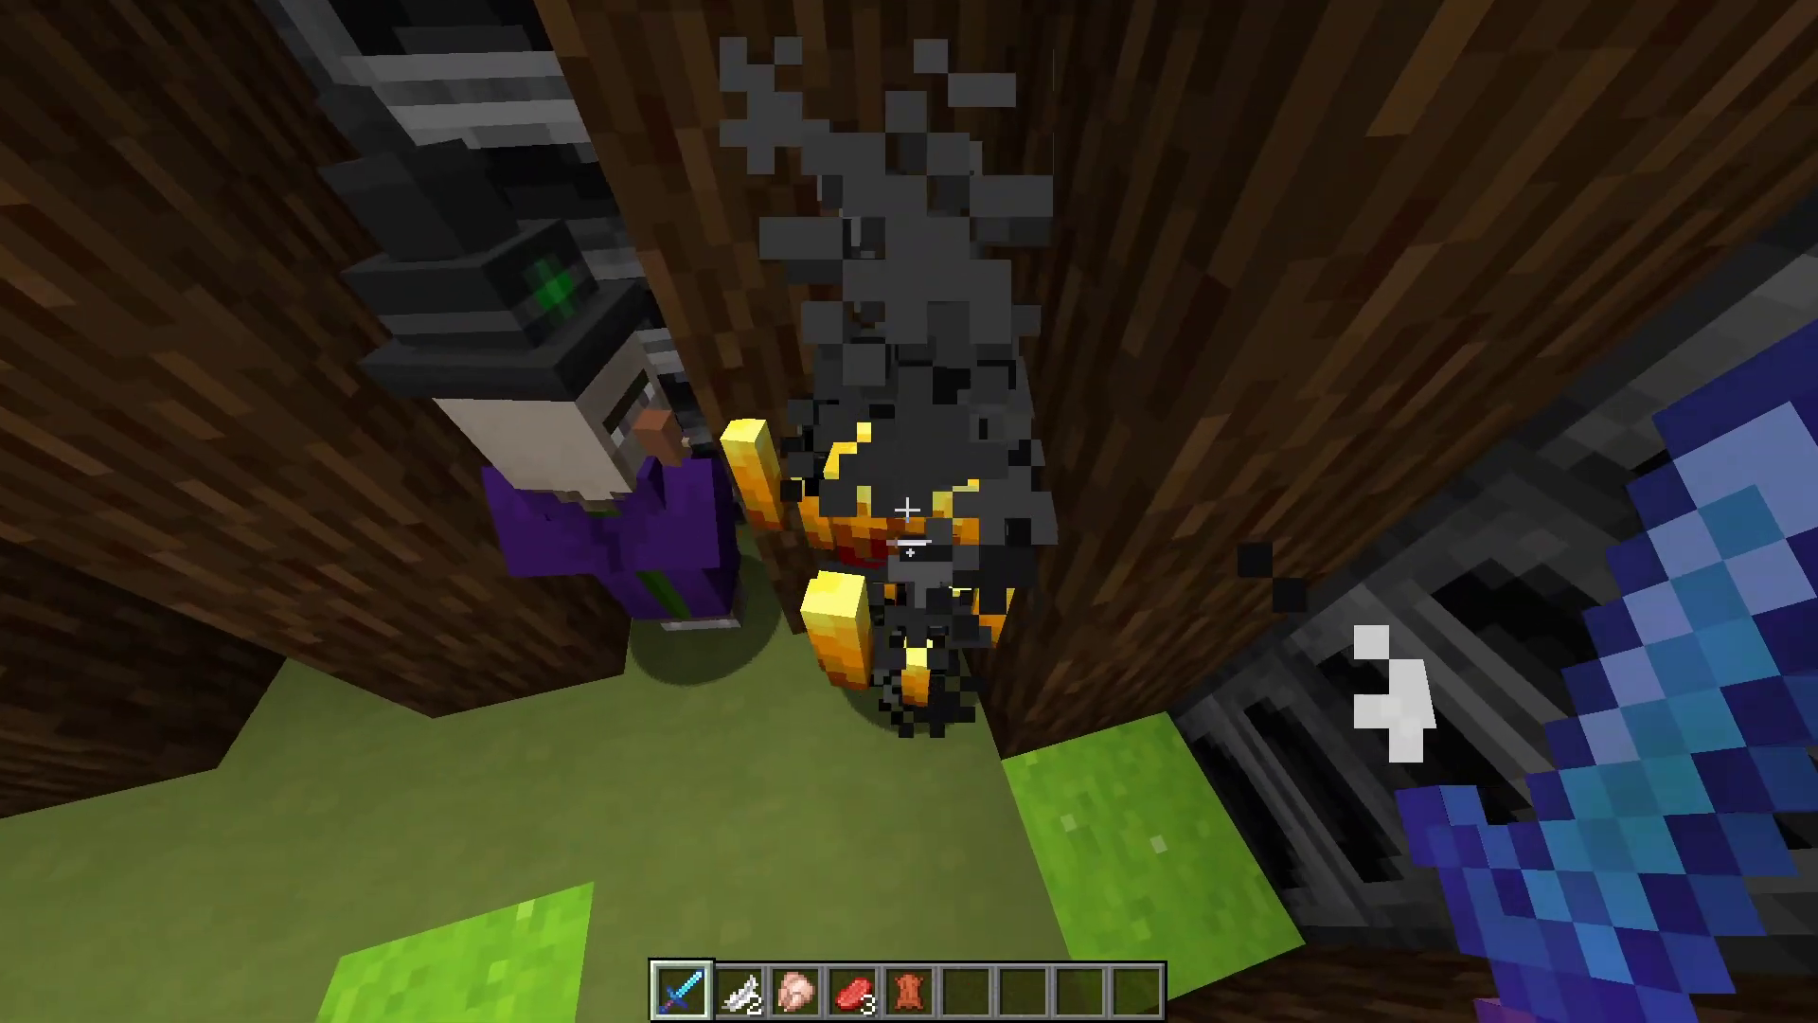
Kill the blaze and the witch with the diamond sword, and attack the remaining mob beside the fence.
left_click(907, 512)
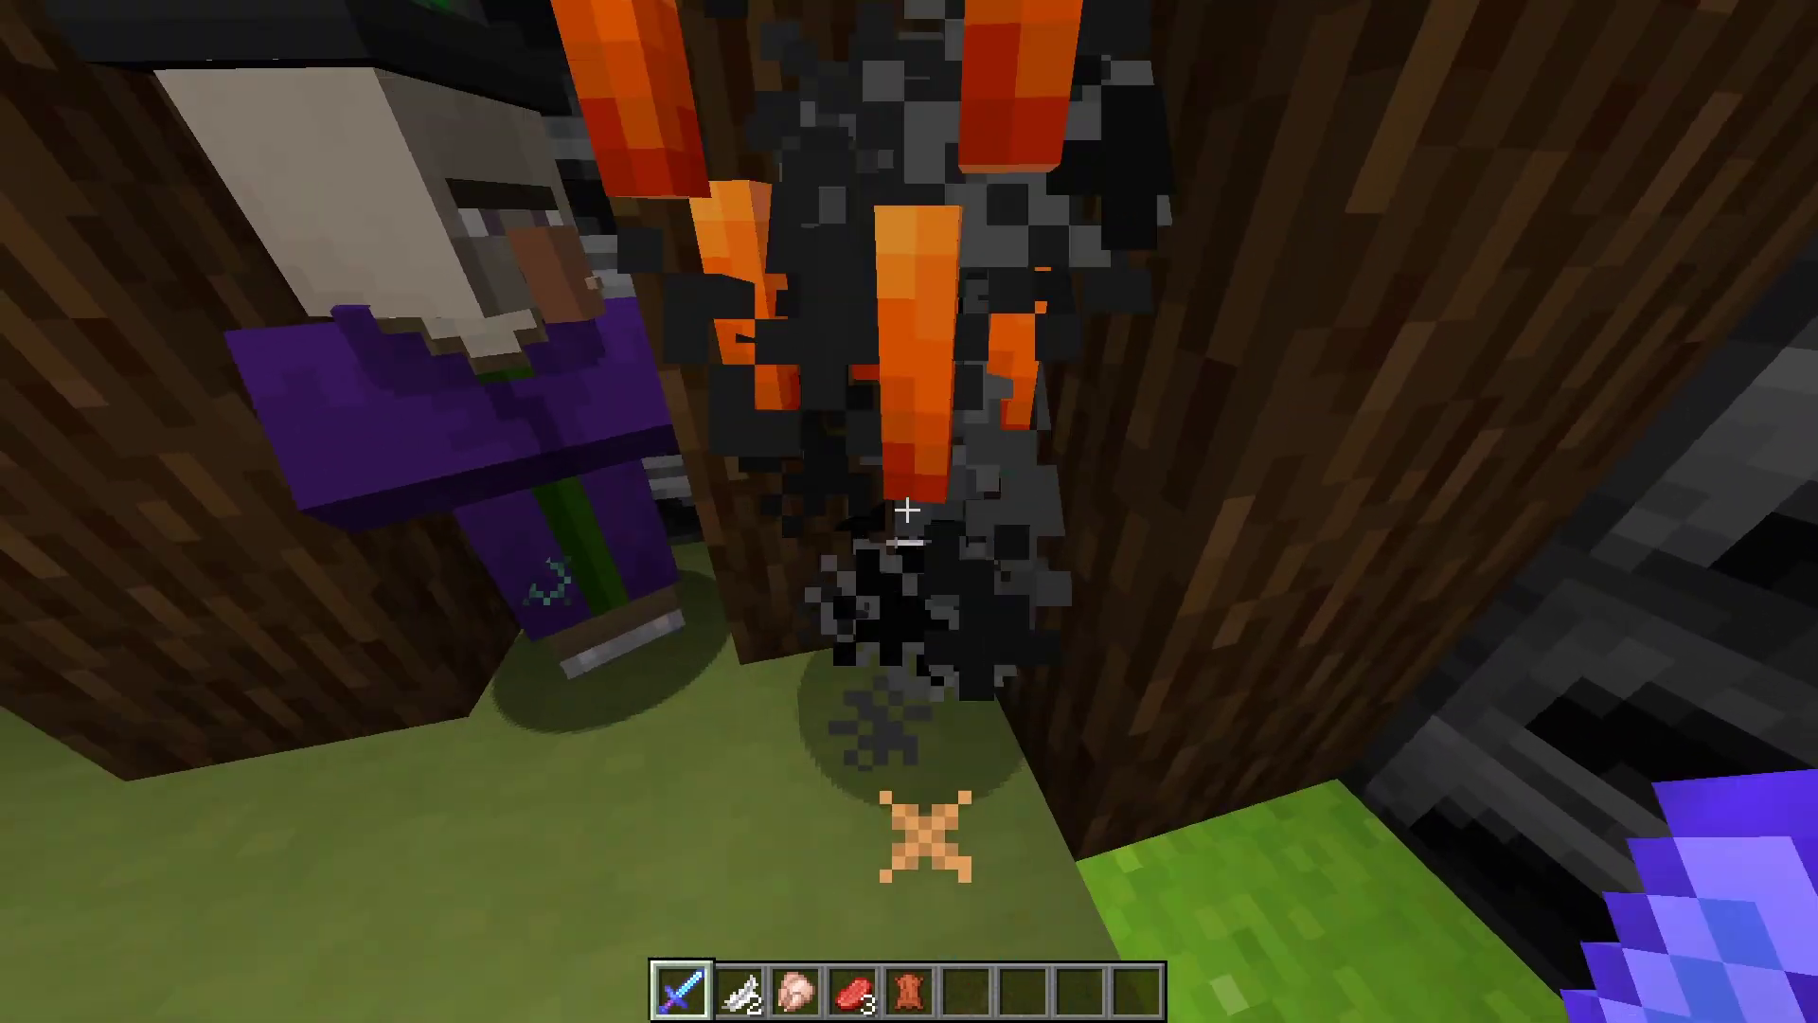
left_click(907, 511)
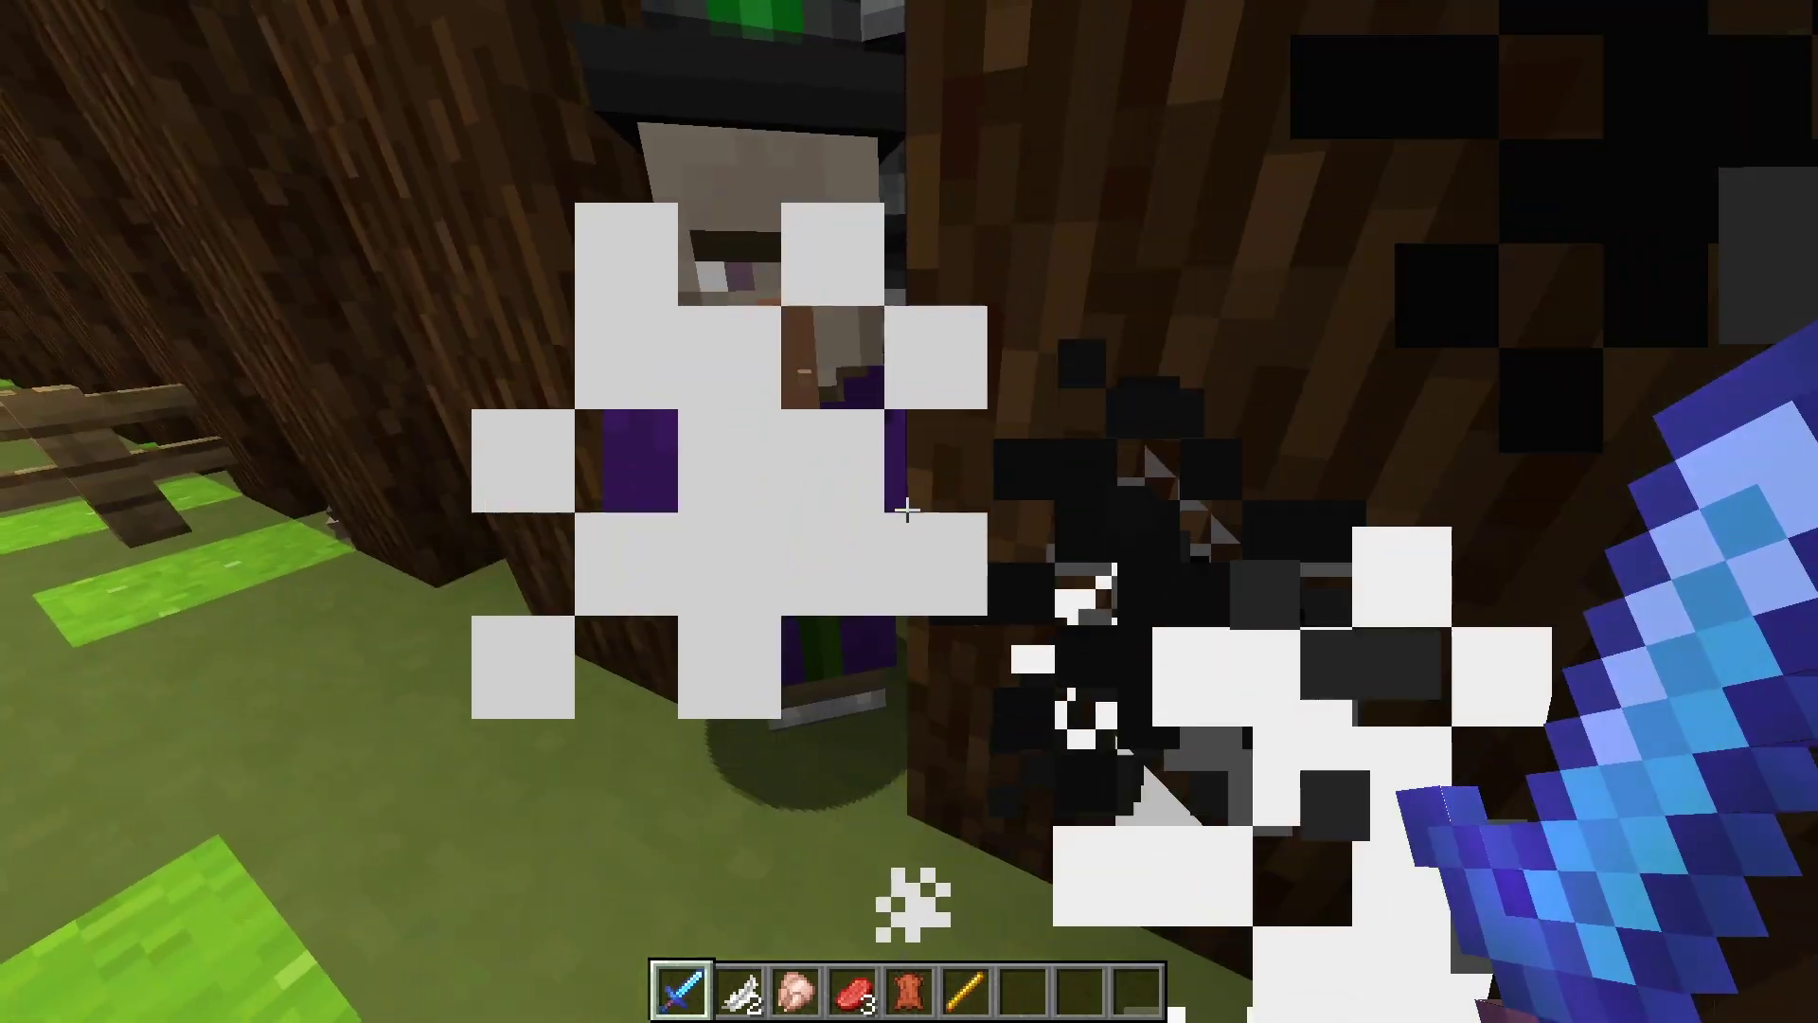
key("6")
key("1")
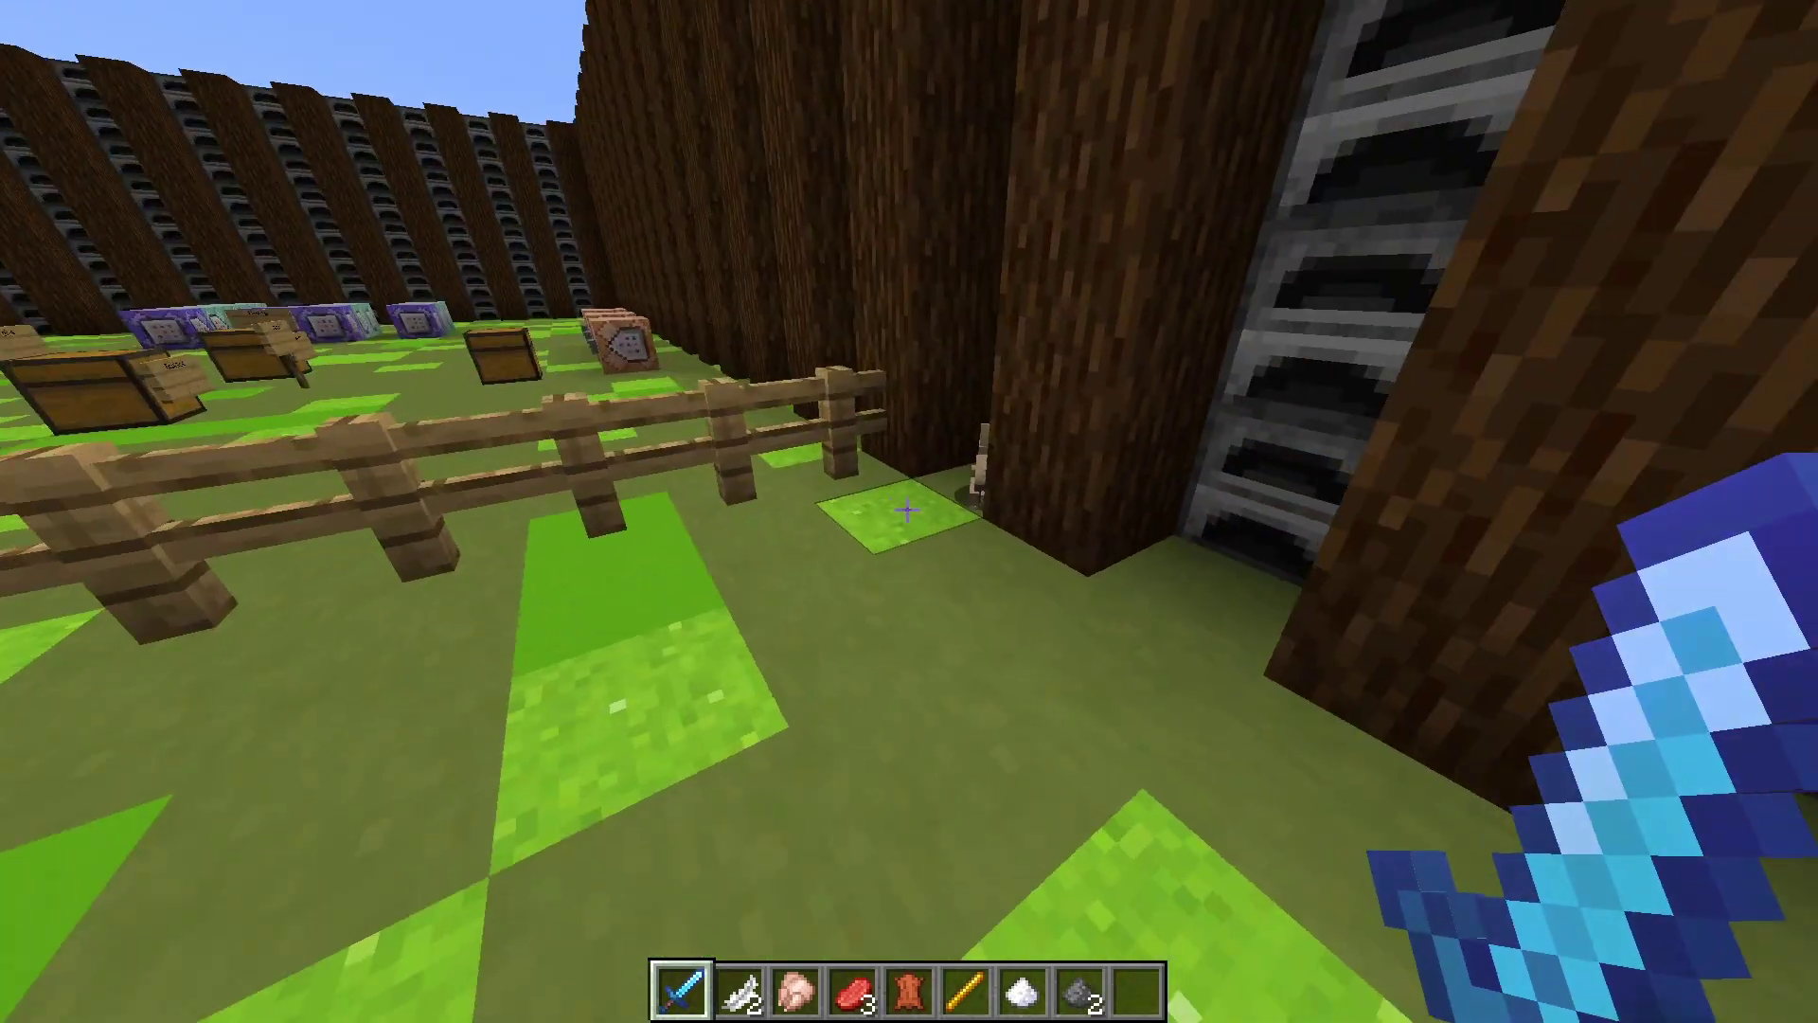
left_click(907, 511)
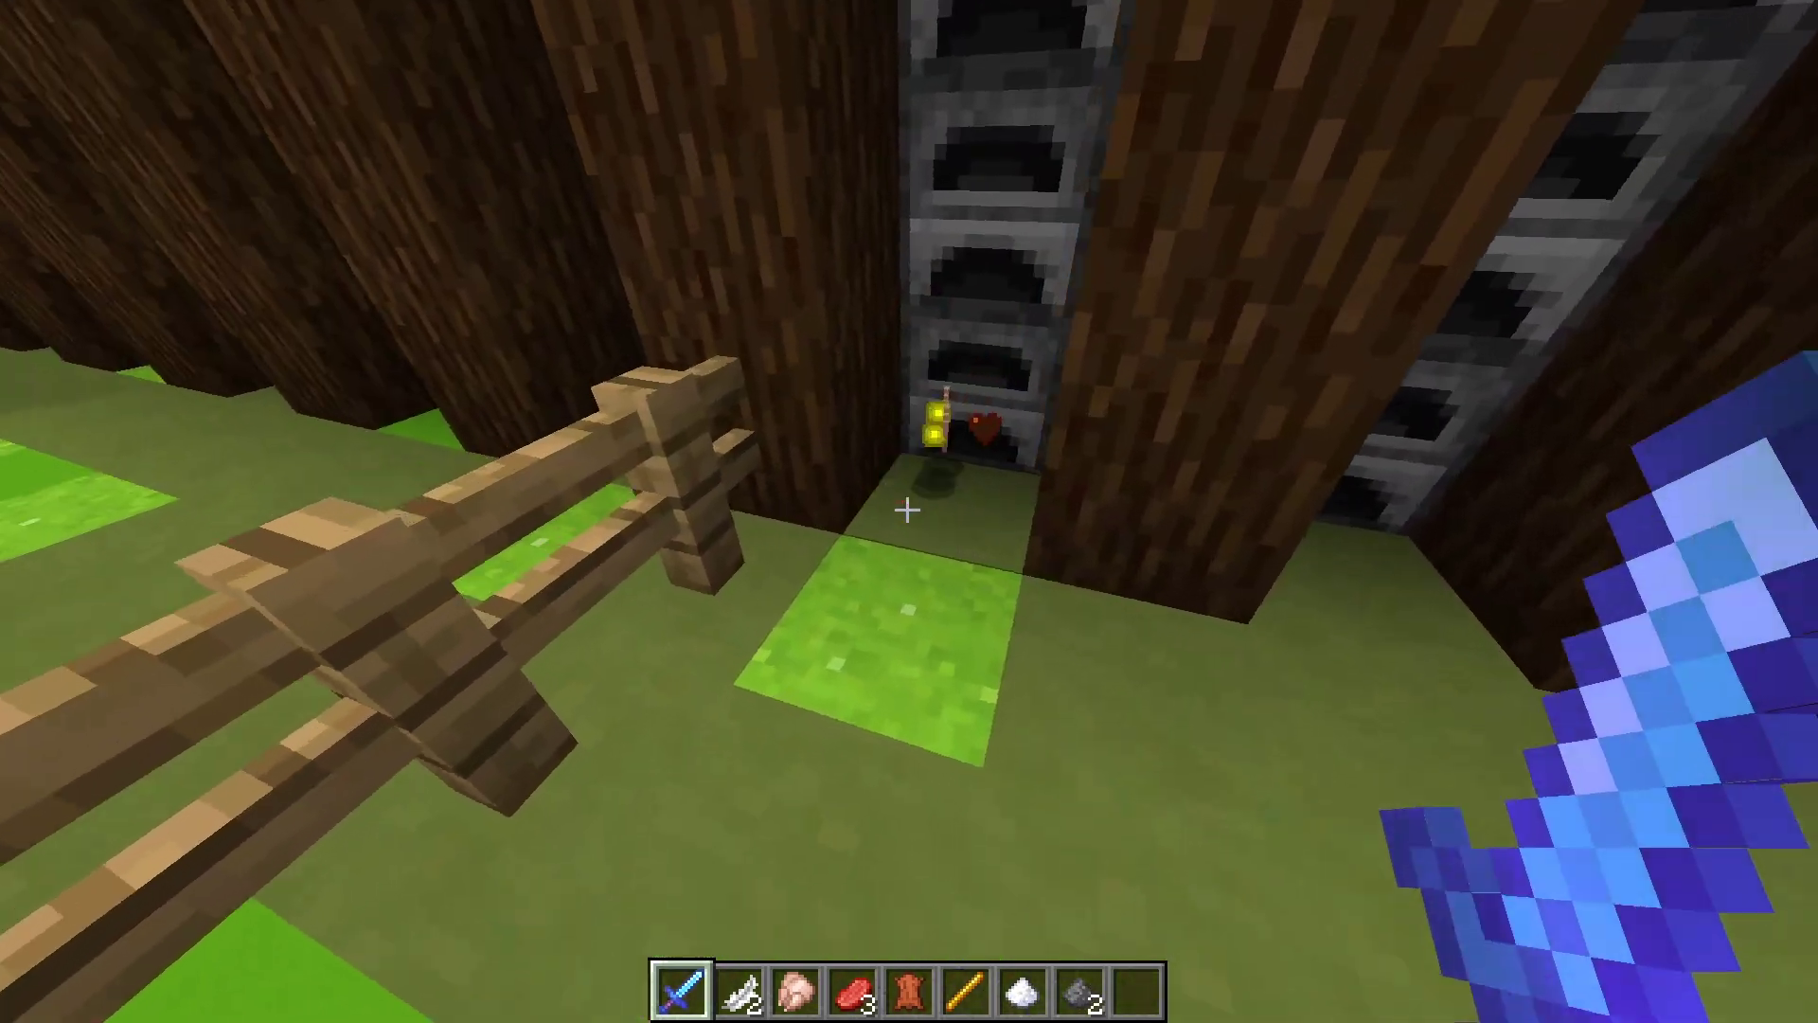